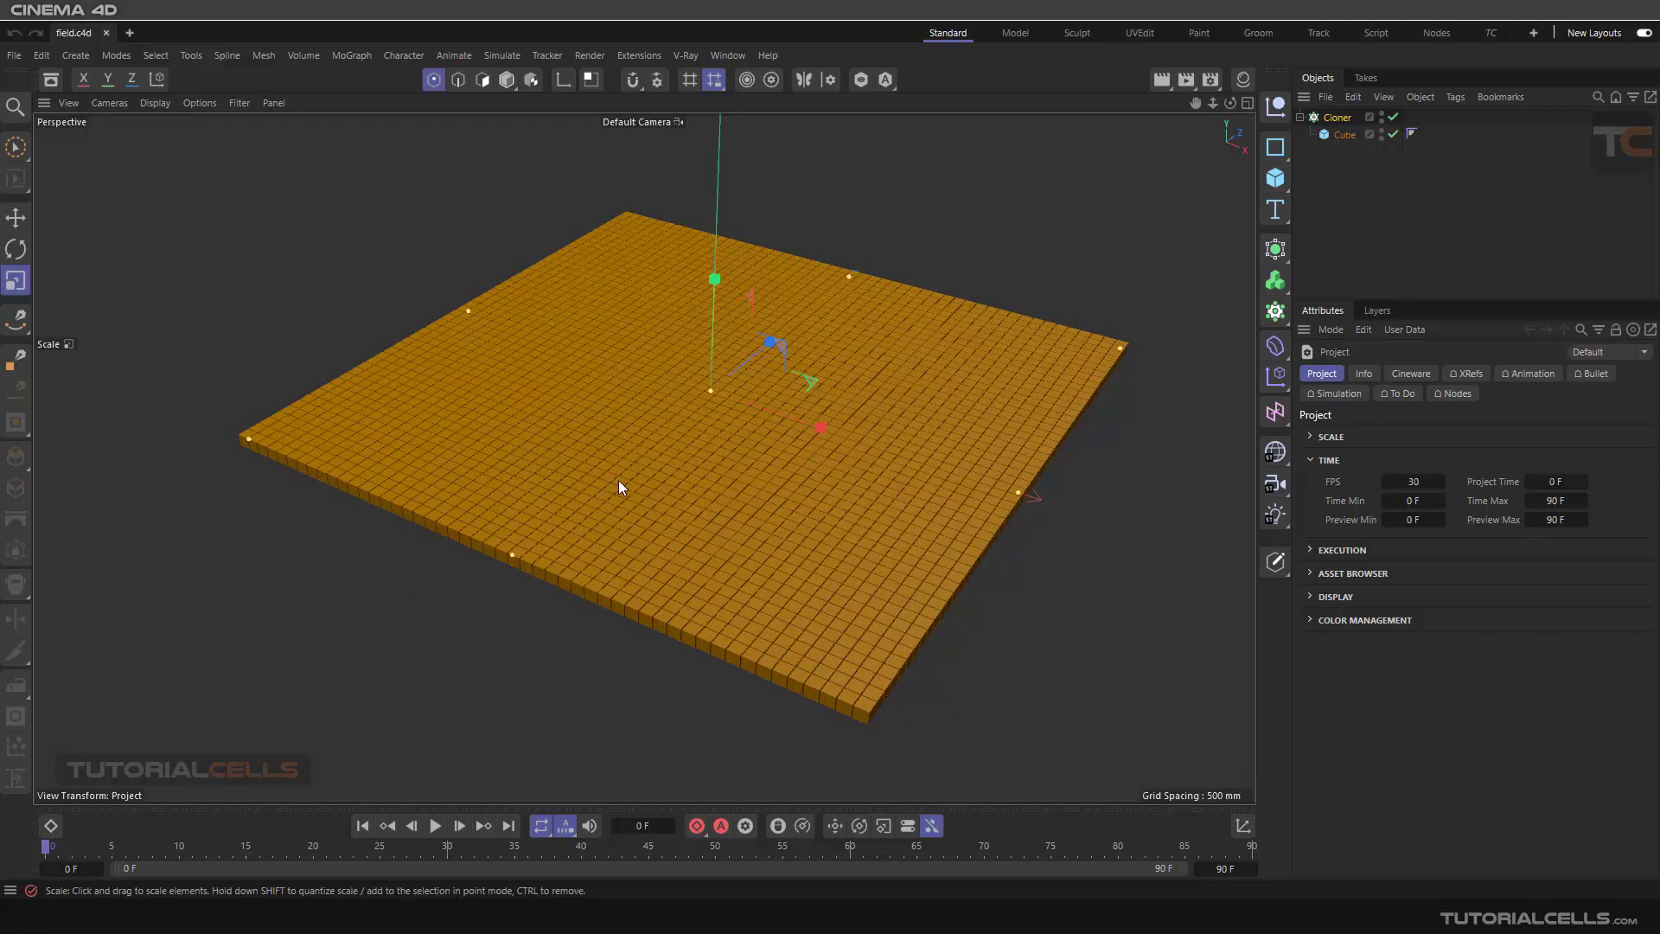
# Add a Plain effector to the cloner's grid of cubes and show its Fields settings.
pyautogui.moveTo(657, 422)
pyautogui.mouseDown()
pyautogui.moveTo(678, 410)
pyautogui.moveTo(676, 432)
pyautogui.mouseUp()
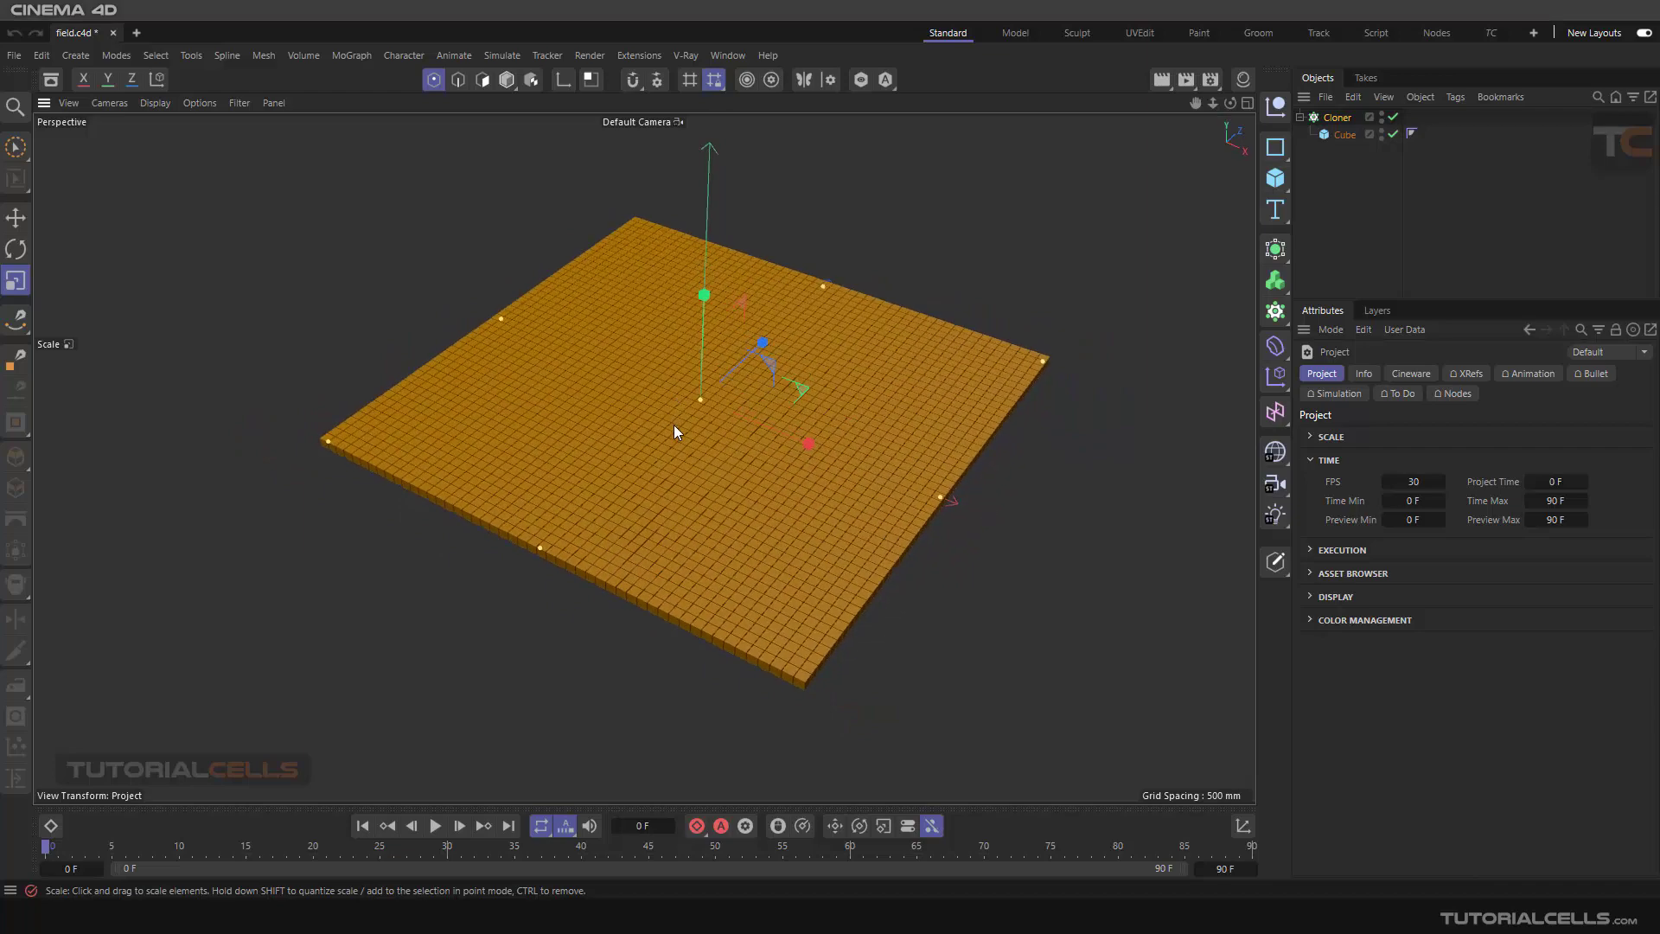
pyautogui.click(351, 55)
pyautogui.moveTo(380, 88)
pyautogui.click(517, 98)
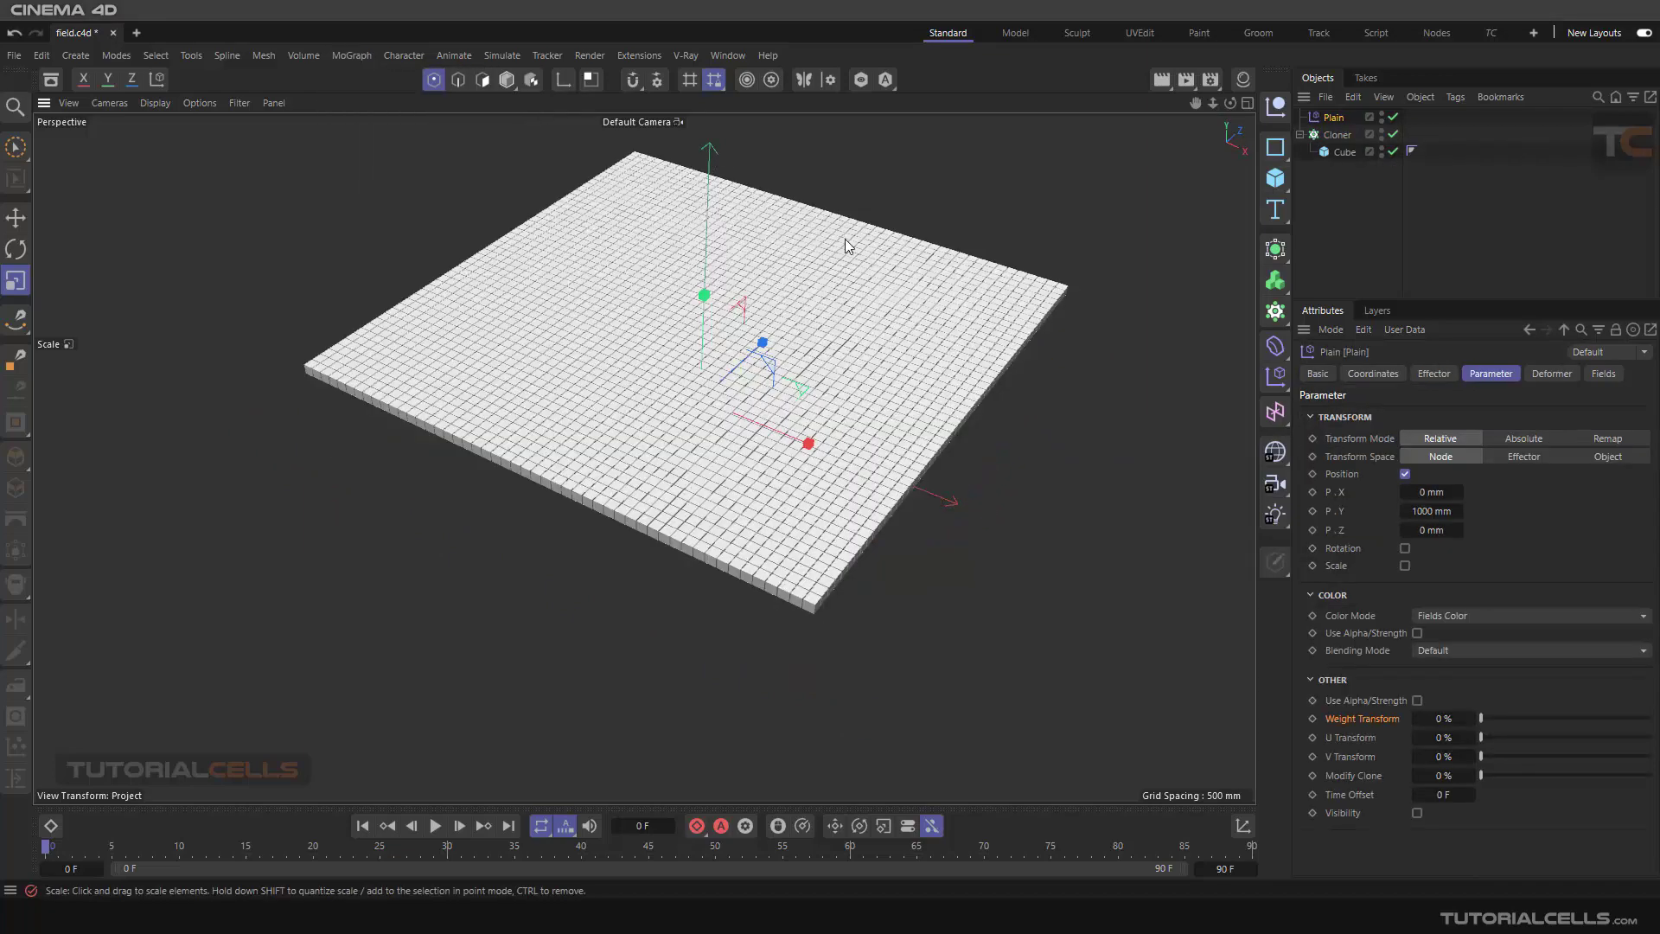
pyautogui.click(1605, 374)
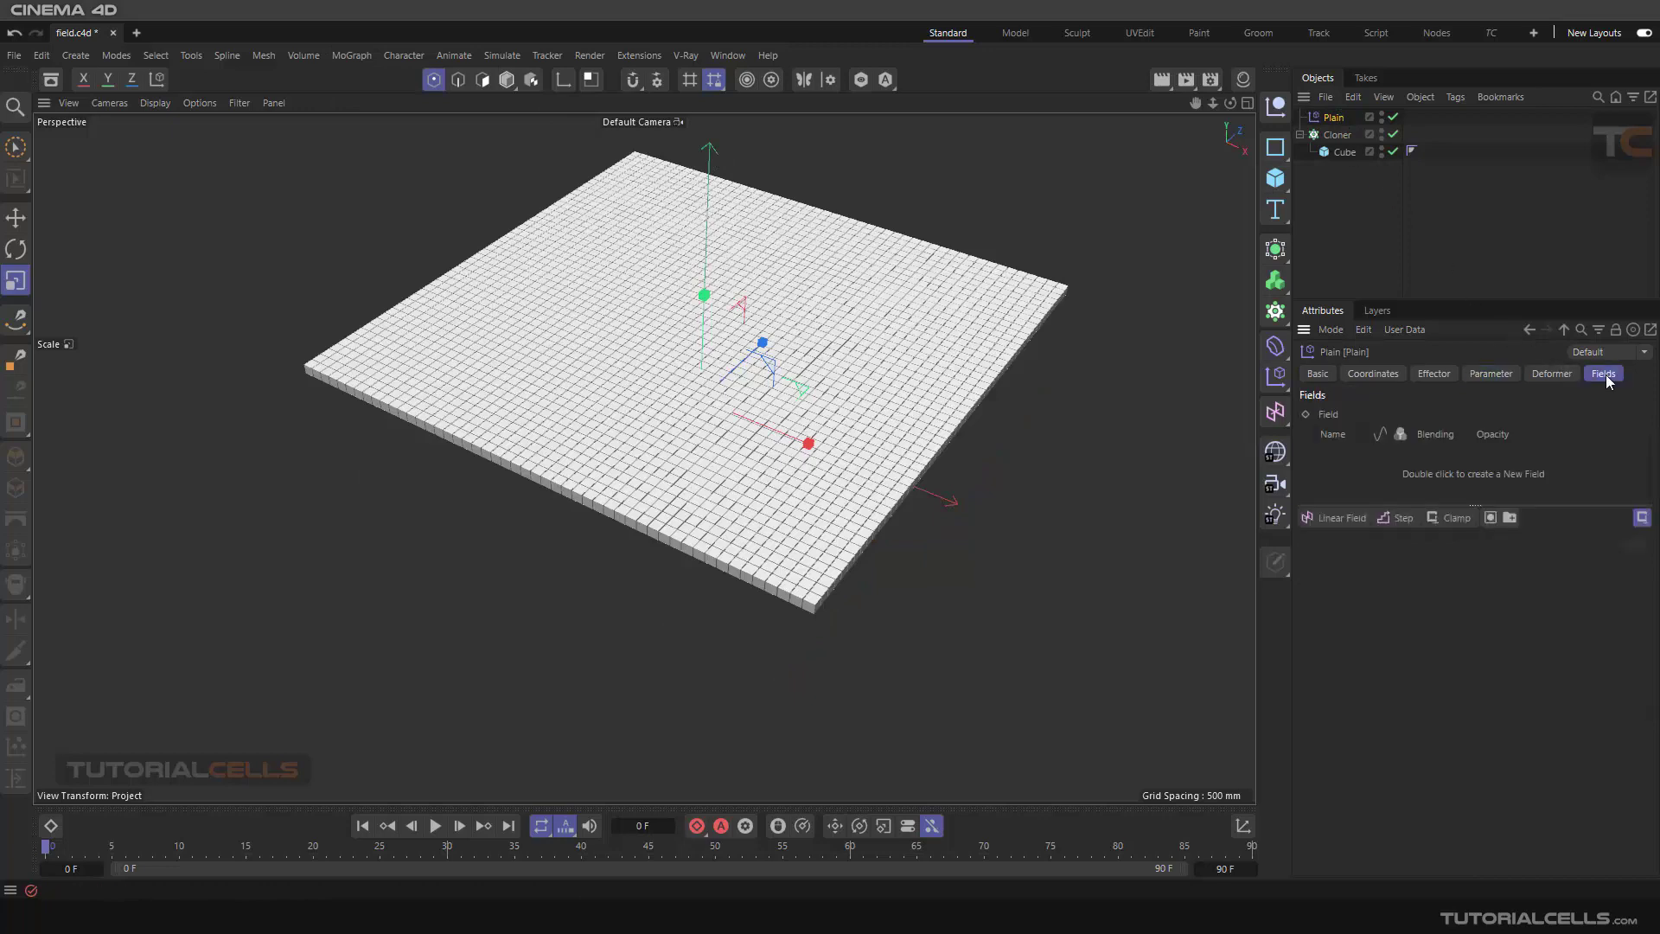
# Examine the available field layer types and review the Plain effector's transform parameters and its field list.
pyautogui.click(1399, 517)
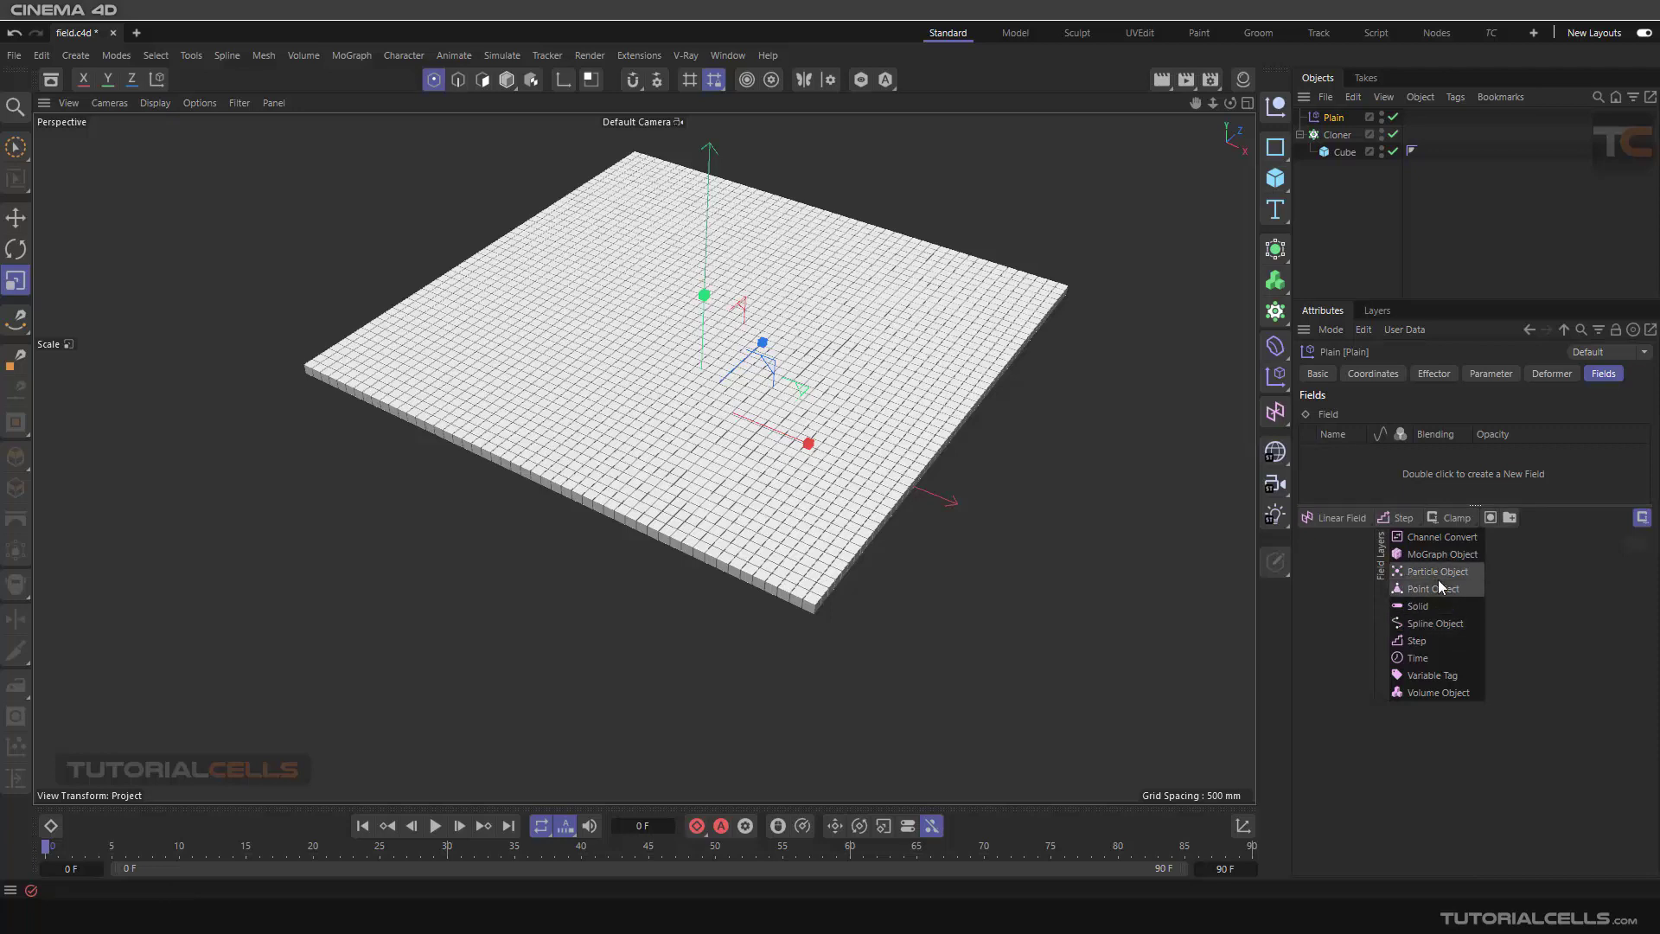
pyautogui.click(1335, 193)
pyautogui.click(1336, 194)
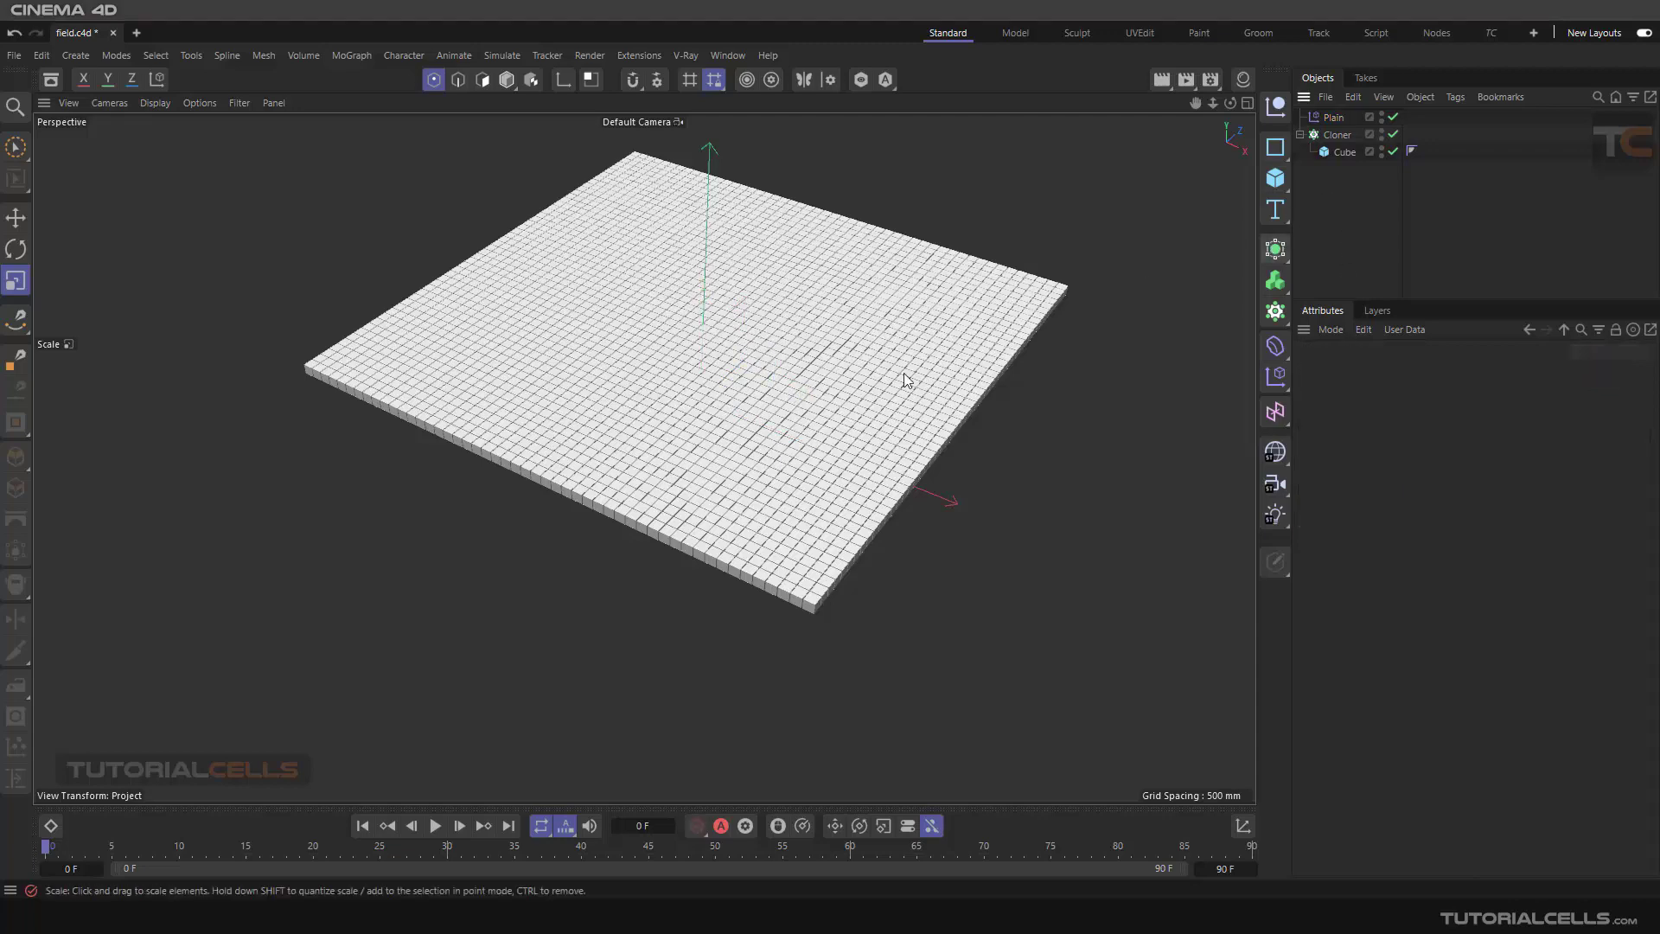
pyautogui.scroll(-3, 574, 507)
pyautogui.keyDown('alt'); pyautogui.moveTo(723, 480); pyautogui.dragTo(704, 452); pyautogui.keyUp('alt')
pyautogui.click(1334, 116)
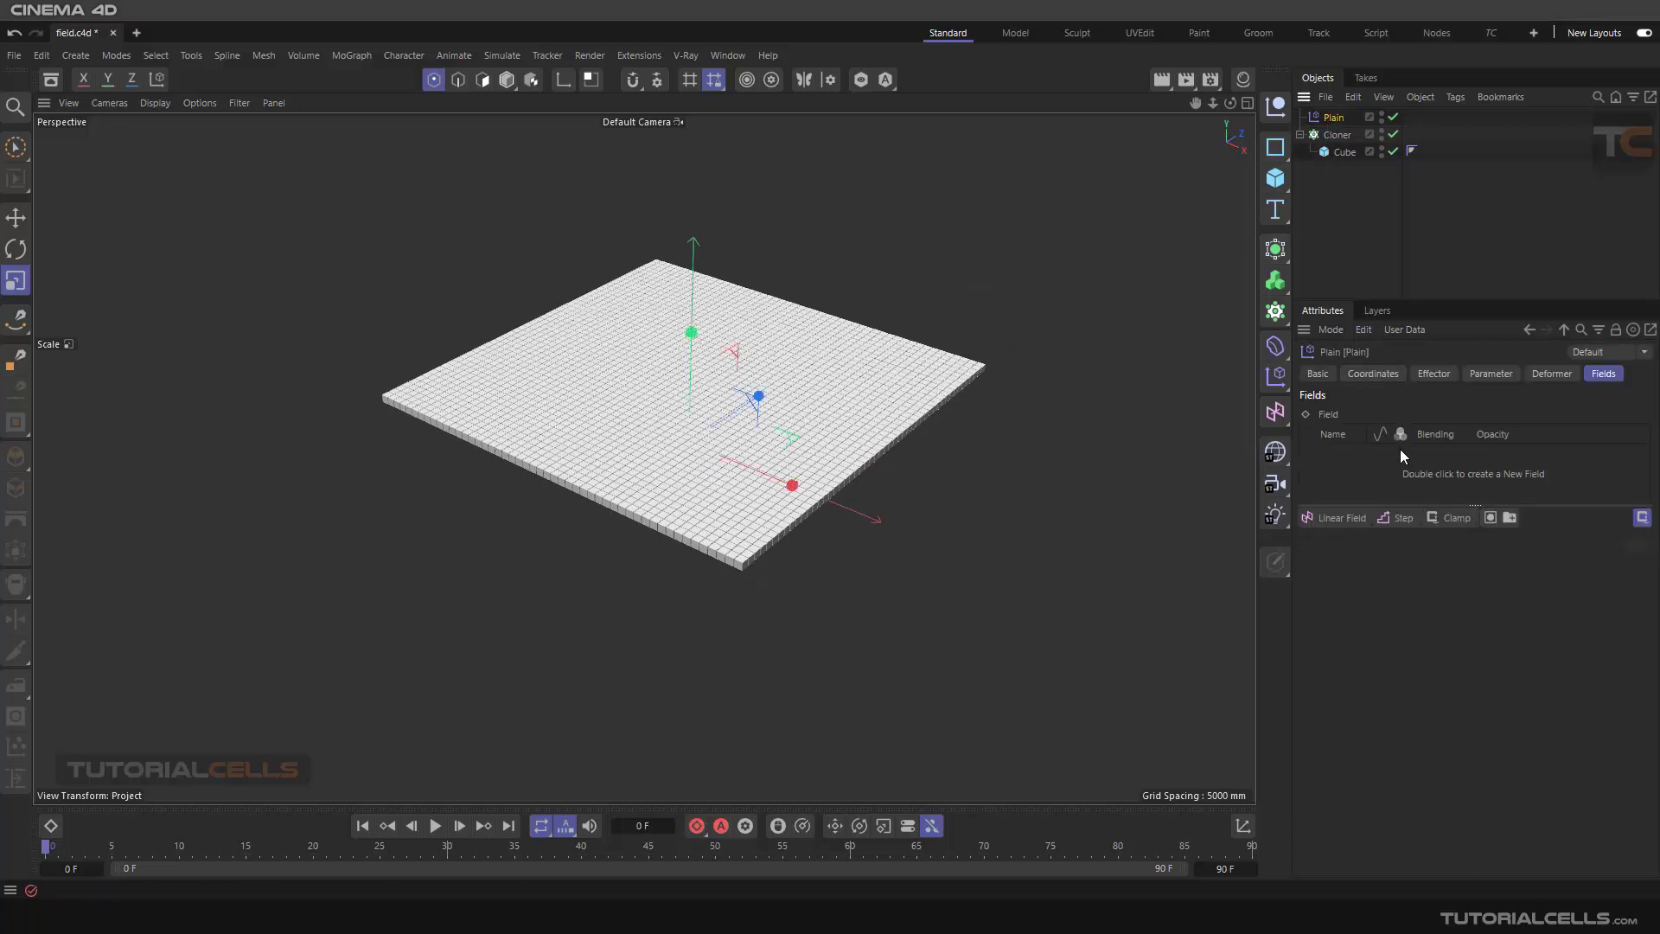
pyautogui.click(1491, 374)
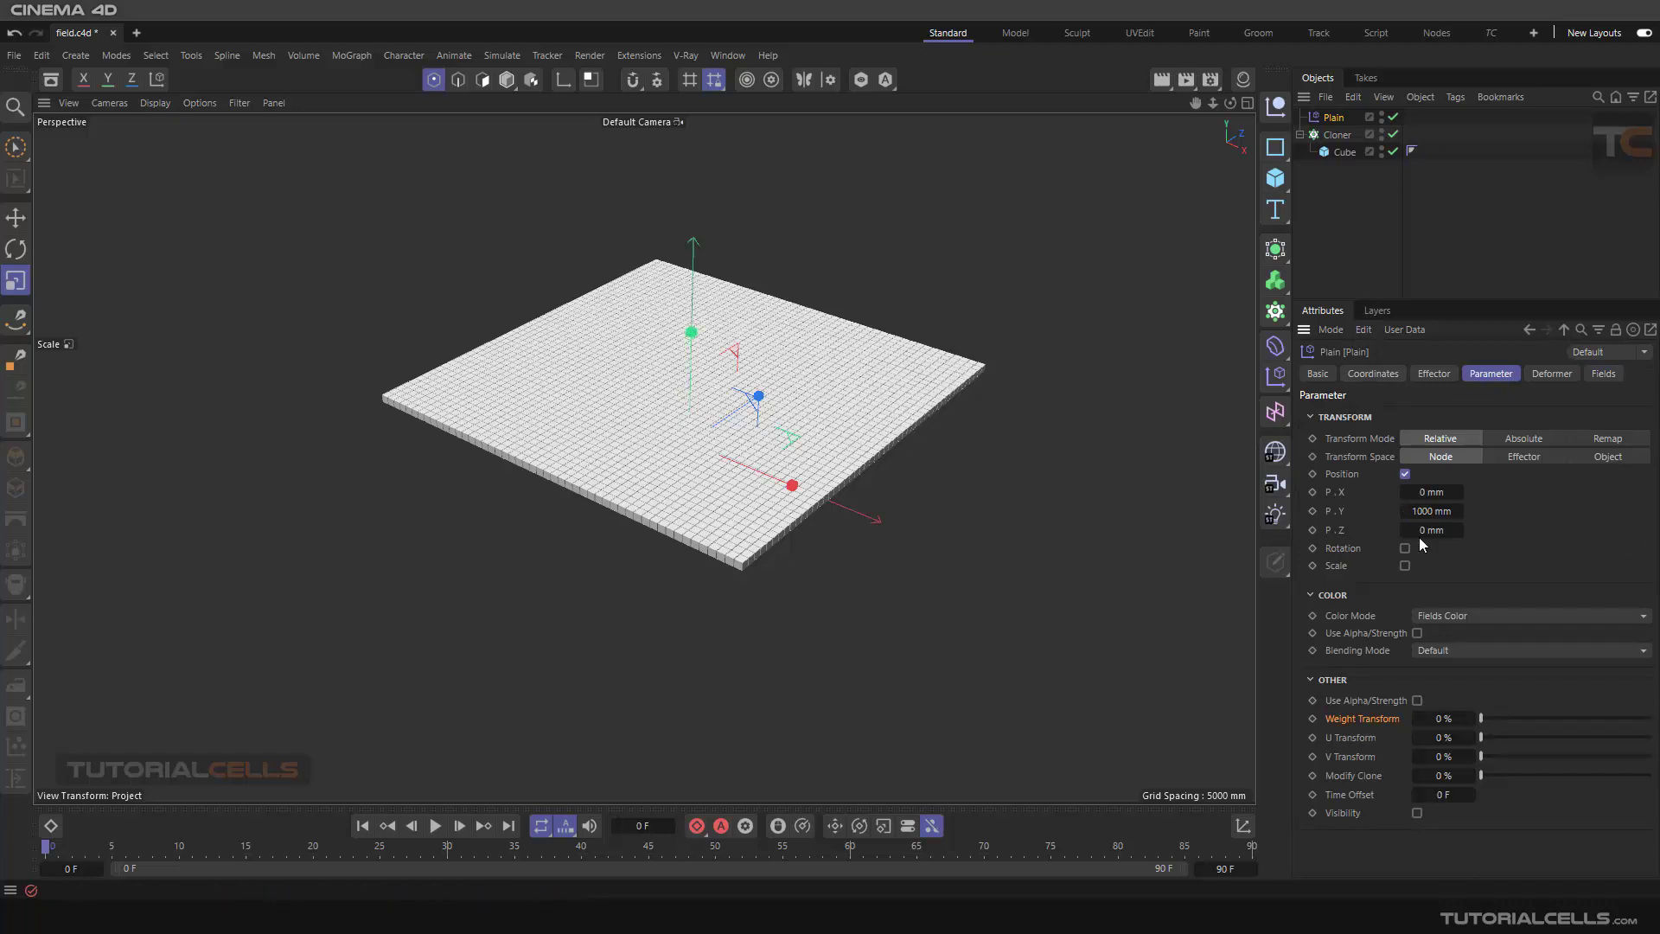
pyautogui.click(1603, 374)
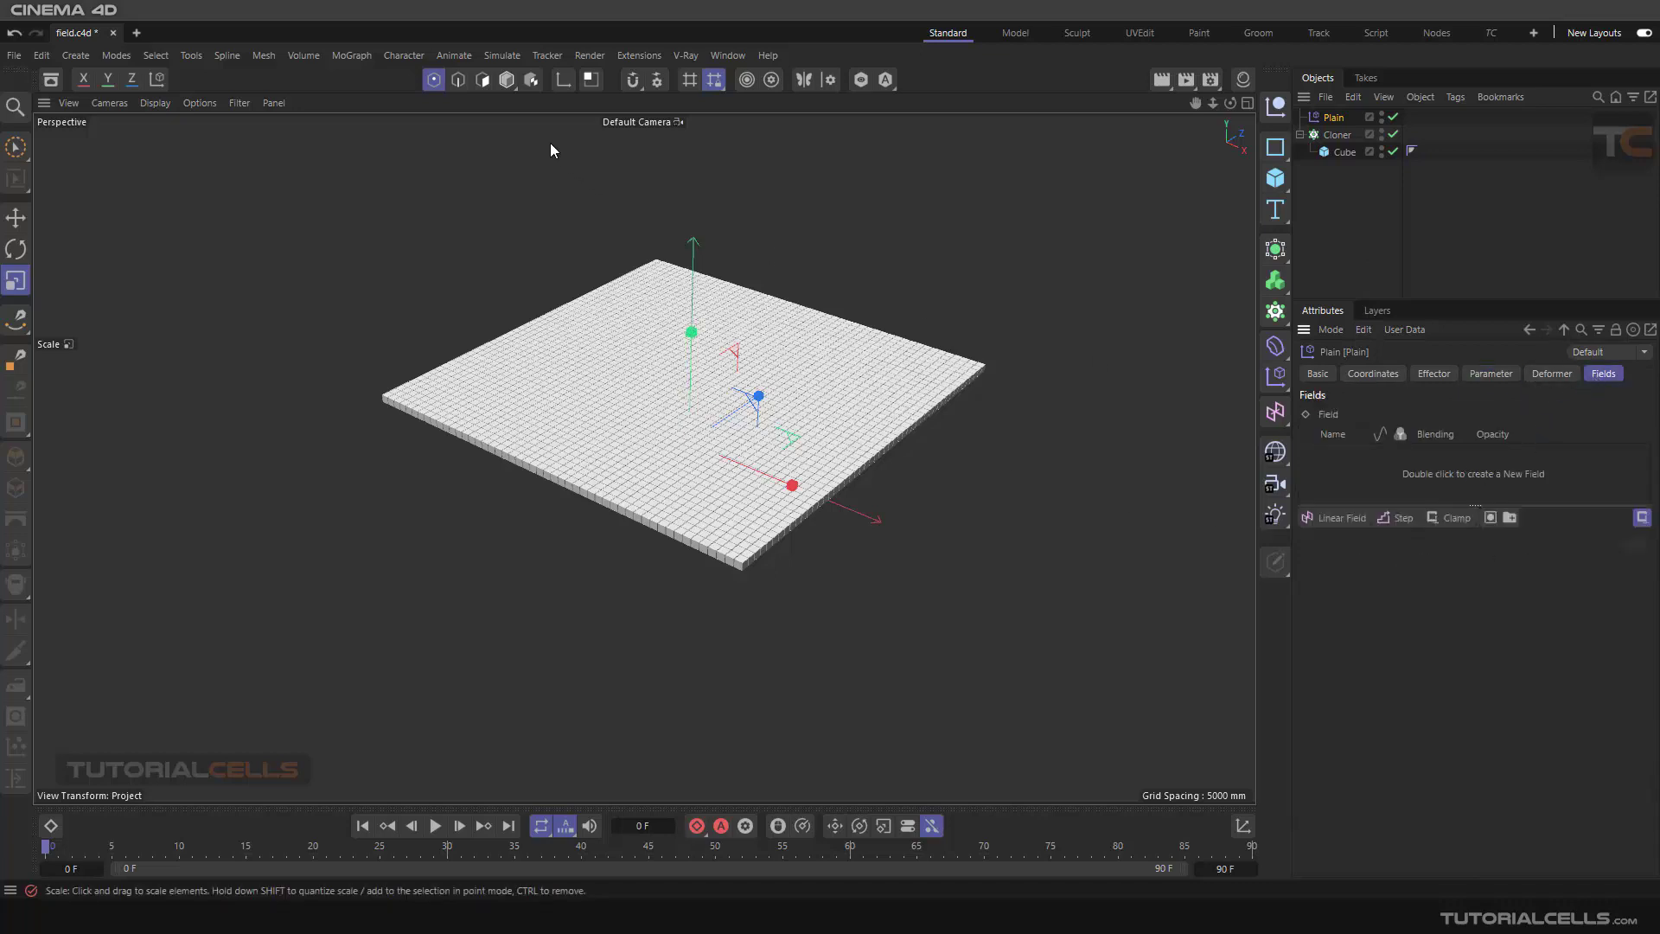
# Create a particle emitter and move it to the outer edge of the cube grid, with its particles heading across the grid.
pyautogui.click(502, 56)
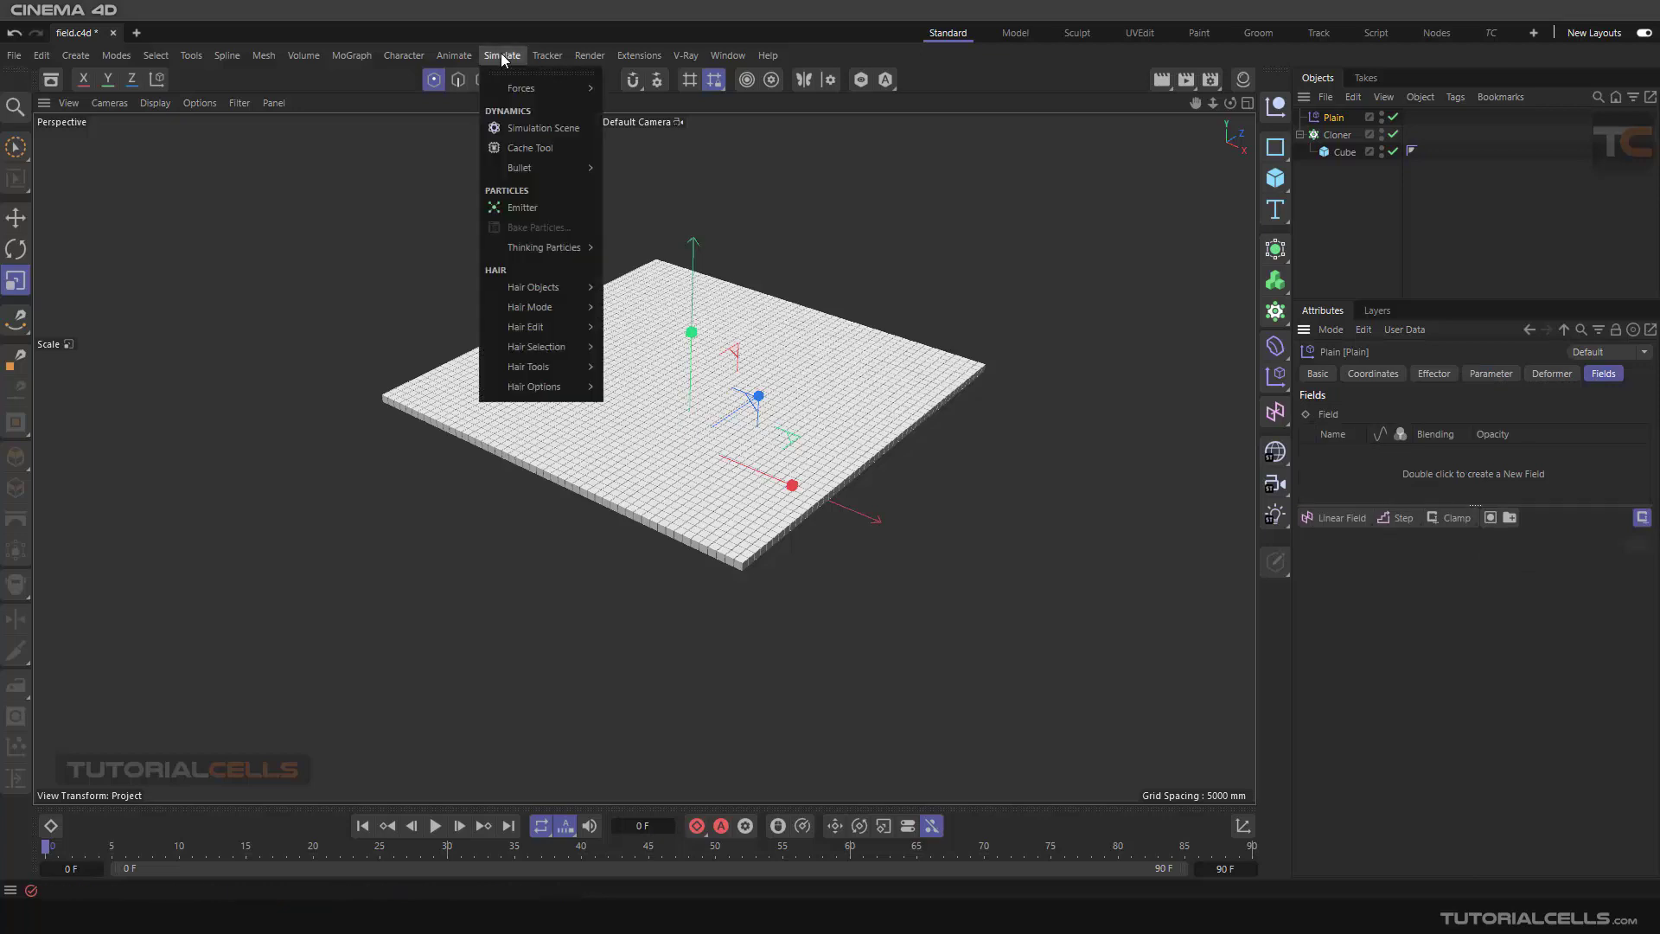
pyautogui.click(527, 208)
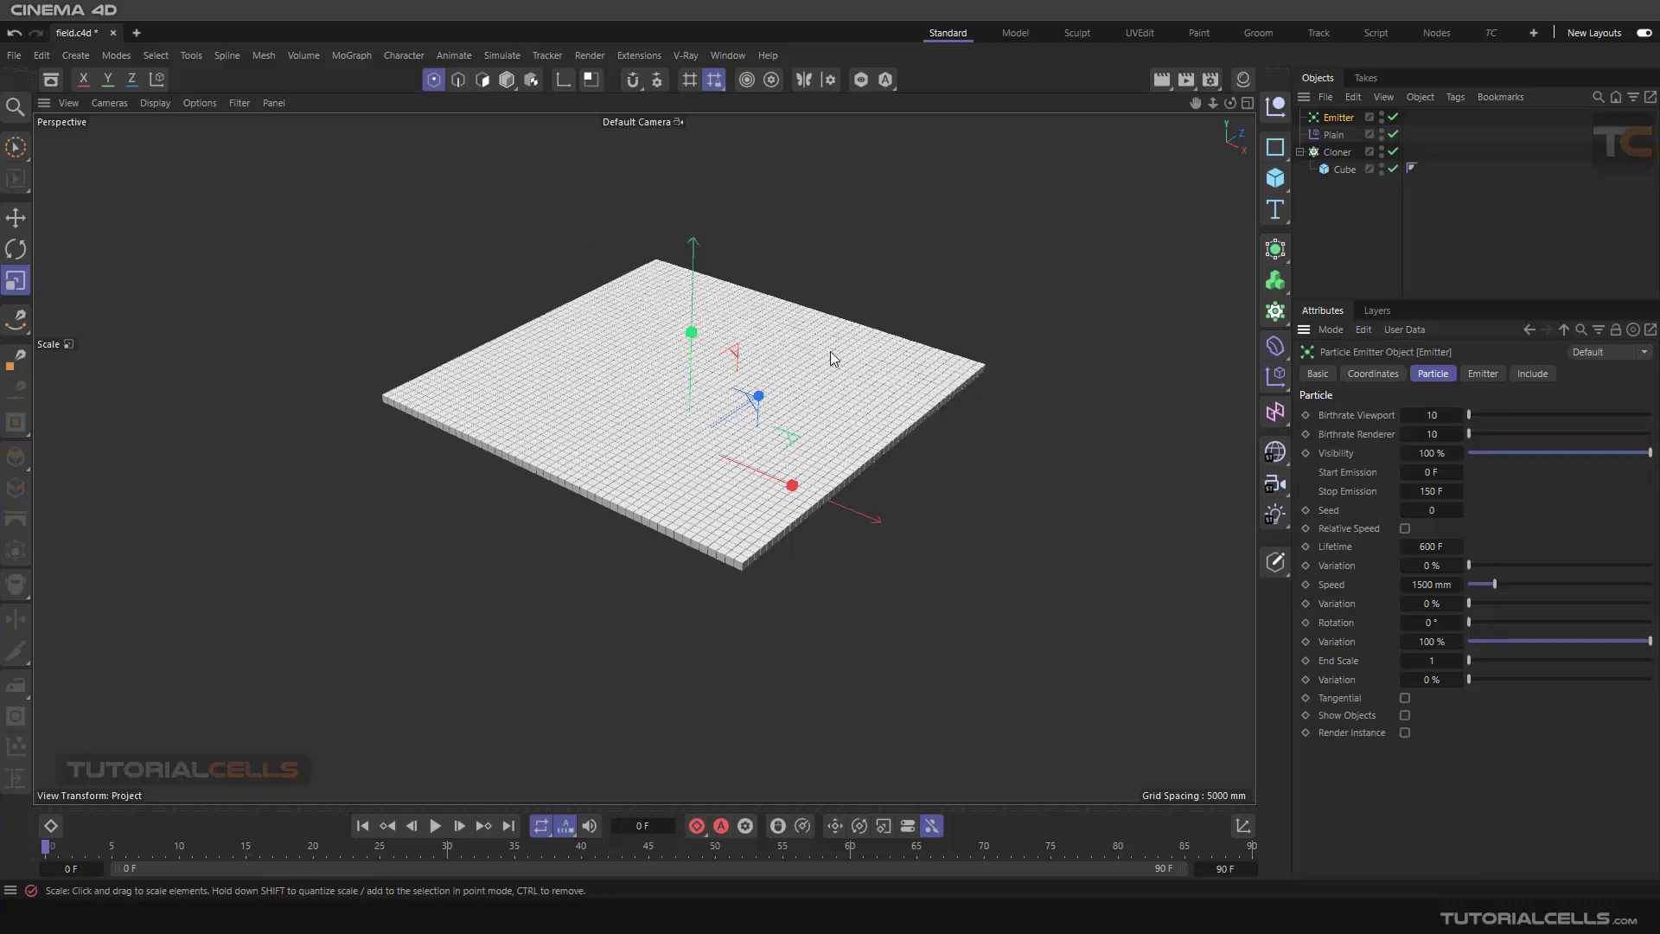
pyautogui.keyDown('alt'); pyautogui.moveTo(839, 346); pyautogui.dragTo(767, 330); pyautogui.keyUp('alt')
pyautogui.click(16, 217)
pyautogui.moveTo(767, 452); pyautogui.dragTo(599, 494)
pyautogui.keyDown('alt'); pyautogui.moveTo(493, 431); pyautogui.dragTo(605, 506); pyautogui.keyUp('alt')
# Play the animation with the timeline extended to 500 frames and watch the particles cross the grid.
pyautogui.click(435, 826)
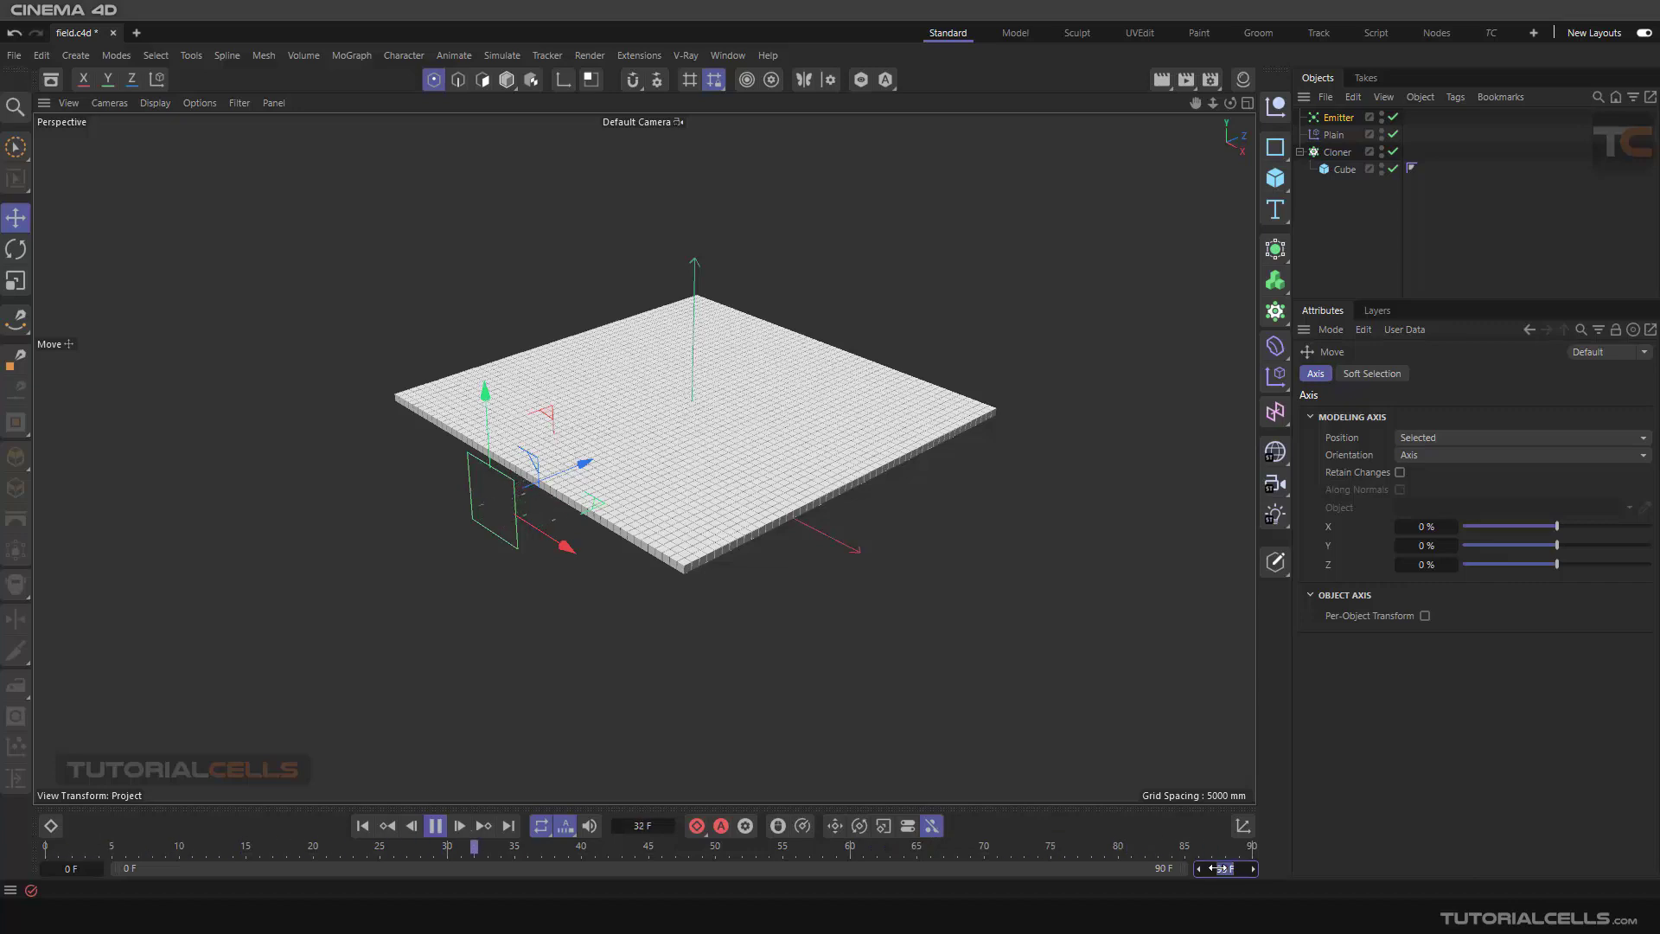
pyautogui.moveTo(1222, 868); pyautogui.dragTo(1245, 868)
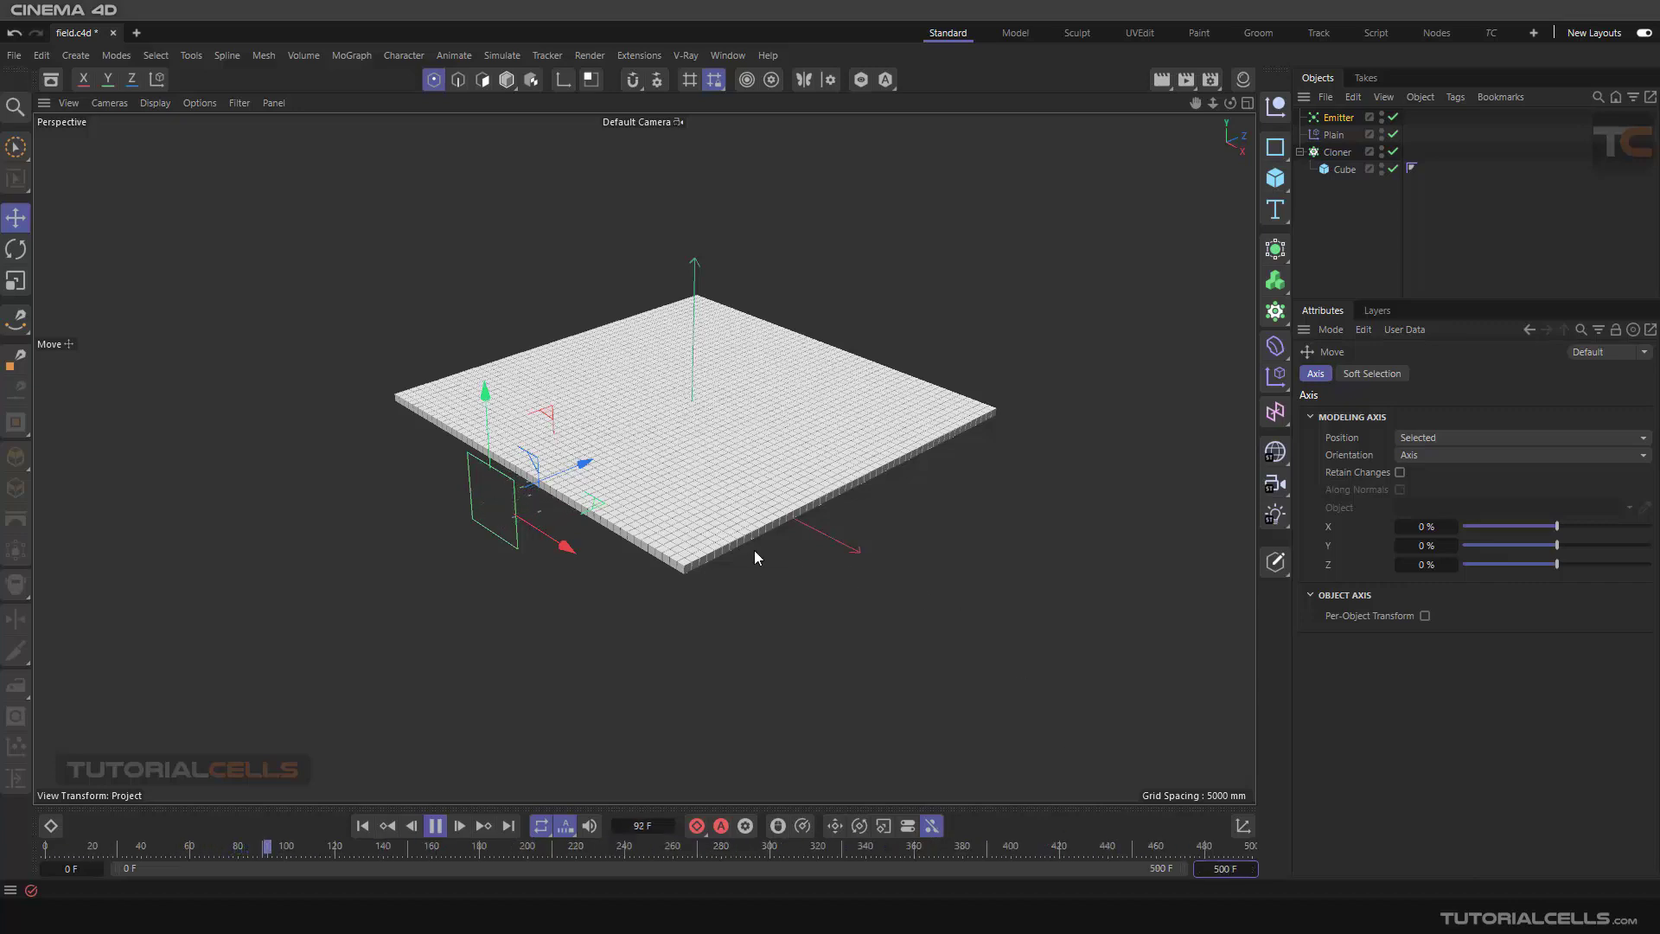
pyautogui.keyDown('alt'); pyautogui.moveTo(662, 484); pyautogui.dragTo(656, 532); pyautogui.keyUp('alt')
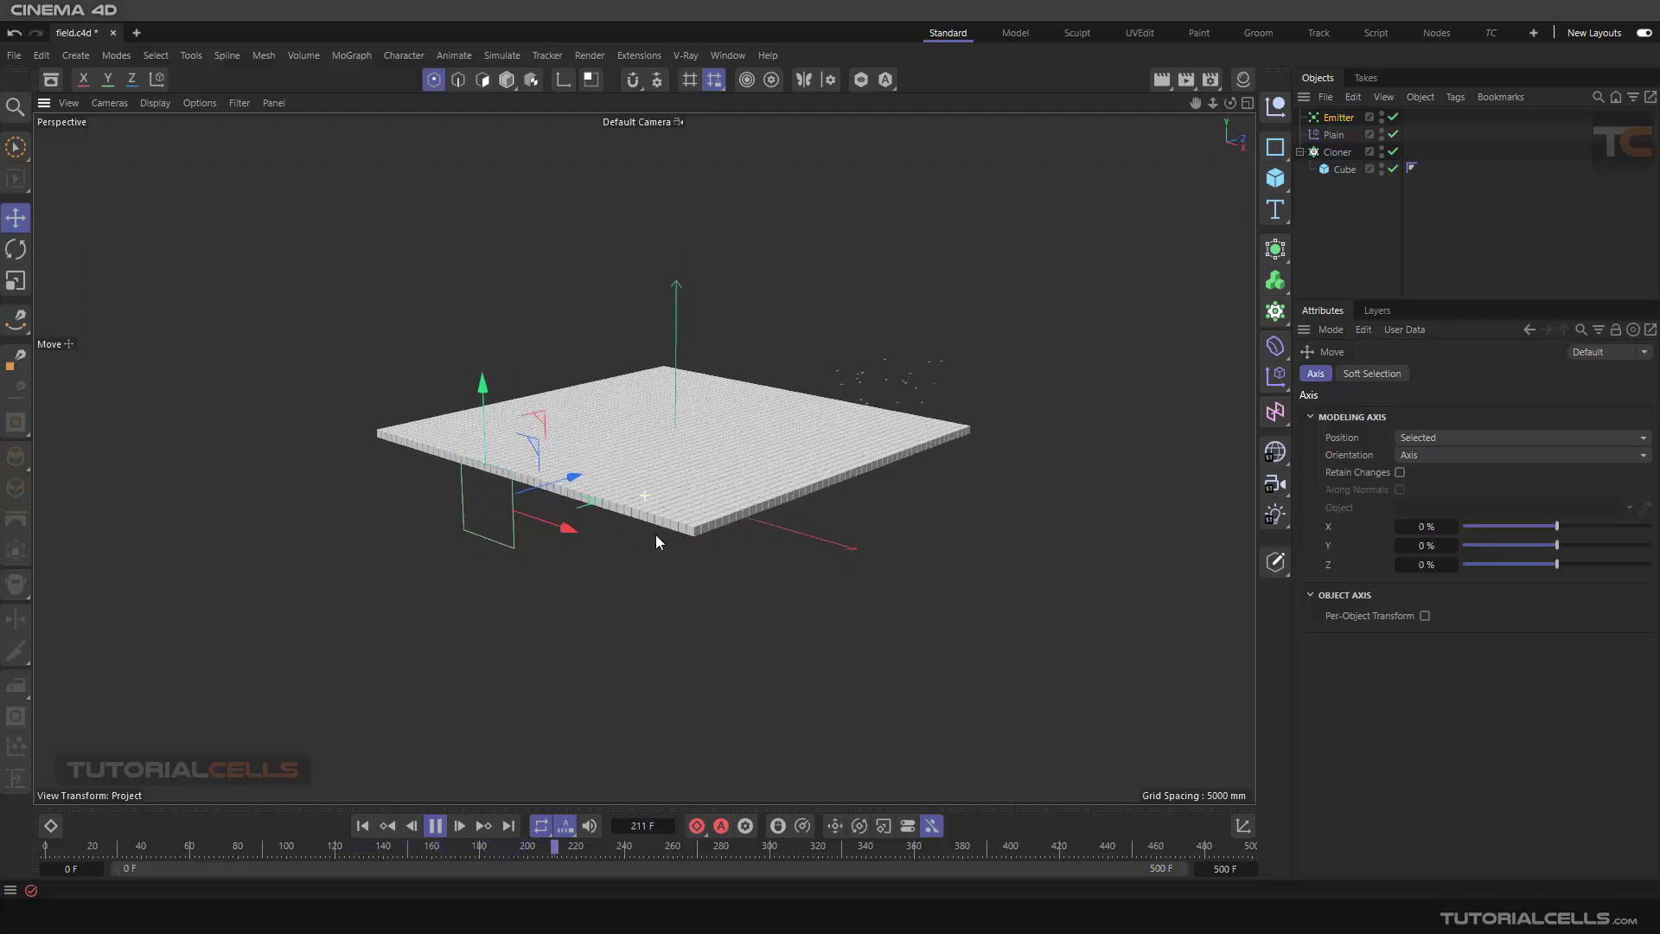
# Stop playback and set the timeline's end frame to 100.
pyautogui.click(411, 828)
pyautogui.doubleClick(1220, 869)
pyautogui.write('100')
pyautogui.press('Return')
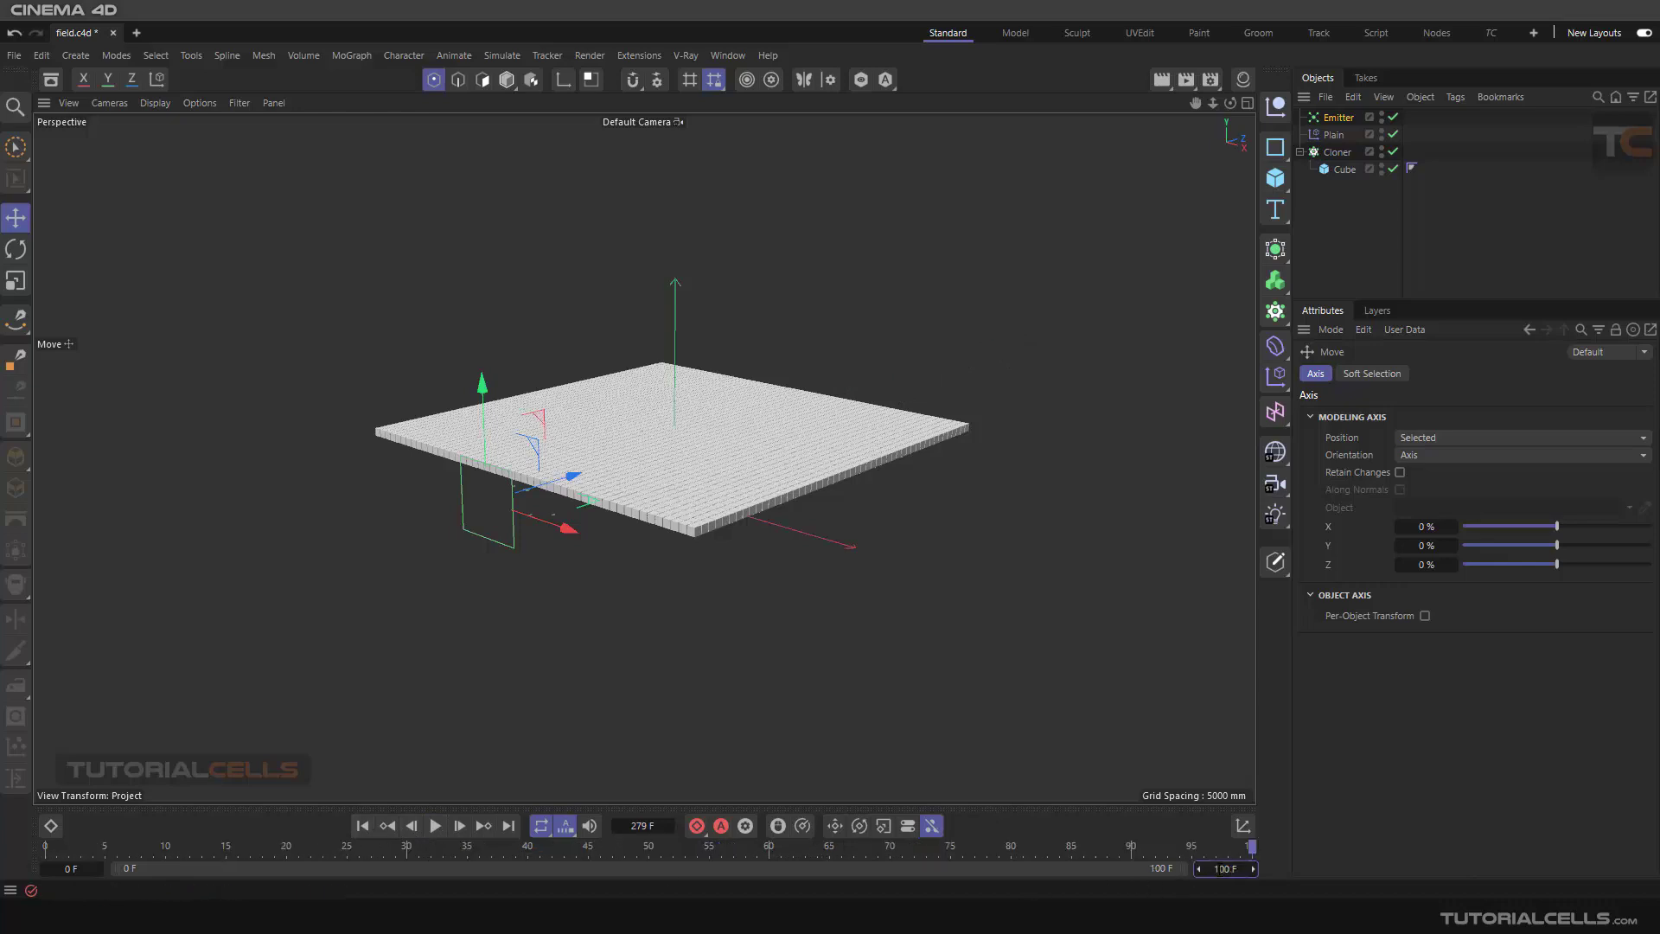
# Play the animation and inspect from the side how the emitter's particles travel relative to the cube grid.
pyautogui.click(504, 57)
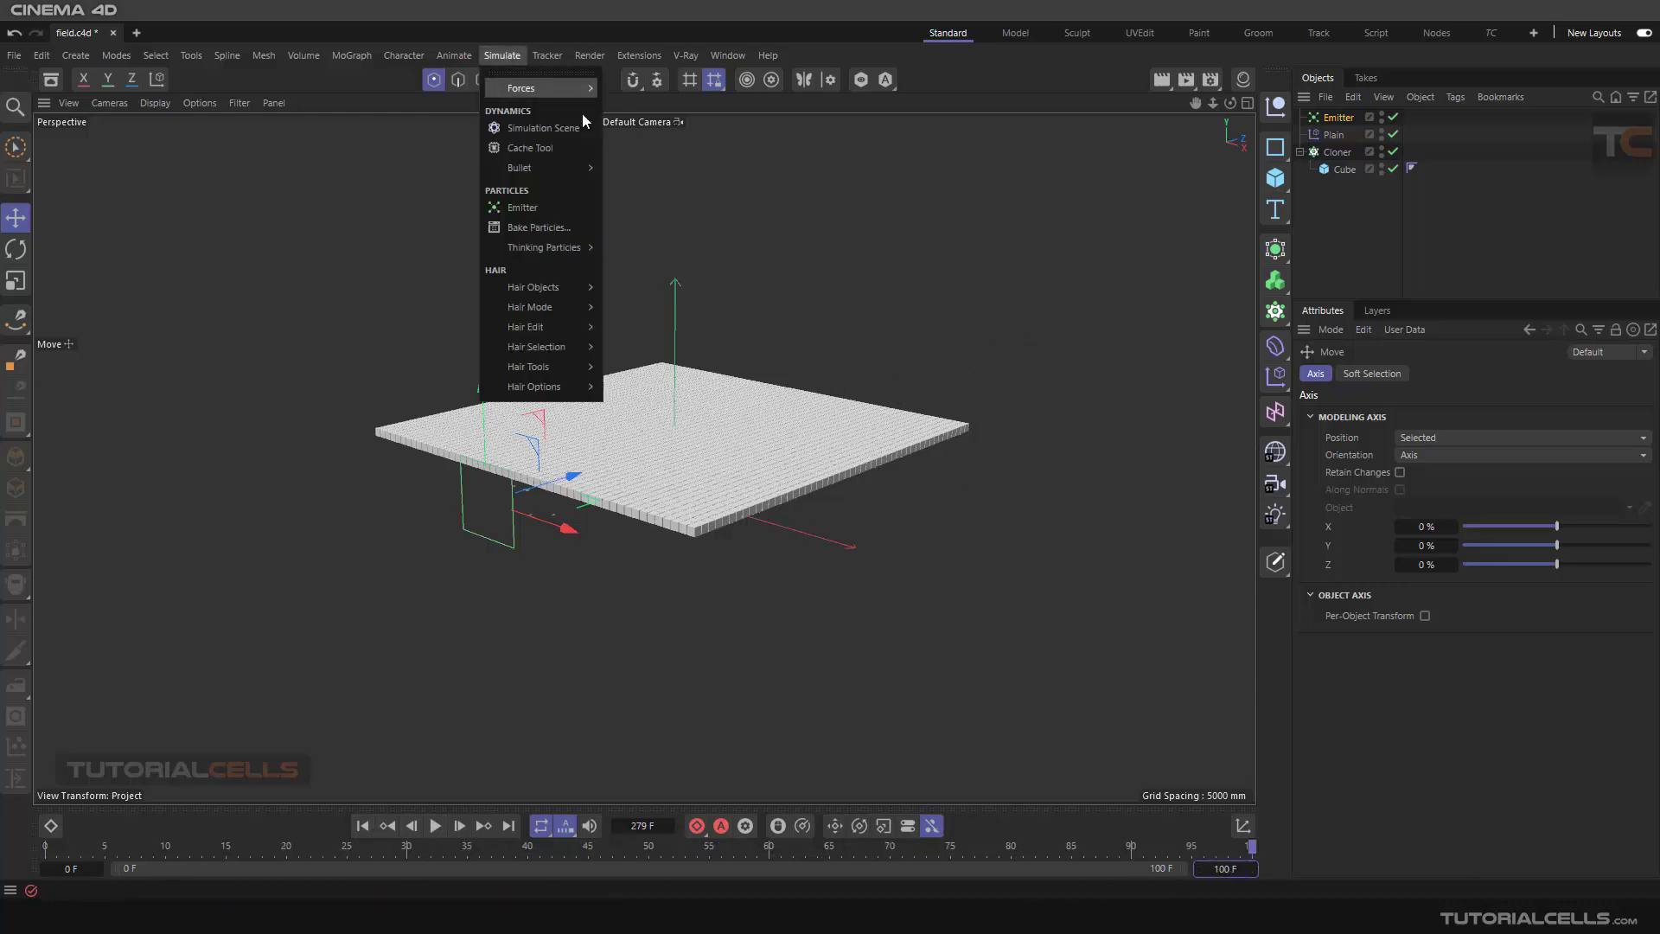
pyautogui.click(901, 270)
pyautogui.click(435, 826)
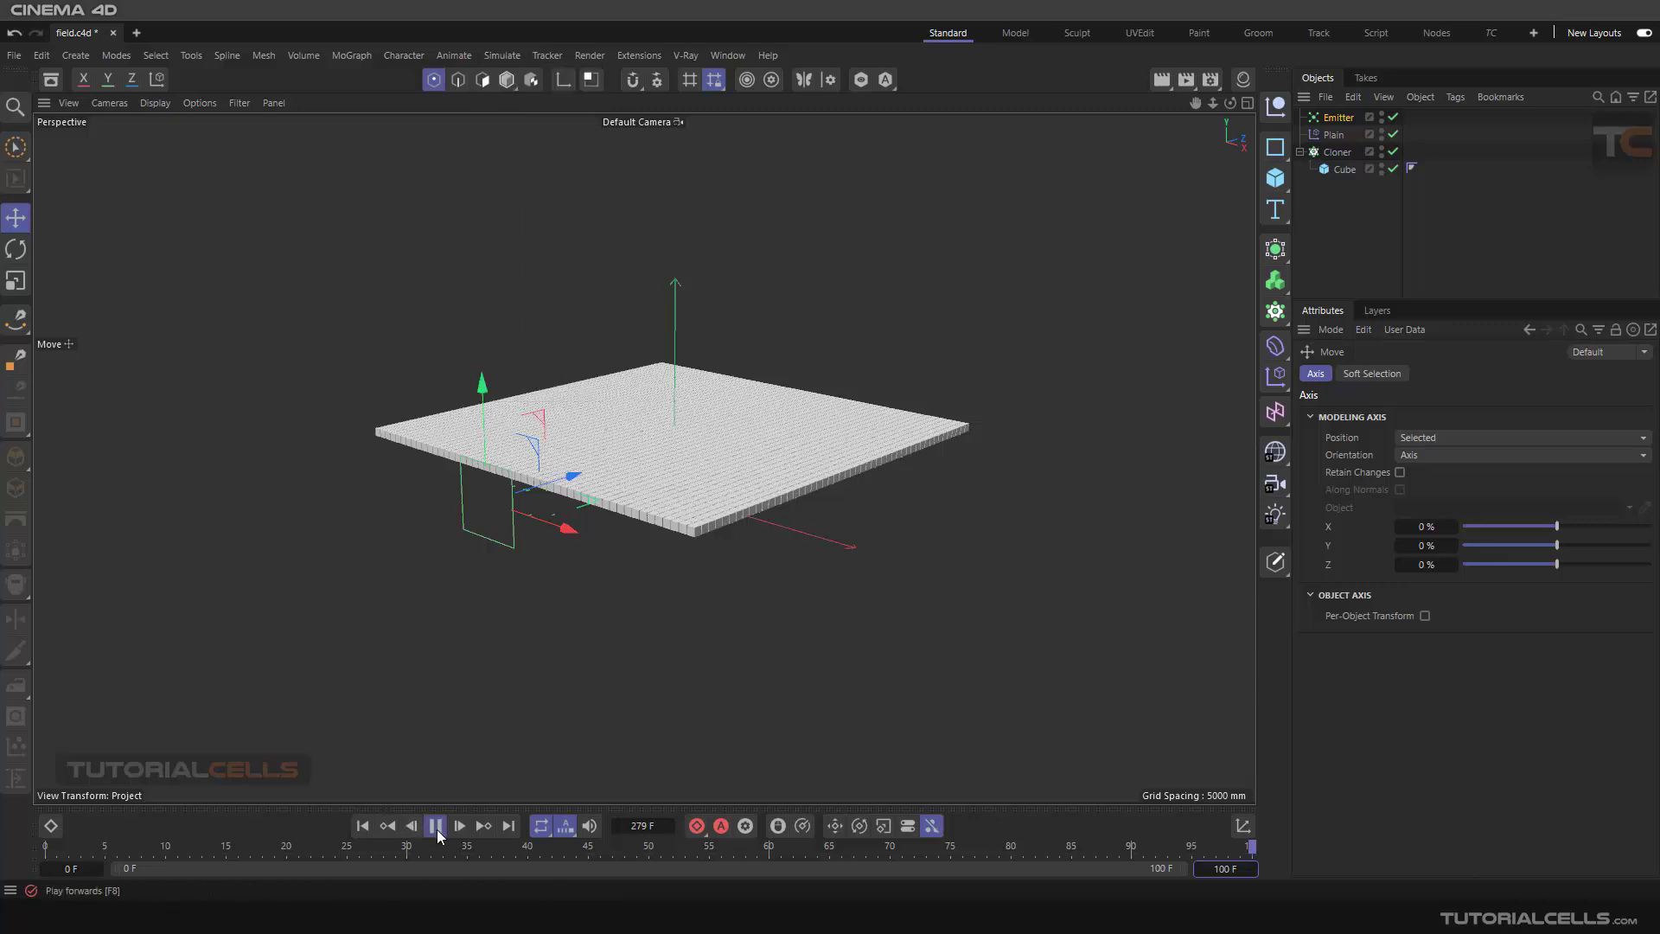
pyautogui.click(1338, 118)
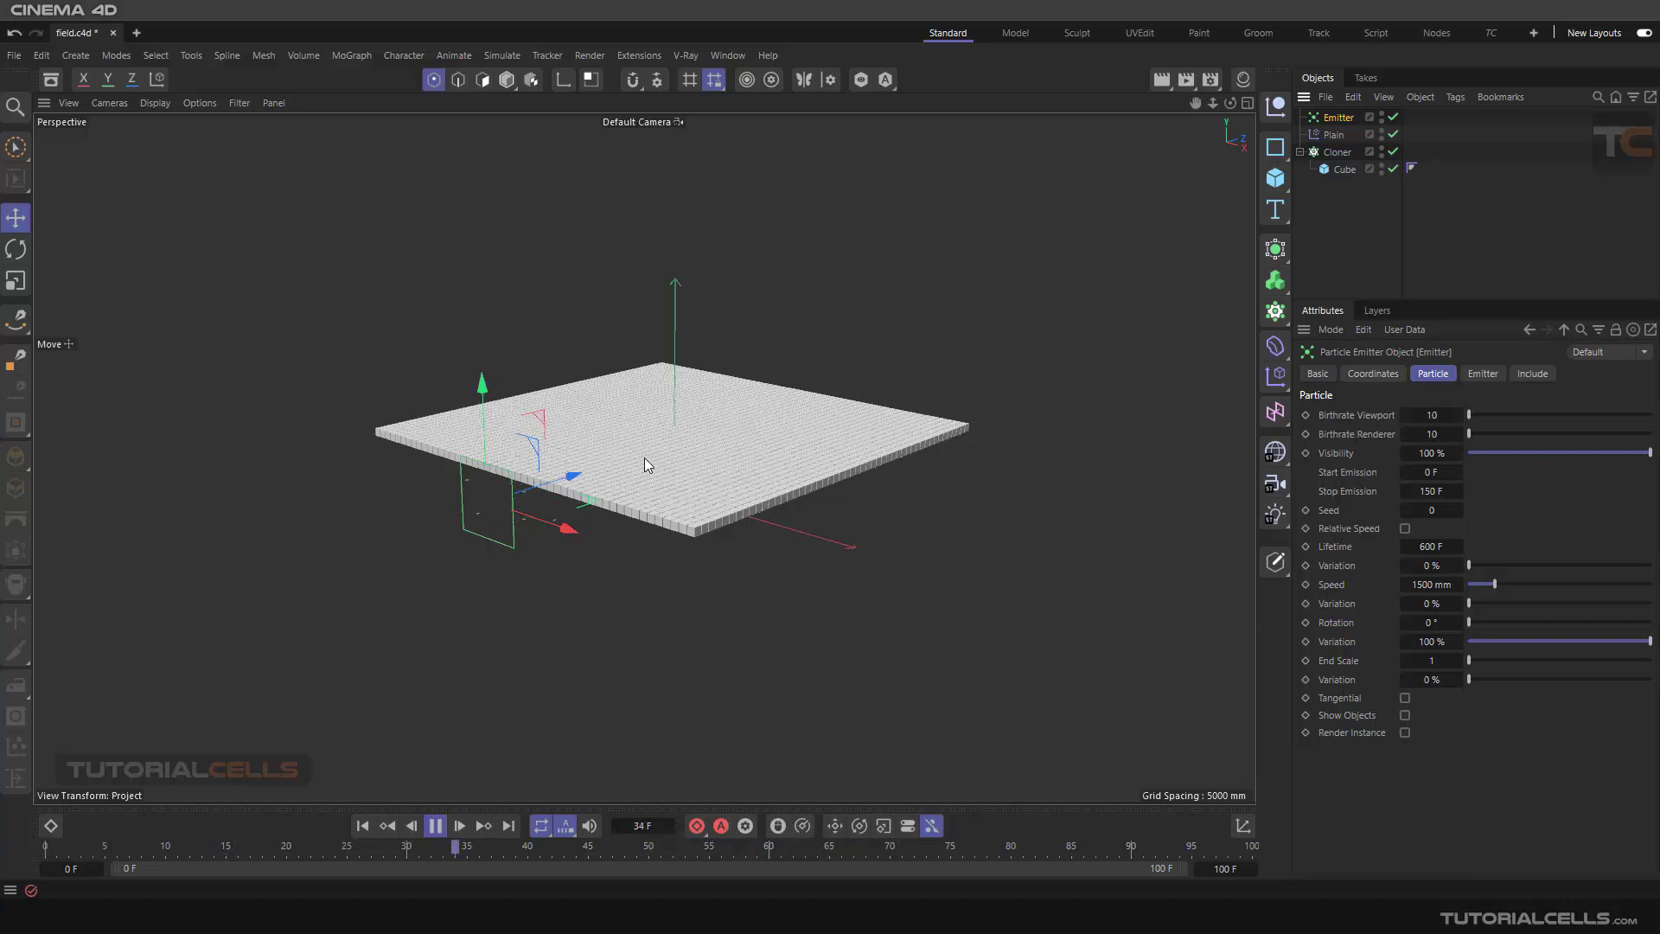
pyautogui.keyDown('alt'); pyautogui.moveTo(561, 502); pyautogui.dragTo(640, 503); pyautogui.keyUp('alt')
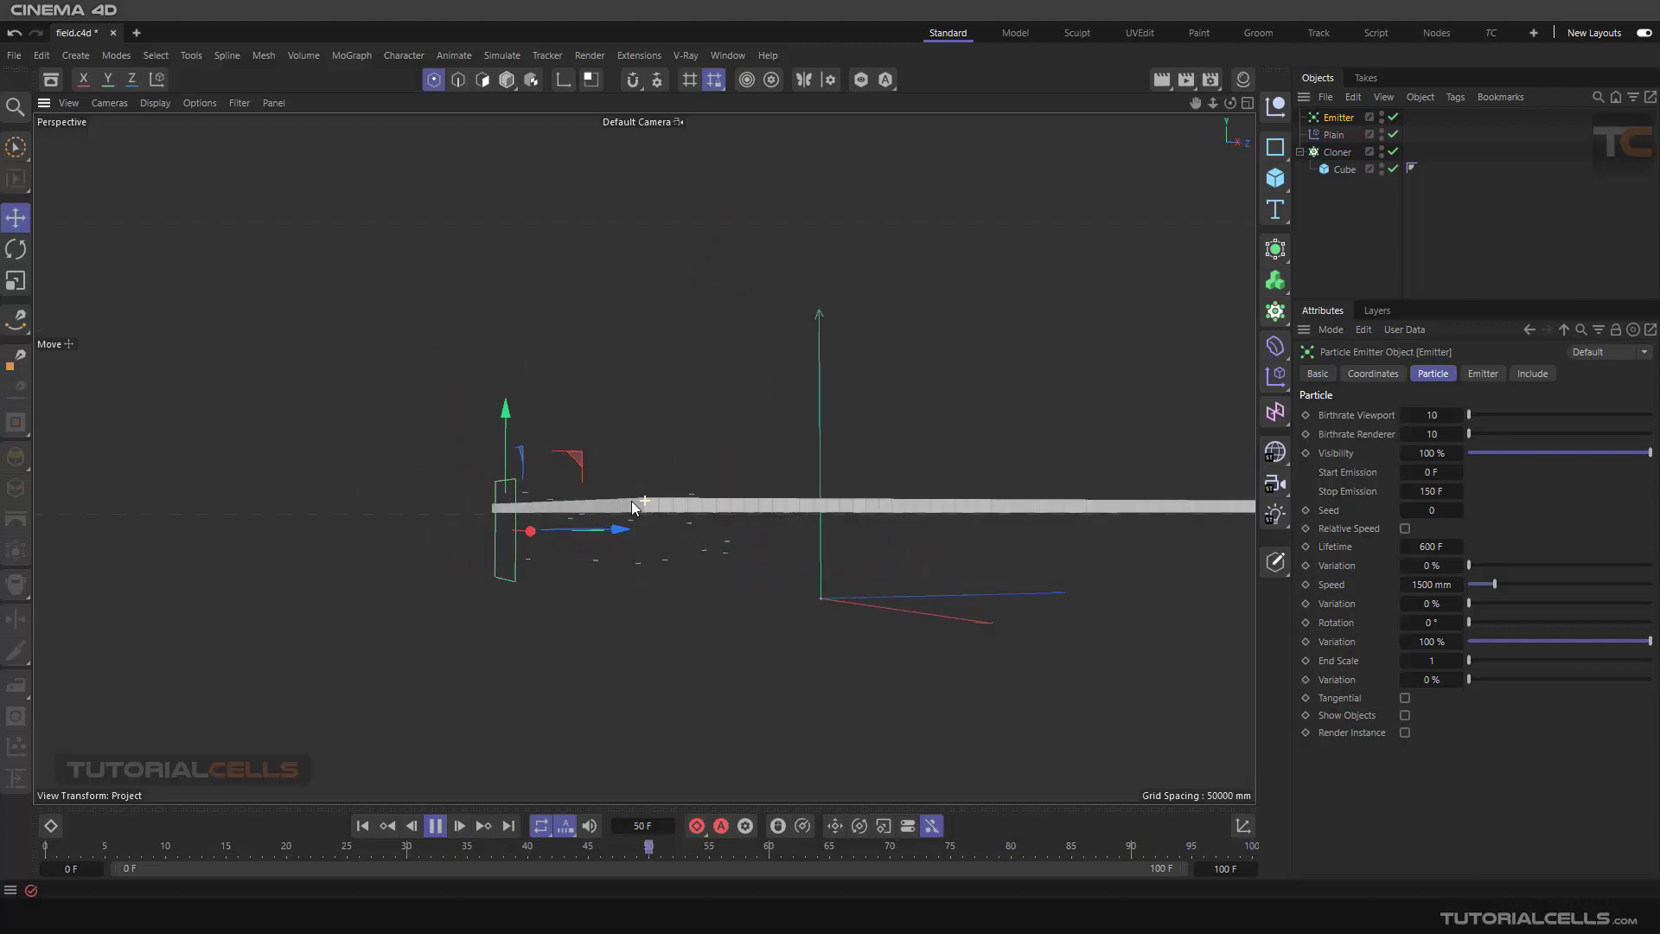
pyautogui.moveTo(501, 428); pyautogui.dragTo(707, 517)
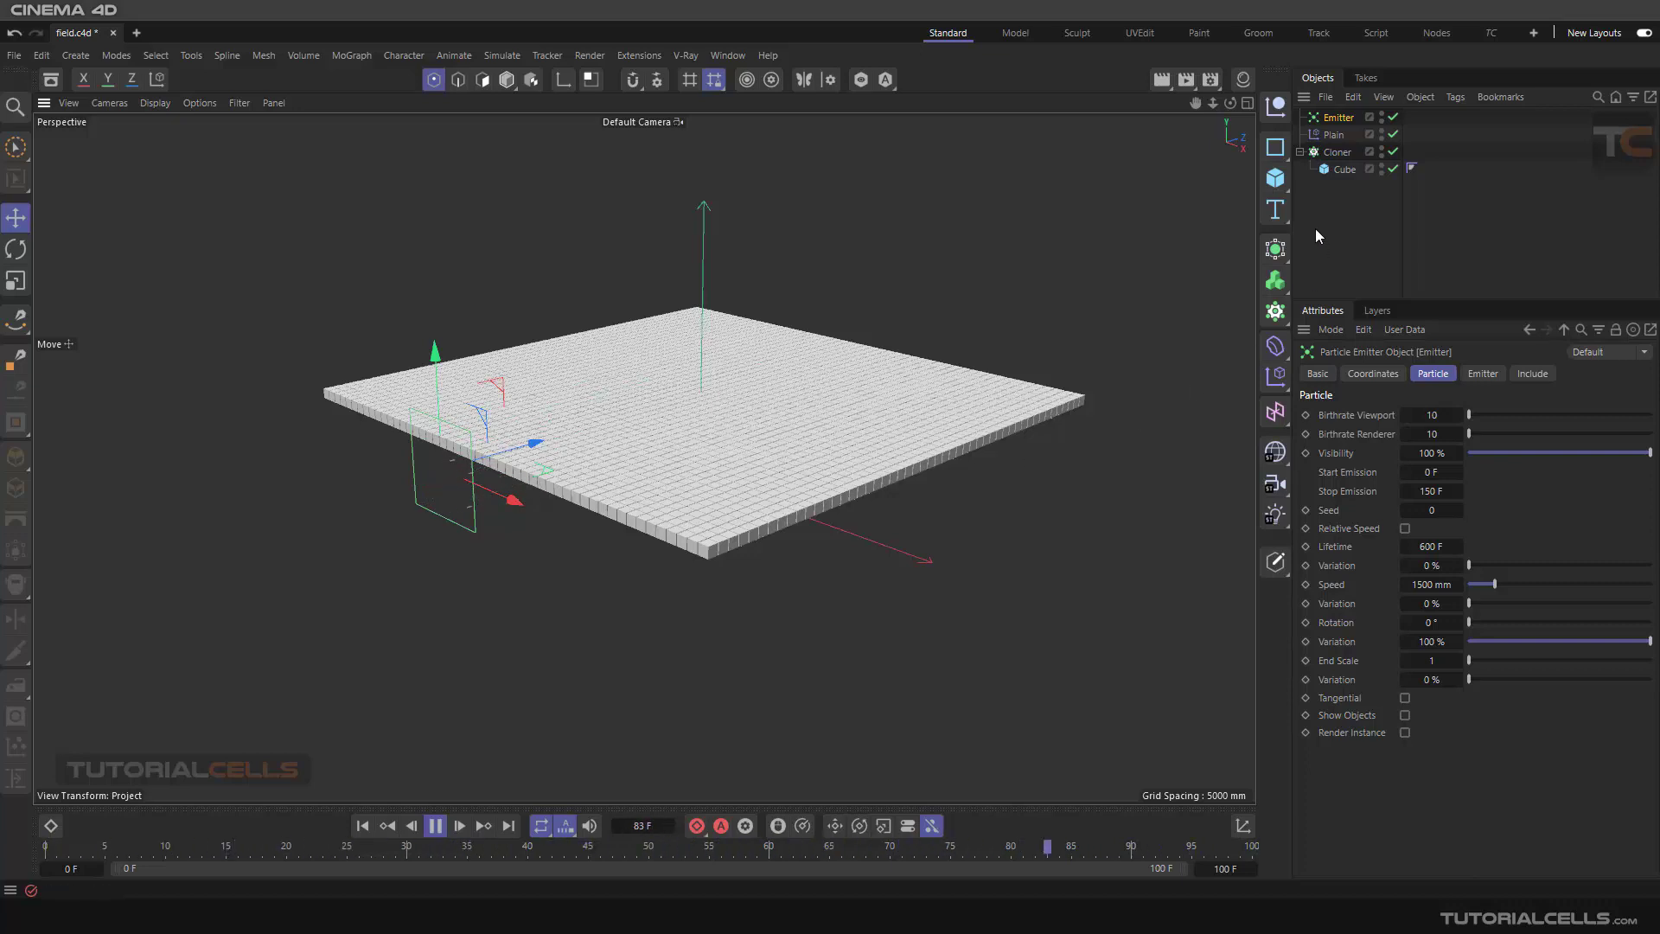
# Add the emitter to the Plain effector's field list as a Particle Object layer.
pyautogui.click(1330, 141)
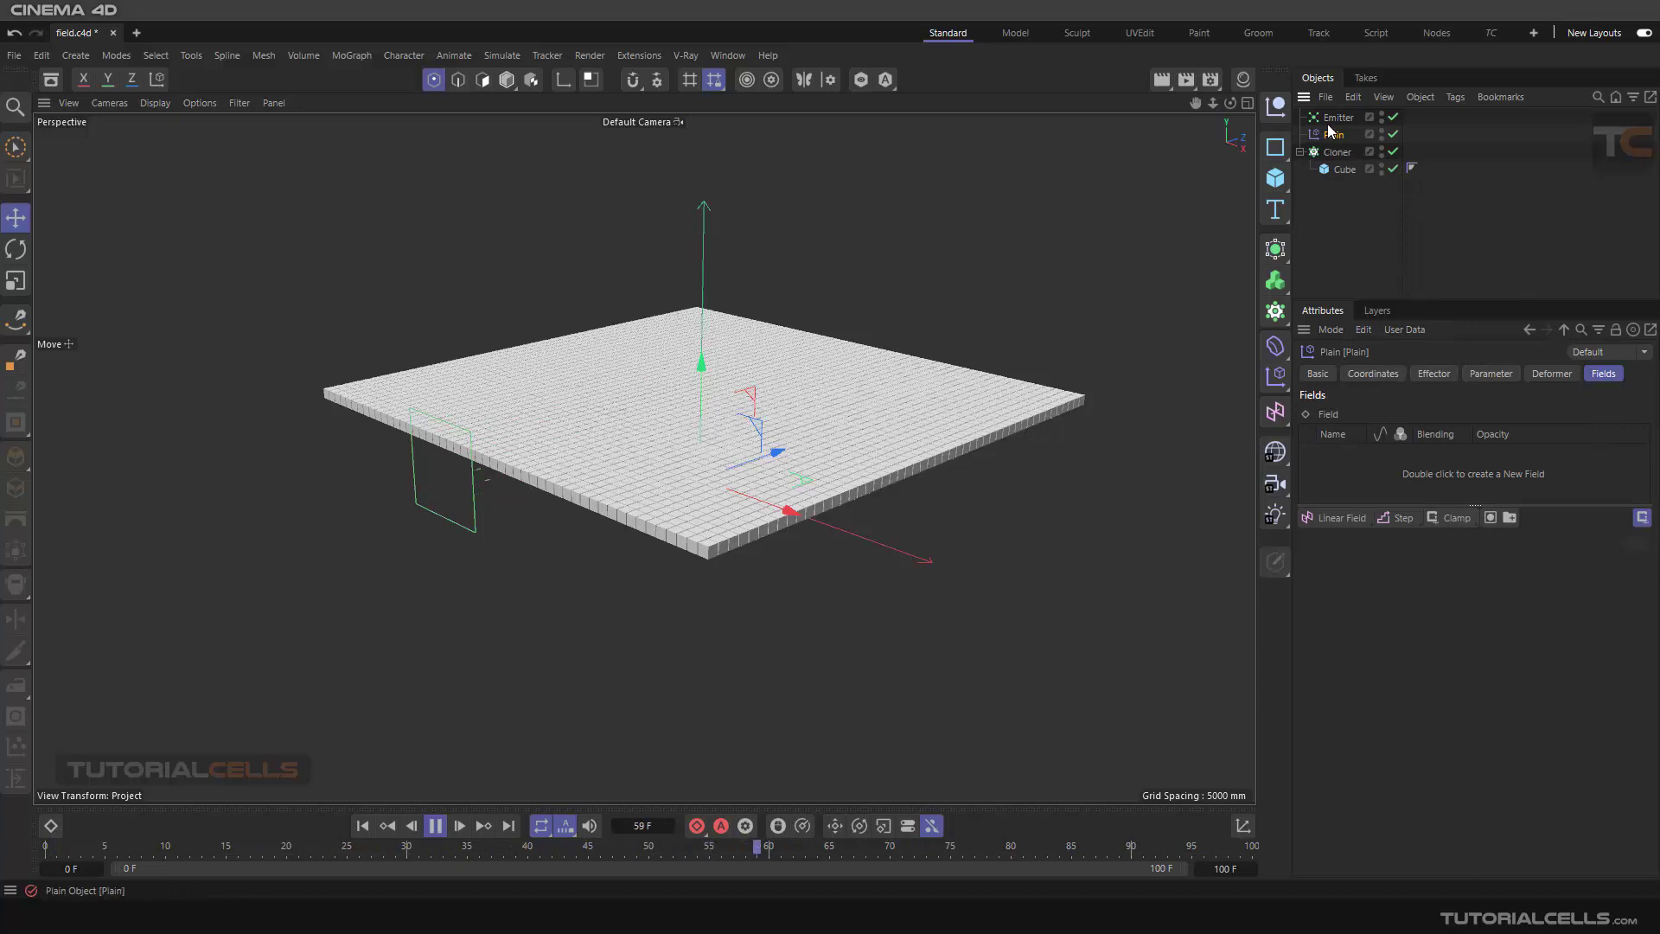
pyautogui.moveTo(1330, 123); pyautogui.dragTo(1445, 467)
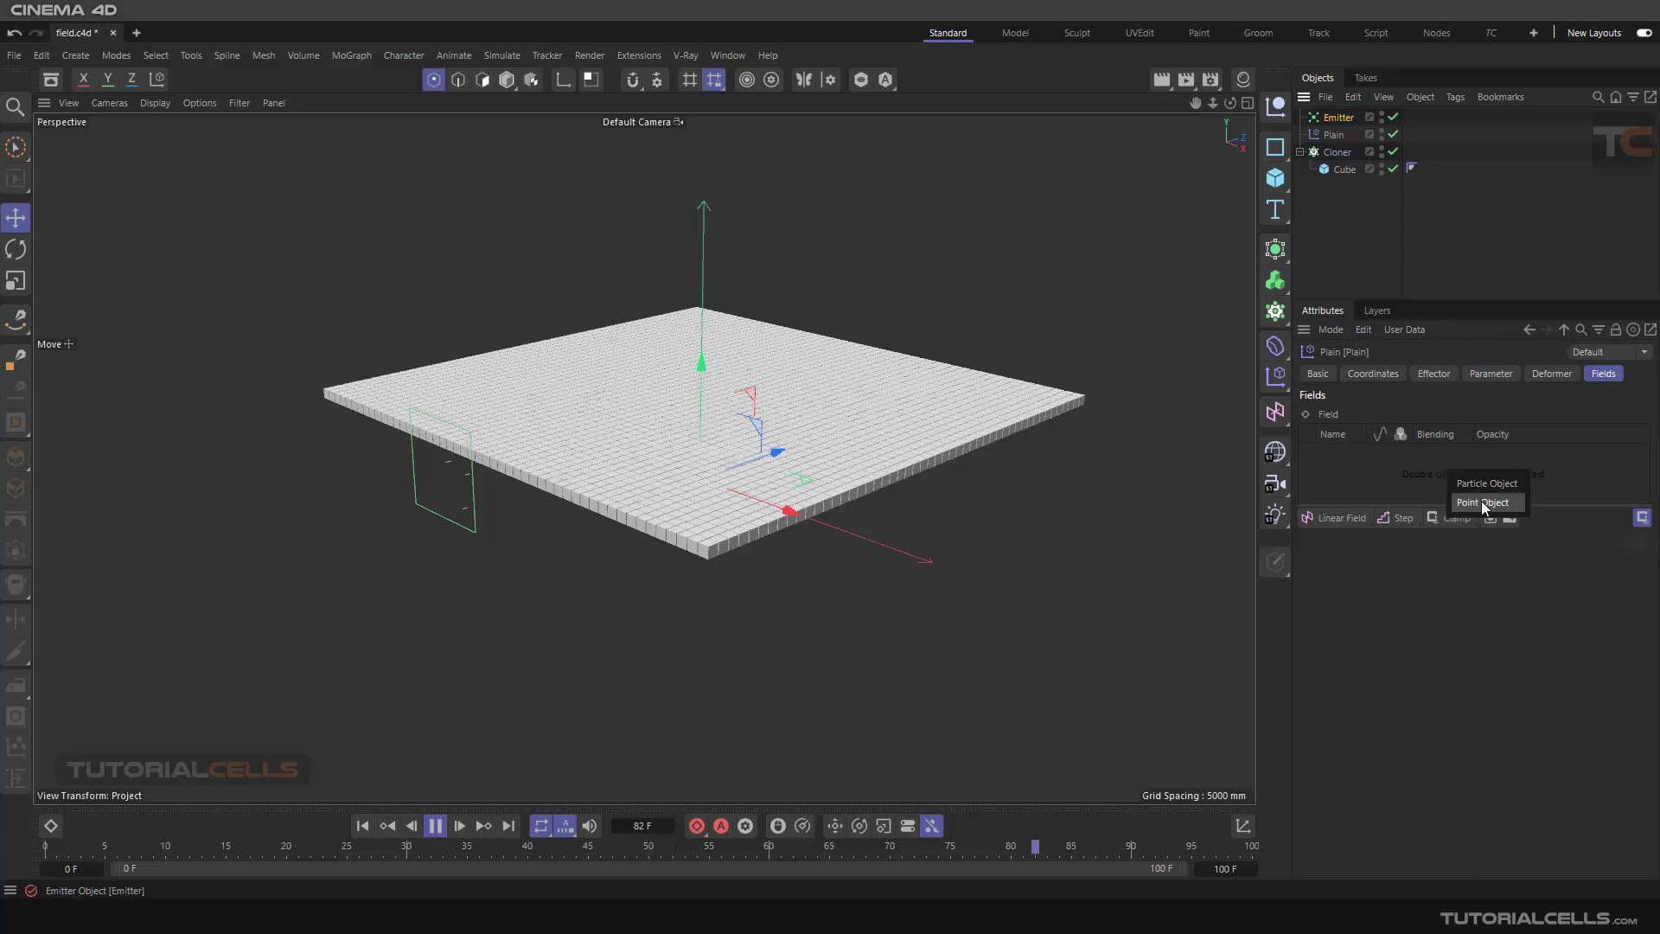
pyautogui.click(1475, 484)
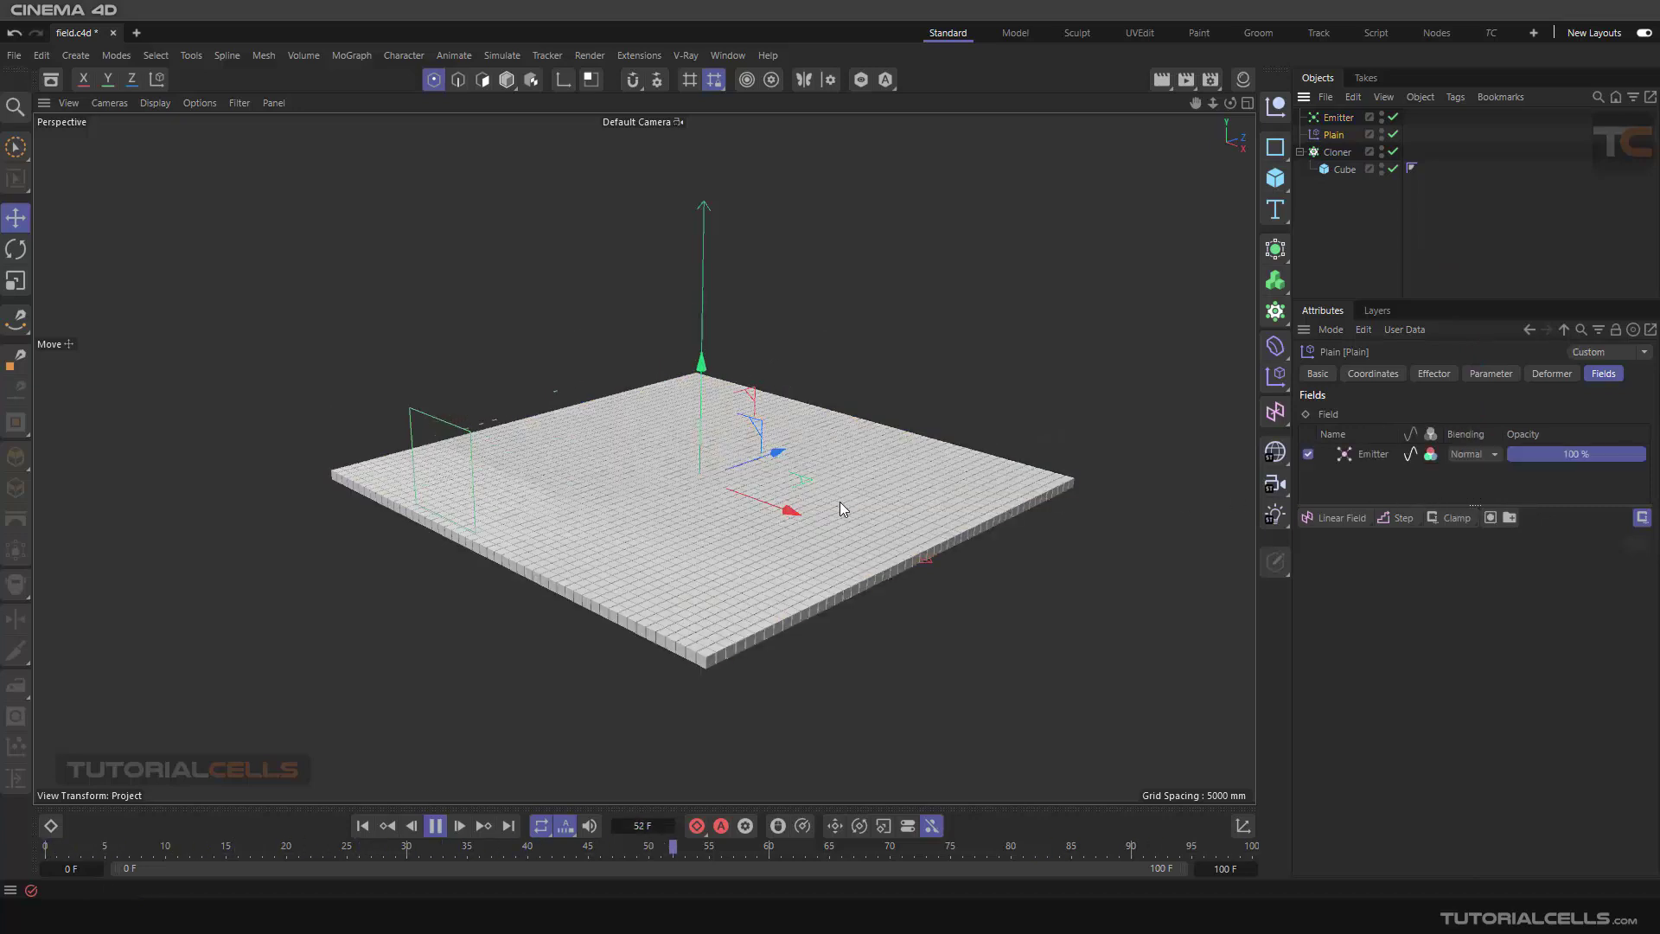
# Lower the emitter to the level of the cube grid so its particles pass through the clones.
pyautogui.keyDown('alt'); pyautogui.moveTo(692, 527); pyautogui.dragTo(679, 361); pyautogui.keyUp('alt')
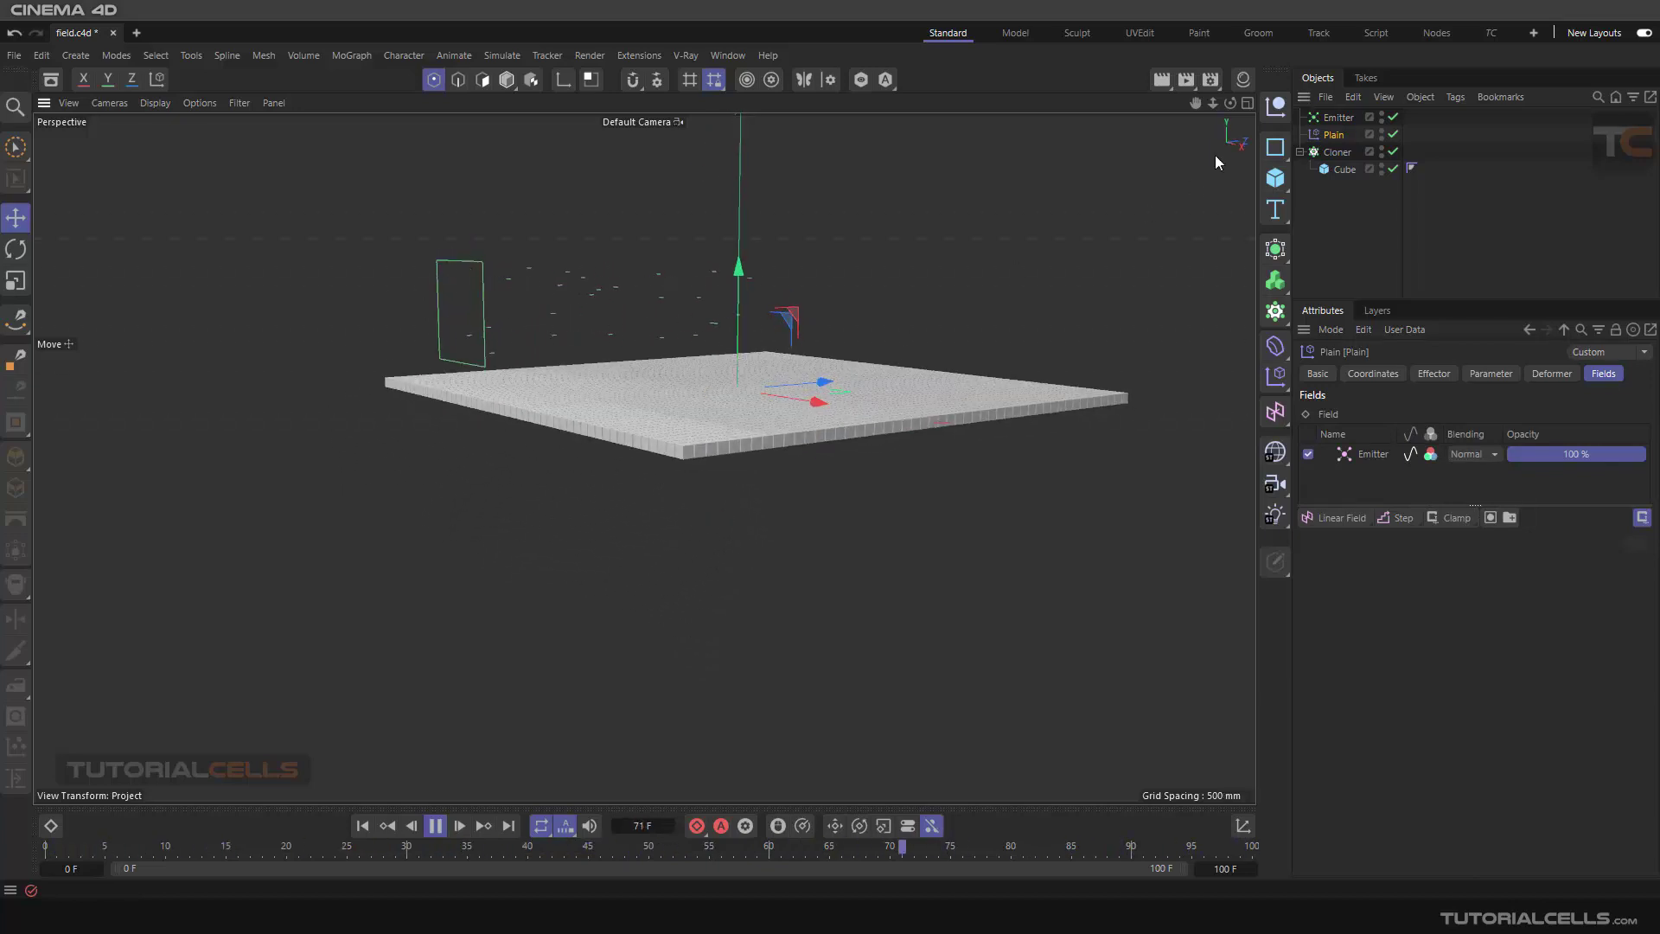
pyautogui.click(1338, 117)
pyautogui.moveTo(456, 198); pyautogui.dragTo(467, 312)
pyautogui.keyDown('alt'); pyautogui.moveTo(586, 358); pyautogui.dragTo(728, 453); pyautogui.keyUp('alt')
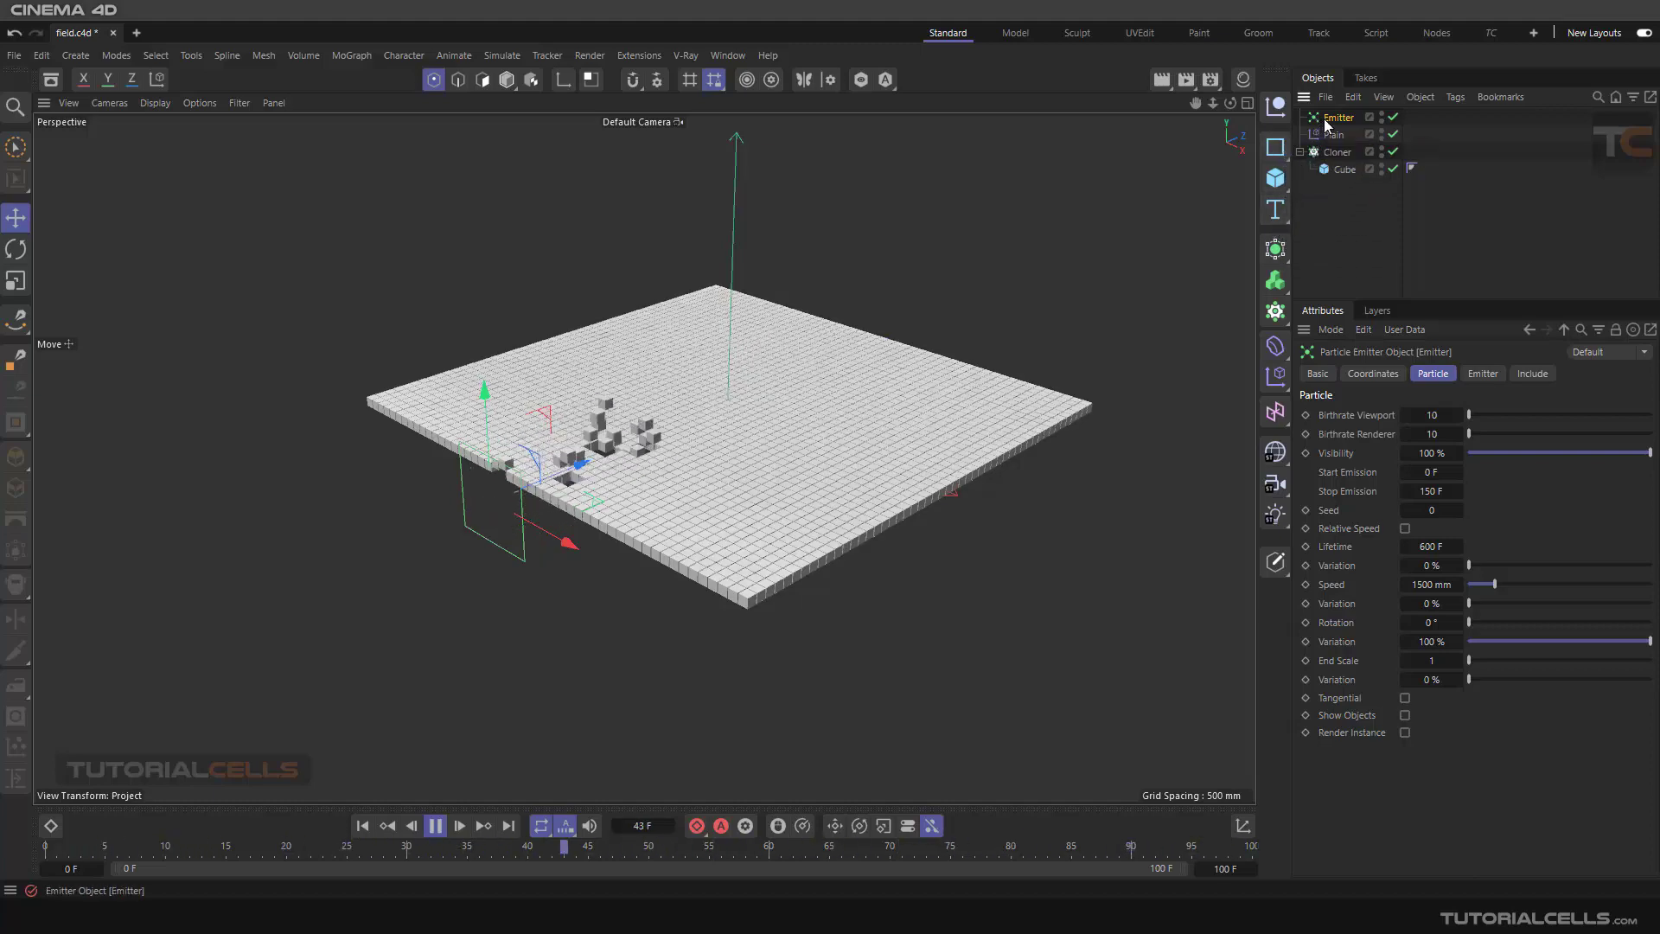
# Delete the emitter, select the Plain effector's remaining Particle Object layer, and rewind the animation to the start.
pyautogui.press('Delete')
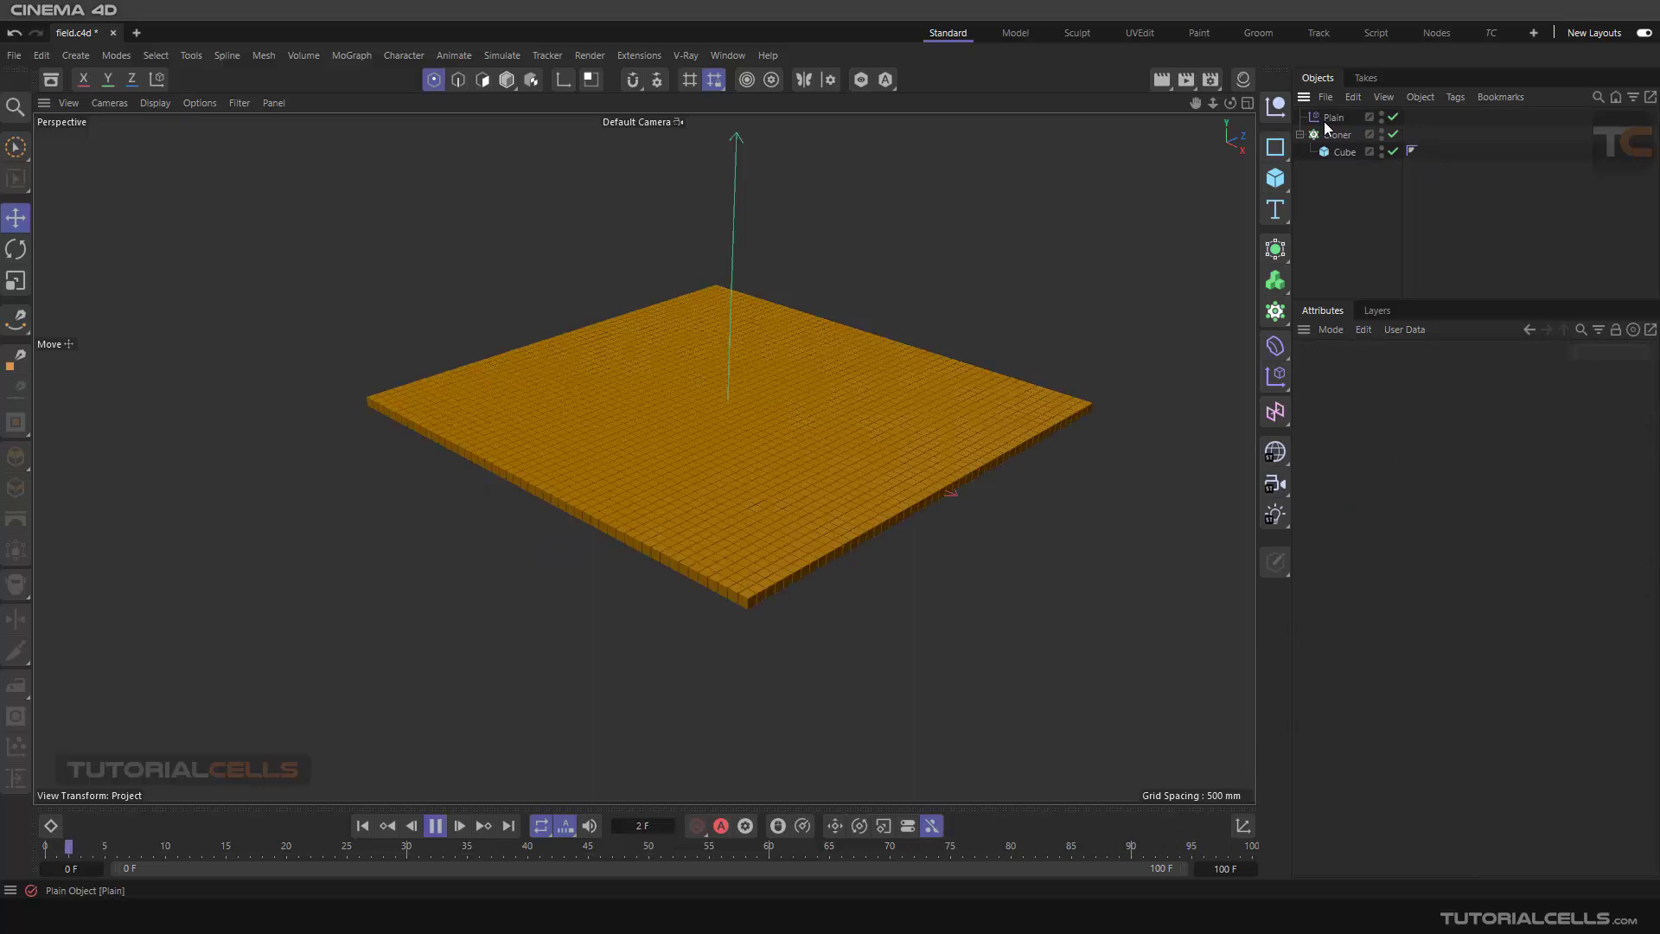
pyautogui.click(1334, 116)
pyautogui.click(1380, 457)
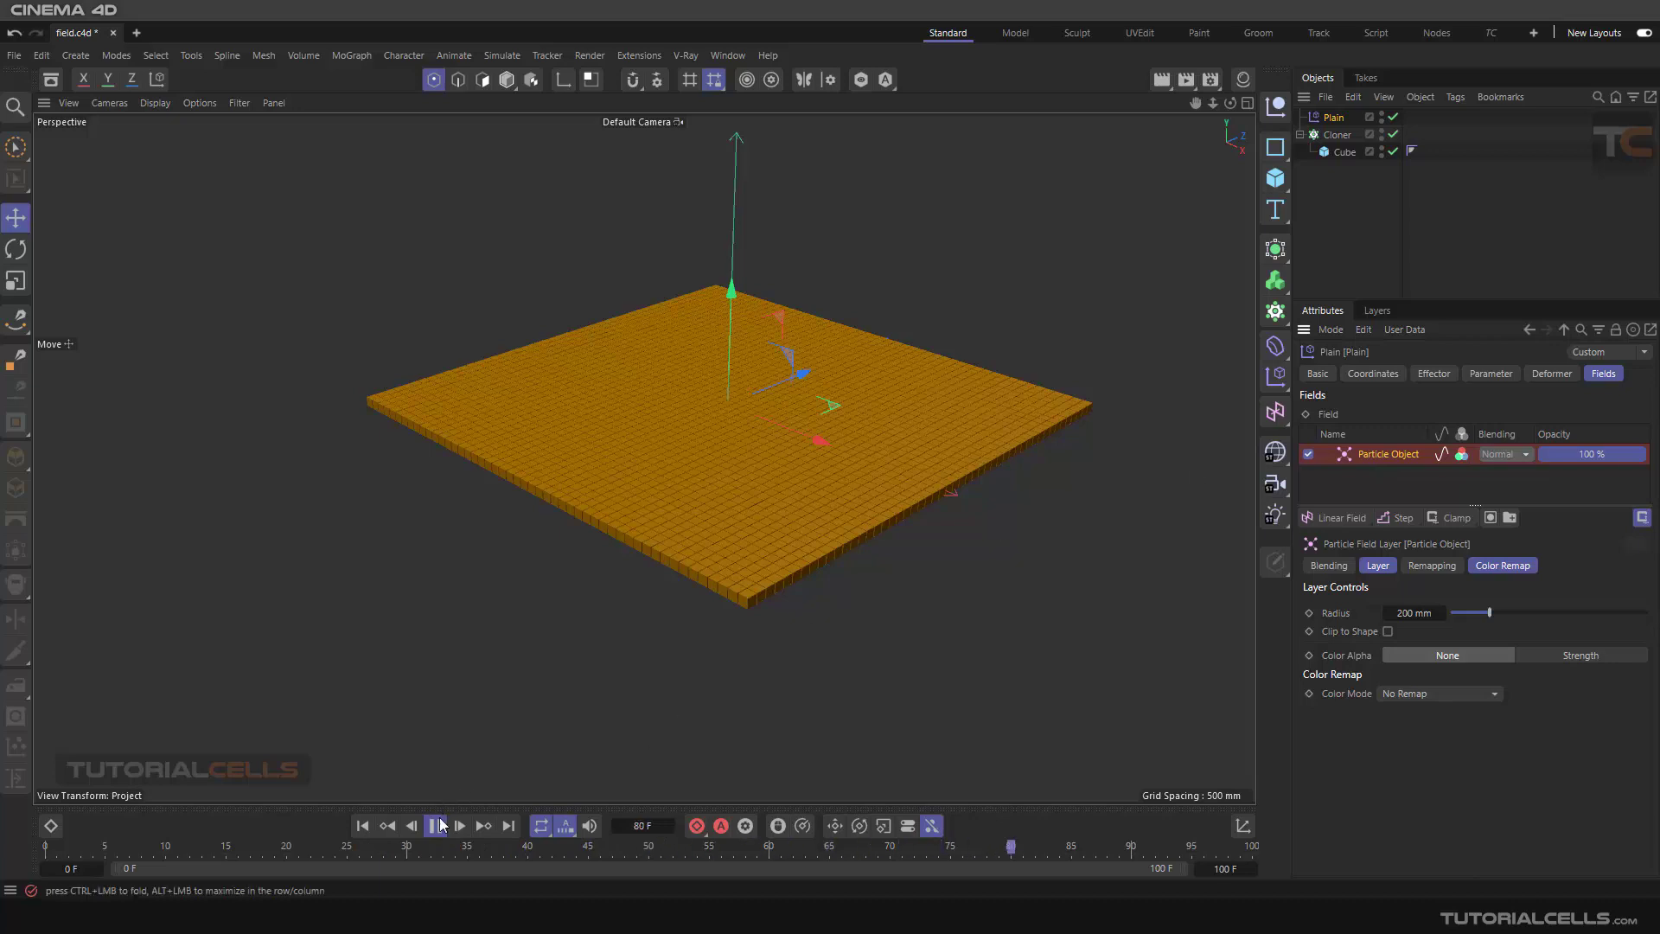
pyautogui.click(366, 826)
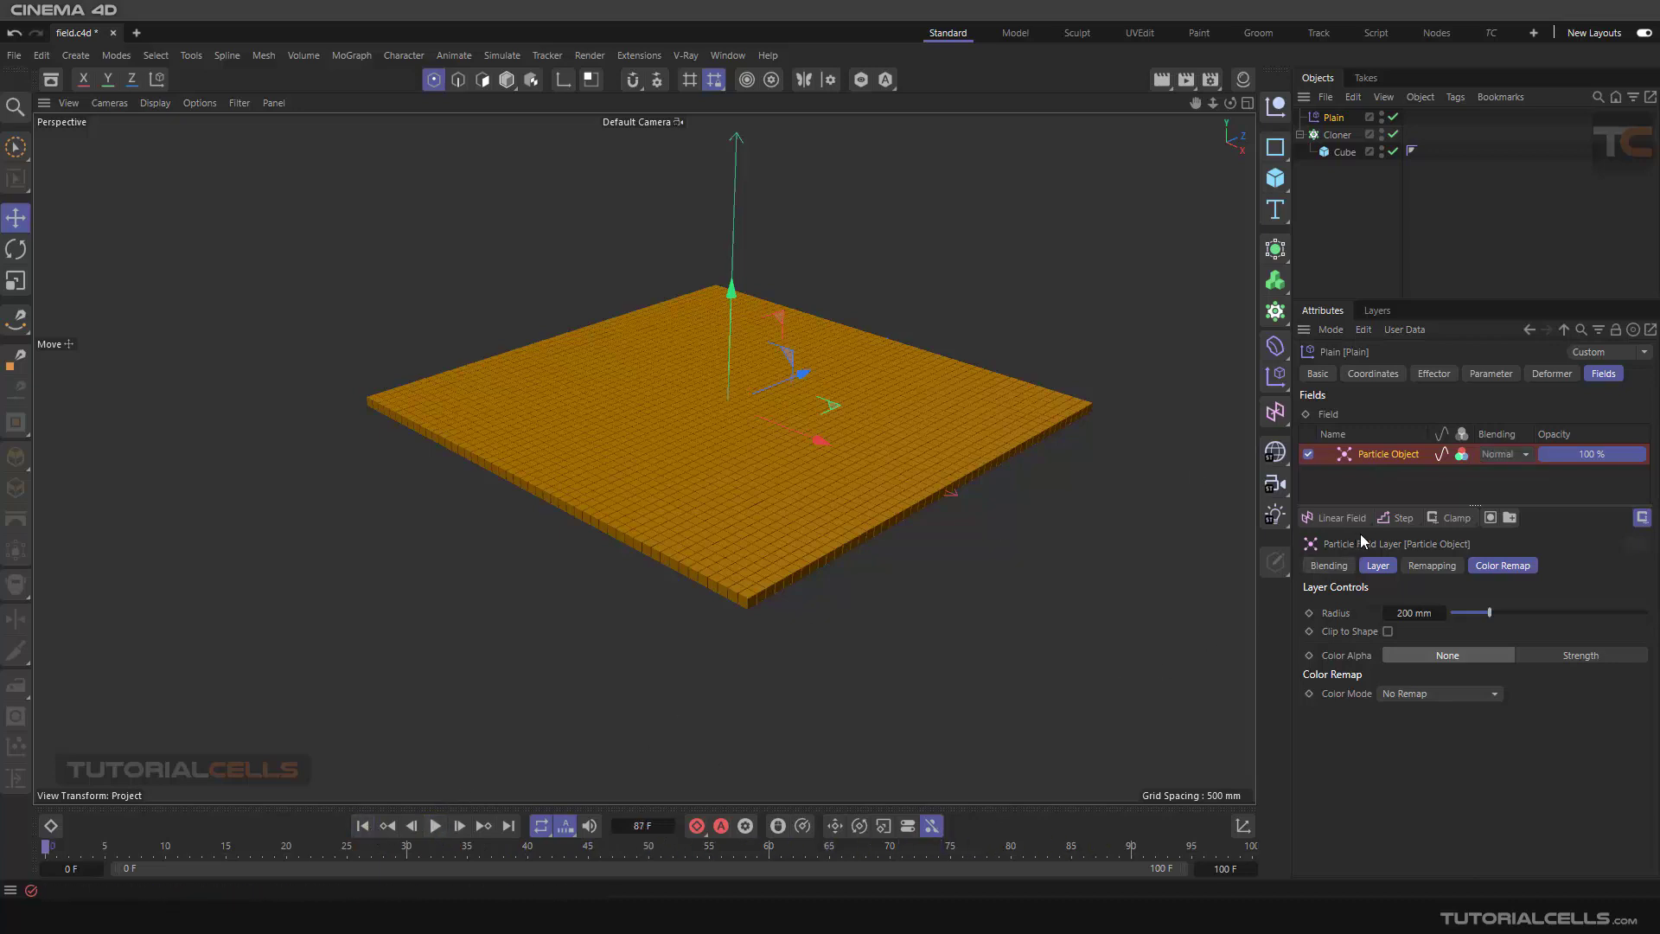
pyautogui.click(1399, 521)
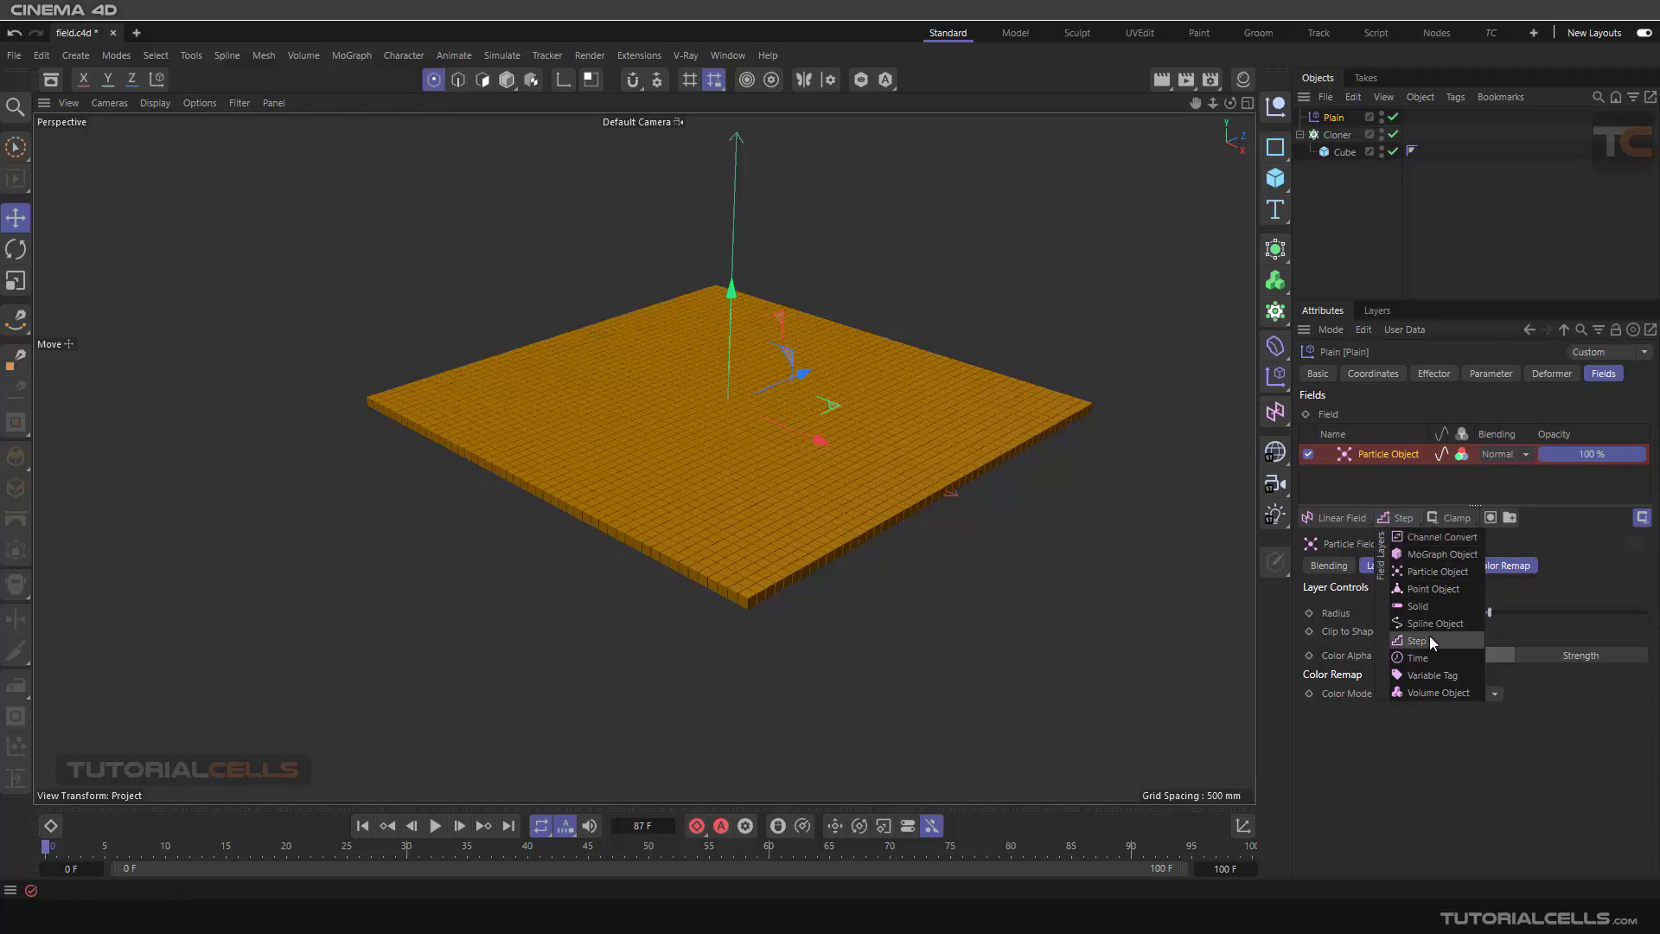
pyautogui.click(1436, 574)
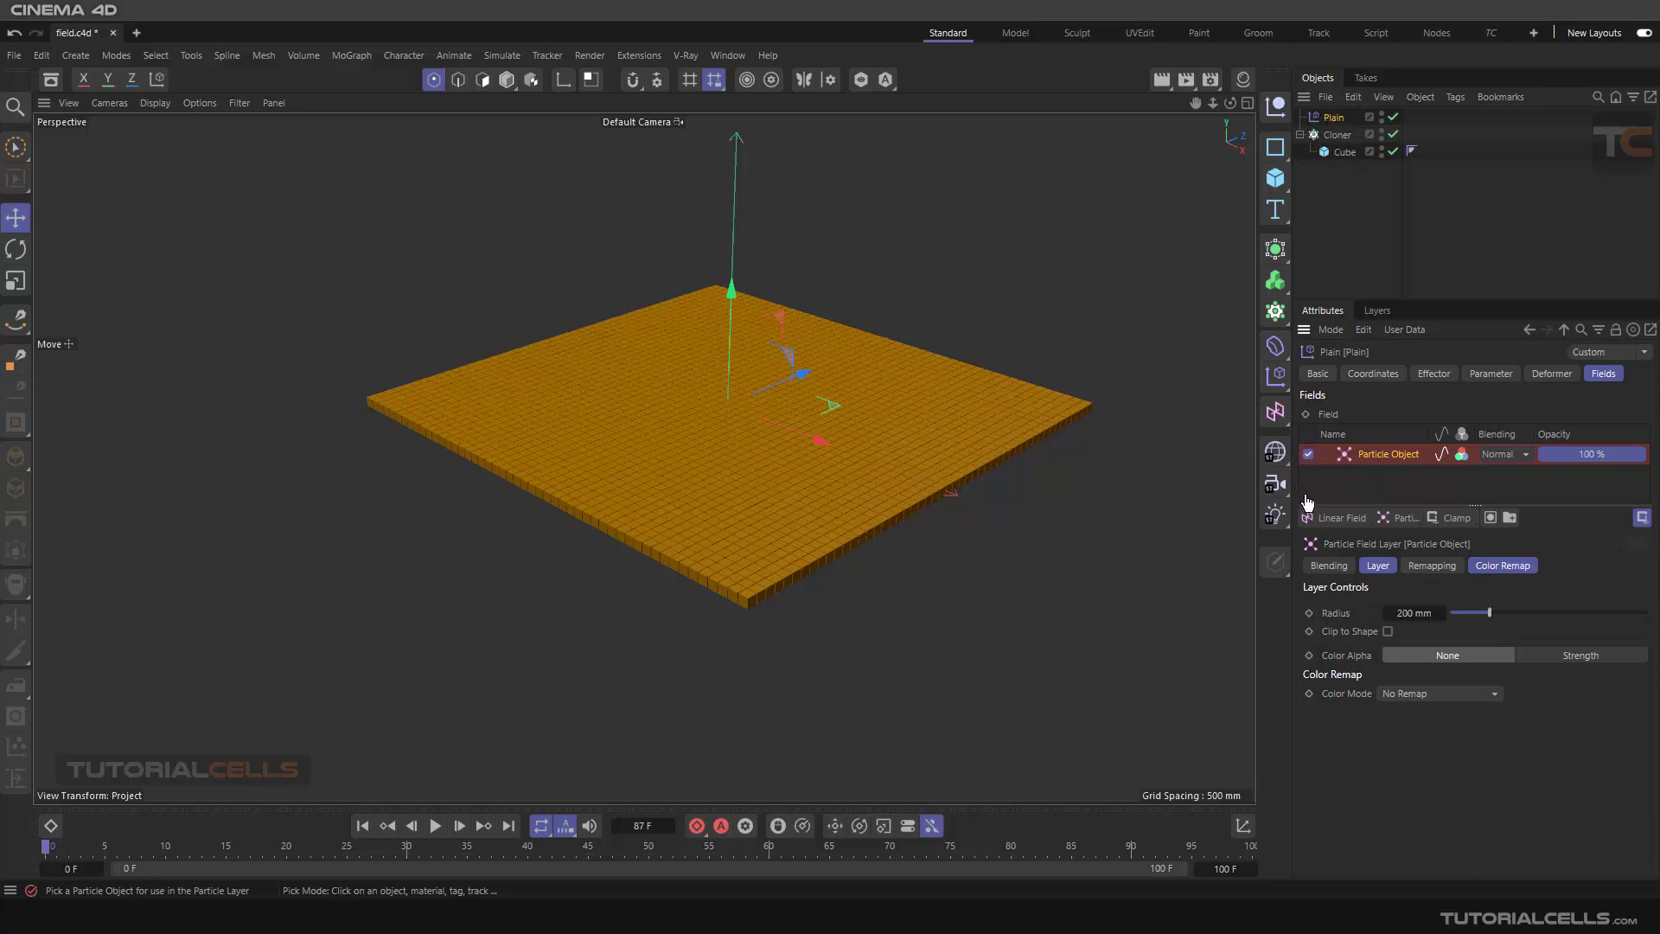
pyautogui.click(1337, 485)
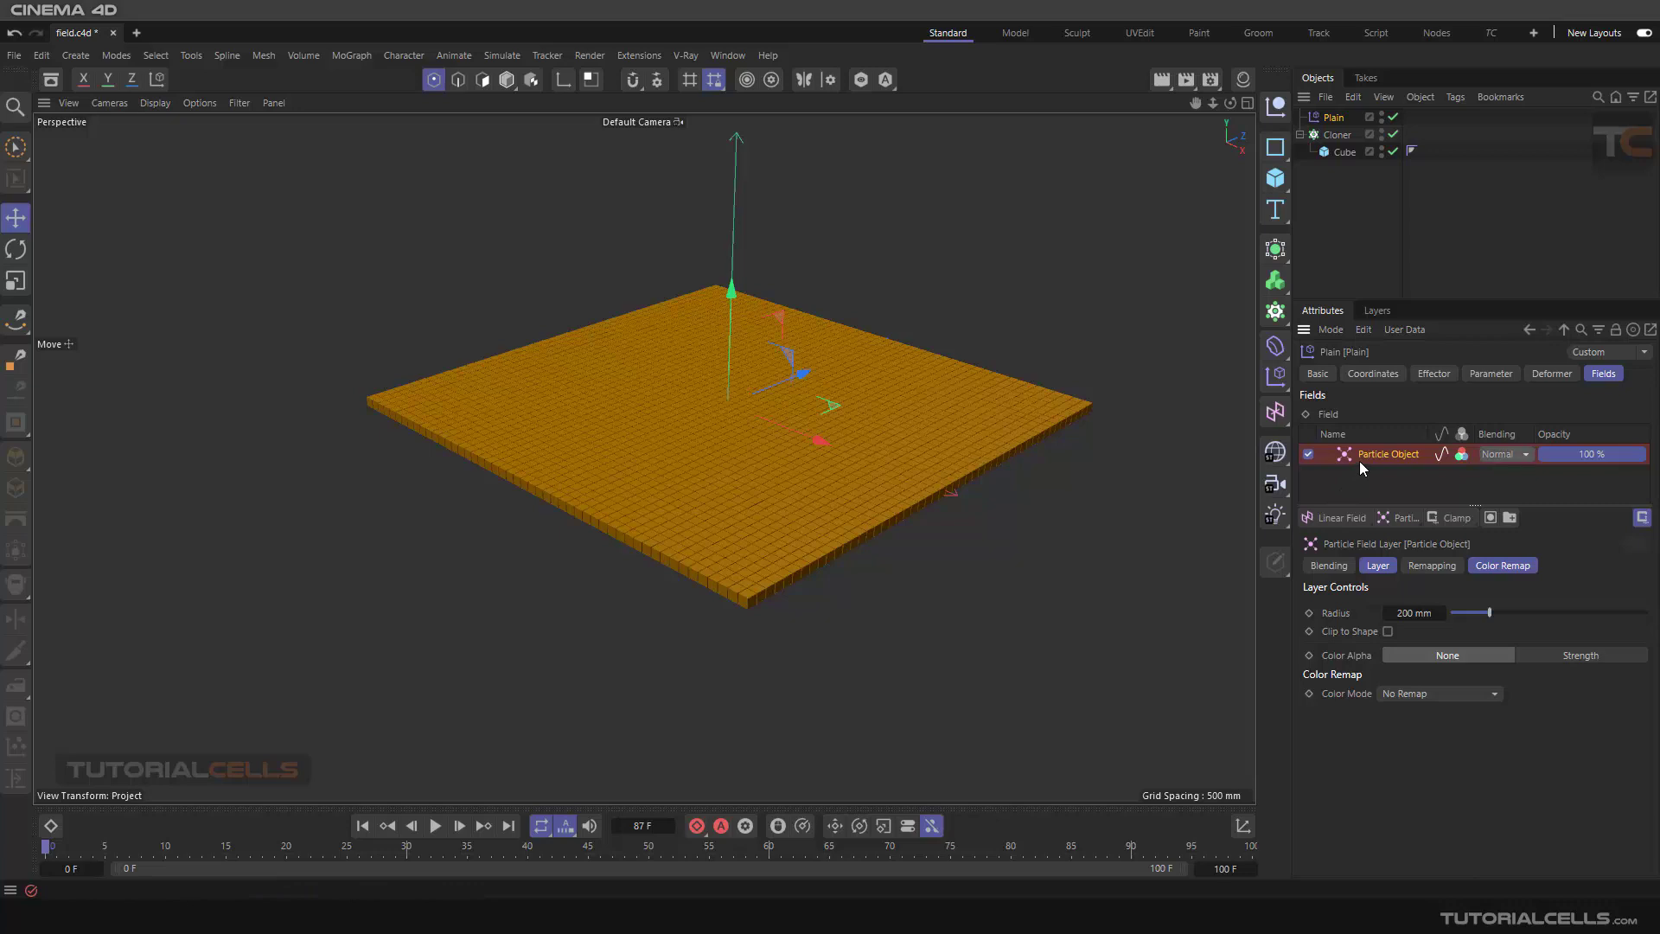
# Delete the Particle Object layer from the Plain effector and make its field list taller.
pyautogui.press('Delete')
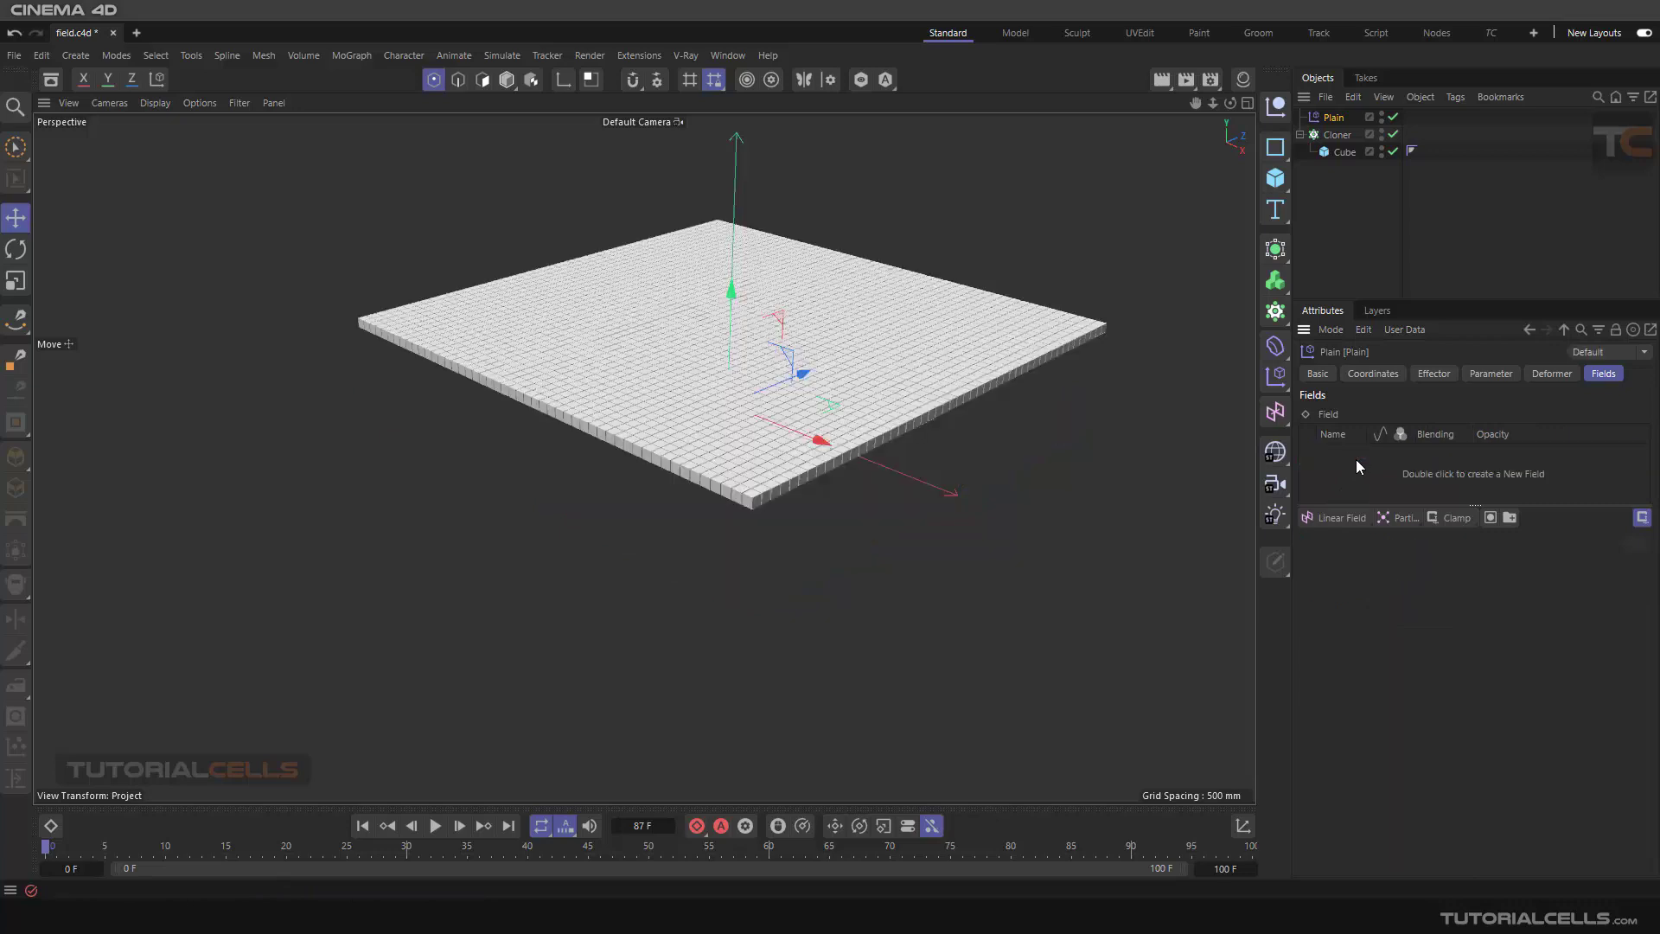
pyautogui.moveTo(1332, 506); pyautogui.dragTo(1332, 546)
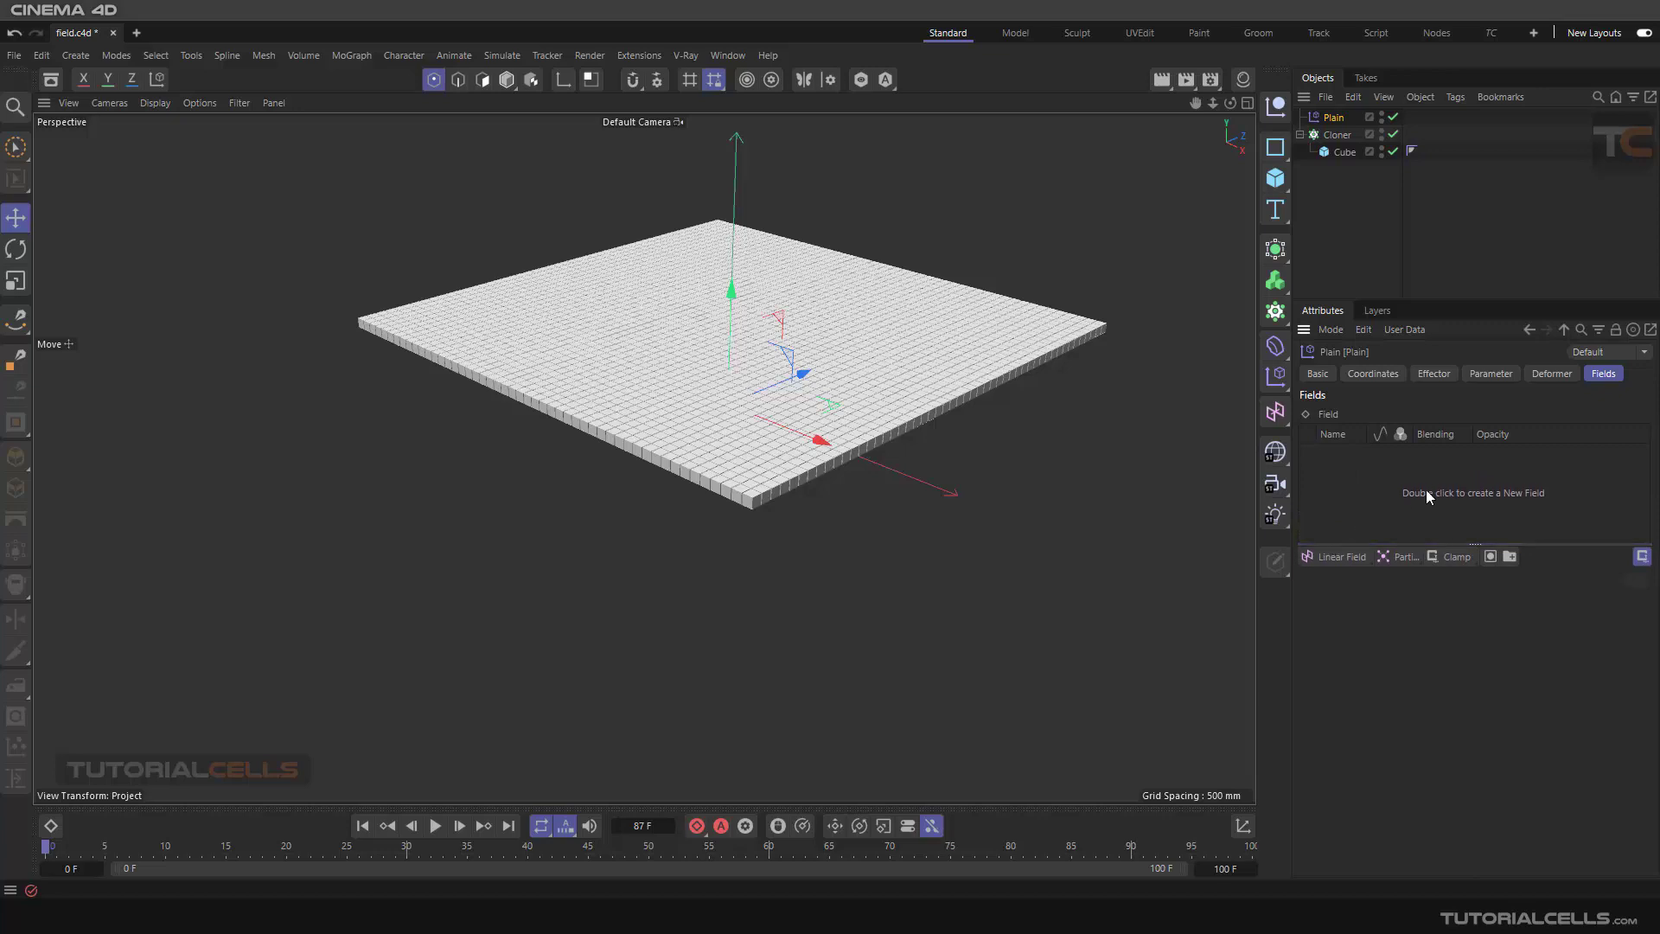
# Add a cylinder primitive to the scene.
pyautogui.click(1393, 557)
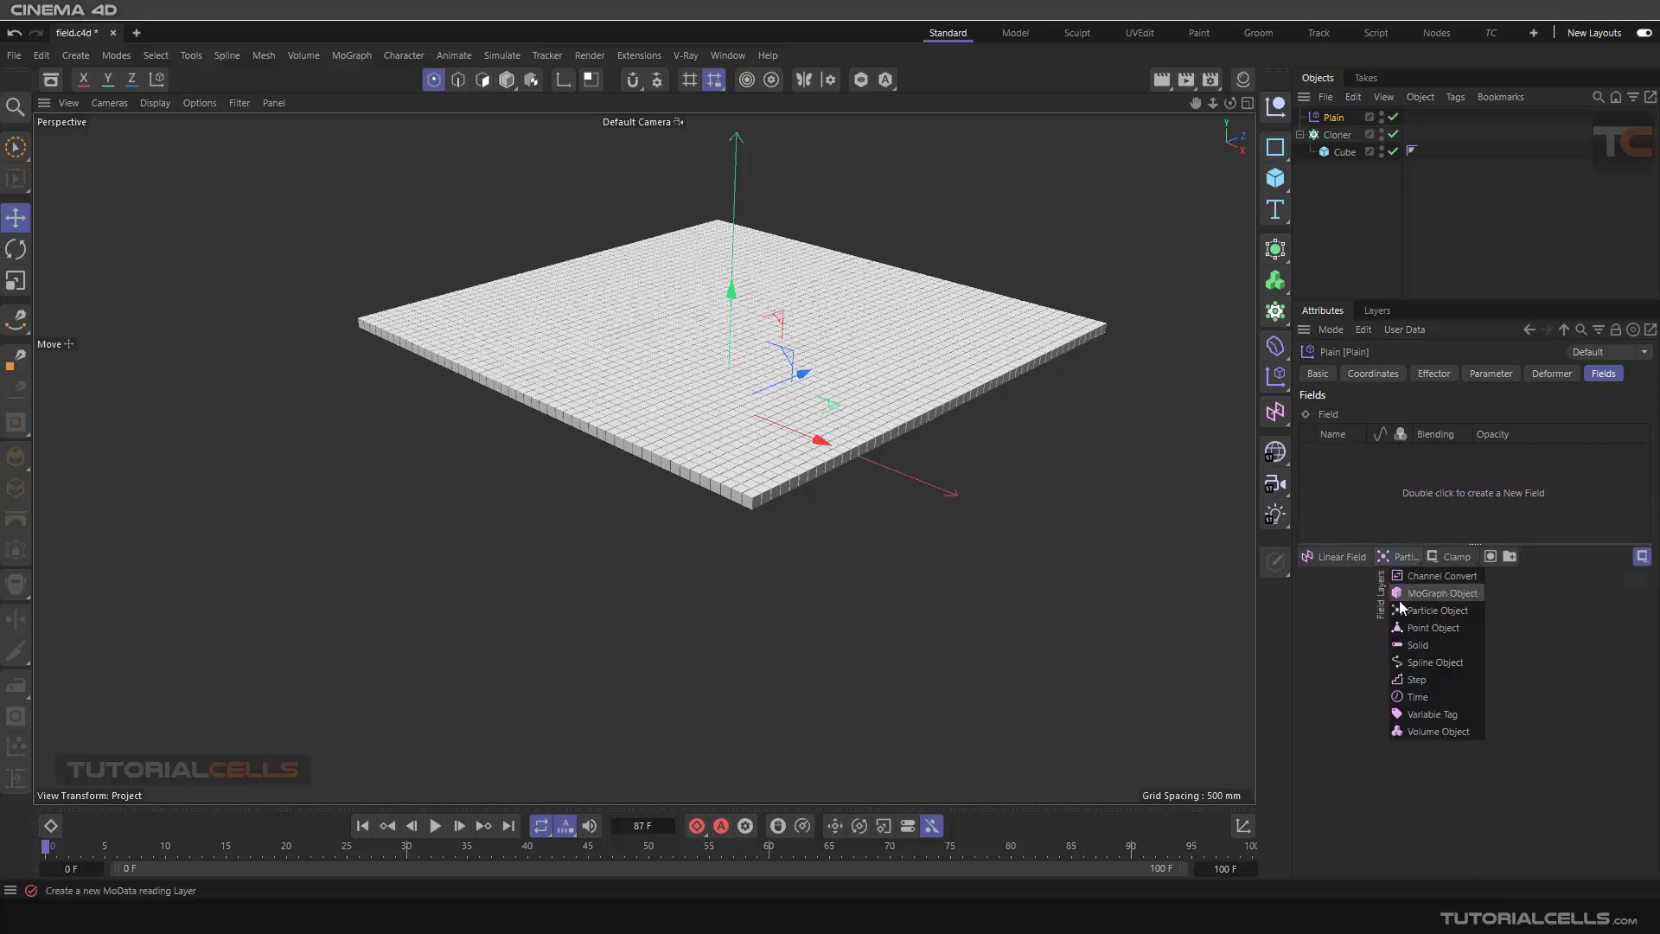
pyautogui.click(1316, 215)
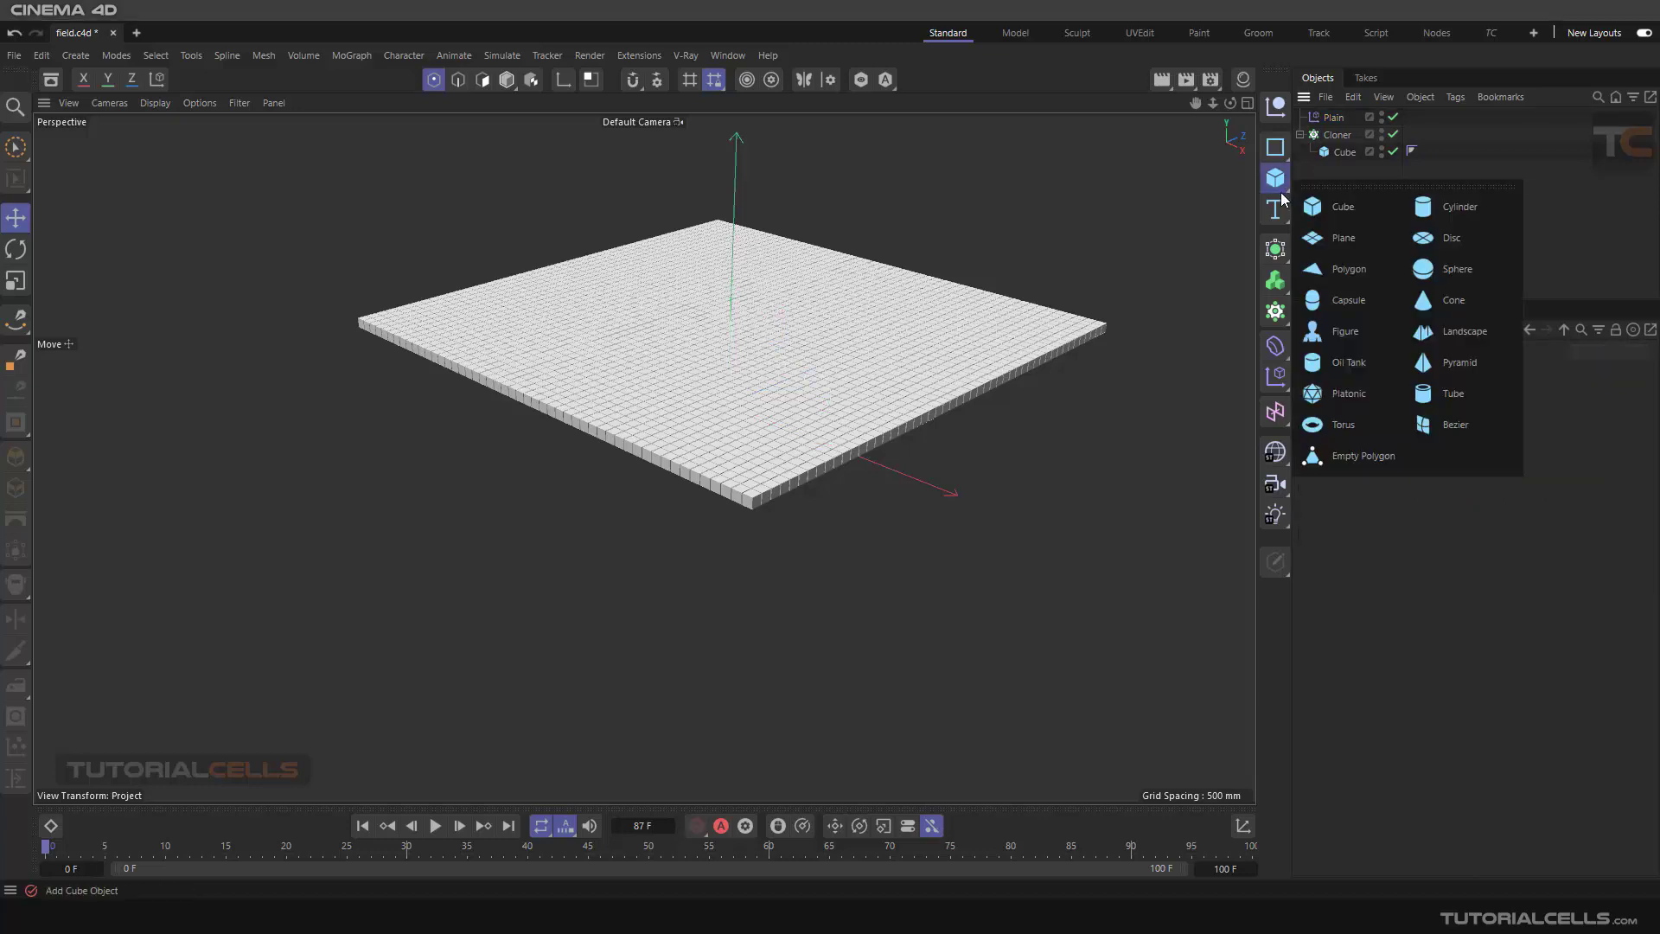
pyautogui.click(1434, 212)
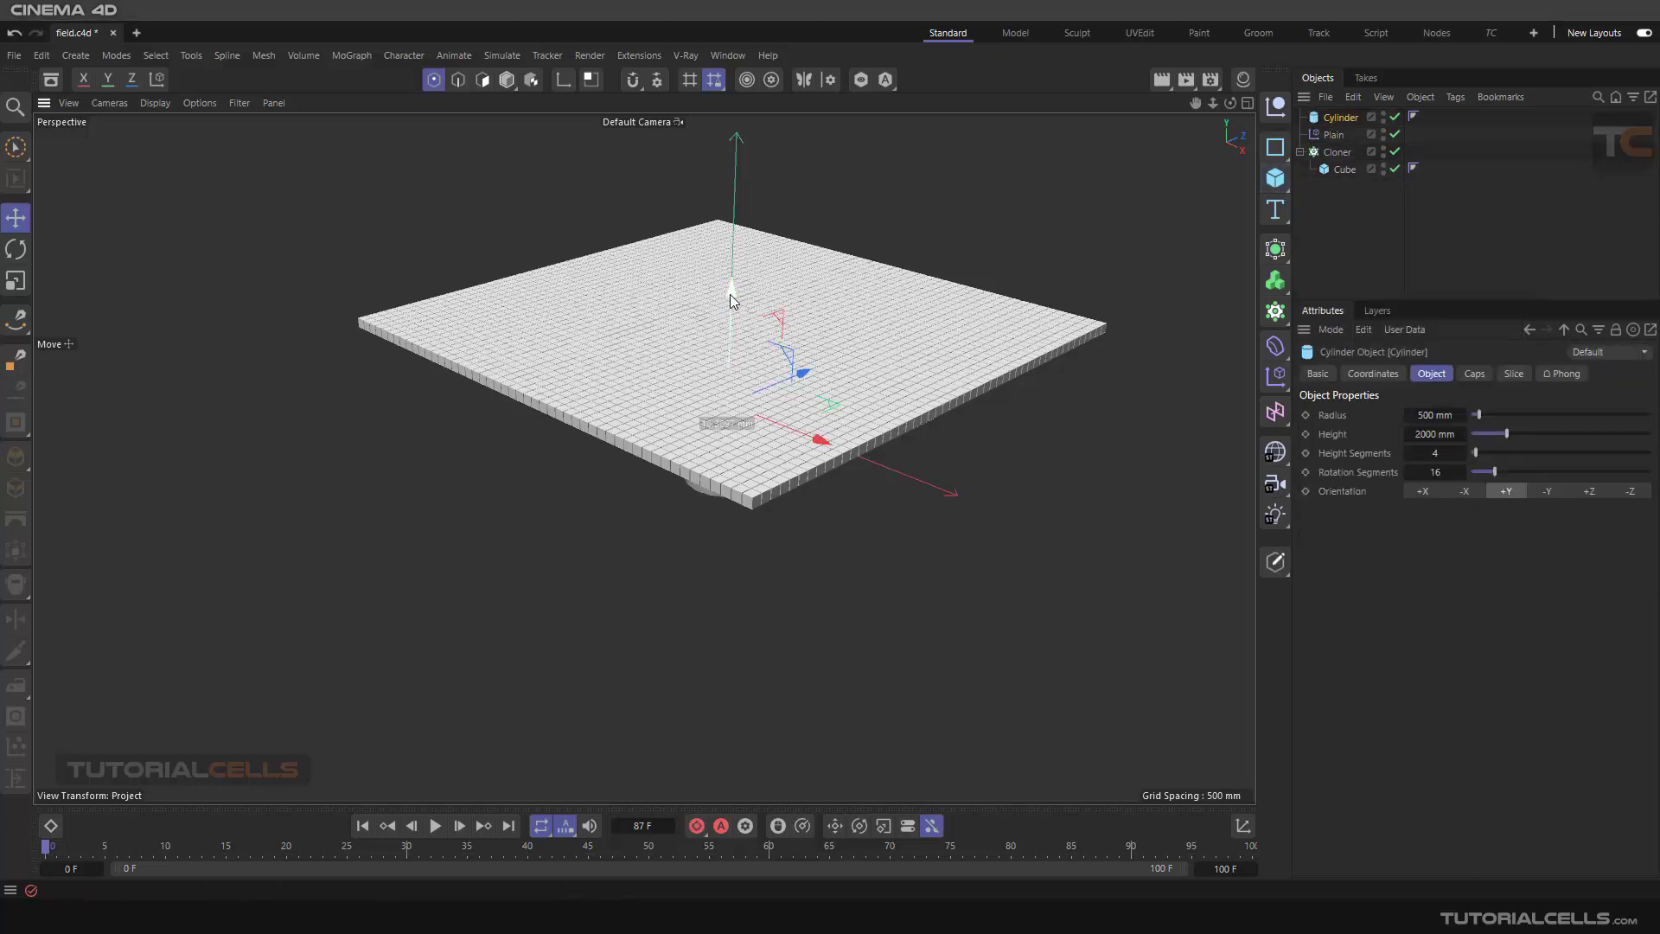
# Raise the cylinder through the middle of the cube grid and enlarge it.
pyautogui.moveTo(730, 298); pyautogui.dragTo(728, 230)
pyautogui.click(16, 280)
pyautogui.moveTo(691, 390); pyautogui.dragTo(661, 330)
# Make the cylinder editable, return to model mode, and scale down its height along the Y axis.
pyautogui.press('c')
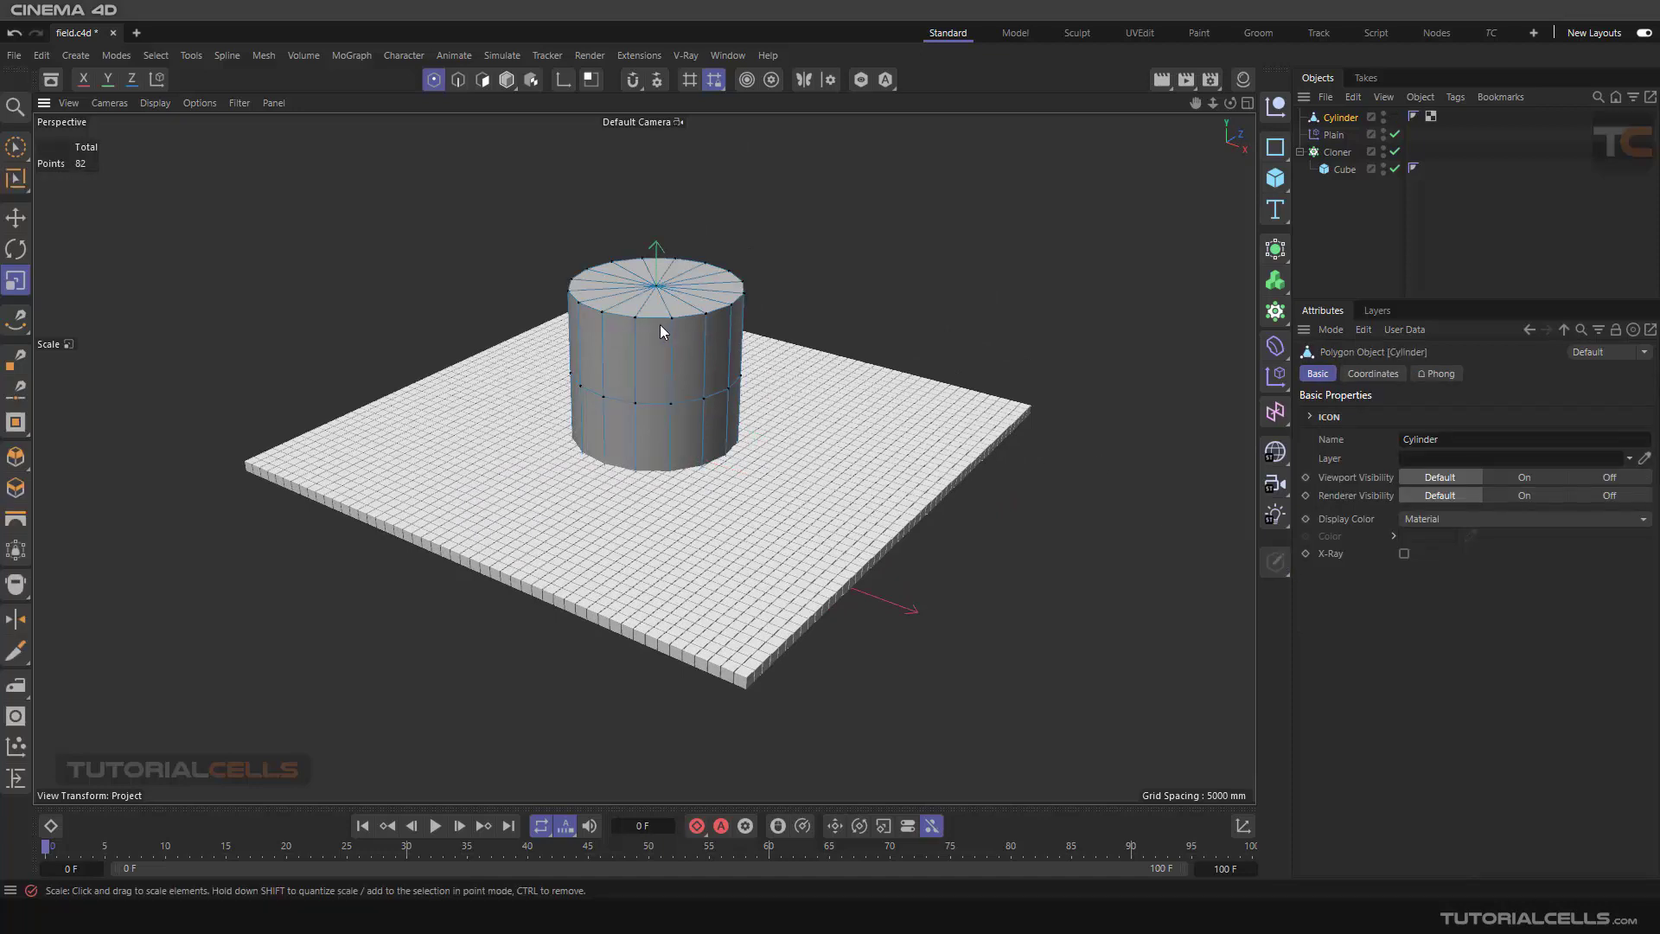
pyautogui.click(506, 80)
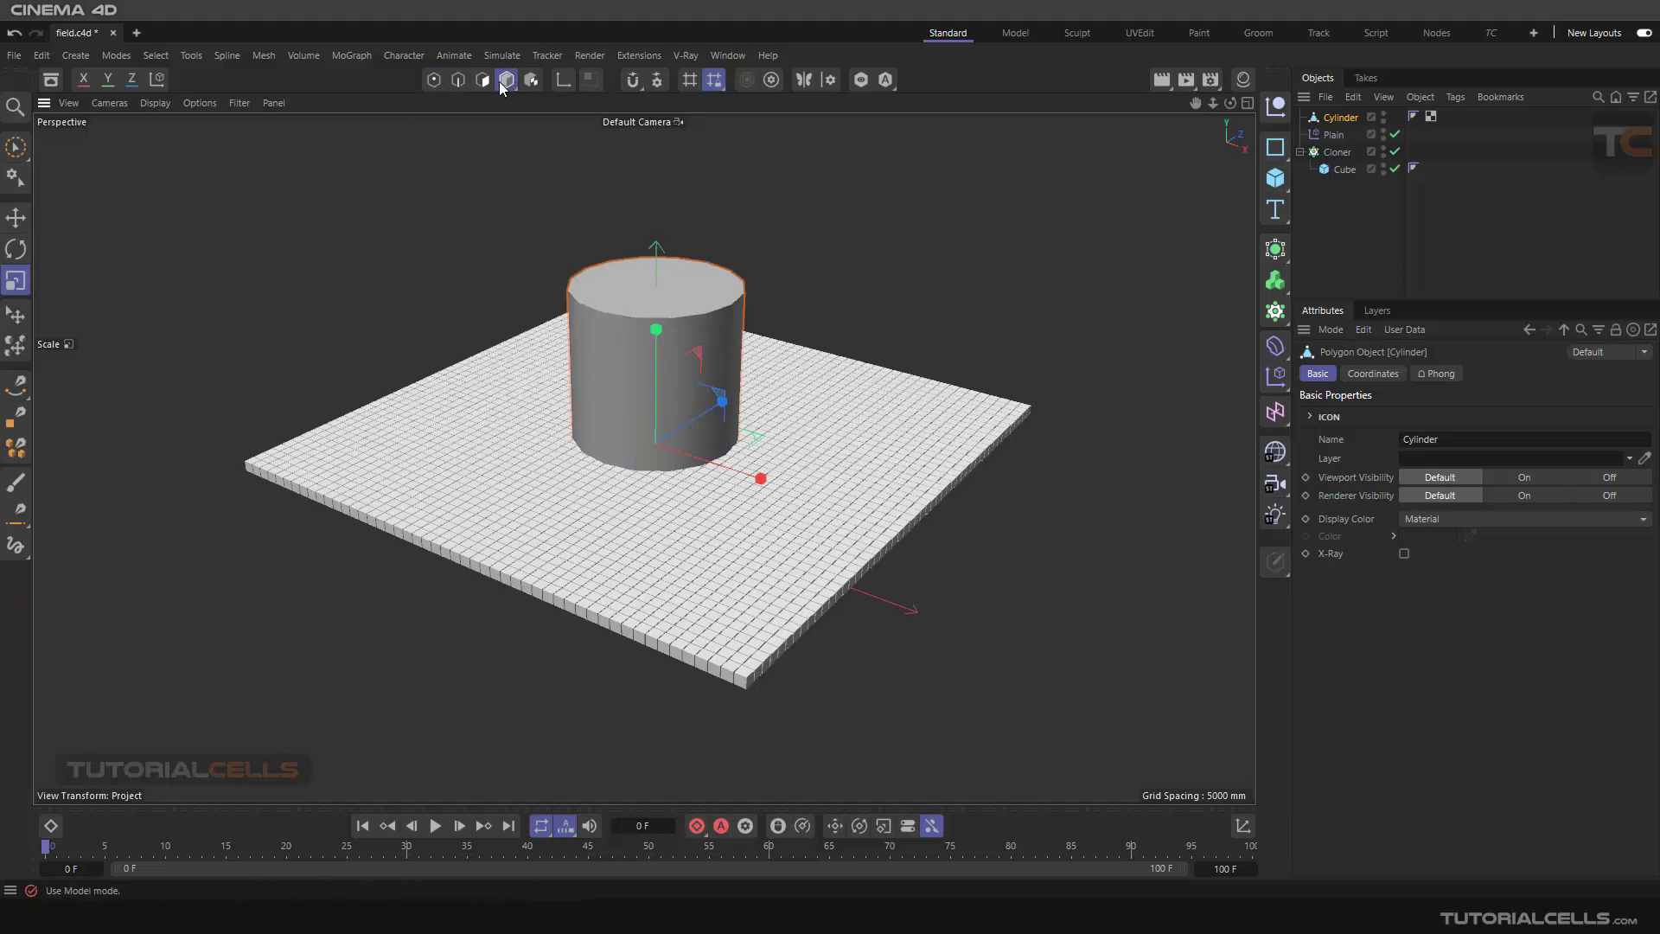
pyautogui.moveTo(656, 330); pyautogui.dragTo(685, 450)
# Give the cylinder a Display tag and override its shading mode with Lines.
pyautogui.rightClick(1337, 118)
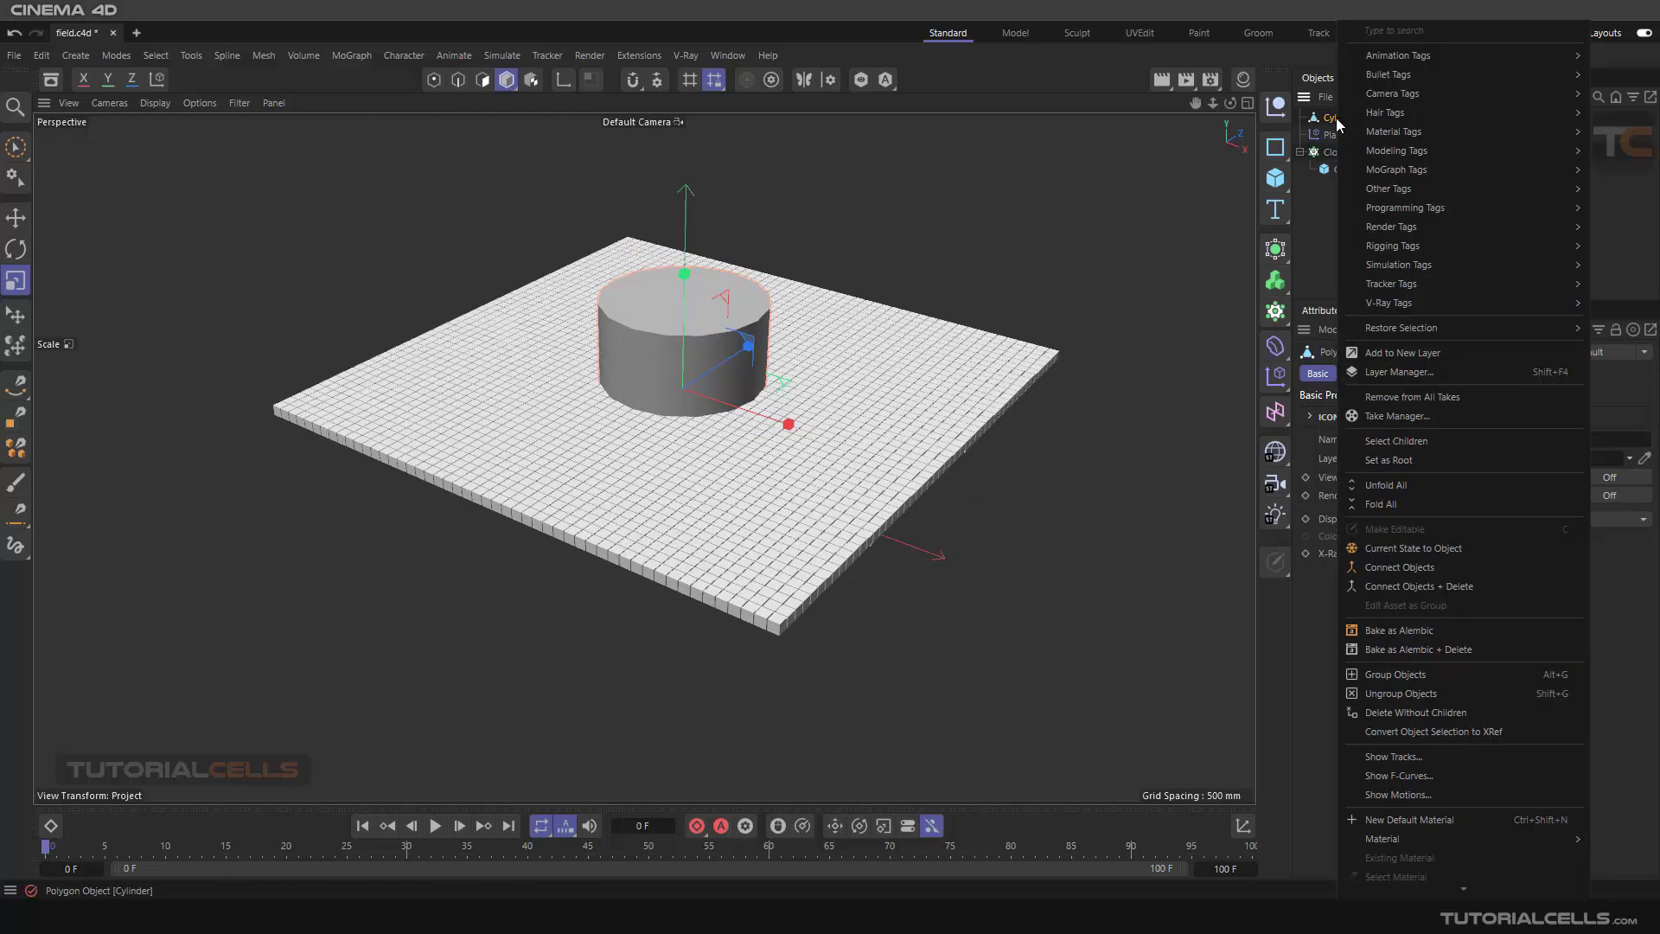
pyautogui.moveTo(1394, 227)
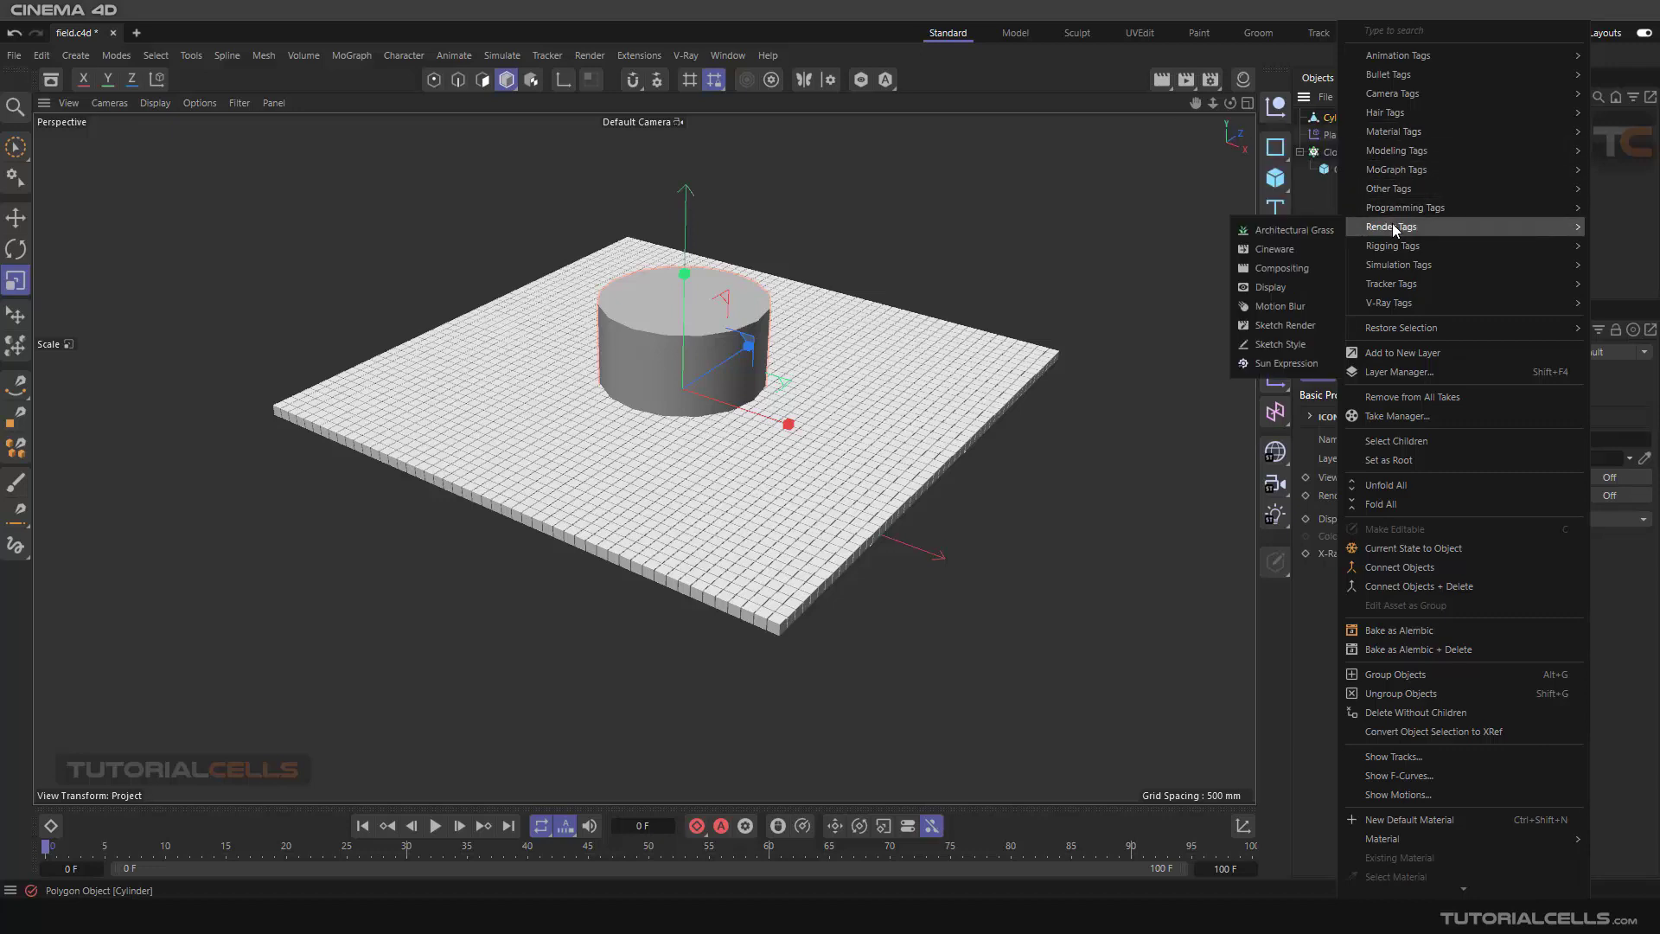
pyautogui.click(1262, 289)
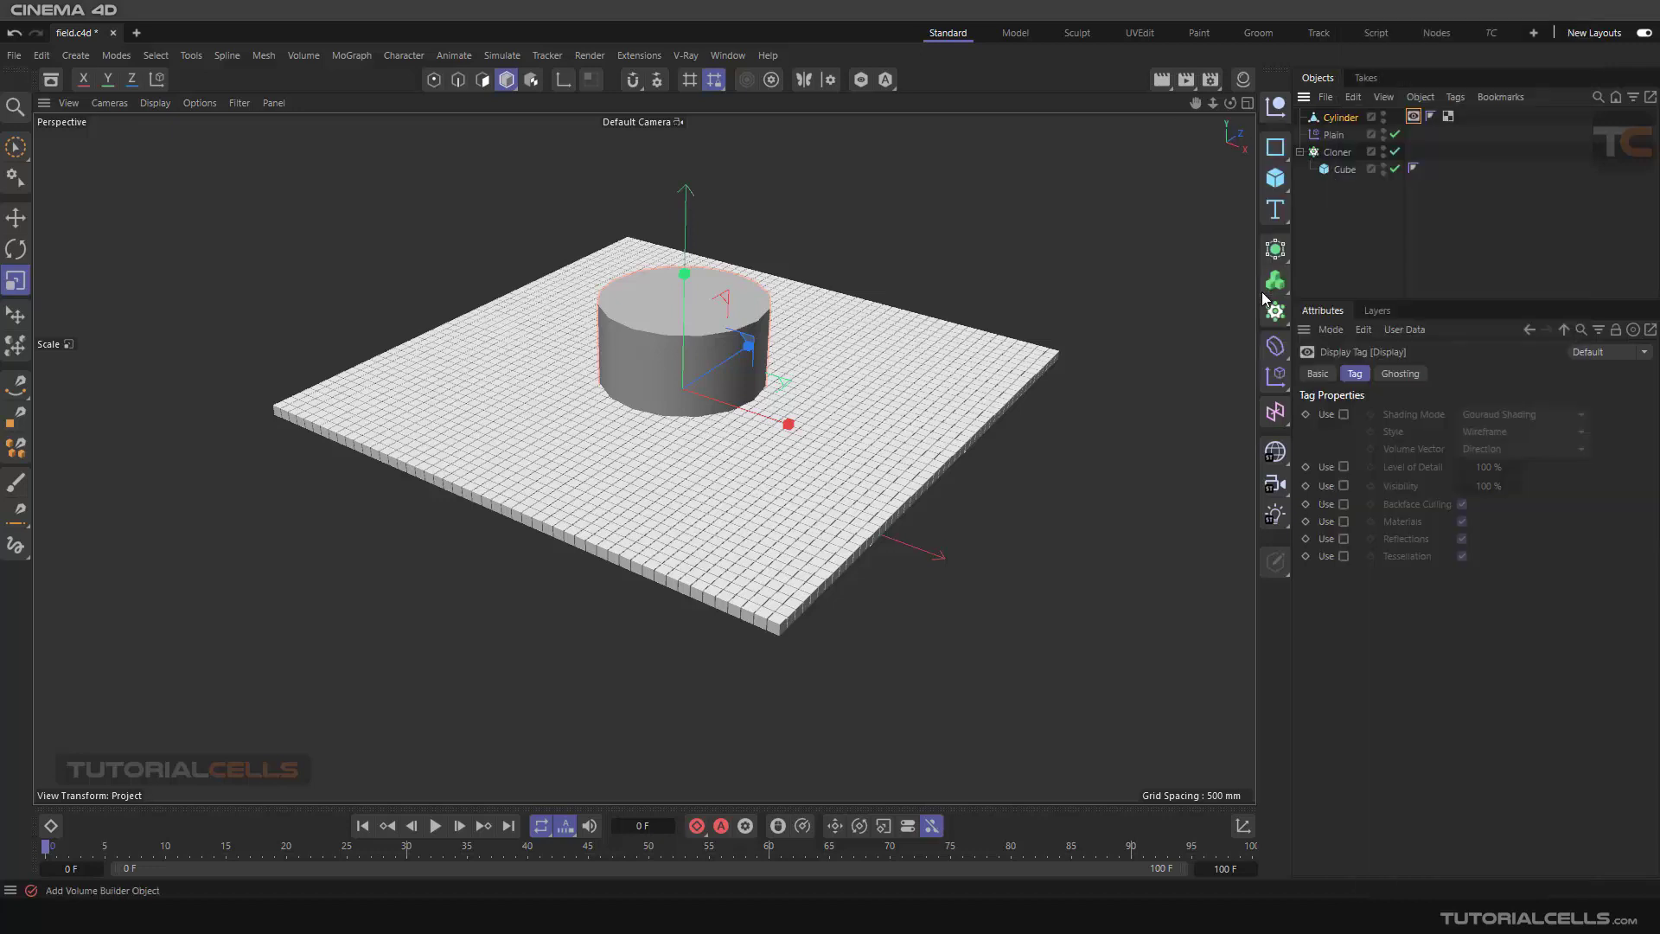
pyautogui.click(1344, 415)
pyautogui.click(1488, 414)
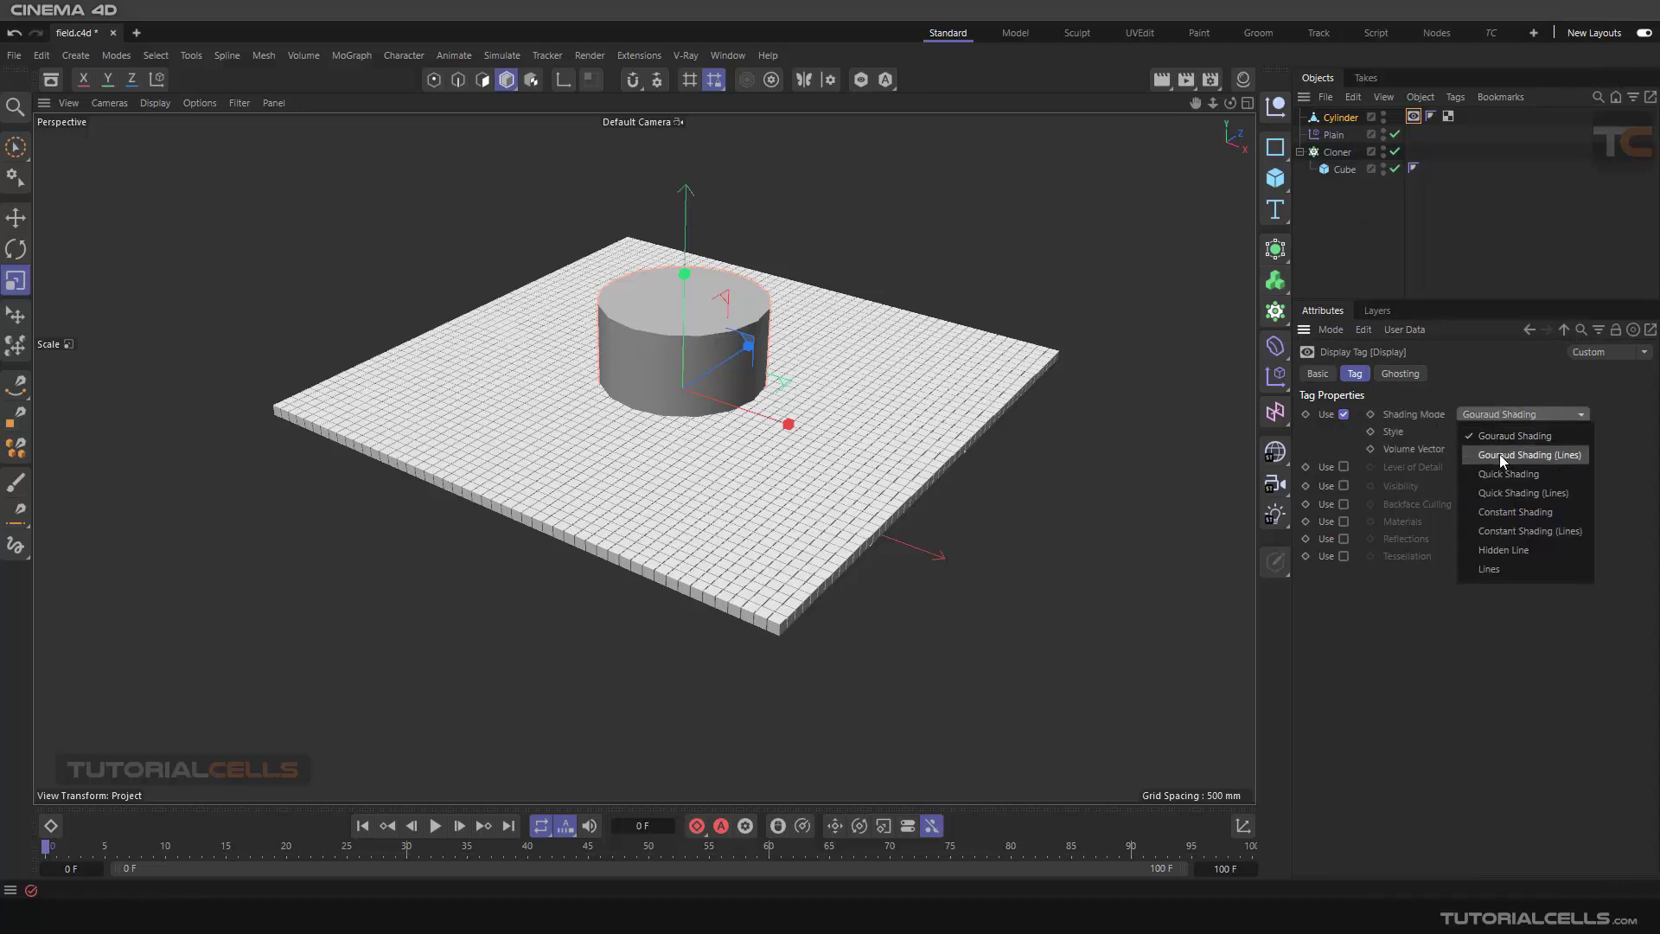
pyautogui.click(1491, 567)
# Add the cylinder to the Plain effector's field list as a Point Object layer.
pyautogui.scroll(5, 718, 346)
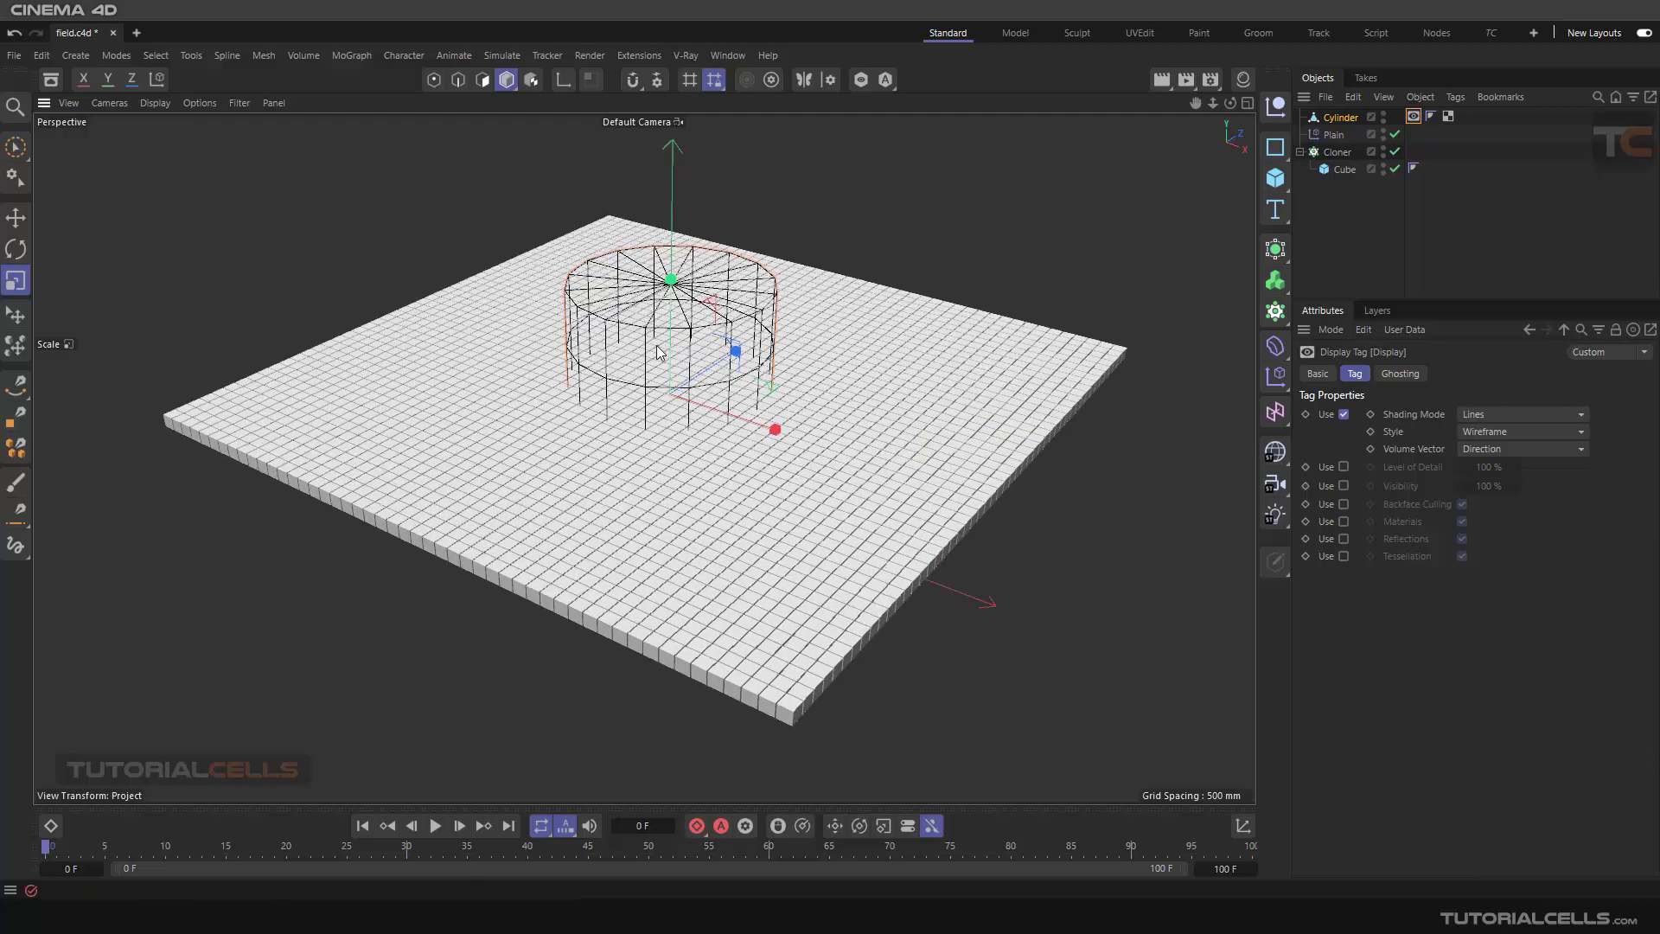
pyautogui.moveTo(733, 372)
pyautogui.keyDown('alt'); pyautogui.mouseDown()
pyautogui.moveTo(735, 407)
pyautogui.moveTo(733, 376)
pyautogui.mouseUp(); pyautogui.keyUp('alt')
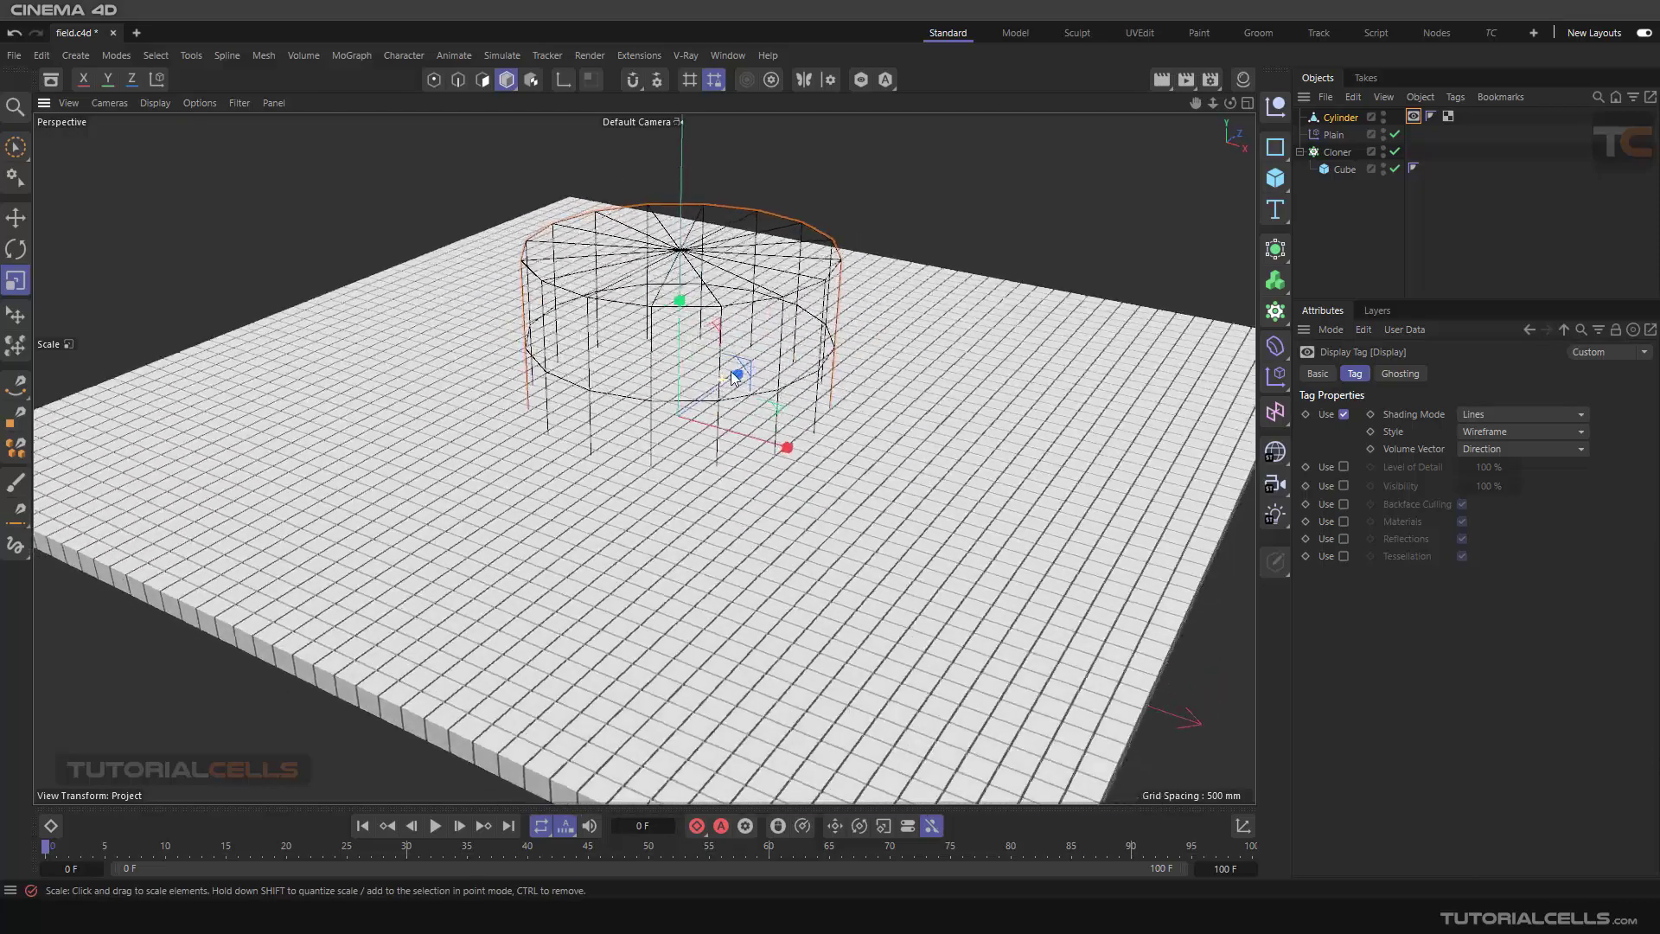
pyautogui.scroll(8, 733, 376)
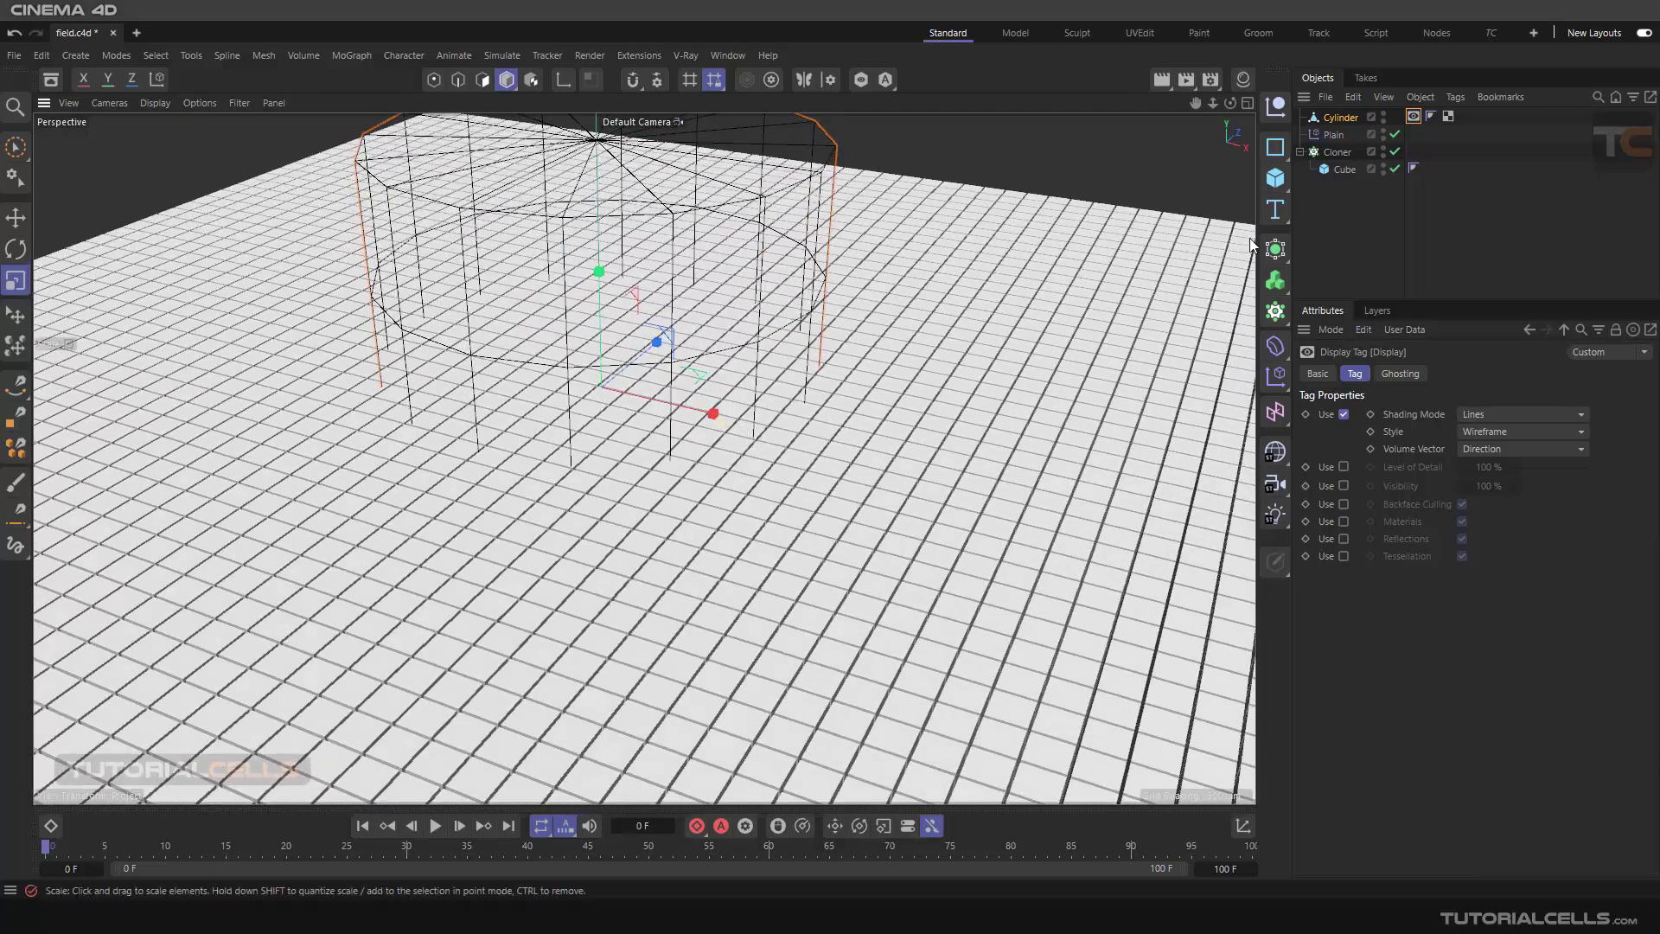
pyautogui.click(1336, 136)
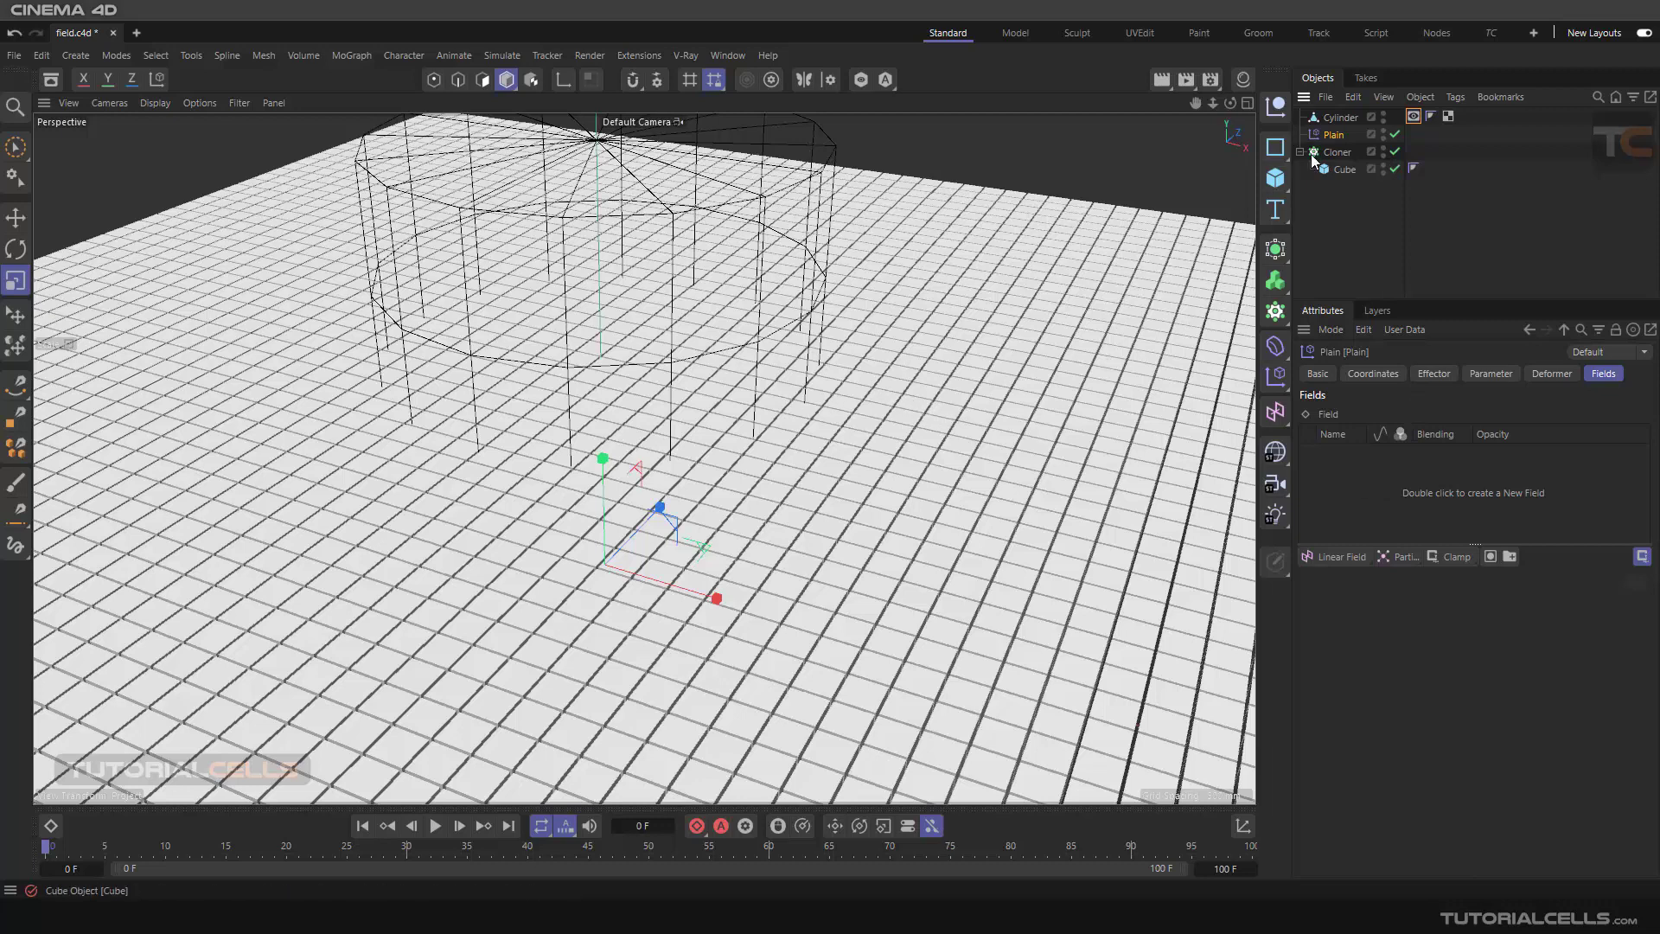
pyautogui.moveTo(1340, 118); pyautogui.dragTo(1408, 489)
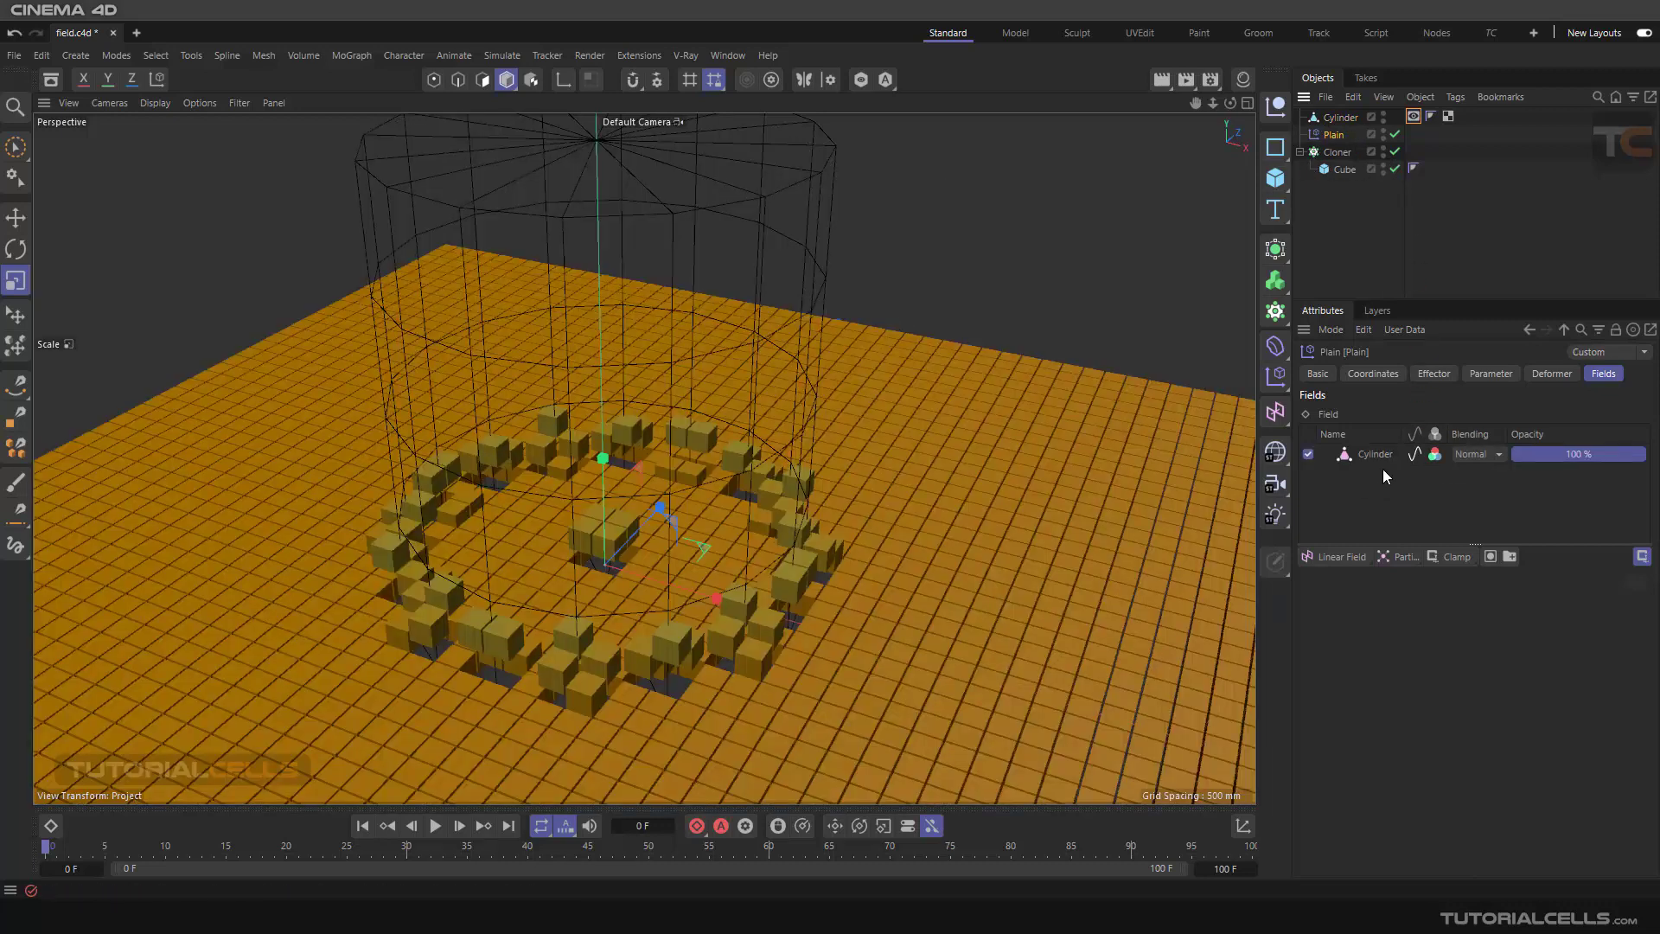
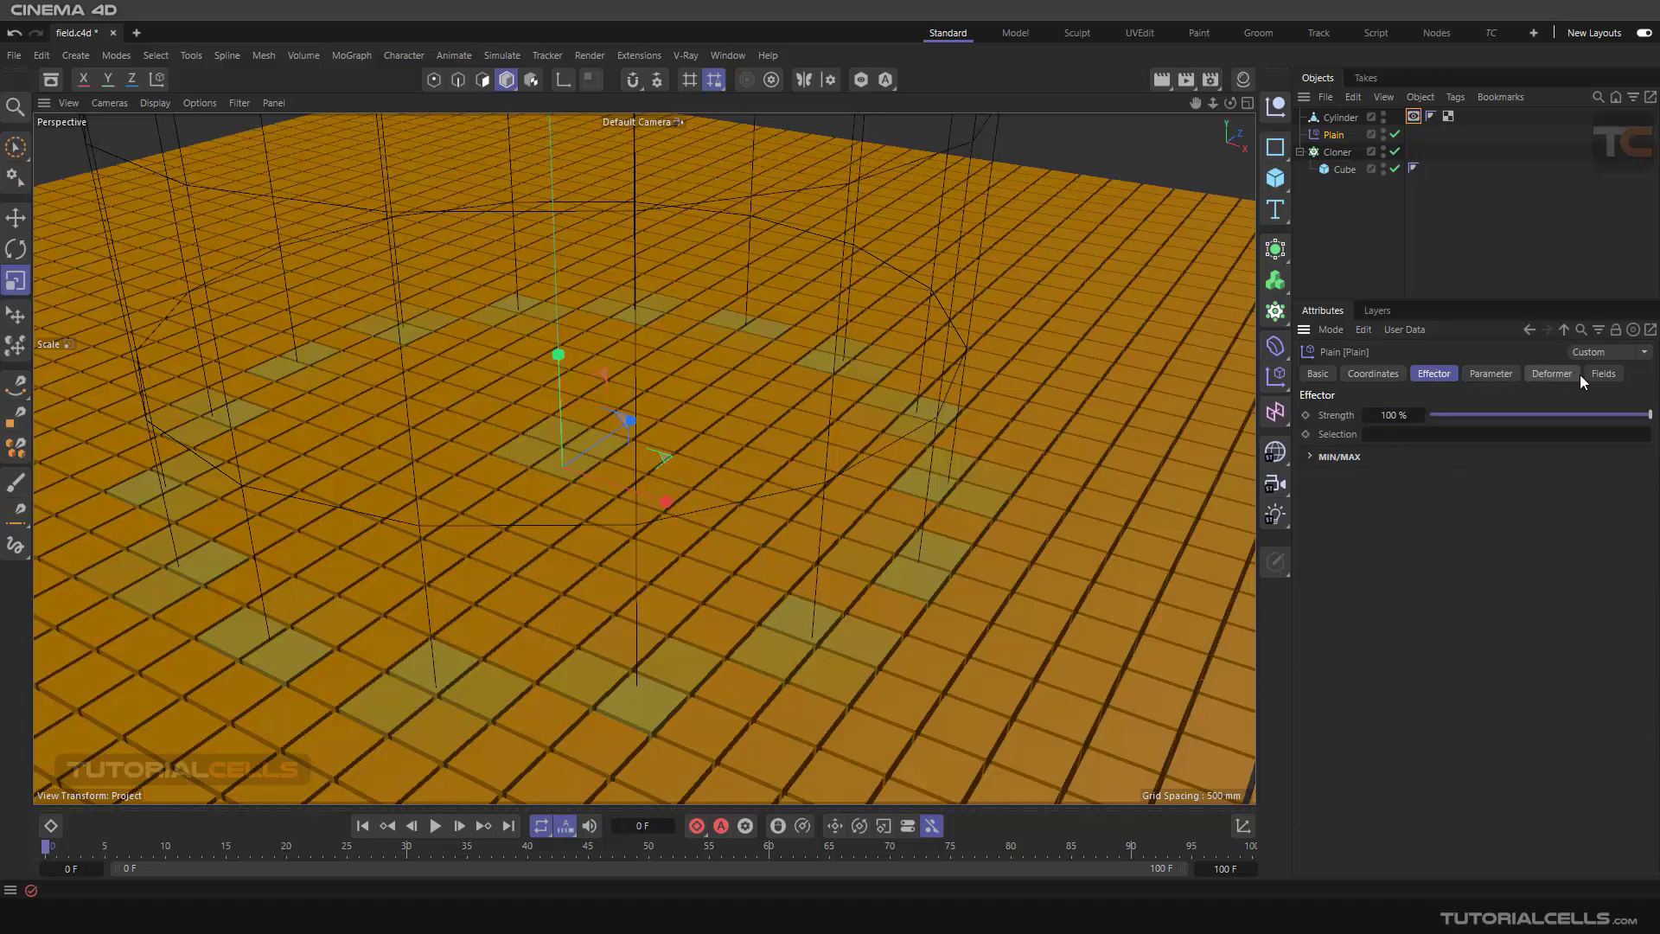
# Set the Cylinder field layer's remap color to red with hue 360° and saturation 100%.
pyautogui.click(1586, 376)
pyautogui.click(1380, 454)
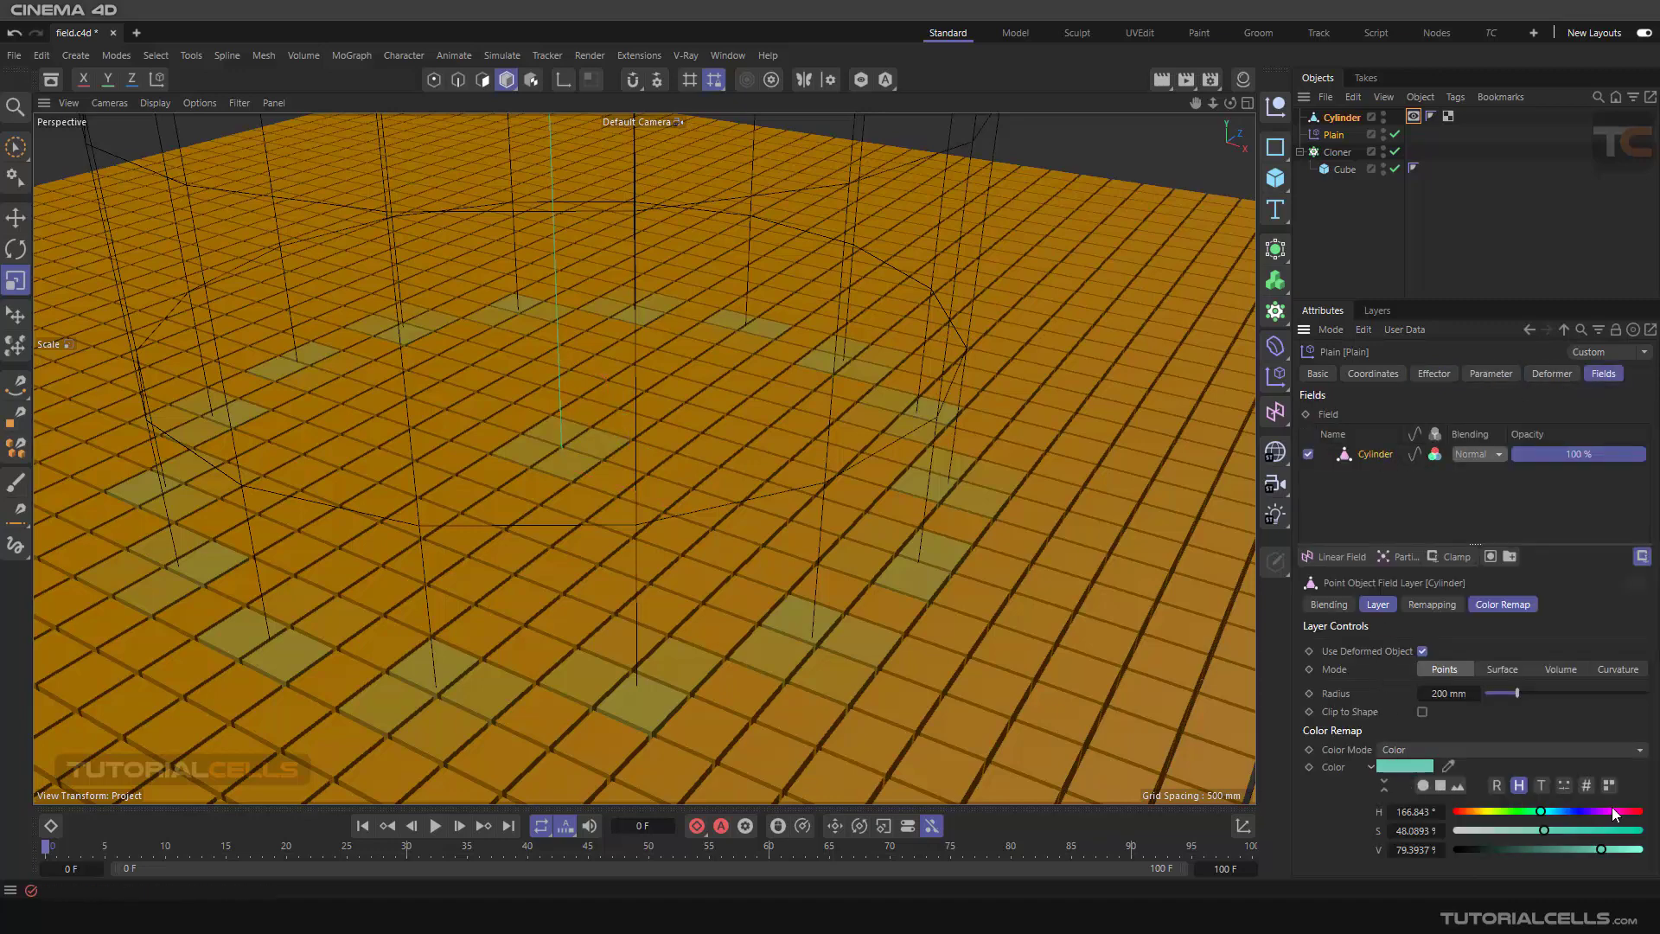
pyautogui.moveTo(1614, 814)
pyautogui.mouseDown()
pyautogui.moveTo(1640, 811)
pyautogui.moveTo(1640, 830)
pyautogui.mouseUp()
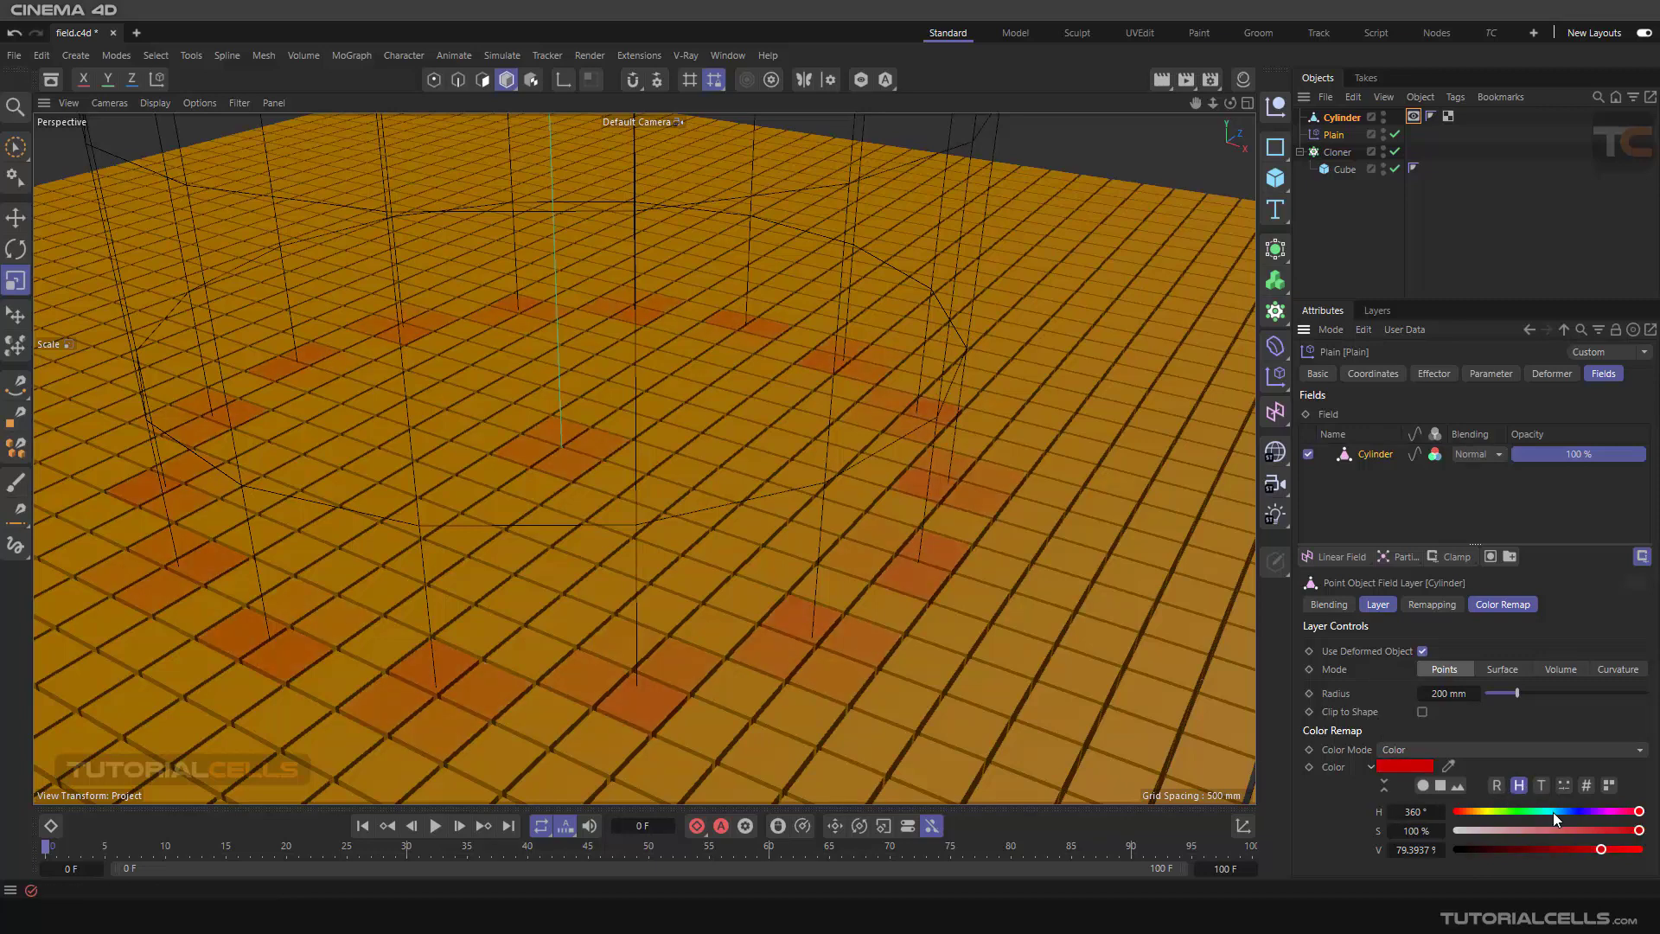
pyautogui.hotkey('ctrl', 'z')
pyautogui.hotkey('ctrl', 'y')
# Change the Cloner's transform color to a neutral gray with RGB 137, 141, 138.
pyautogui.click(1330, 152)
pyautogui.click(1459, 375)
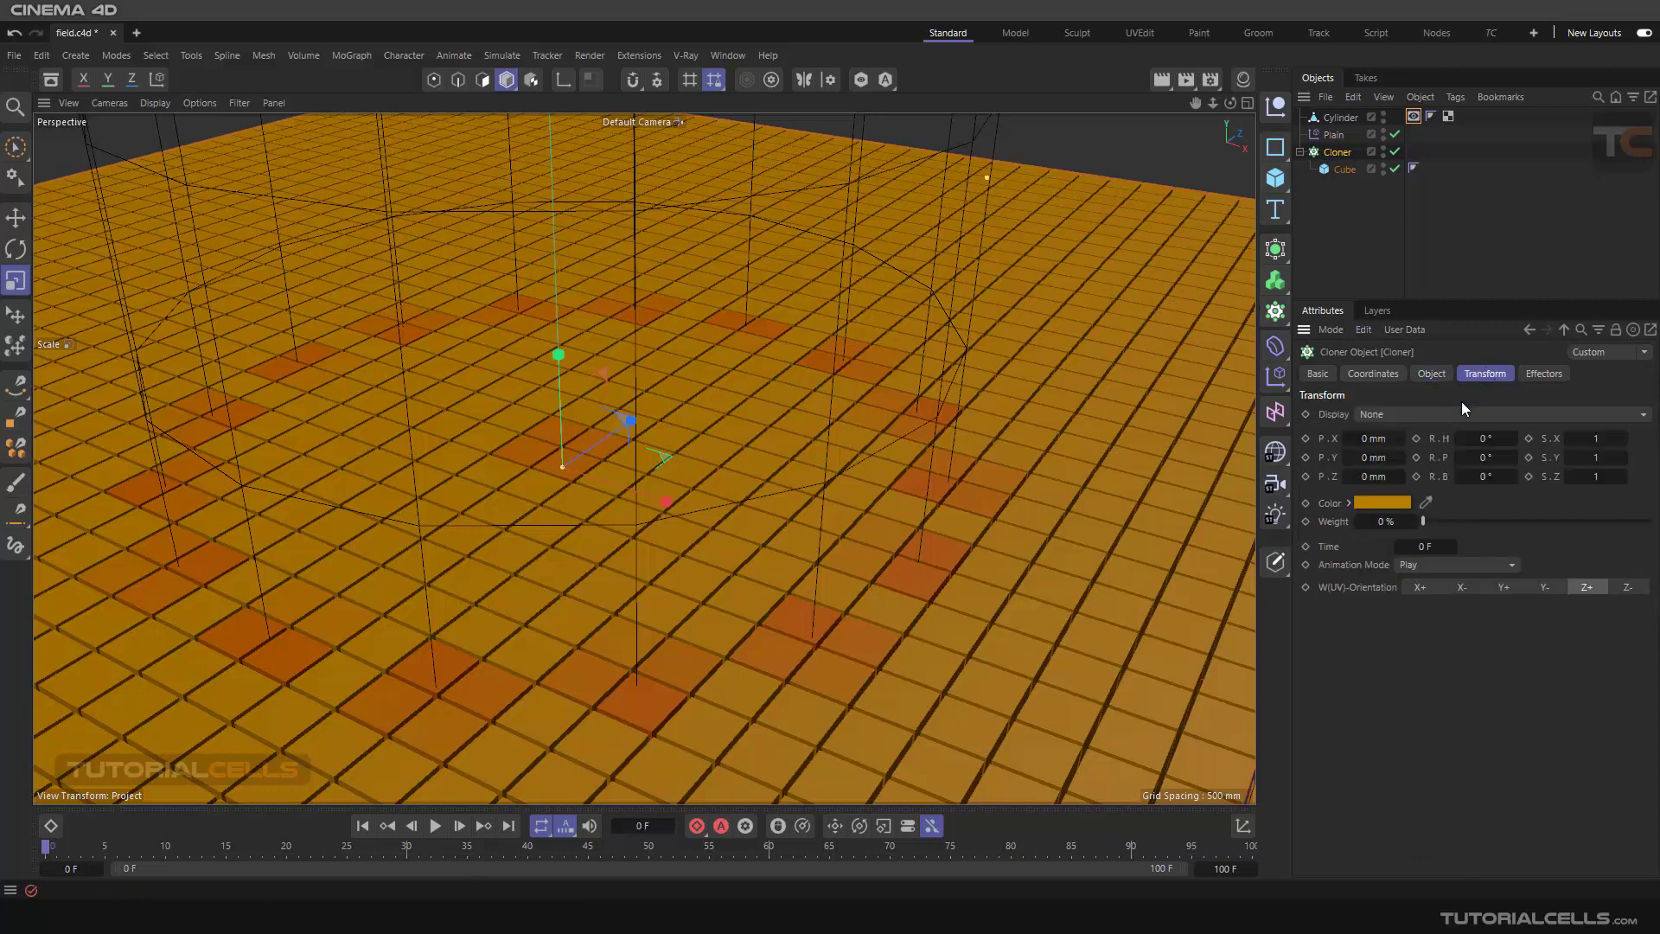
pyautogui.click(1386, 504)
pyautogui.moveTo(1302, 606); pyautogui.dragTo(1315, 632)
pyautogui.moveTo(1441, 601); pyautogui.dragTo(1423, 599)
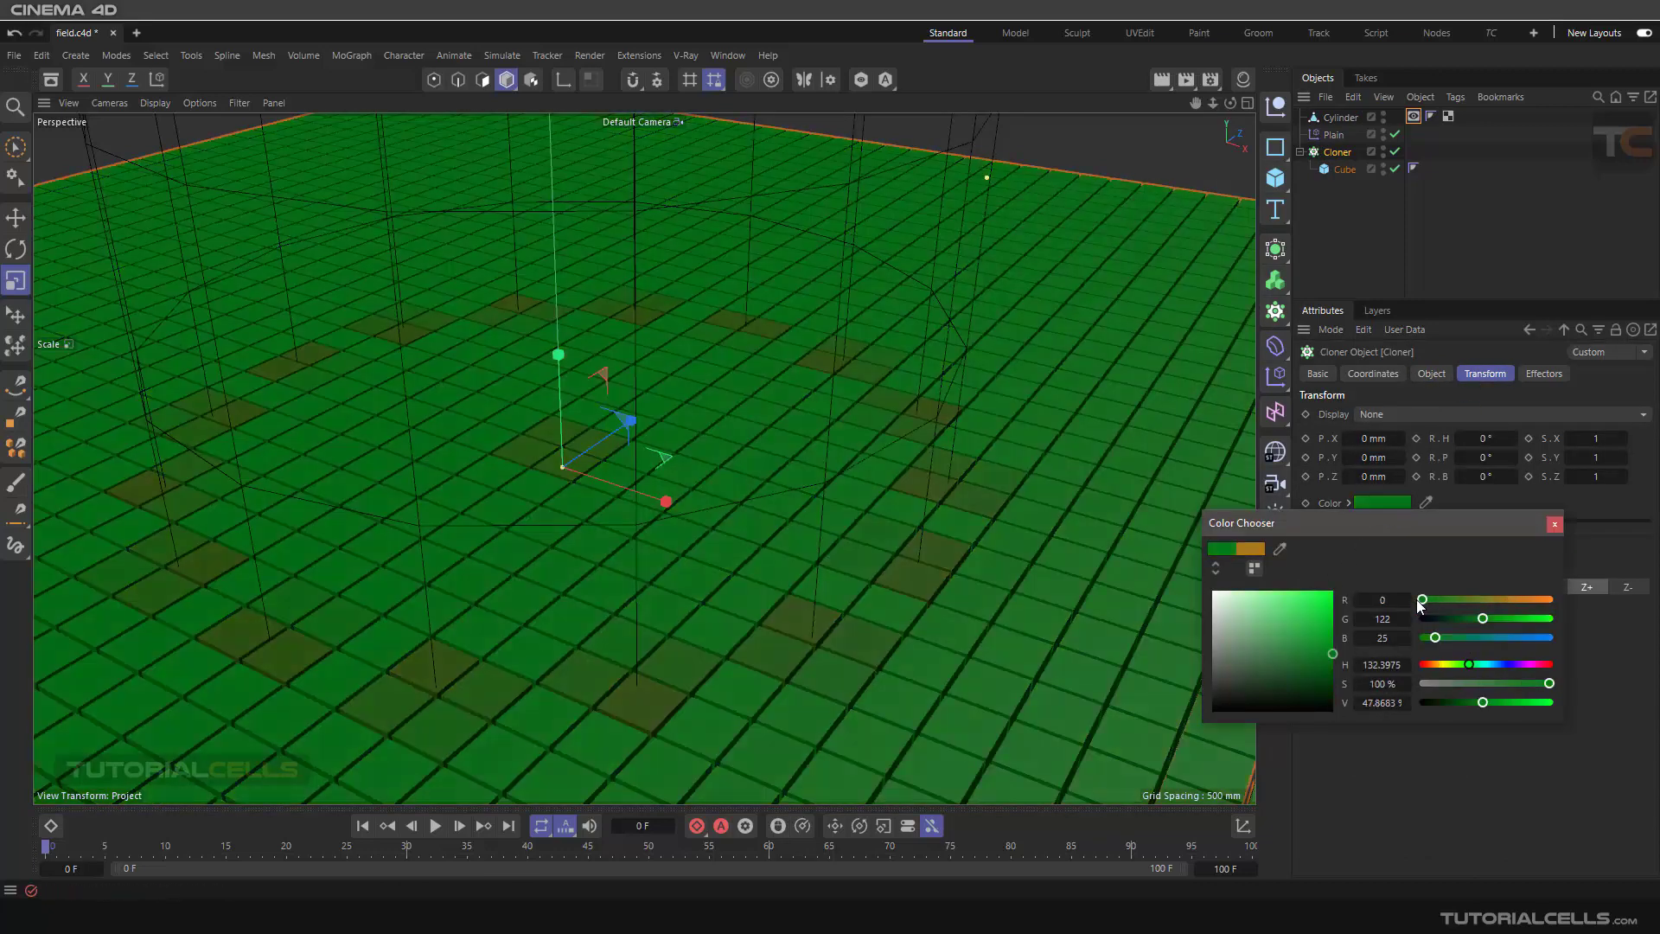
pyautogui.moveTo(1309, 618)
pyautogui.mouseDown()
pyautogui.moveTo(1331, 592)
pyautogui.moveTo(1332, 645)
pyautogui.mouseUp()
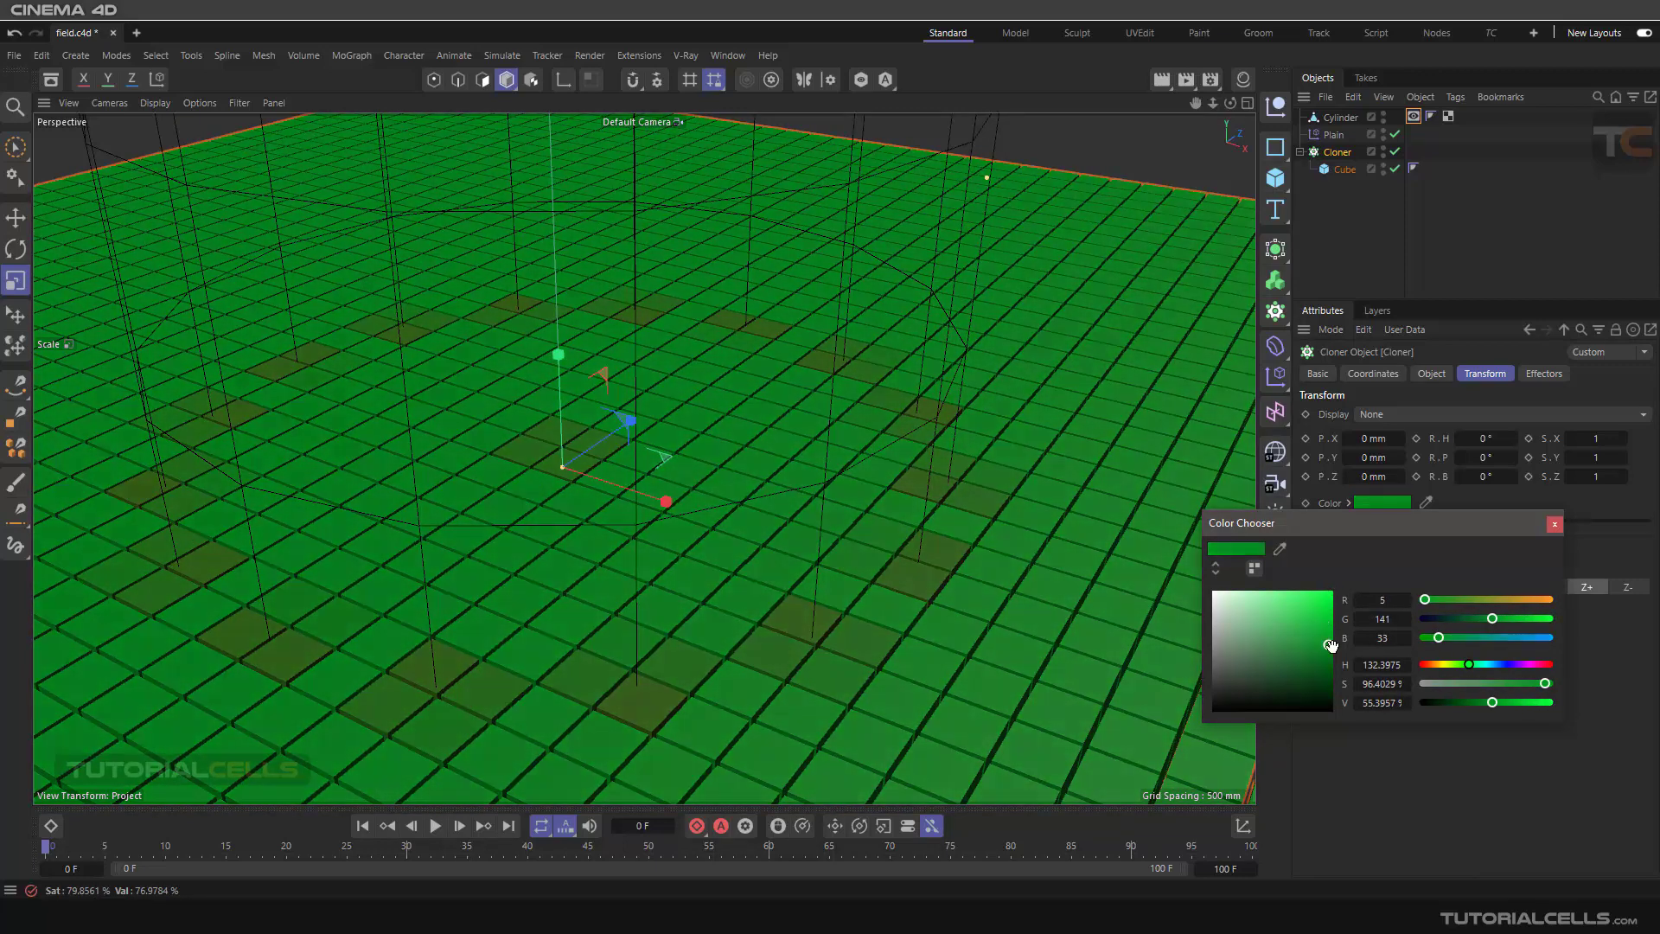
pyautogui.moveTo(1451, 683); pyautogui.dragTo(1428, 684)
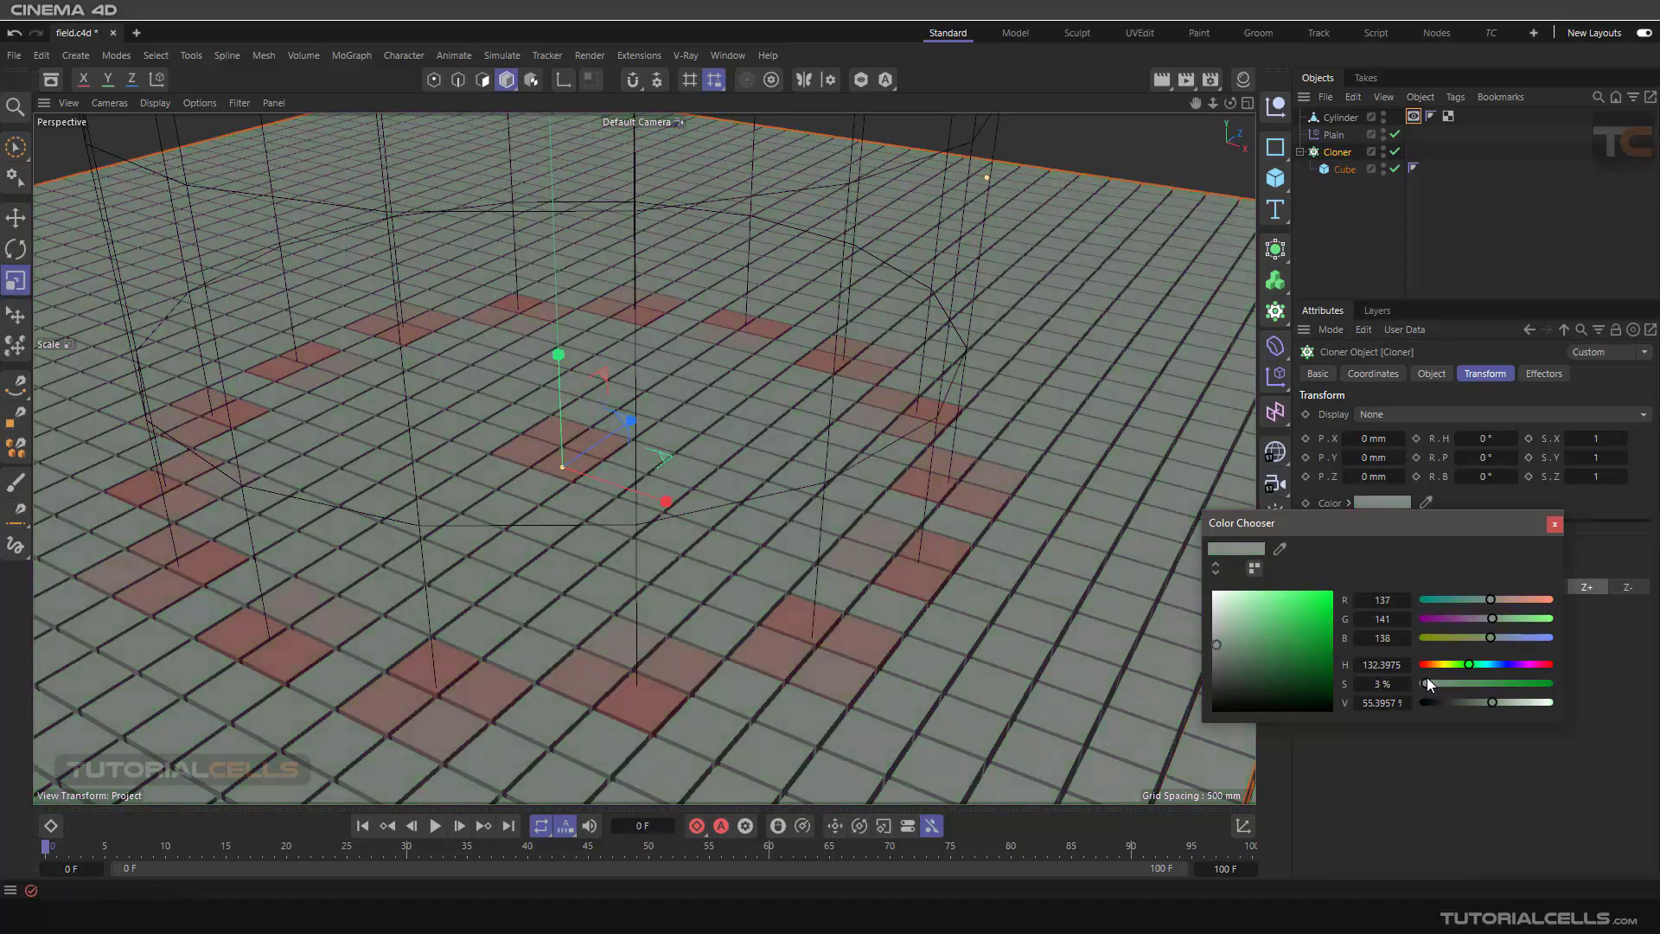
pyautogui.click(1554, 524)
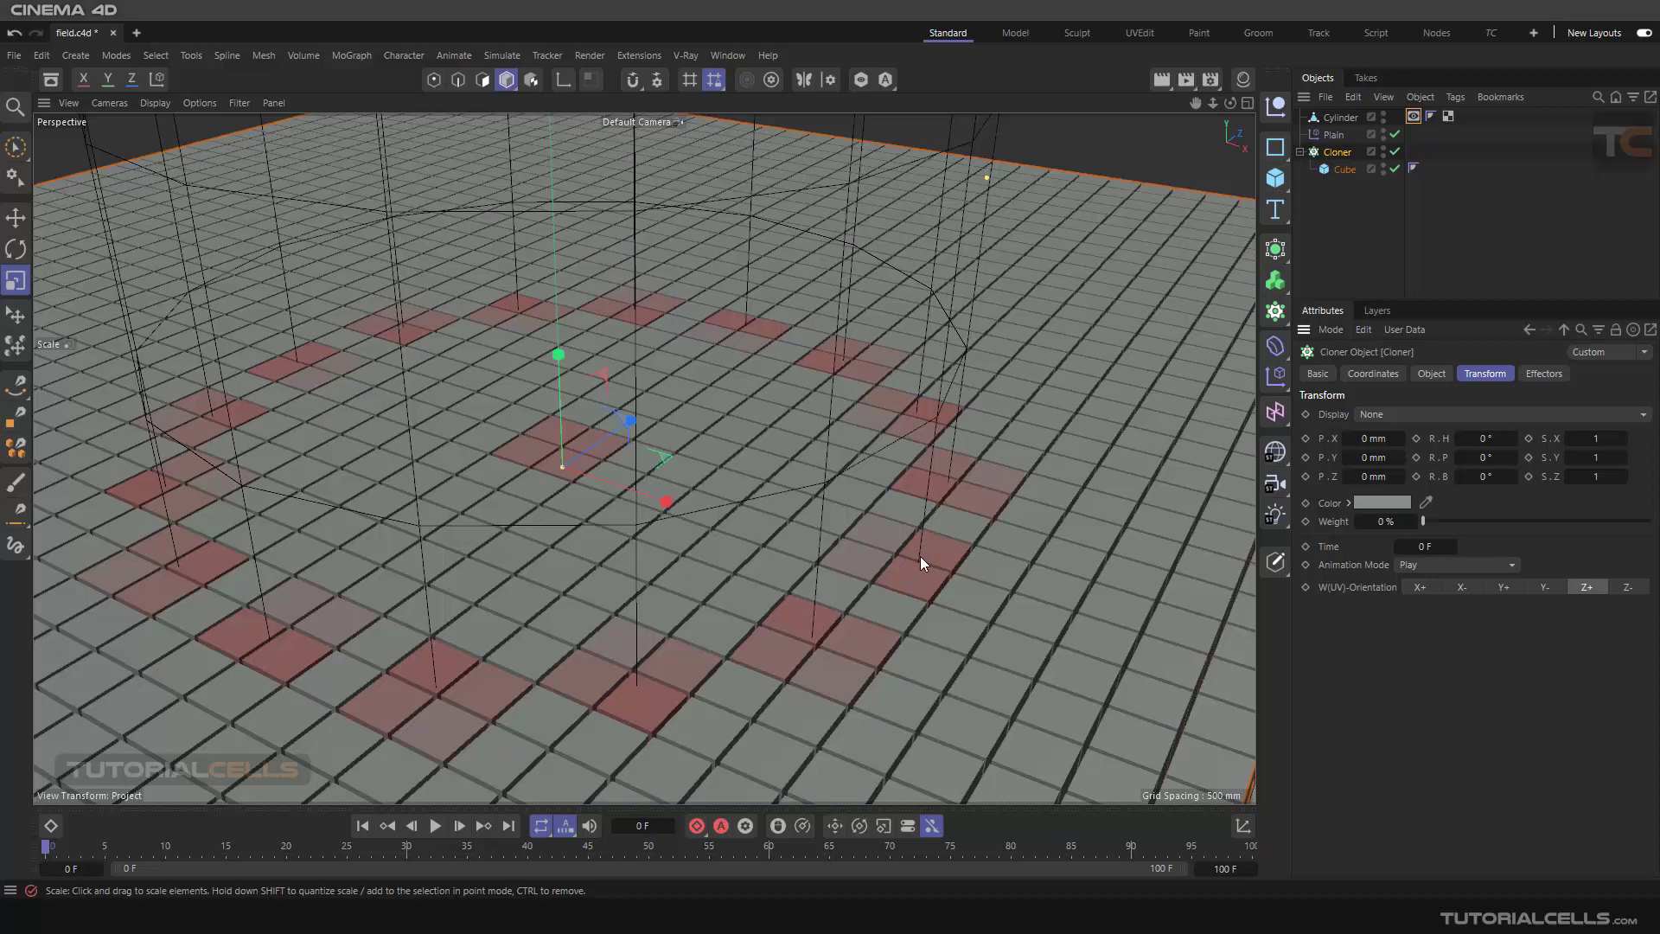
# Select the Plain effector and preview the Cylinder layer's value influence on the cubes, leaving only its color influence enabled.
pyautogui.click(1335, 134)
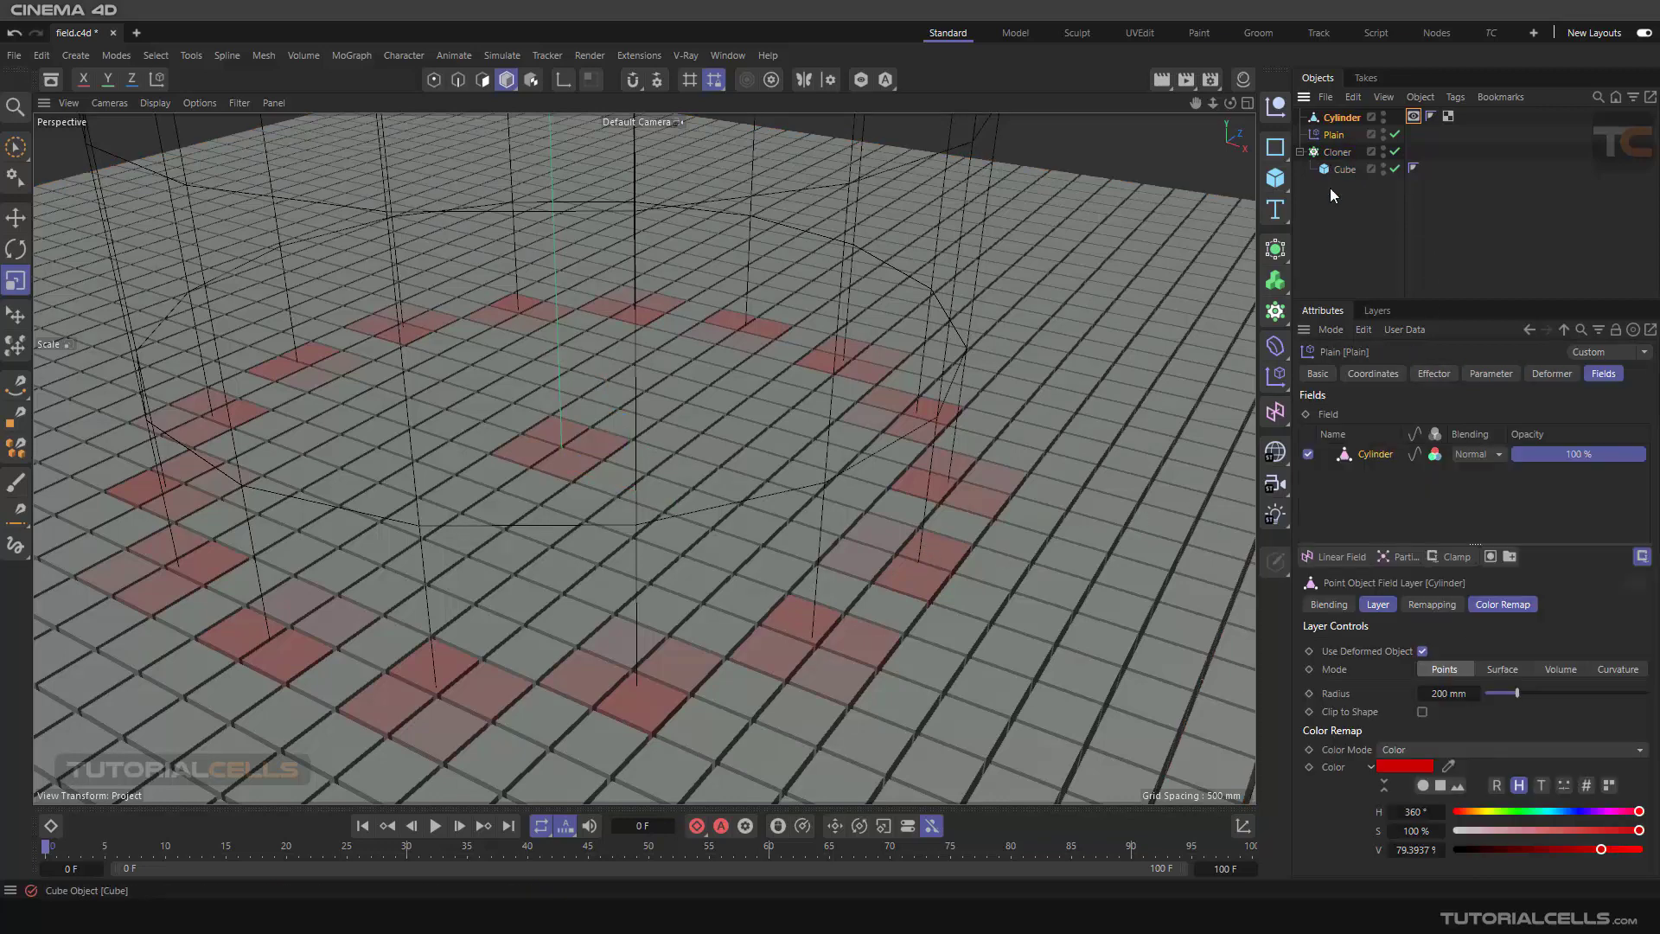
pyautogui.click(1432, 455)
pyautogui.click(1414, 456)
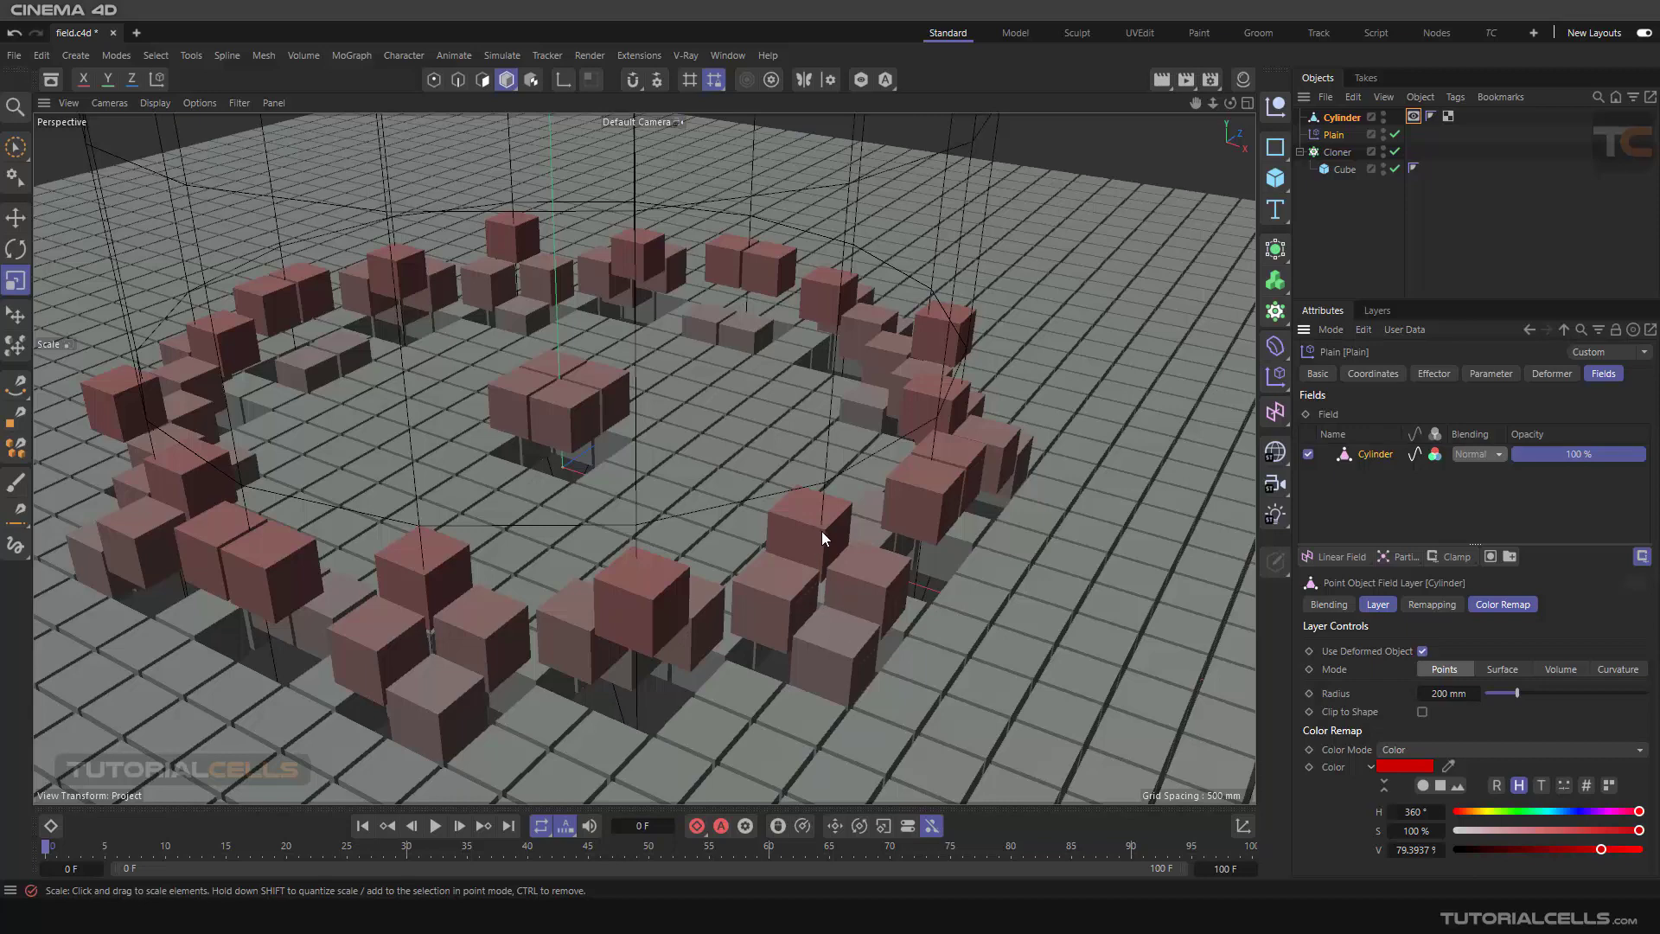
pyautogui.click(1413, 456)
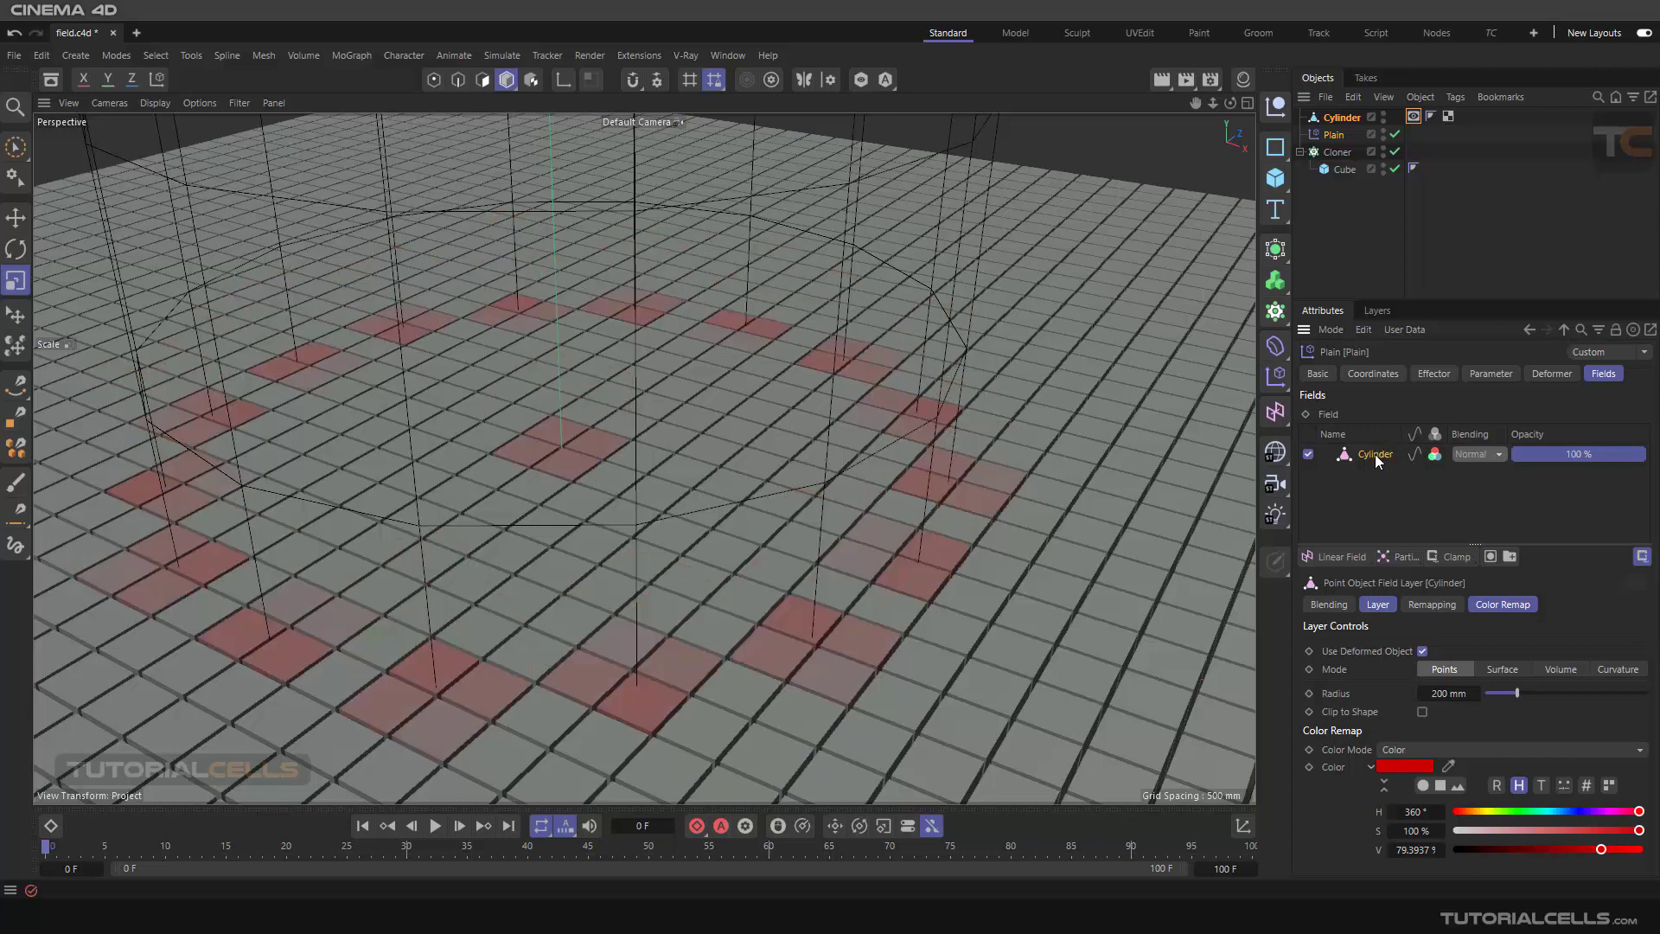
# Increase the Cylinder layer's point radius to 230 mm and briefly preview its value influence on the cubes.
pyautogui.click(1380, 604)
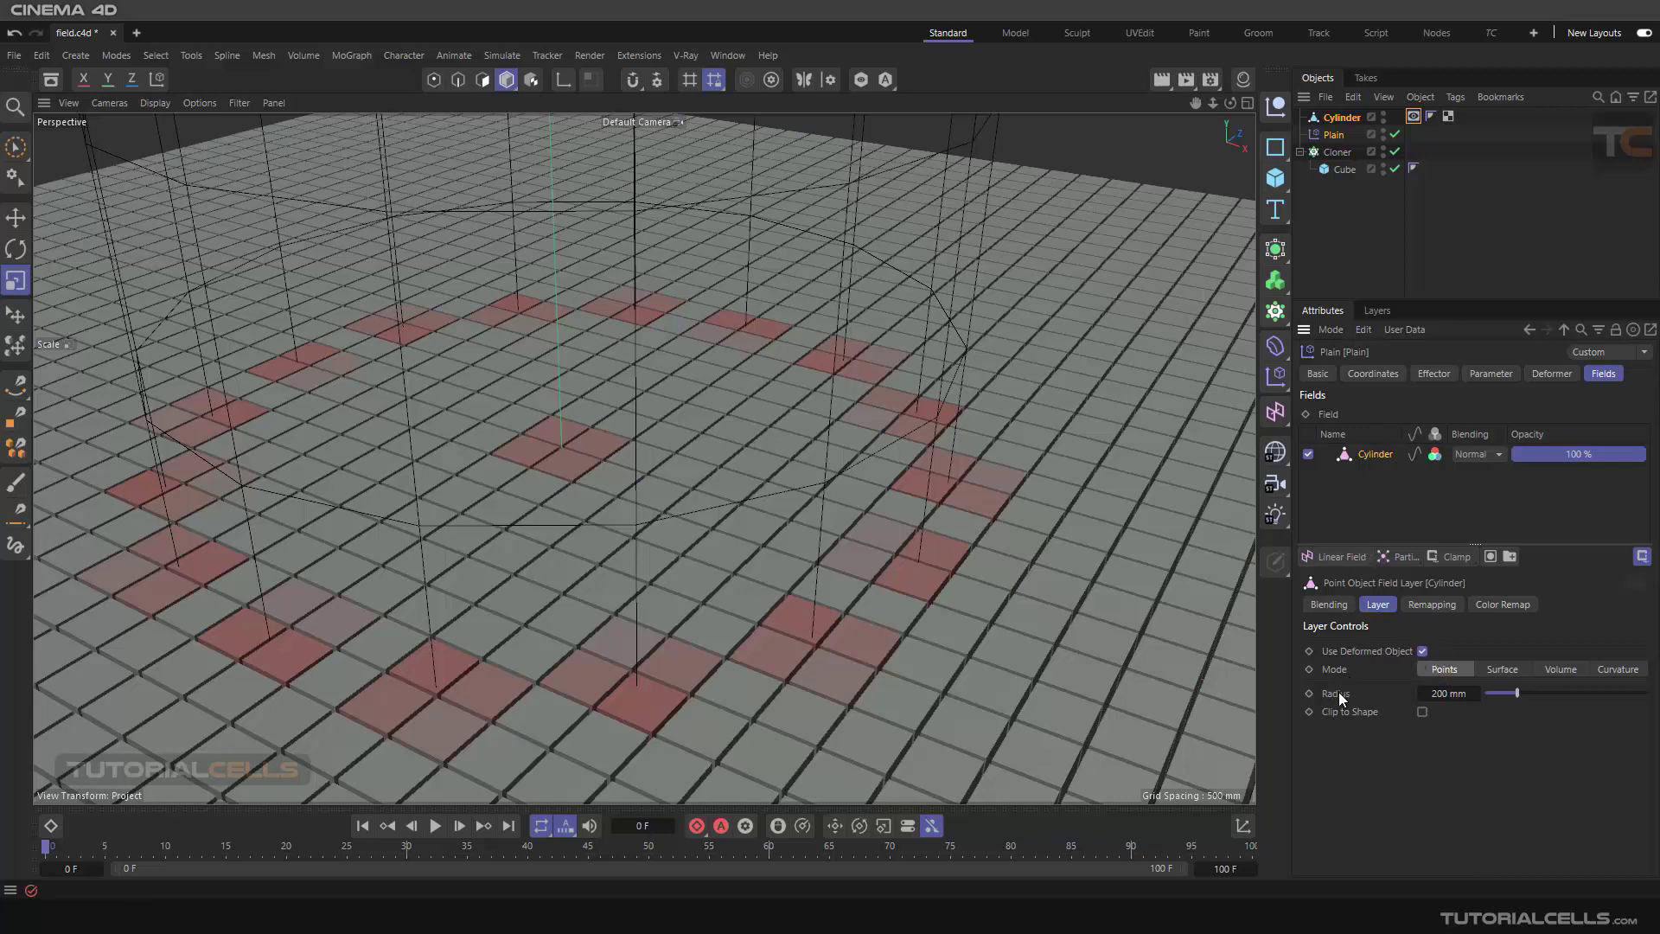
pyautogui.moveTo(1517, 693)
pyautogui.mouseDown()
pyautogui.moveTo(1496, 694)
pyautogui.moveTo(1522, 693)
pyautogui.mouseUp()
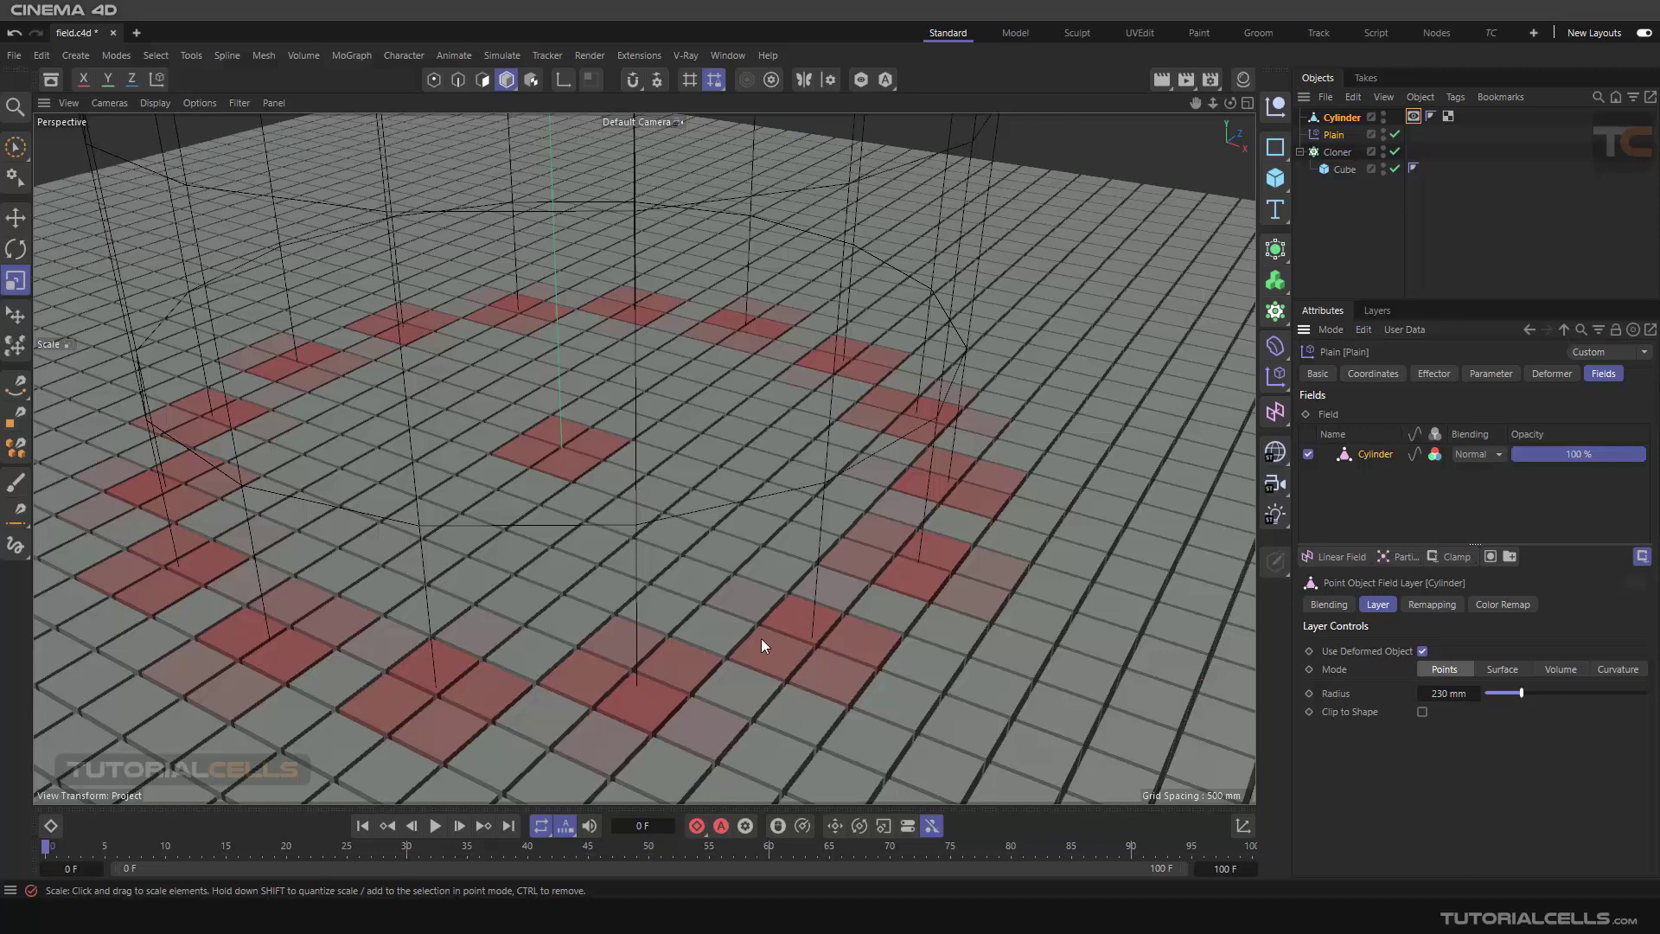
pyautogui.click(1415, 456)
pyautogui.click(1415, 458)
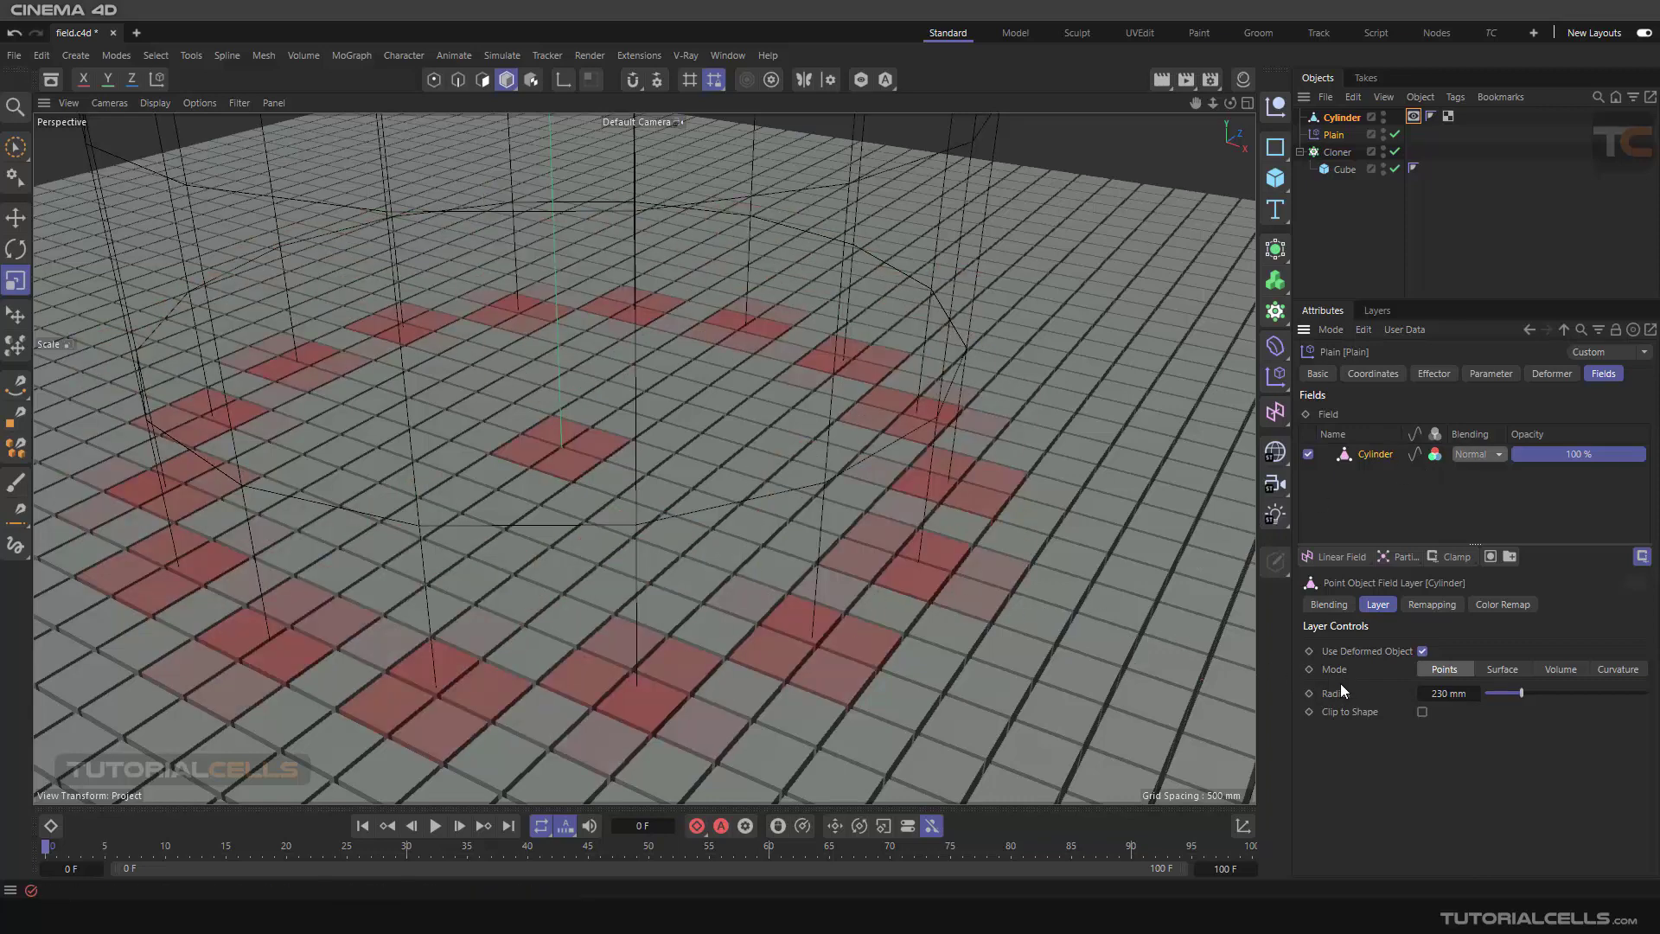
# Switch the Cylinder layer's mode to Surface and briefly preview its value influence on the cubes.
pyautogui.click(1486, 667)
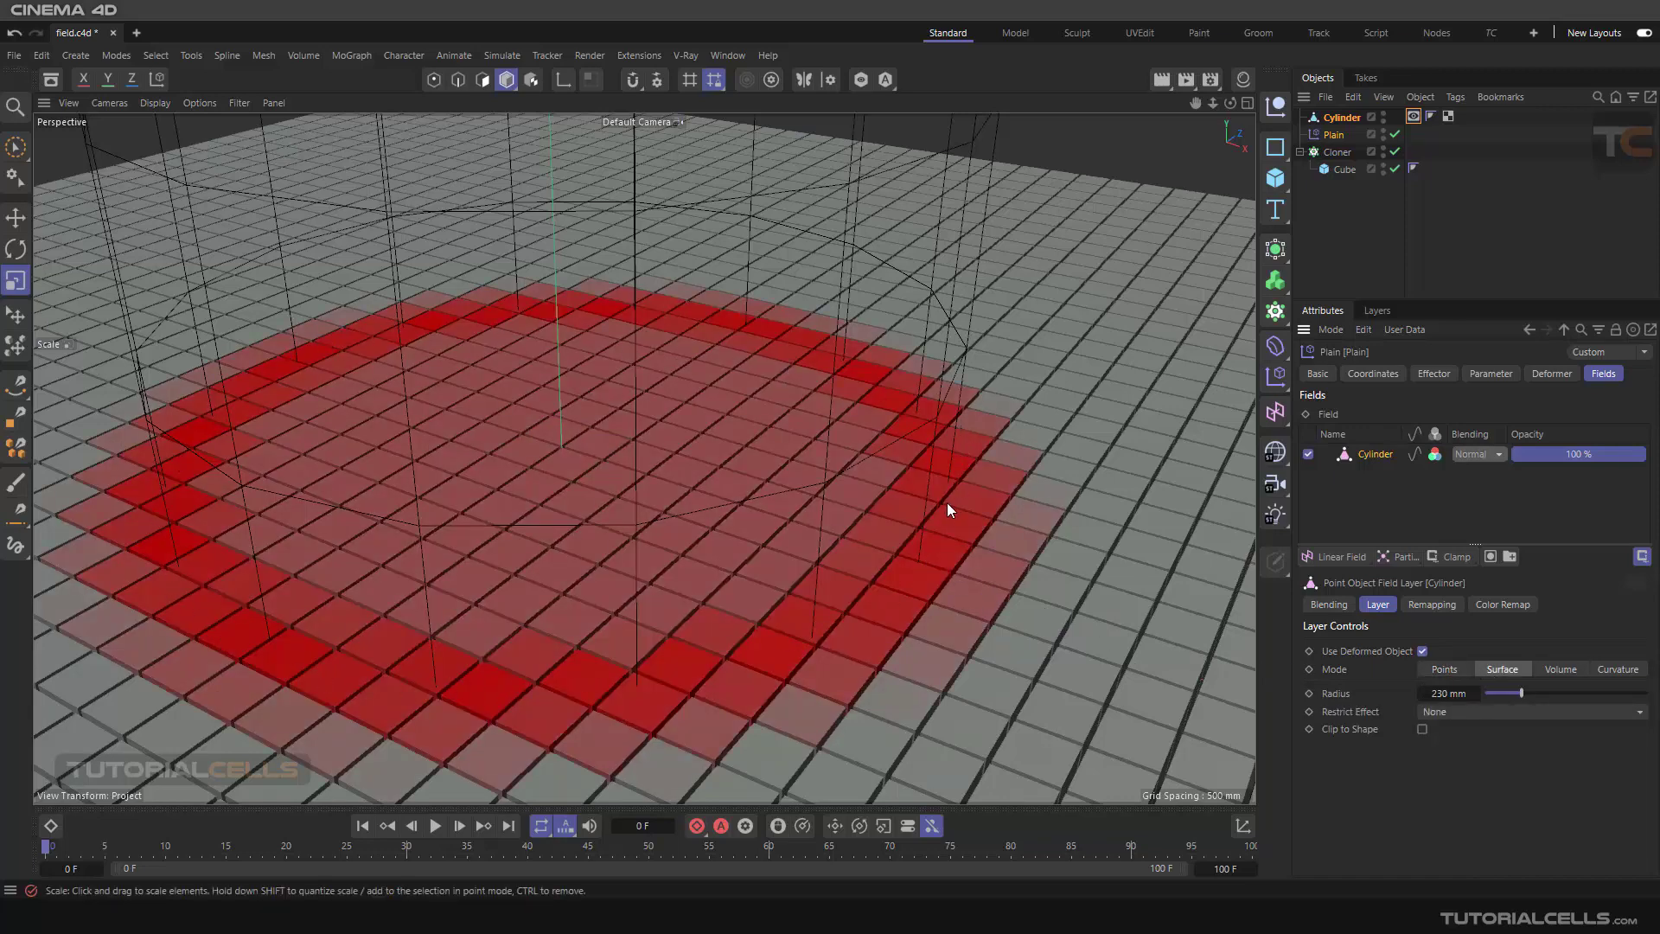
pyautogui.click(1415, 453)
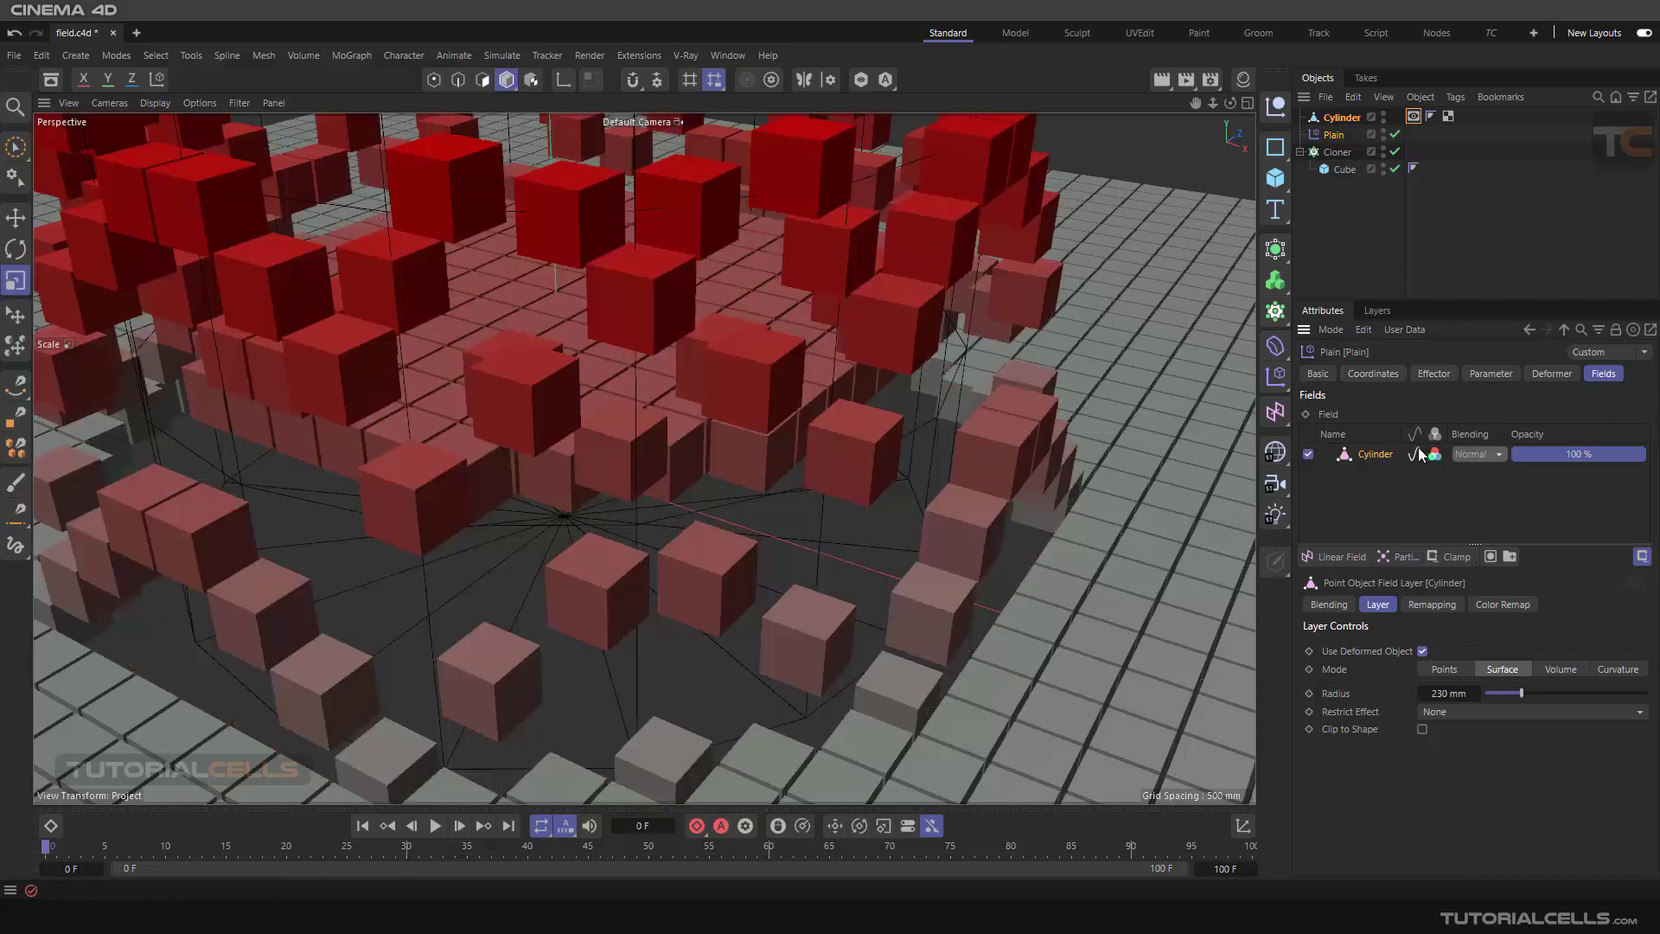
pyautogui.click(1417, 453)
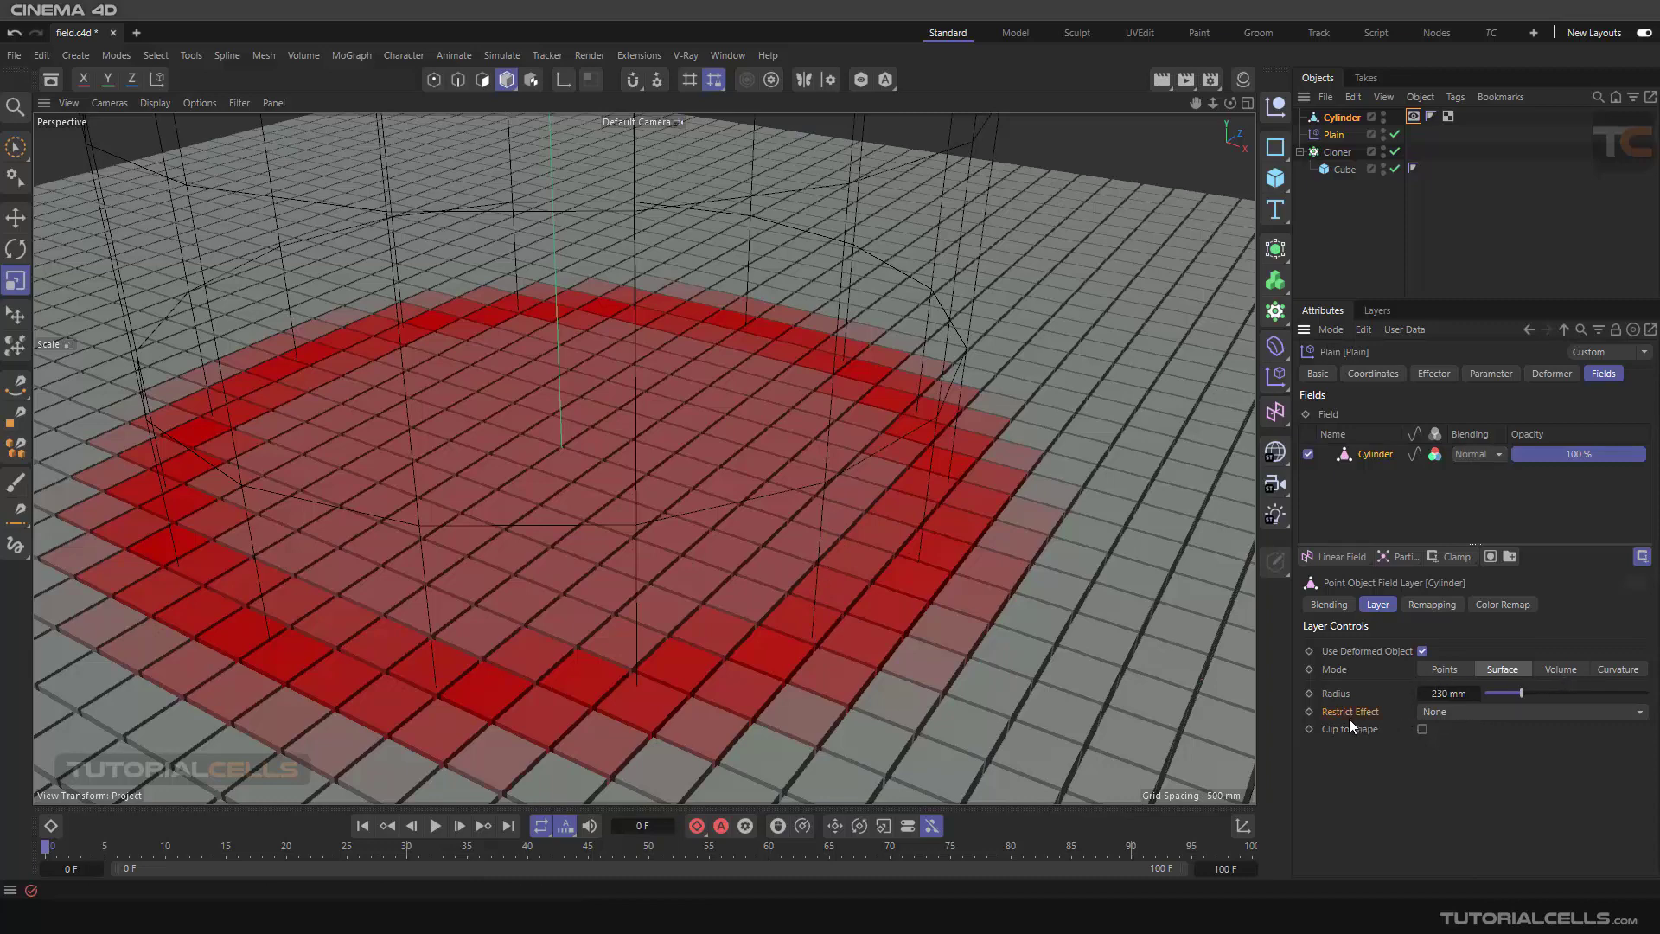
# Try the Restrict Effect options Inside, Outside, and Inside and Invert on the Cylinder layer, and restore None.
pyautogui.click(1453, 712)
pyautogui.click(1461, 752)
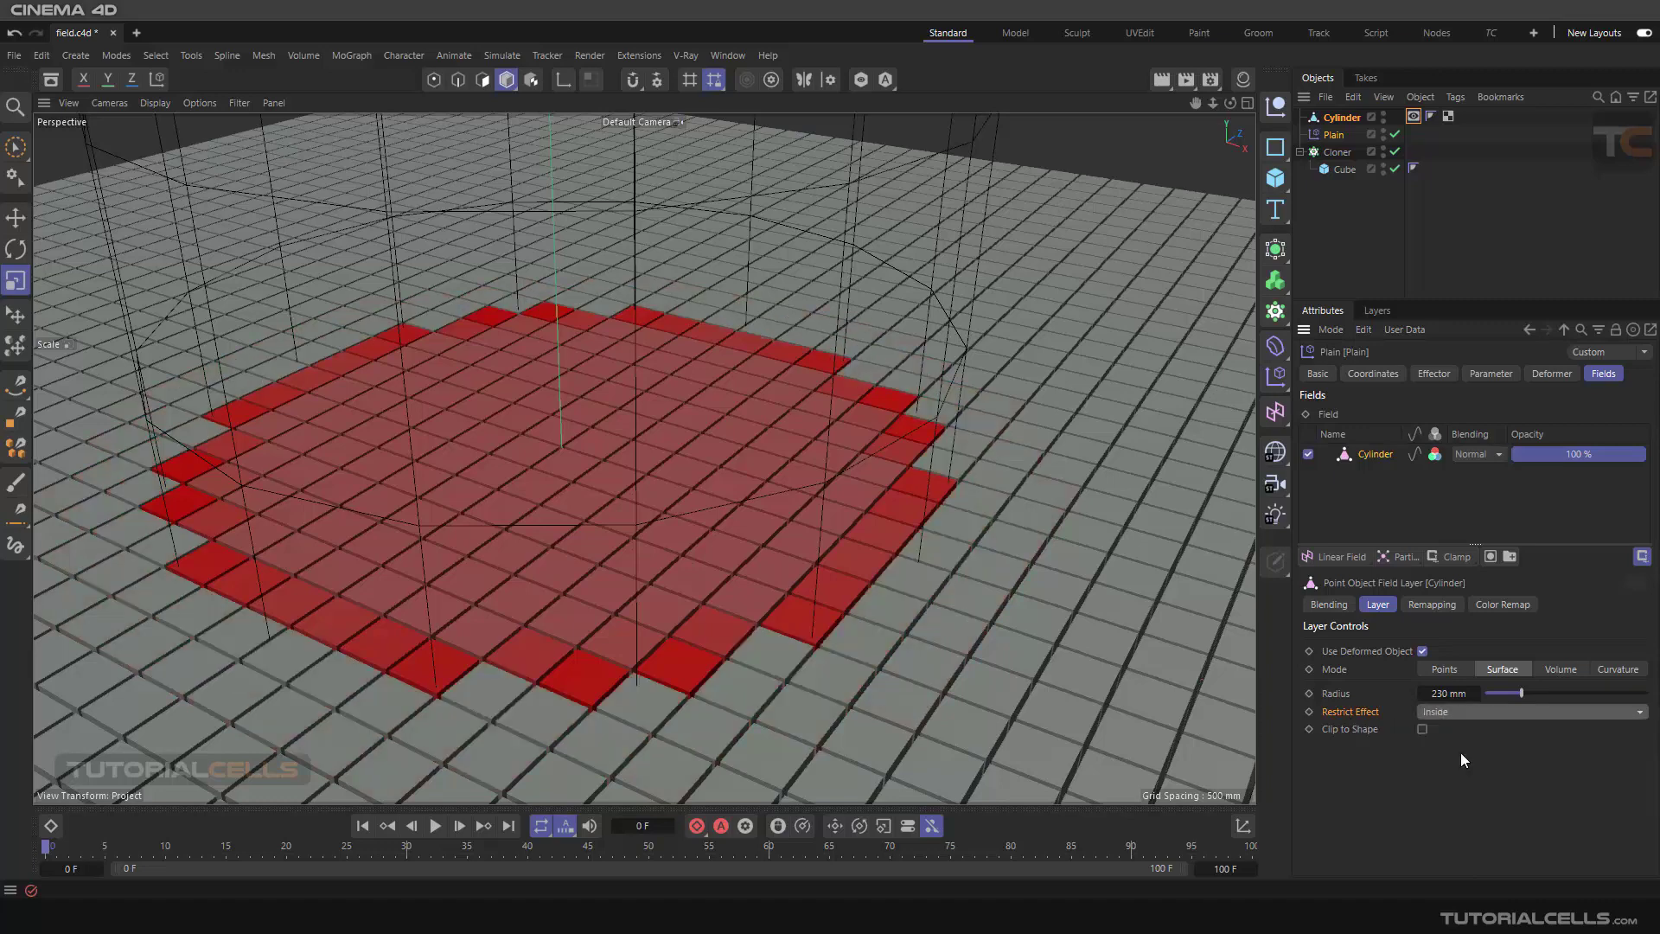
pyautogui.click(1461, 715)
pyautogui.click(1450, 770)
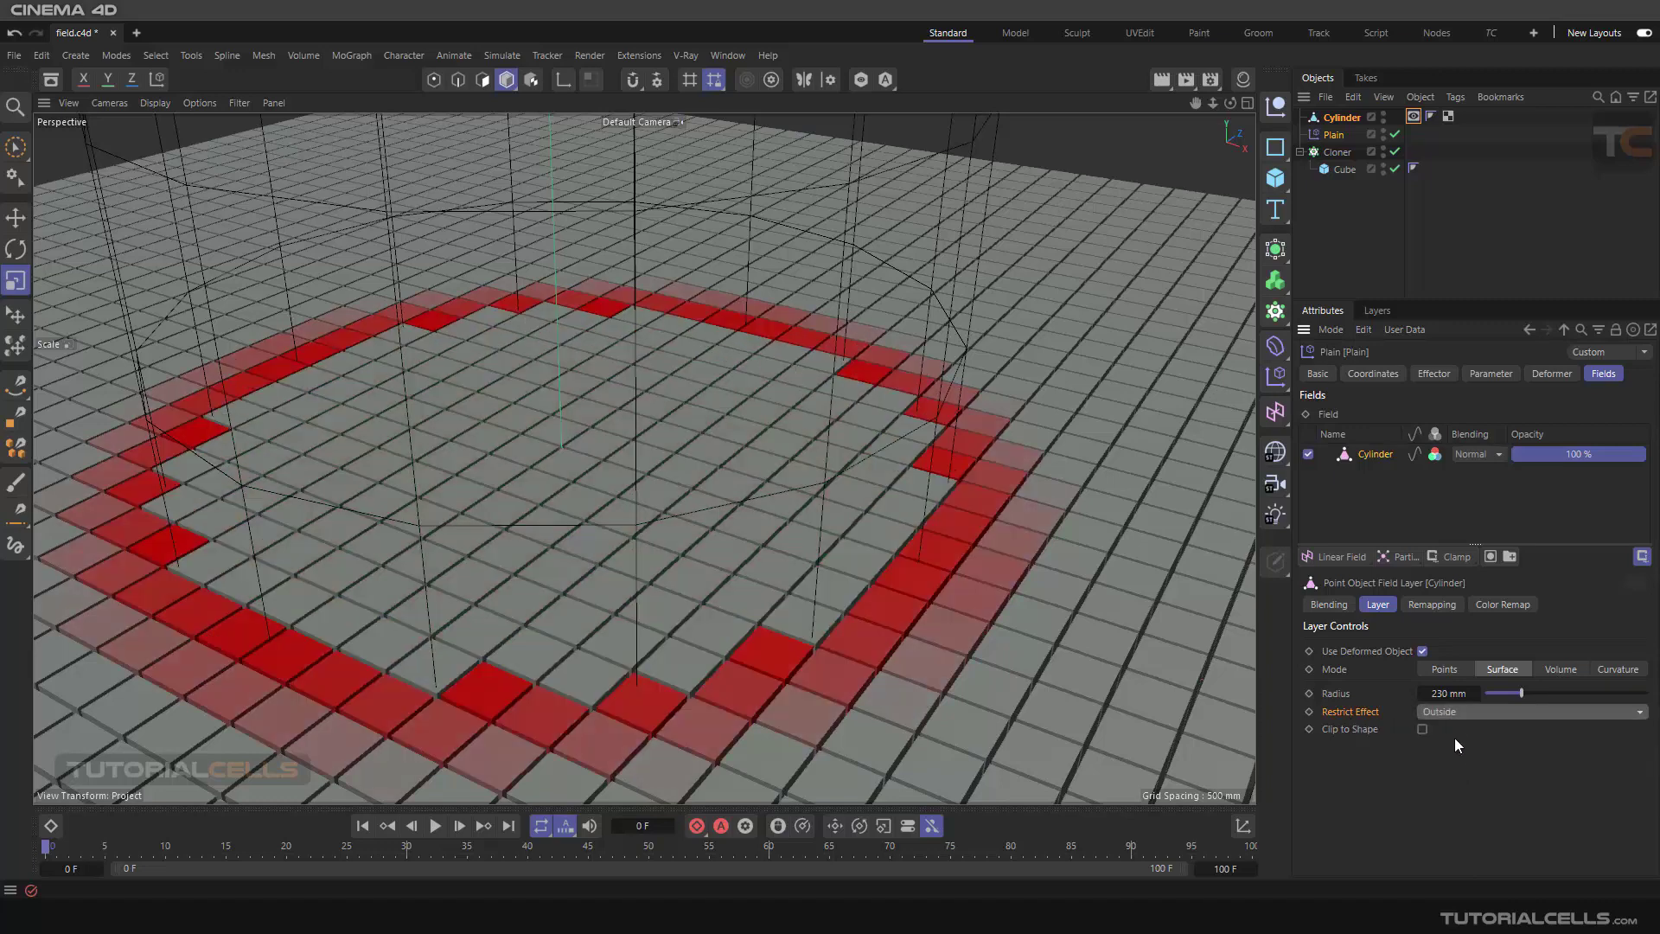
pyautogui.click(1461, 711)
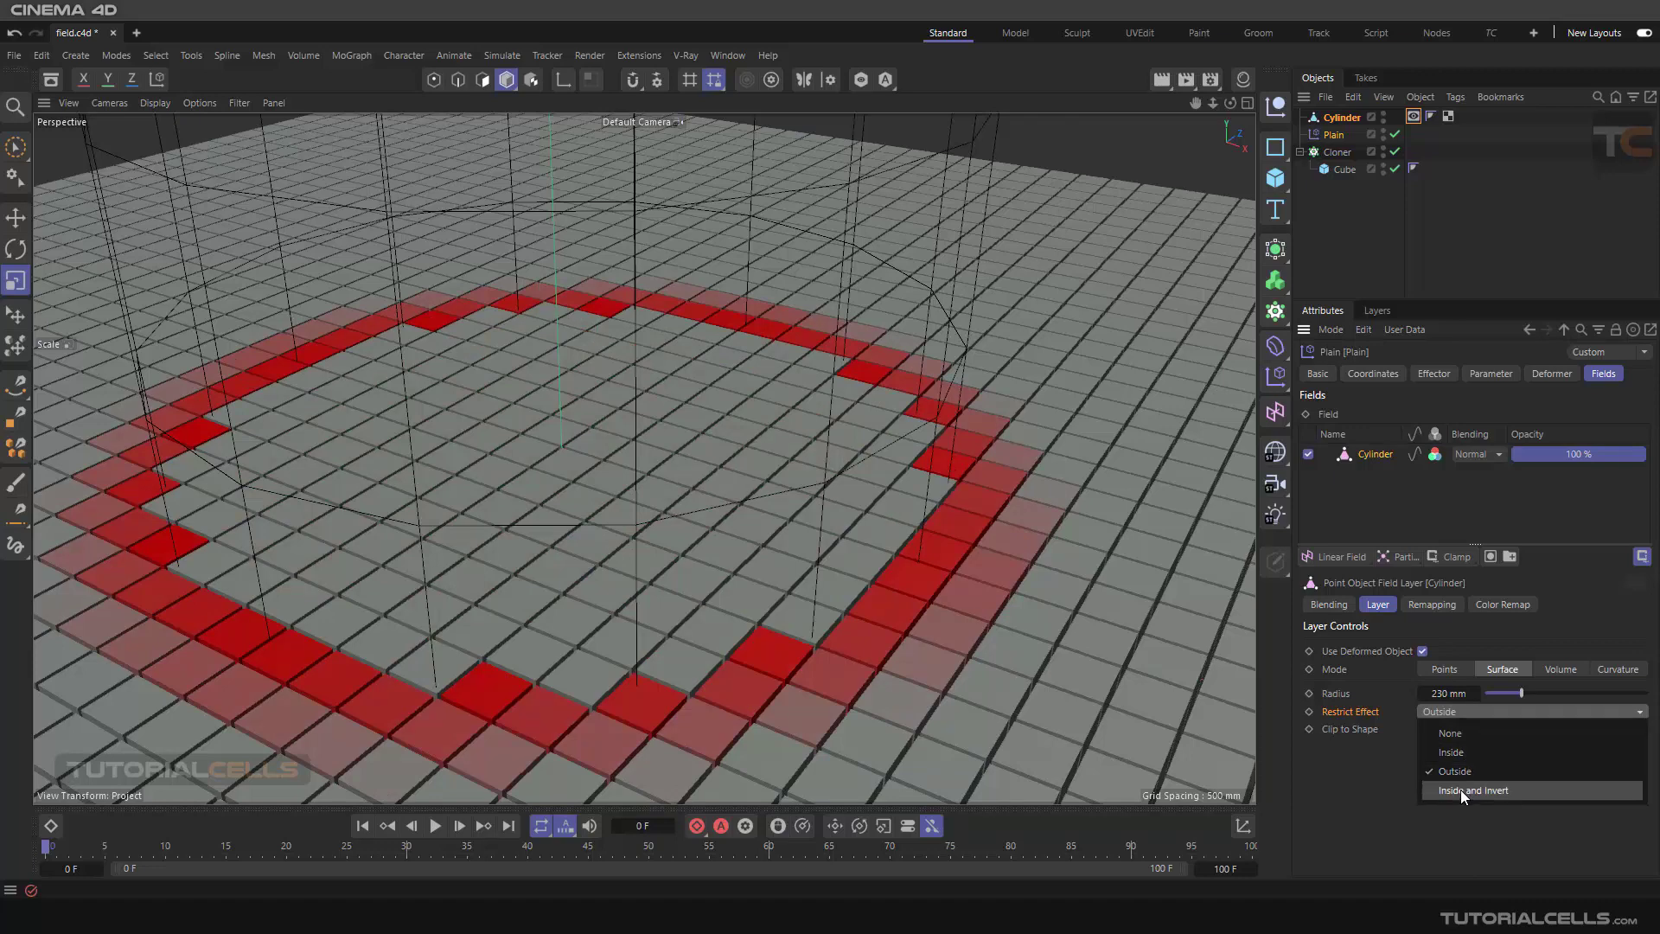
pyautogui.click(1461, 790)
pyautogui.click(1460, 713)
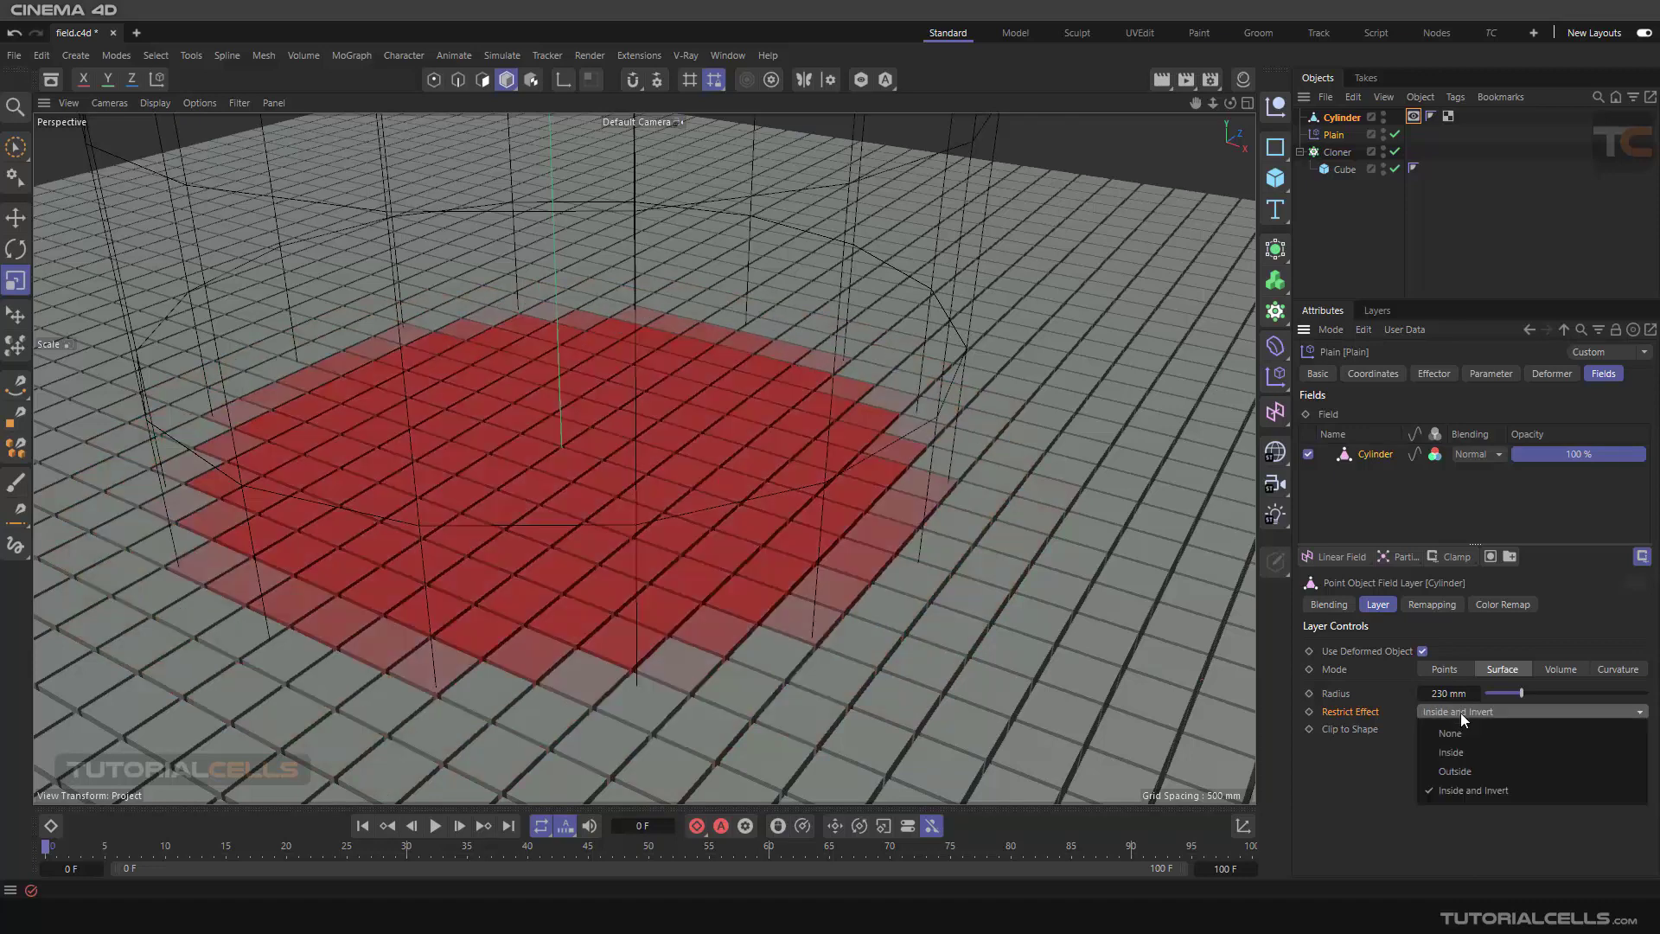
pyautogui.click(1460, 730)
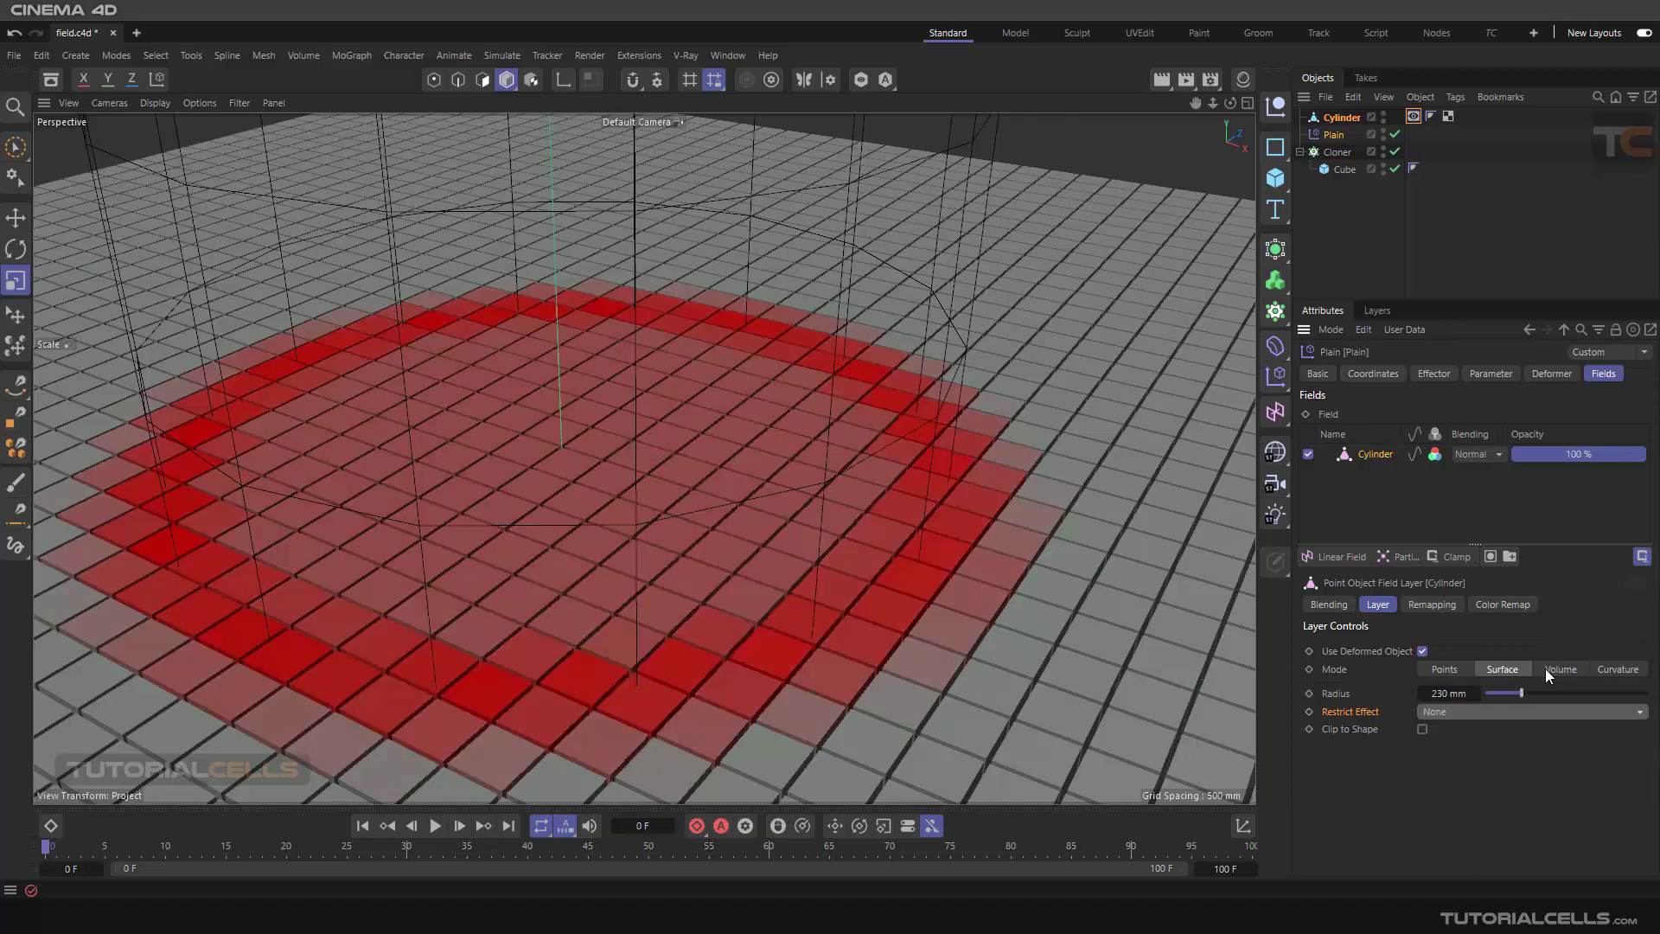
# Set the Cylinder layer's mode to Volume and enable its value influence to lift the enclosed cubes.
pyautogui.click(1545, 667)
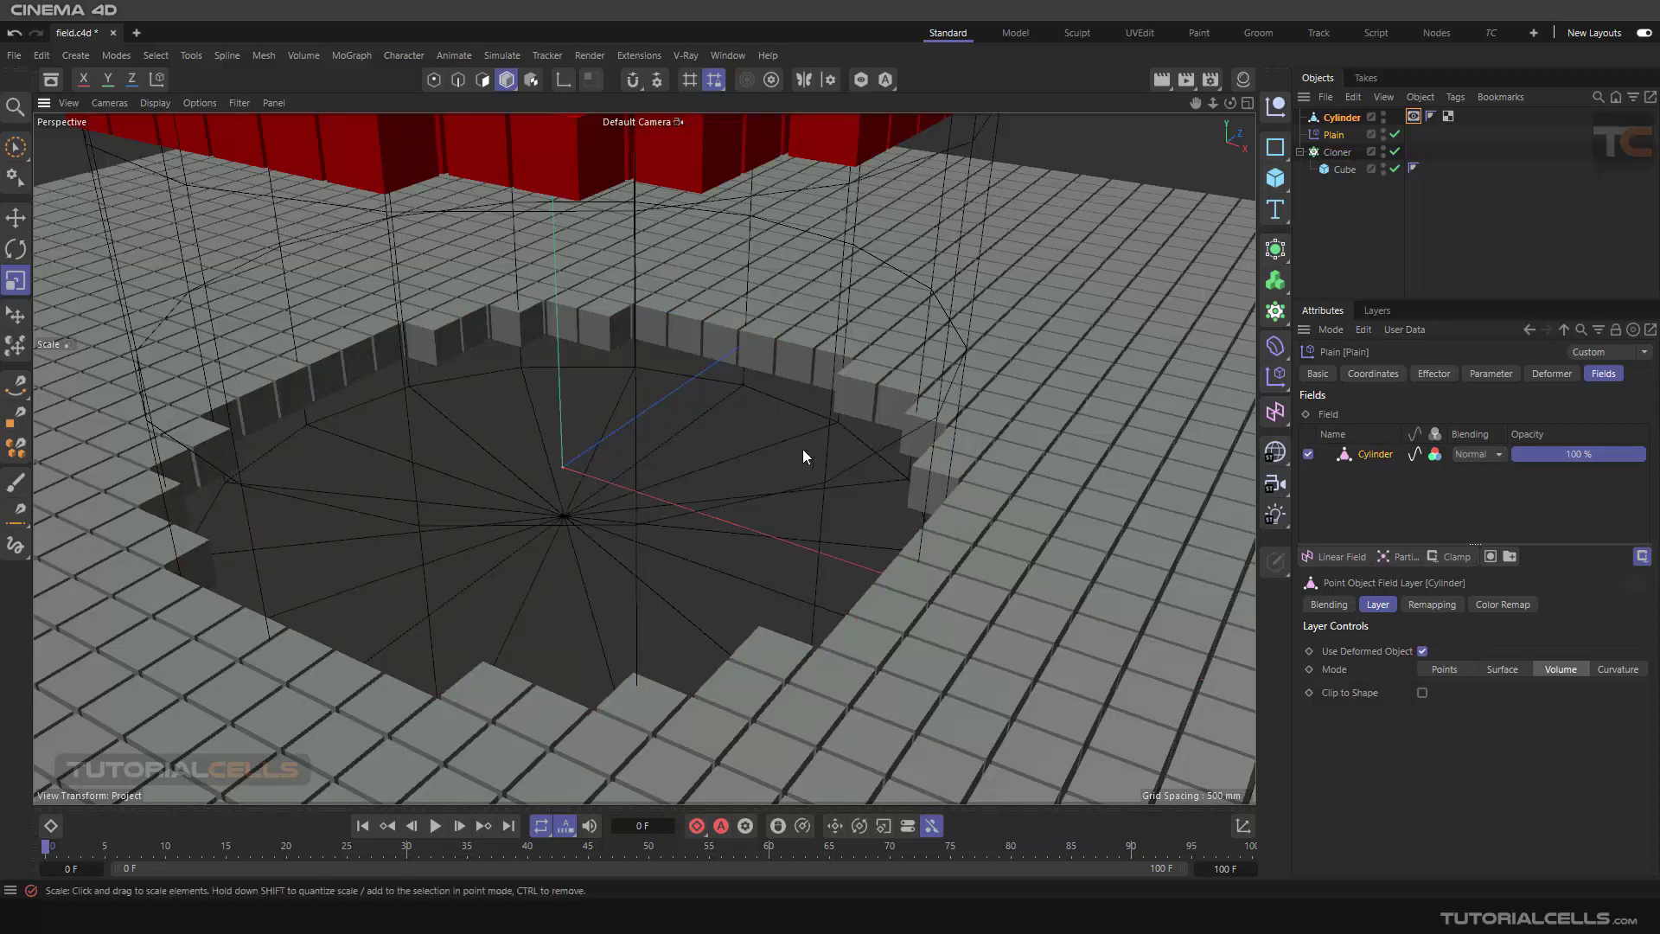
pyautogui.scroll(-4, 804, 453)
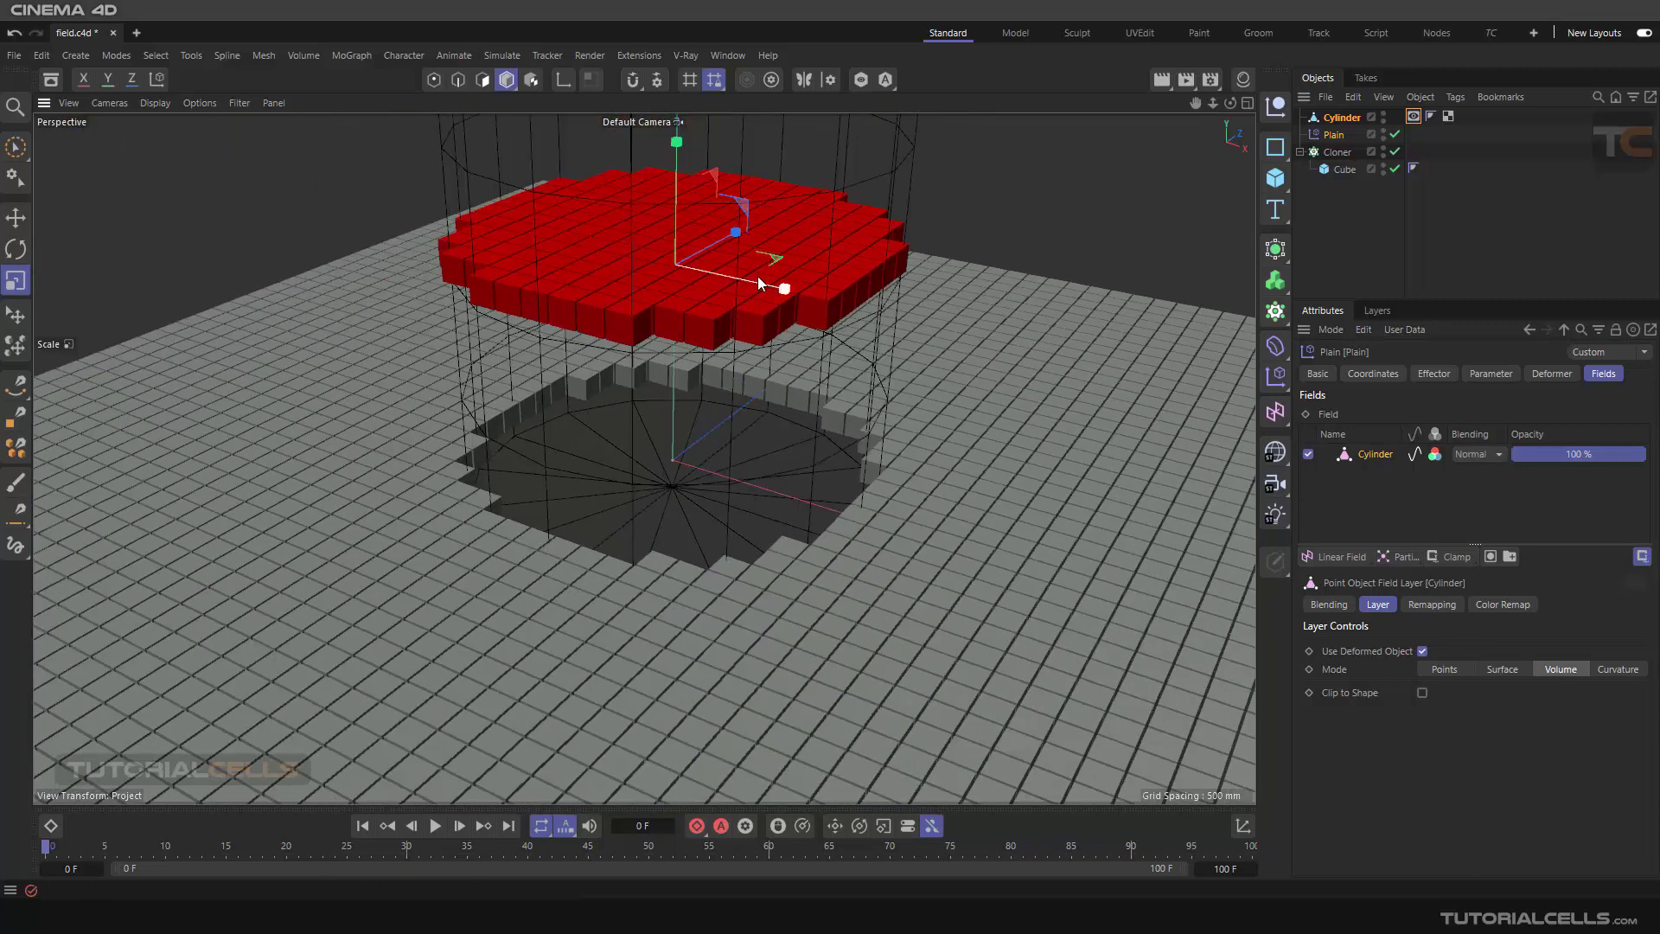
# Scale the cylinder wider along its X axis, then reselect the Plain effector.
pyautogui.click(1339, 119)
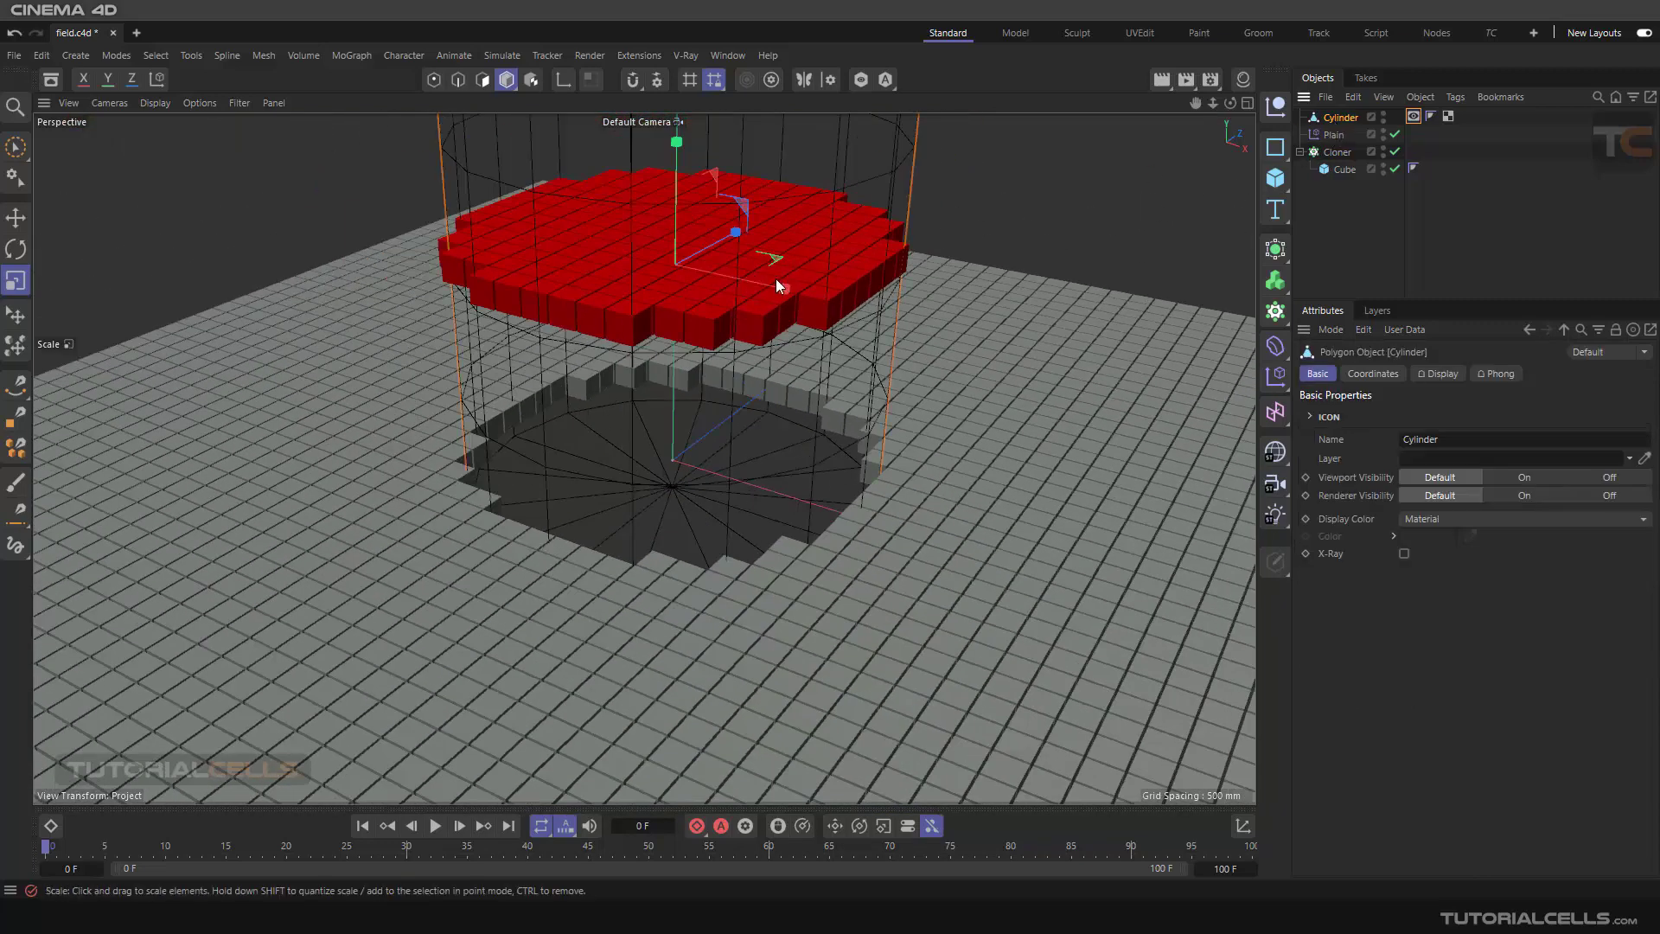
pyautogui.moveTo(776, 282)
pyautogui.mouseDown()
pyautogui.moveTo(832, 303)
pyautogui.moveTo(801, 316)
pyautogui.mouseUp()
pyautogui.click(1333, 136)
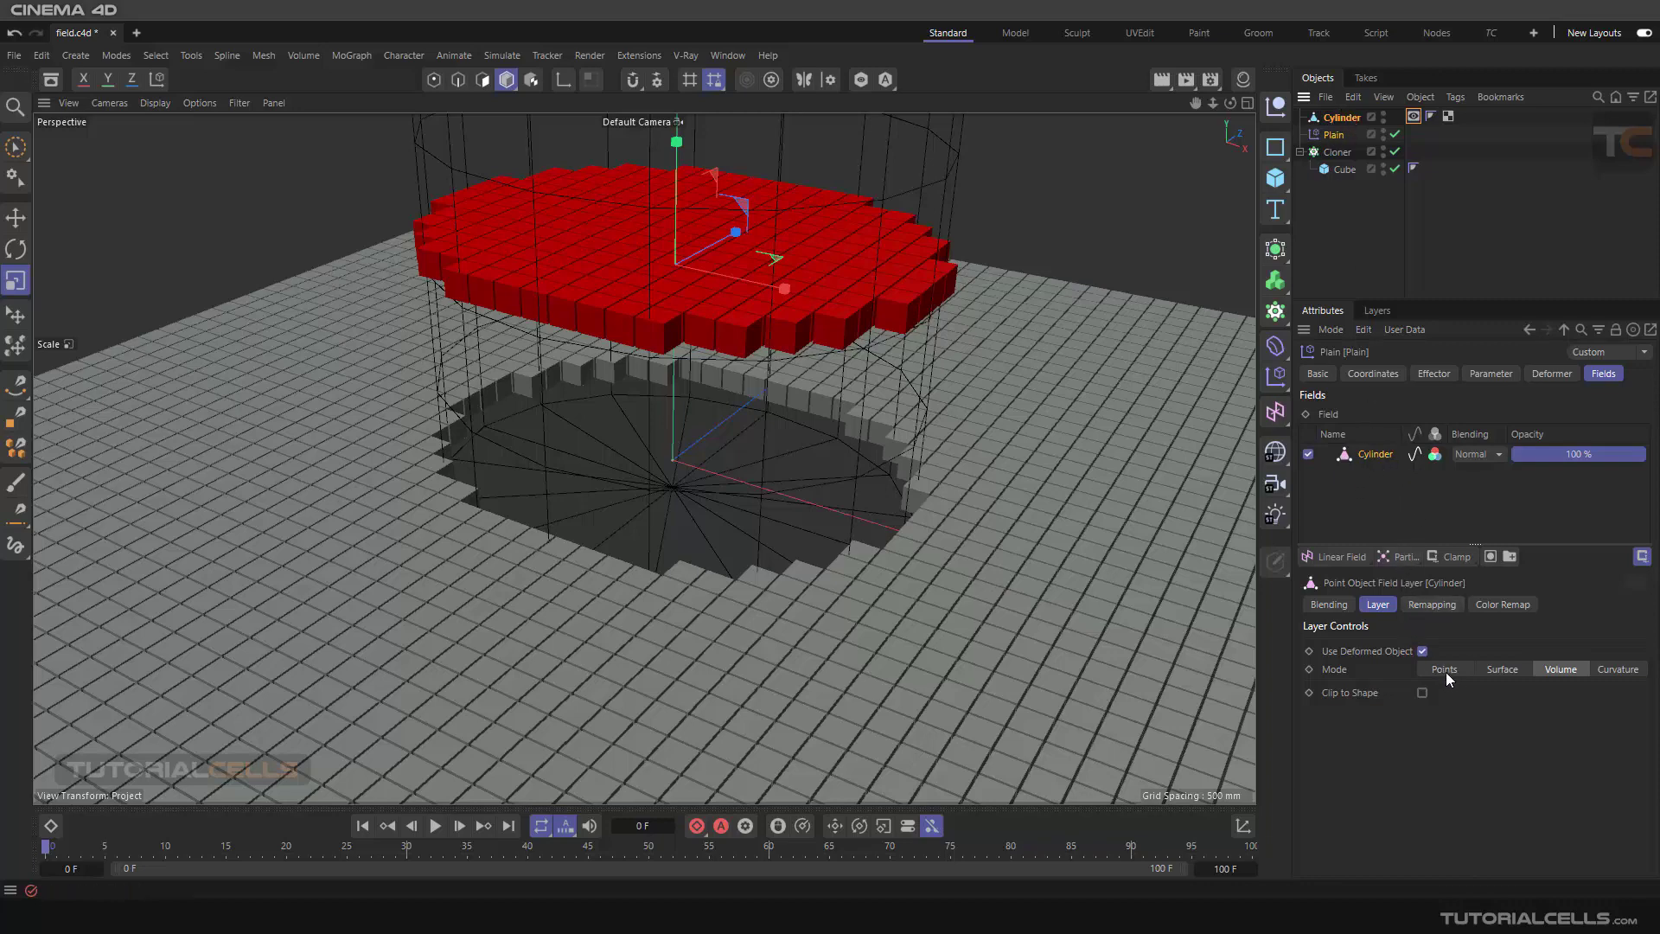
# Switch the Cylinder layer to Curvature mode with a 272 mm reference radius and compare the Concave, Direct and Convex curvature modes.
pyautogui.click(1609, 671)
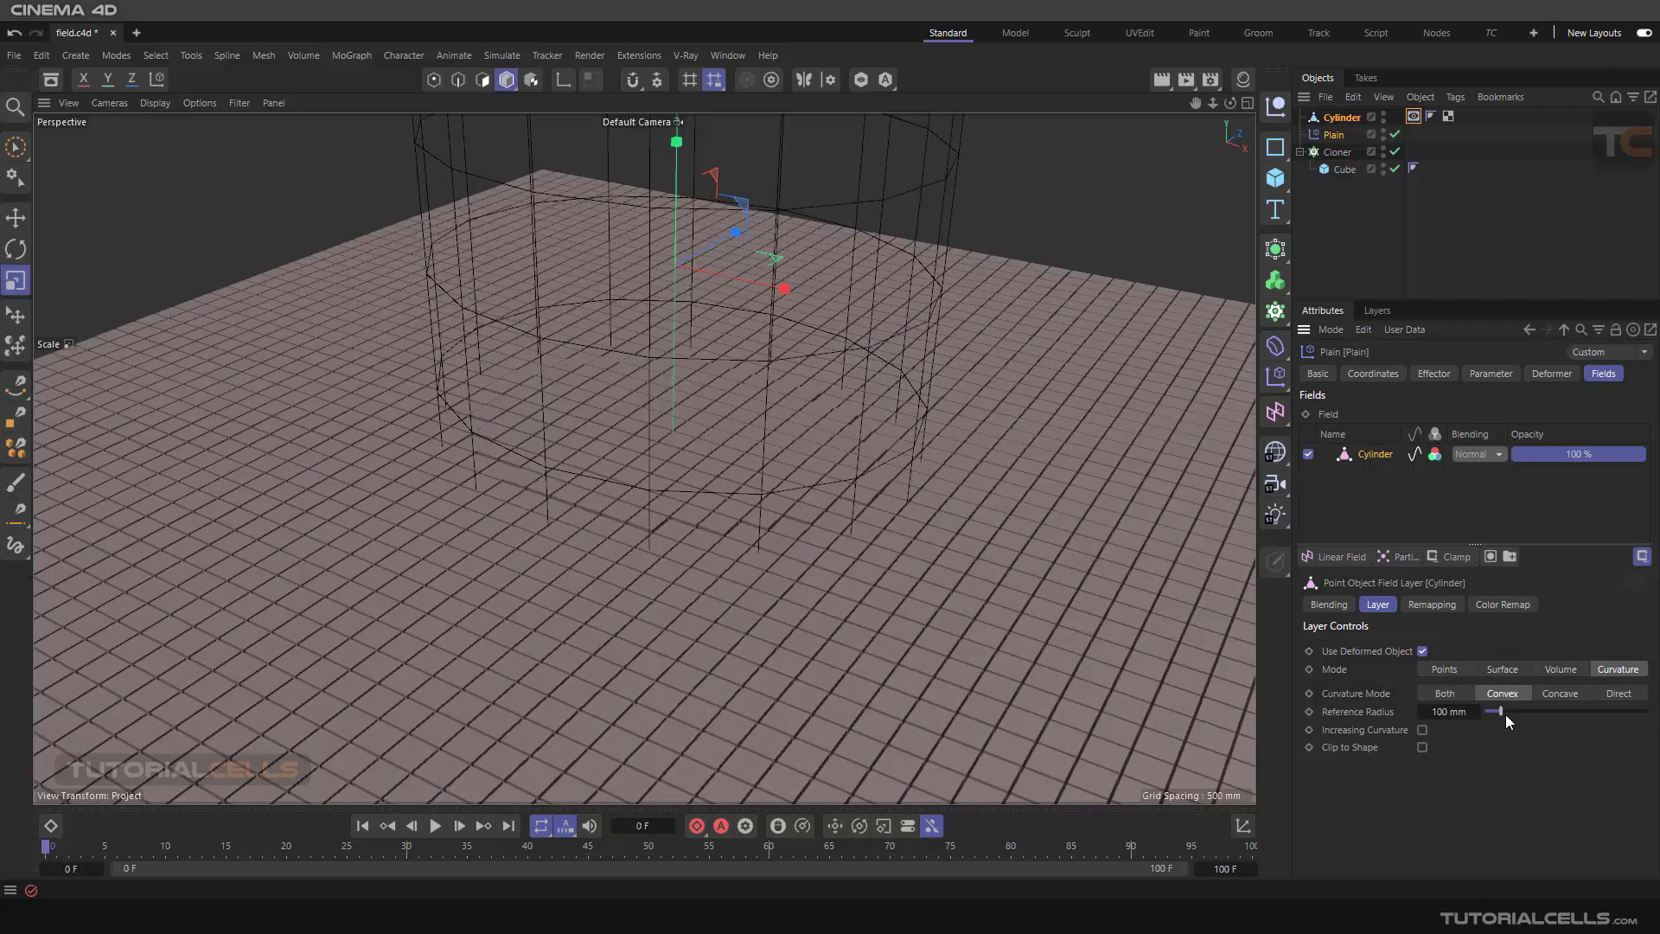
pyautogui.moveTo(1506, 714); pyautogui.dragTo(1527, 714)
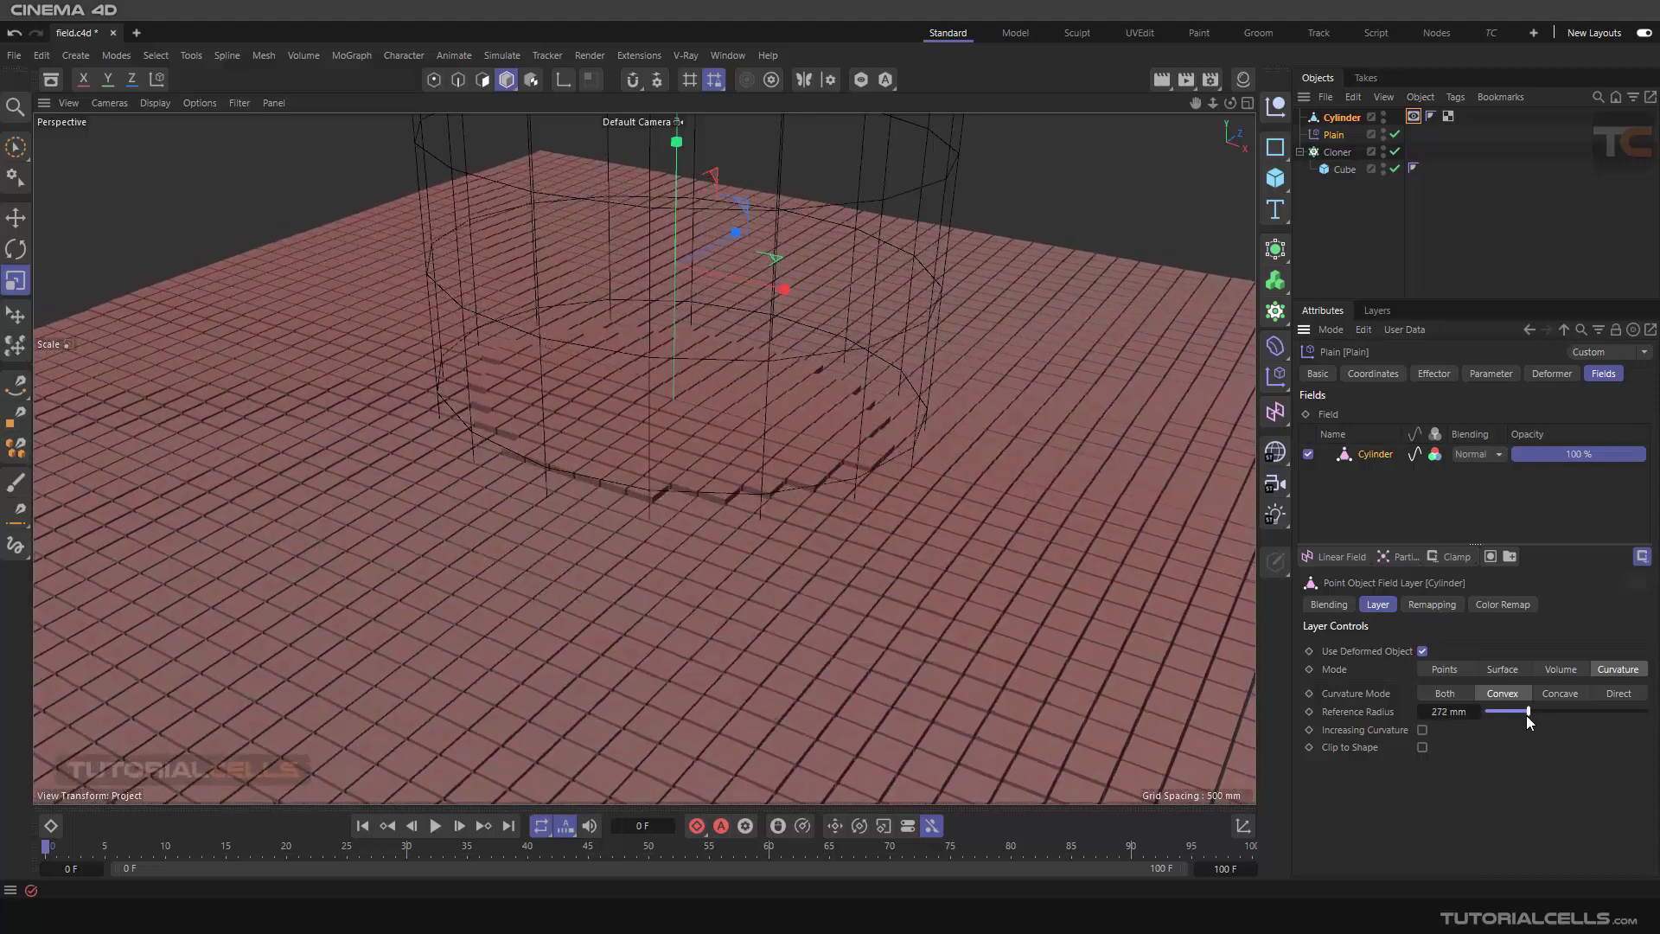
pyautogui.click(1563, 693)
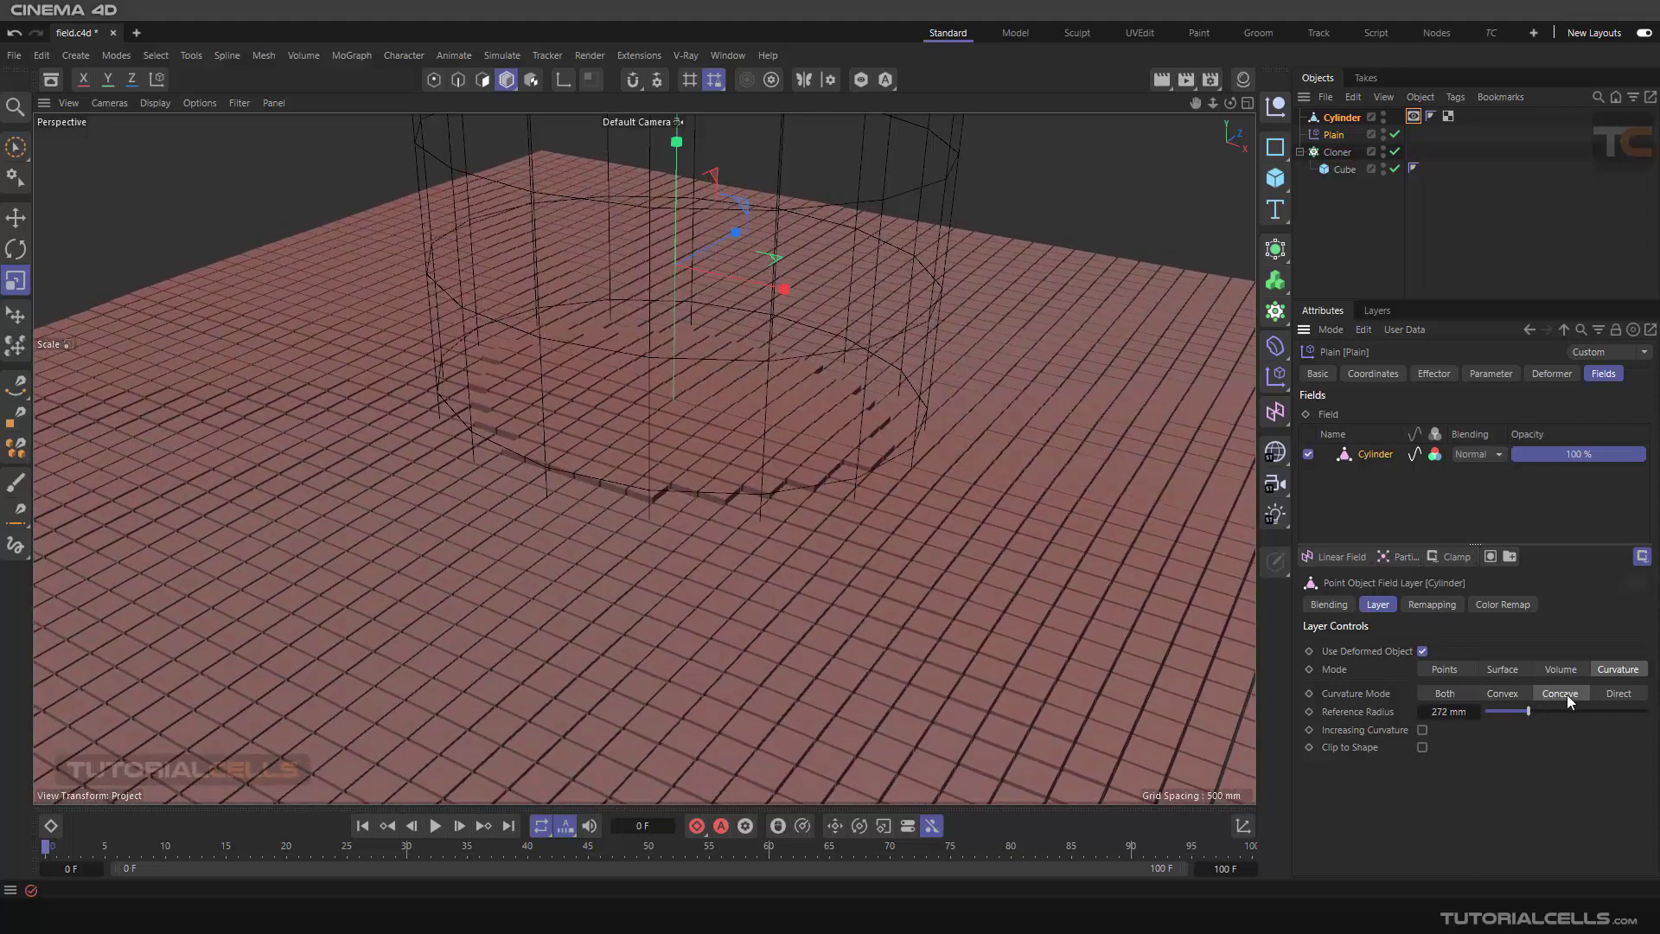
pyautogui.click(1614, 693)
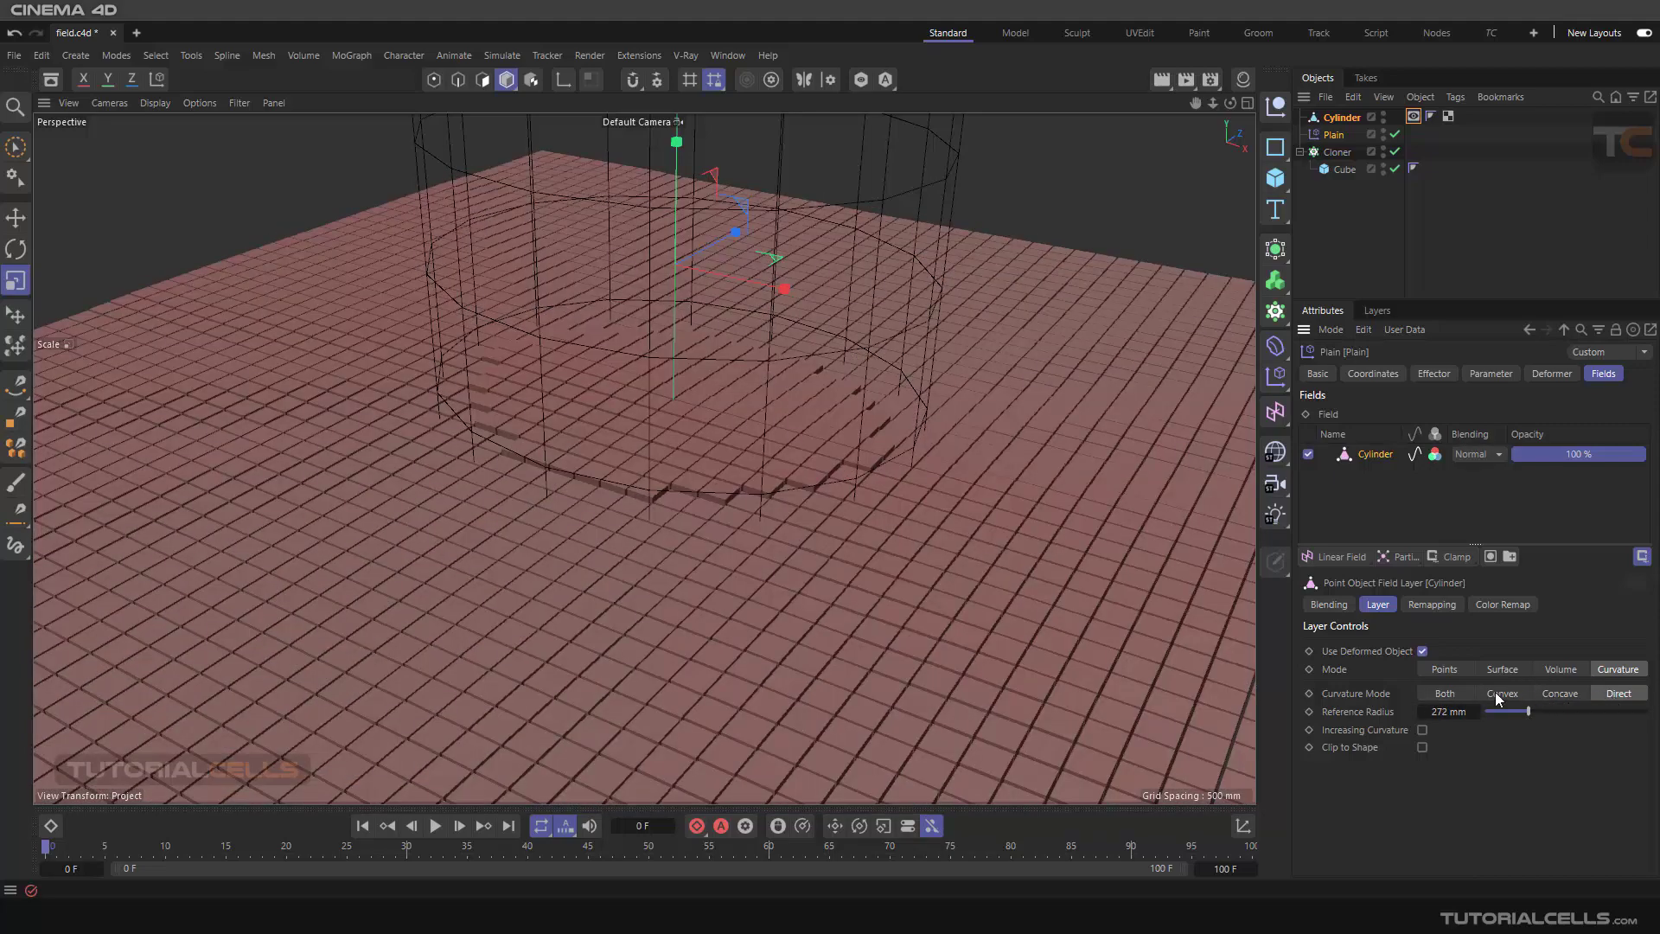
pyautogui.click(1499, 695)
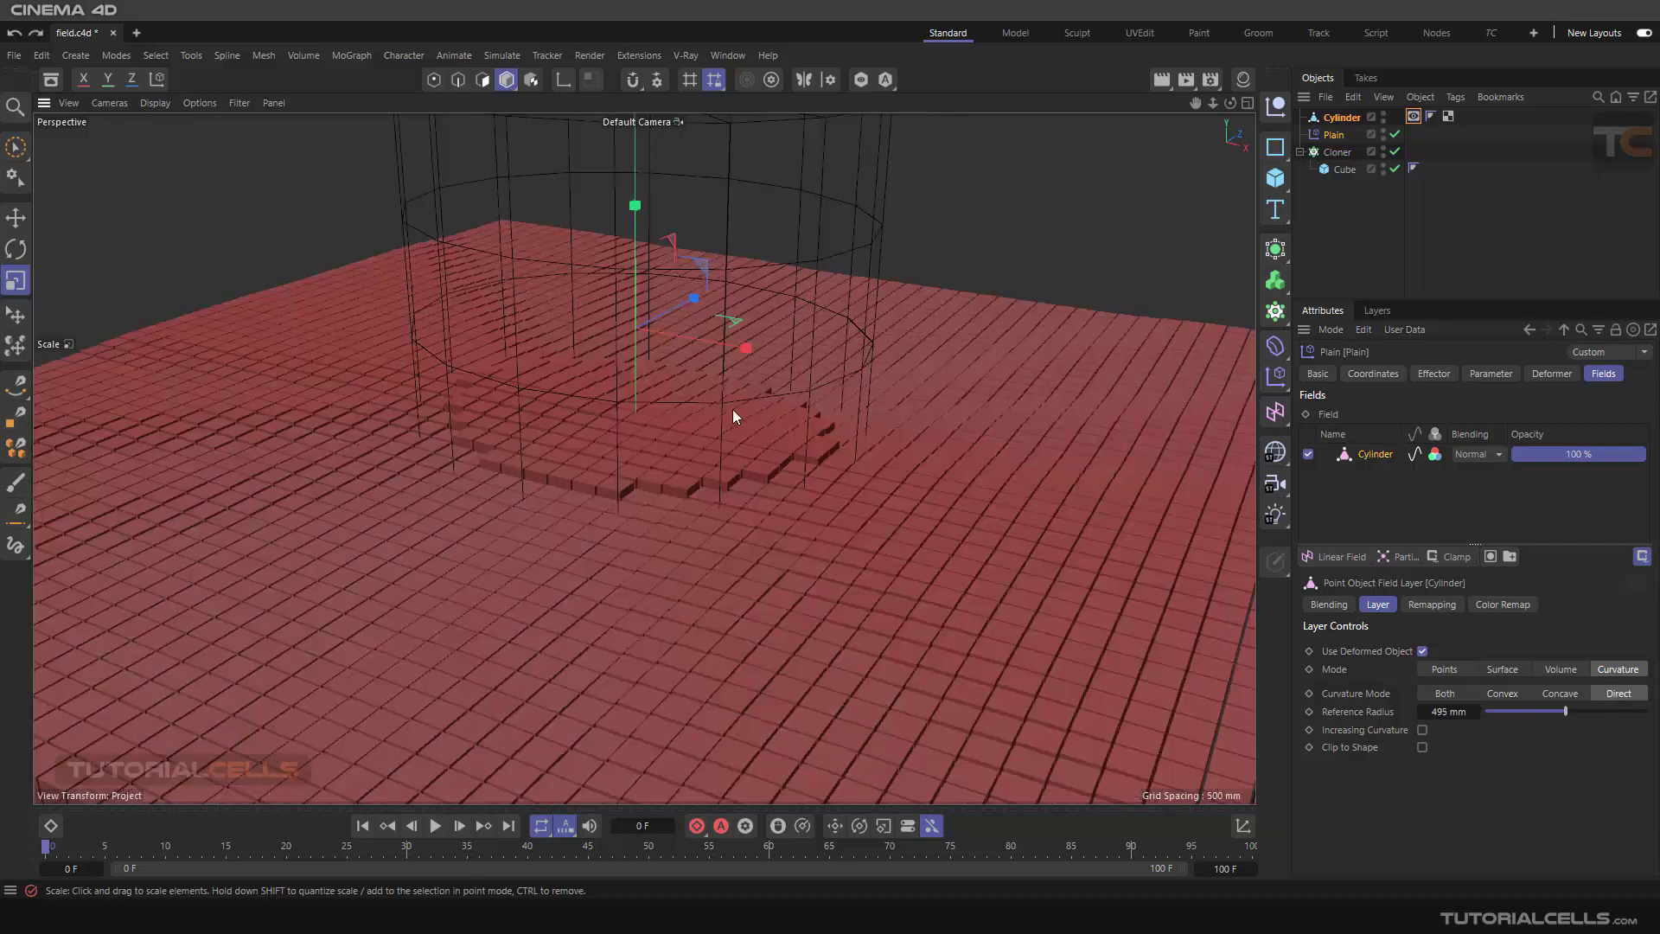
# Stretch the cylinder further along X and set its field layer's curvature mode to Convex with a 701 mm reference radius.
pyautogui.scroll(-5, 722, 413)
pyautogui.moveTo(742, 377); pyautogui.dragTo(932, 415)
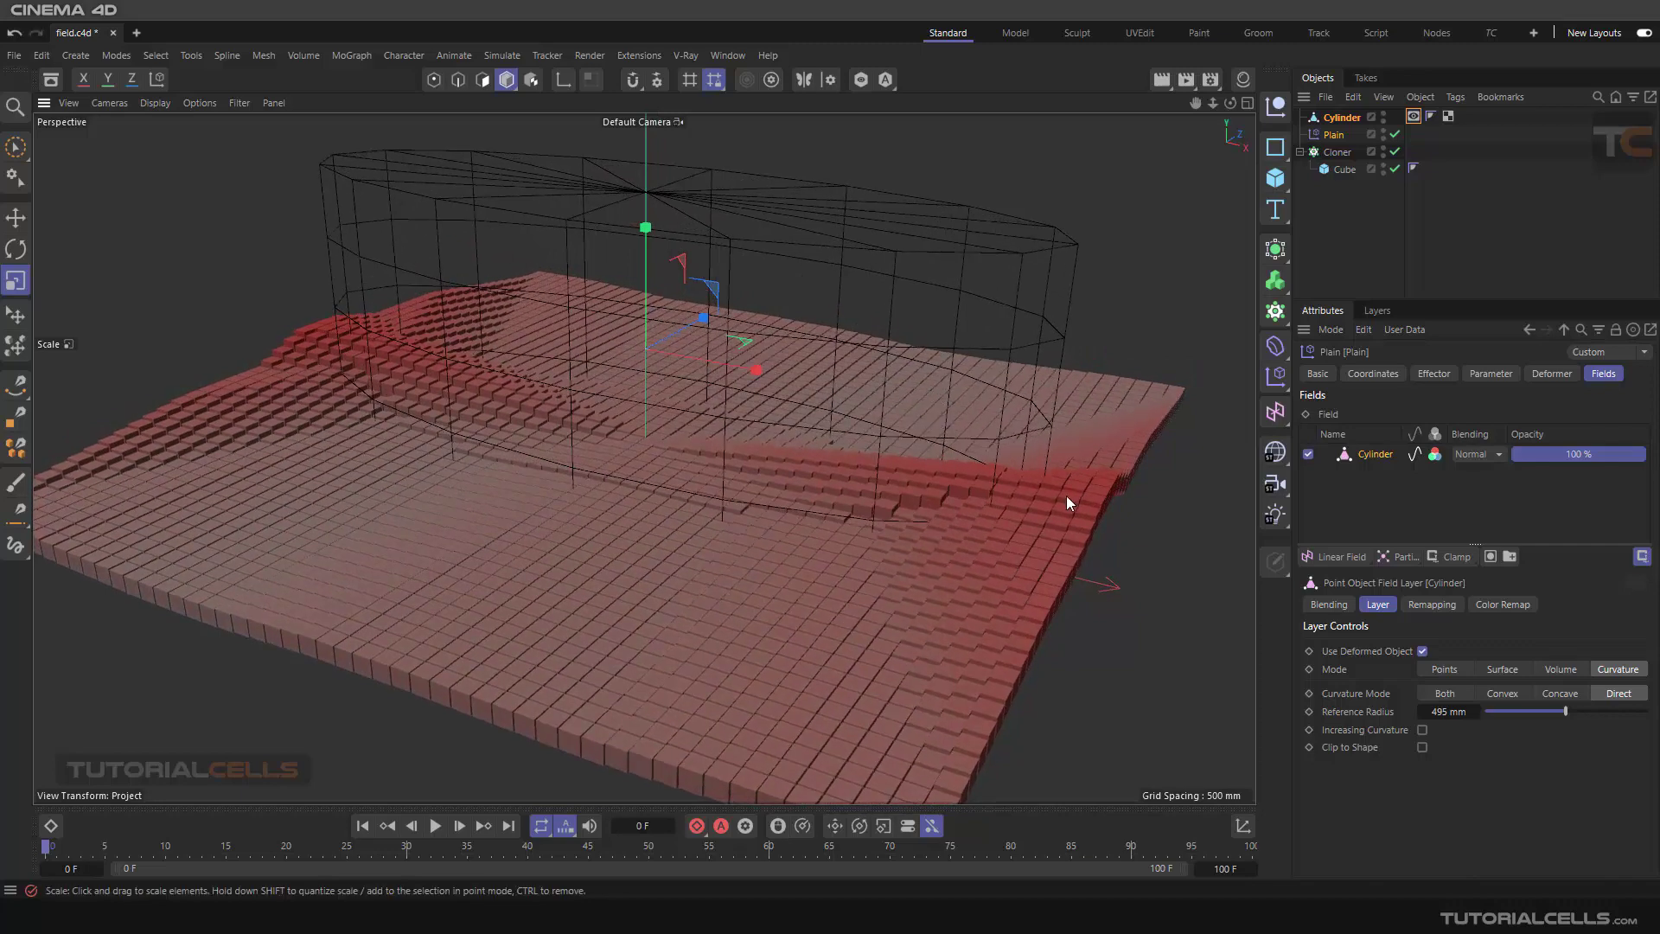
pyautogui.click(1548, 699)
pyautogui.click(1509, 700)
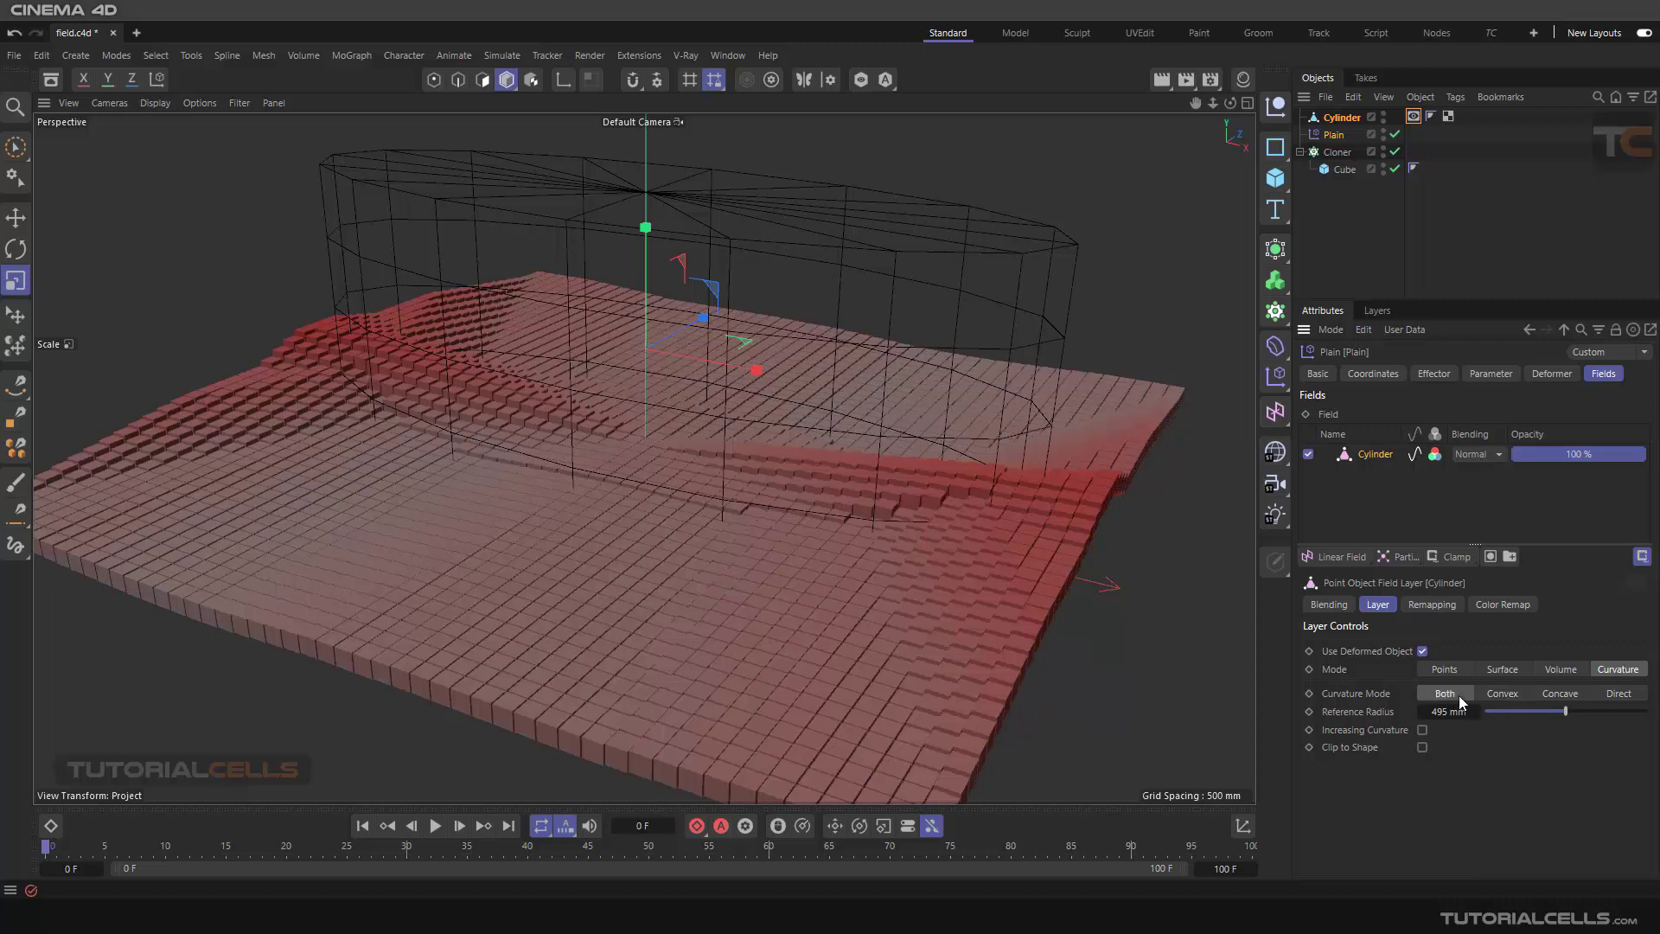
pyautogui.moveTo(1559, 718); pyautogui.dragTo(1599, 709)
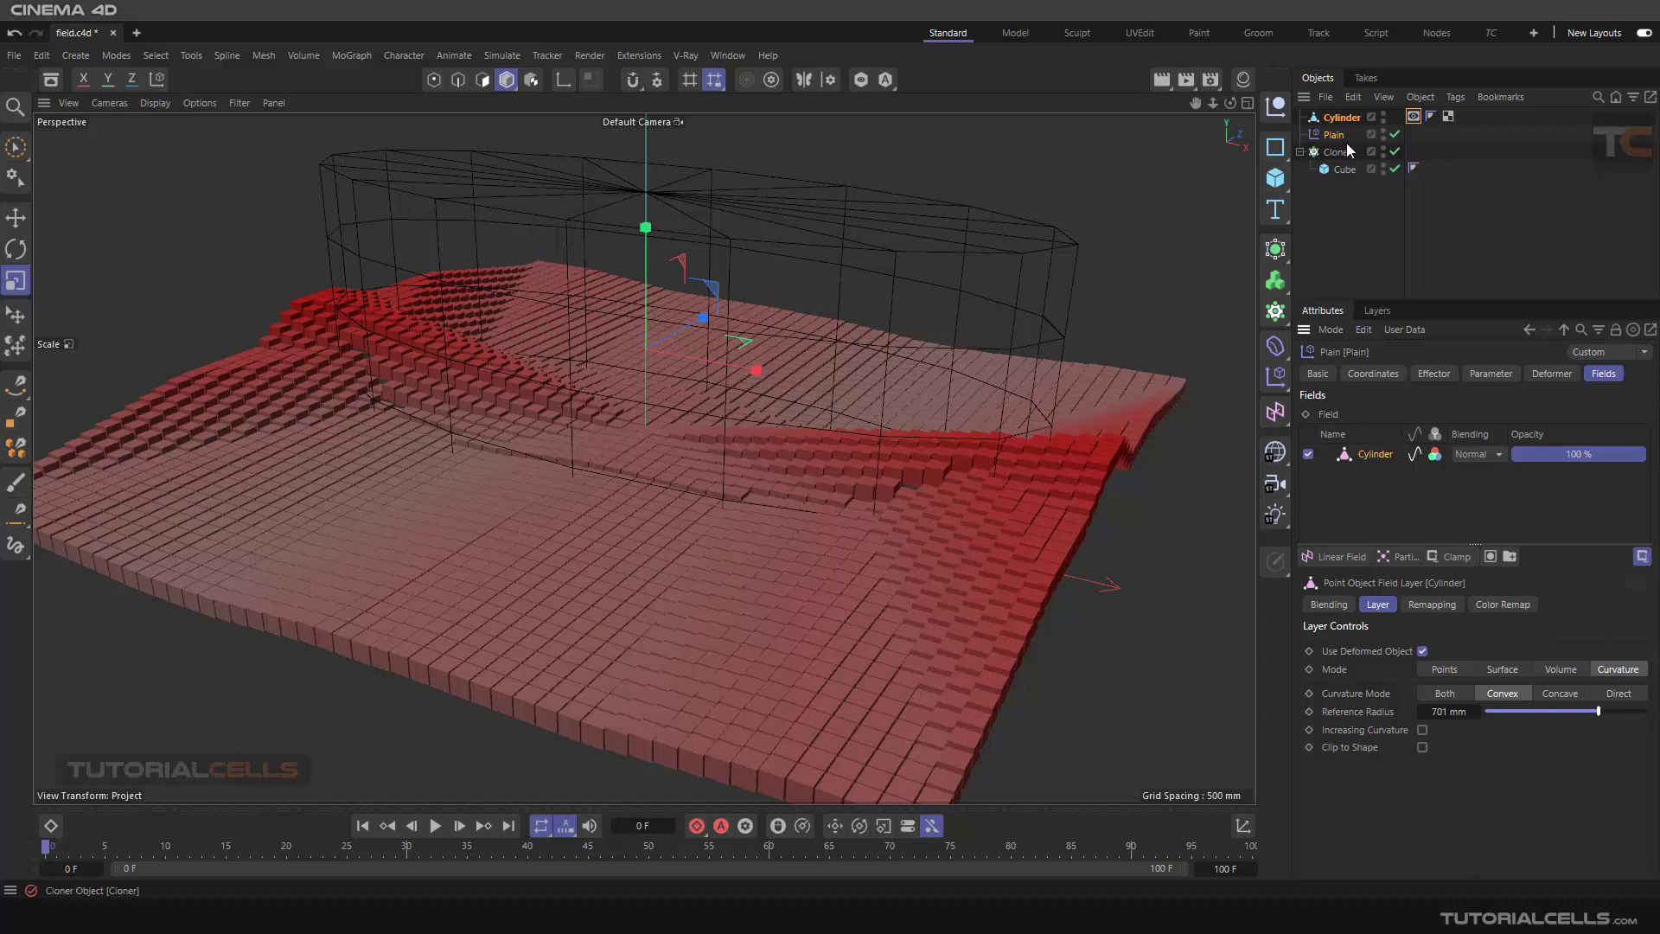
# Delete the cylinder and the Plain effector, leaving only the Cloner with its cube.
pyautogui.click(1335, 119)
pyautogui.press('Delete')
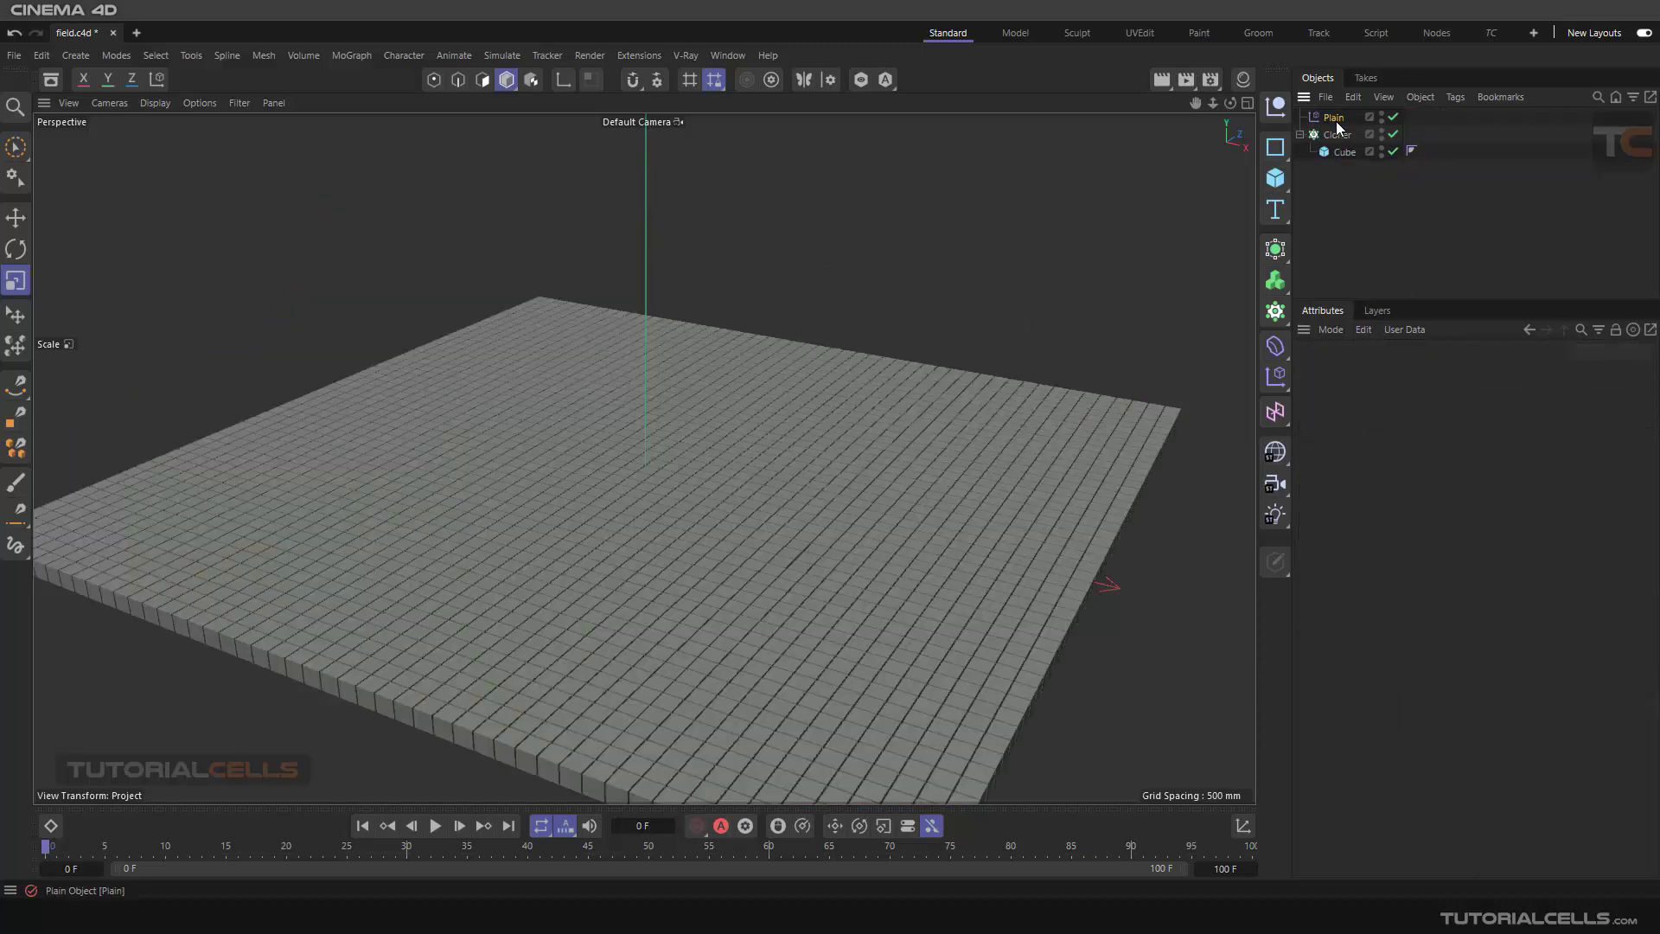
pyautogui.click(1336, 121)
pyautogui.press('Delete')
pyautogui.click(1330, 117)
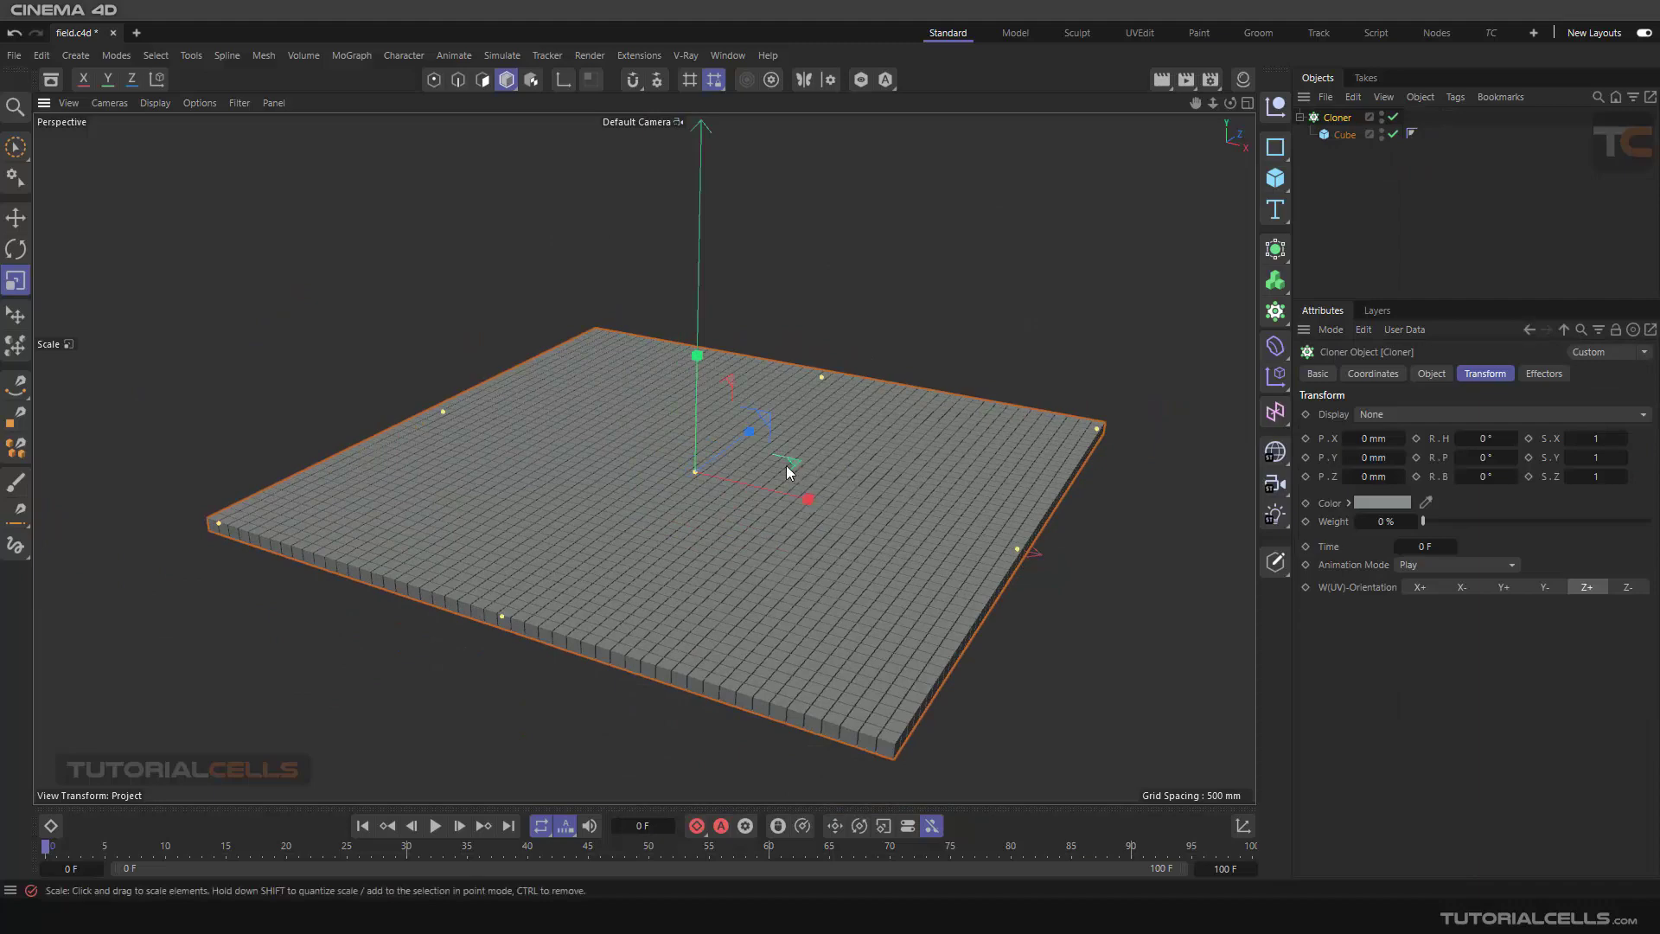
pyautogui.keyDown('alt'); pyautogui.moveTo(786, 466); pyautogui.dragTo(696, 477); pyautogui.keyUp('alt')
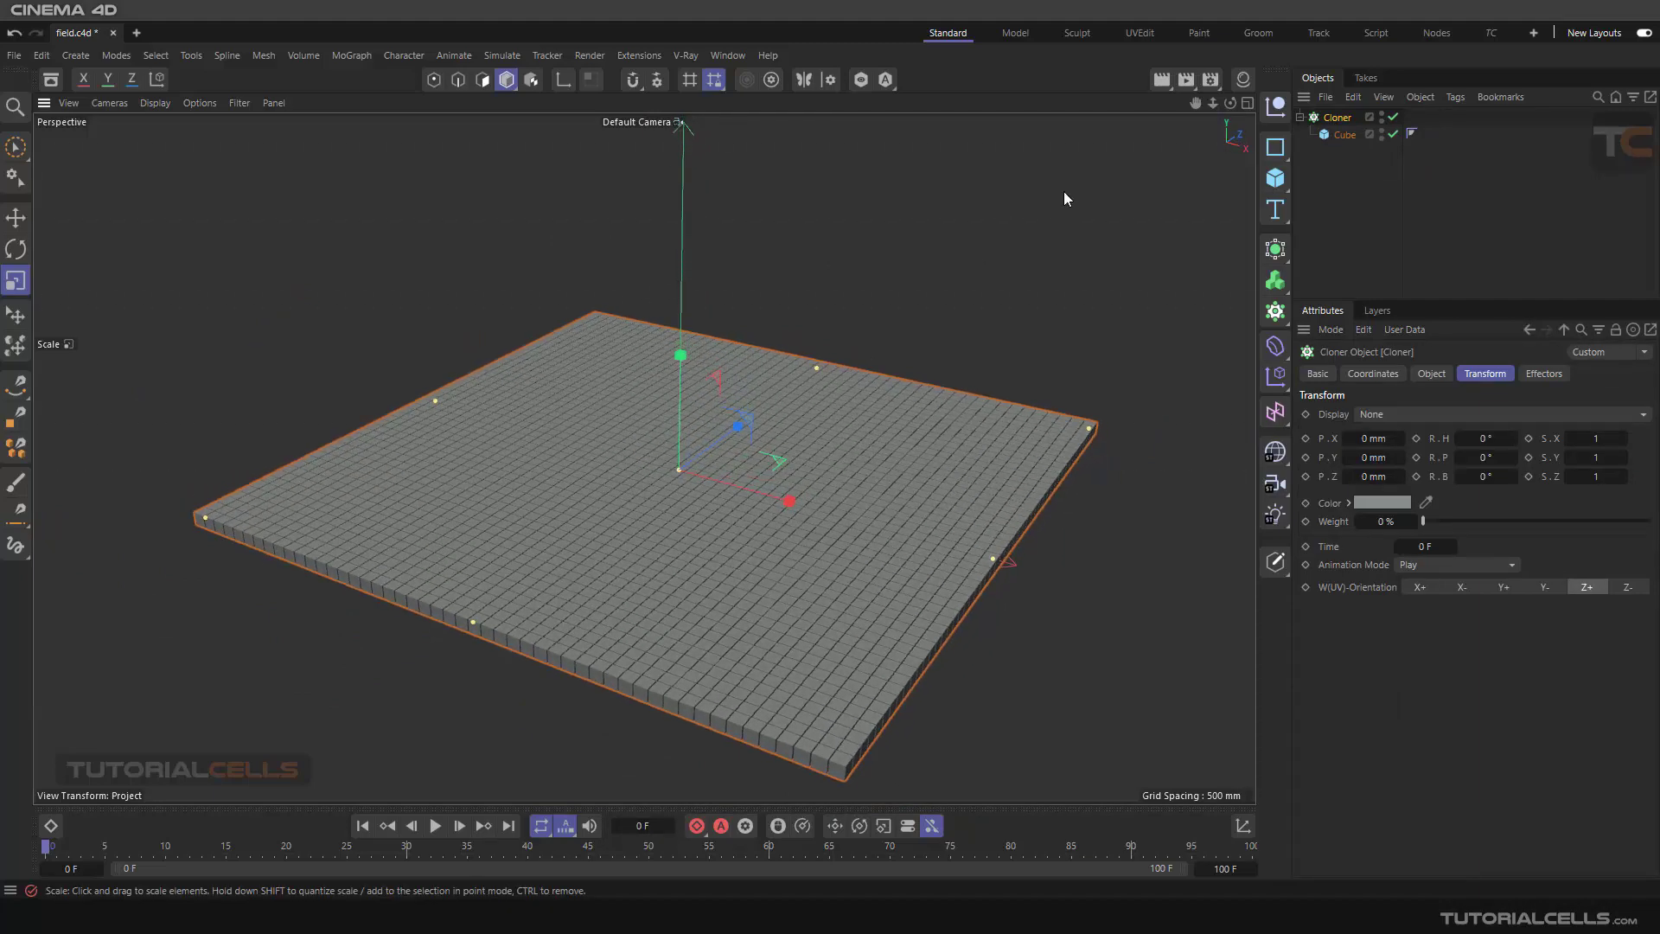
# Add a Circle spline and lay it flat in the XZ plane over the cube grid.
pyautogui.click(1277, 149)
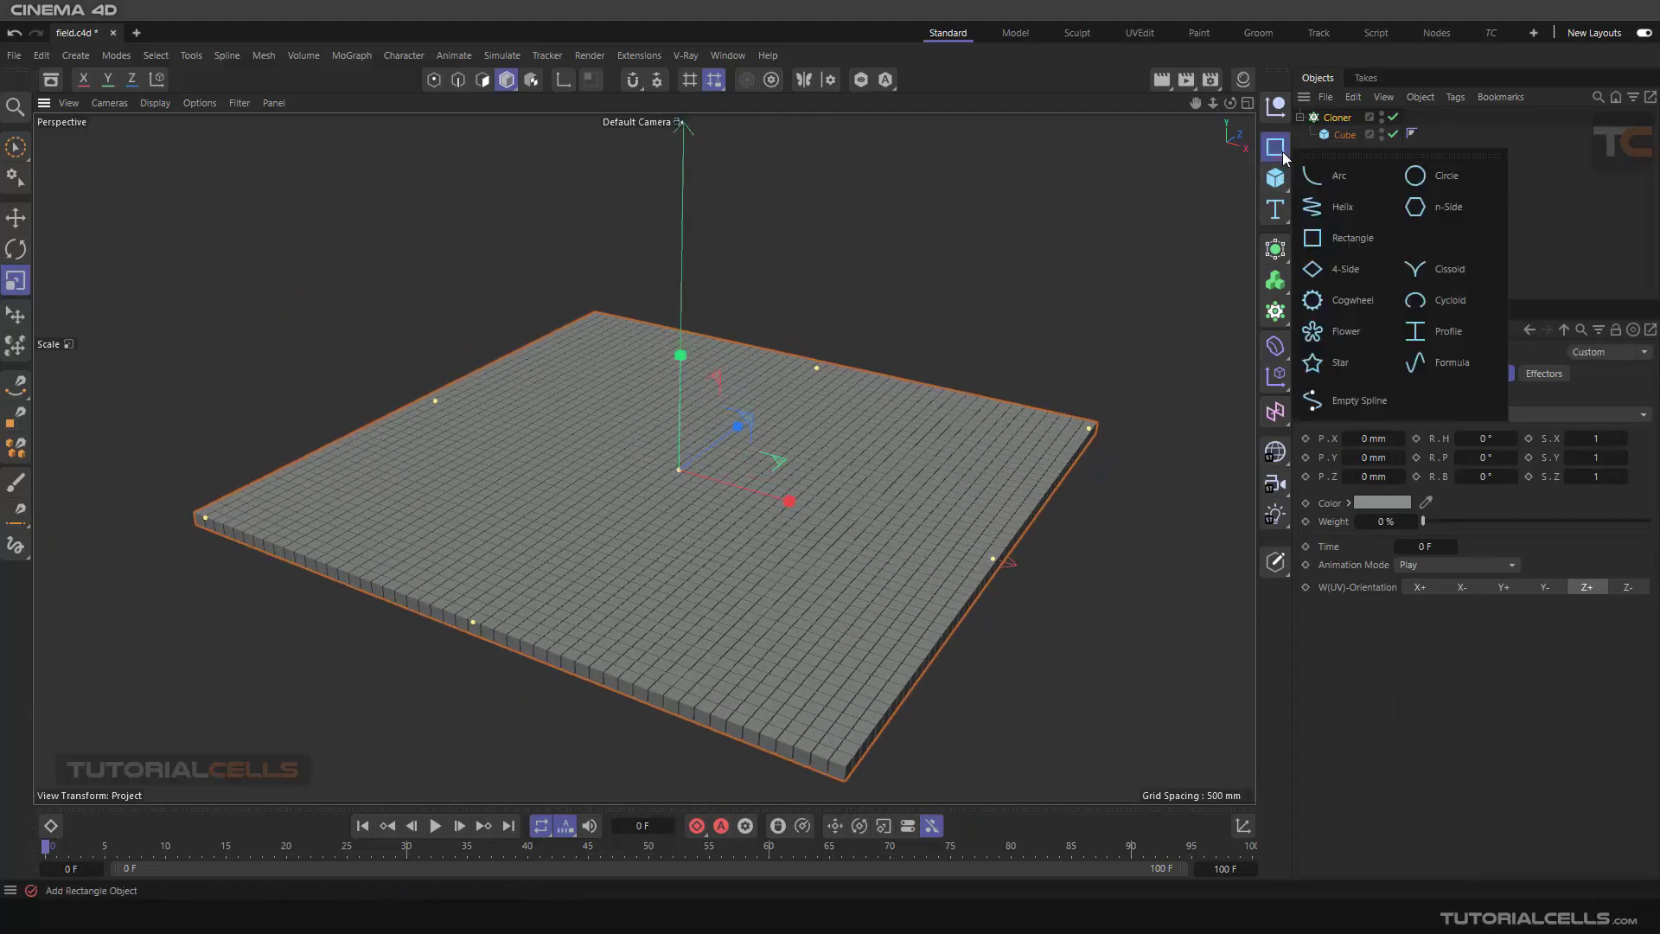
pyautogui.click(1435, 176)
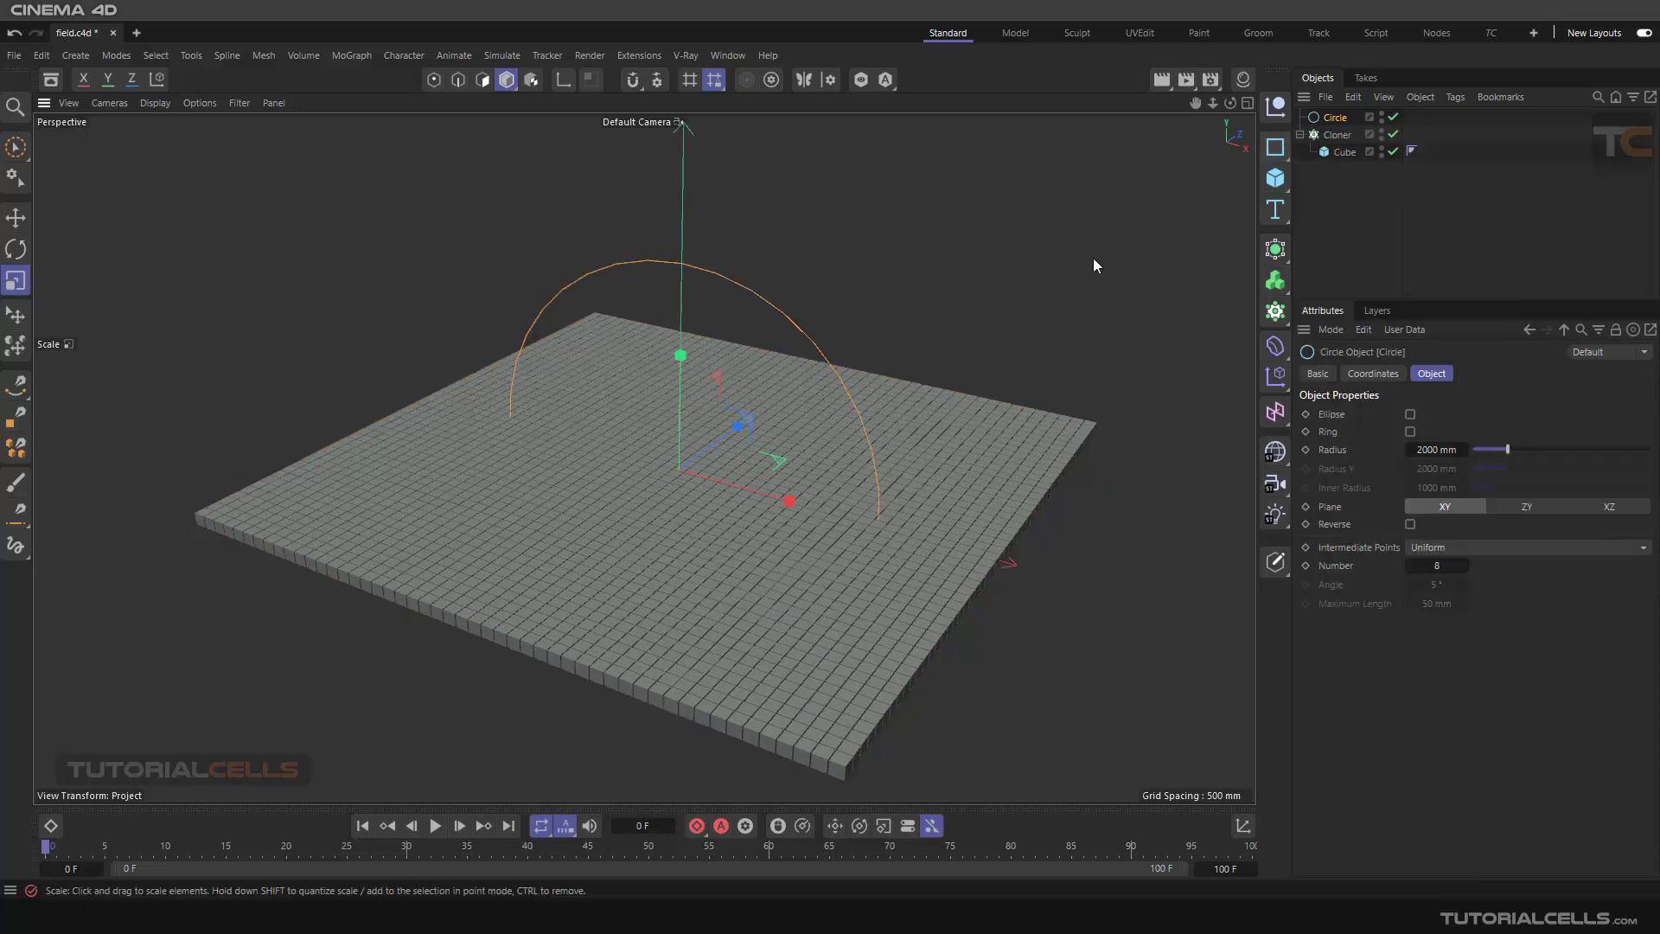
pyautogui.click(1517, 508)
pyautogui.click(1575, 506)
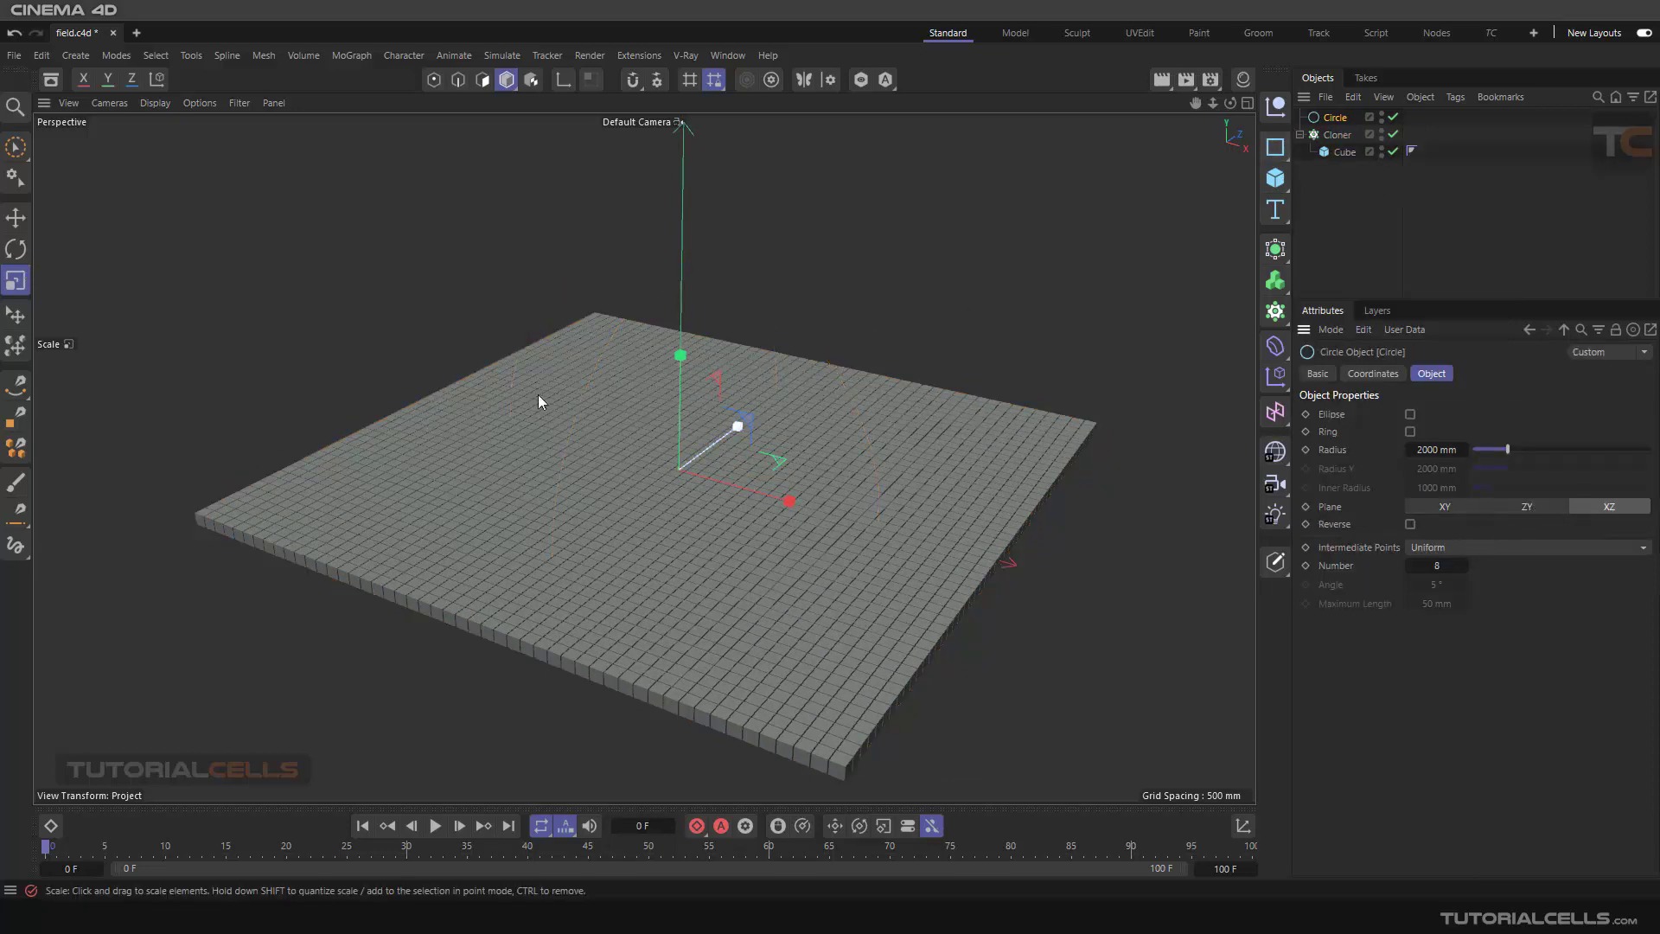
pyautogui.press('e')
pyautogui.moveTo(679, 368); pyautogui.dragTo(708, 481)
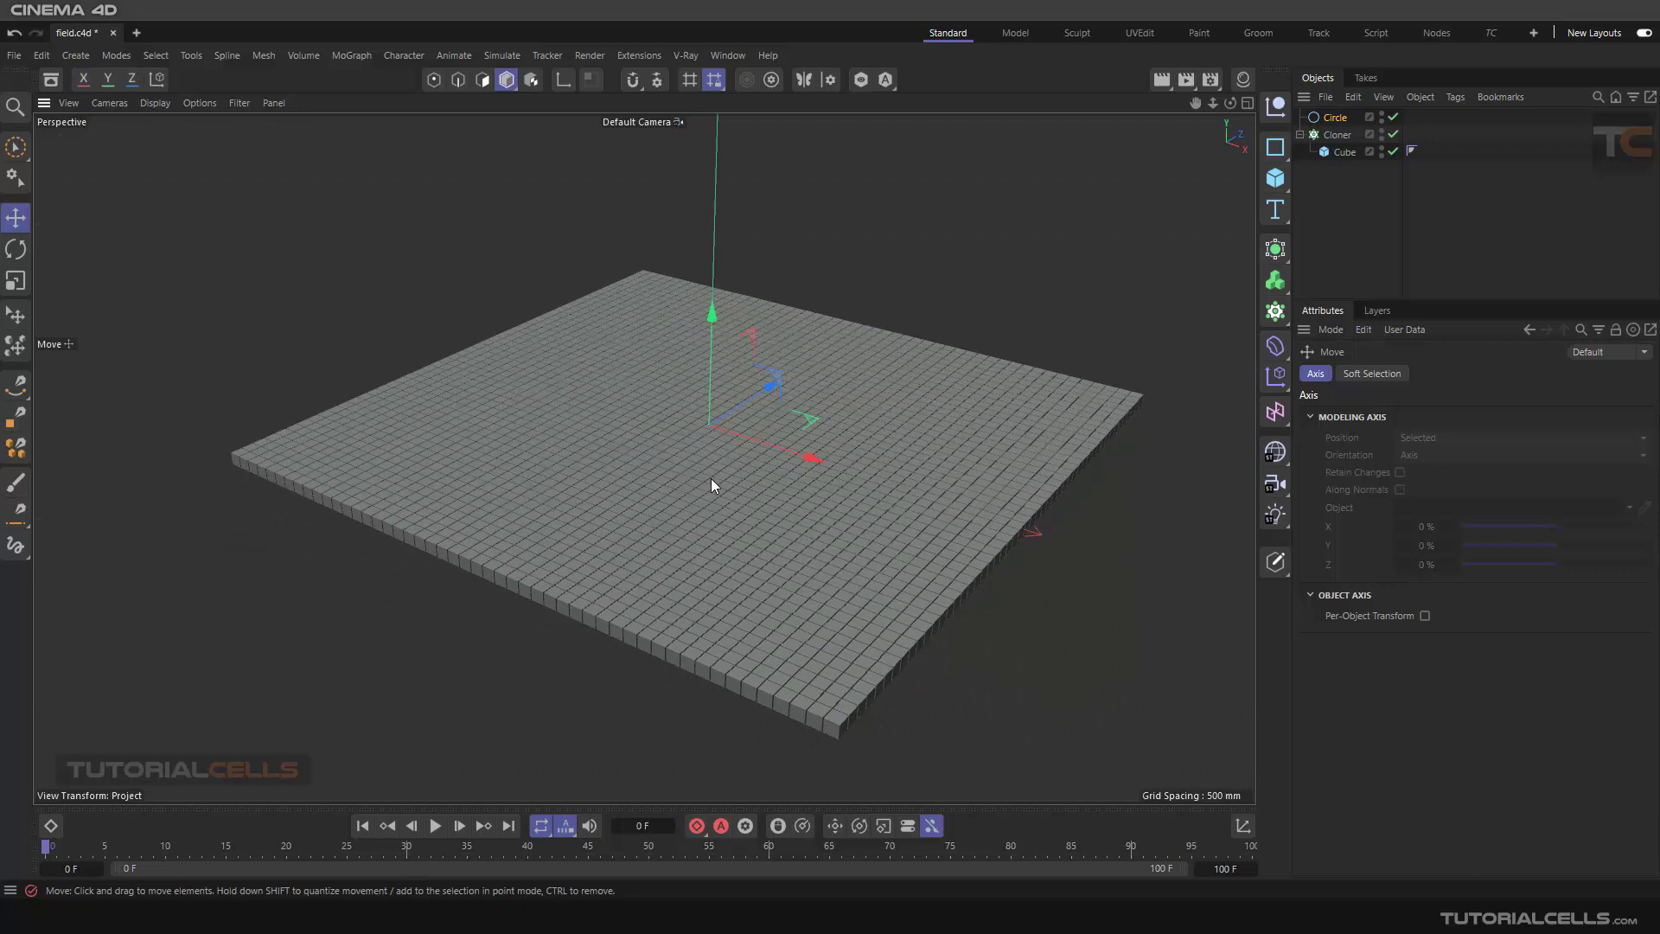
# Add a Plain effector to the Cloner.
pyautogui.click(1337, 135)
pyautogui.click(349, 56)
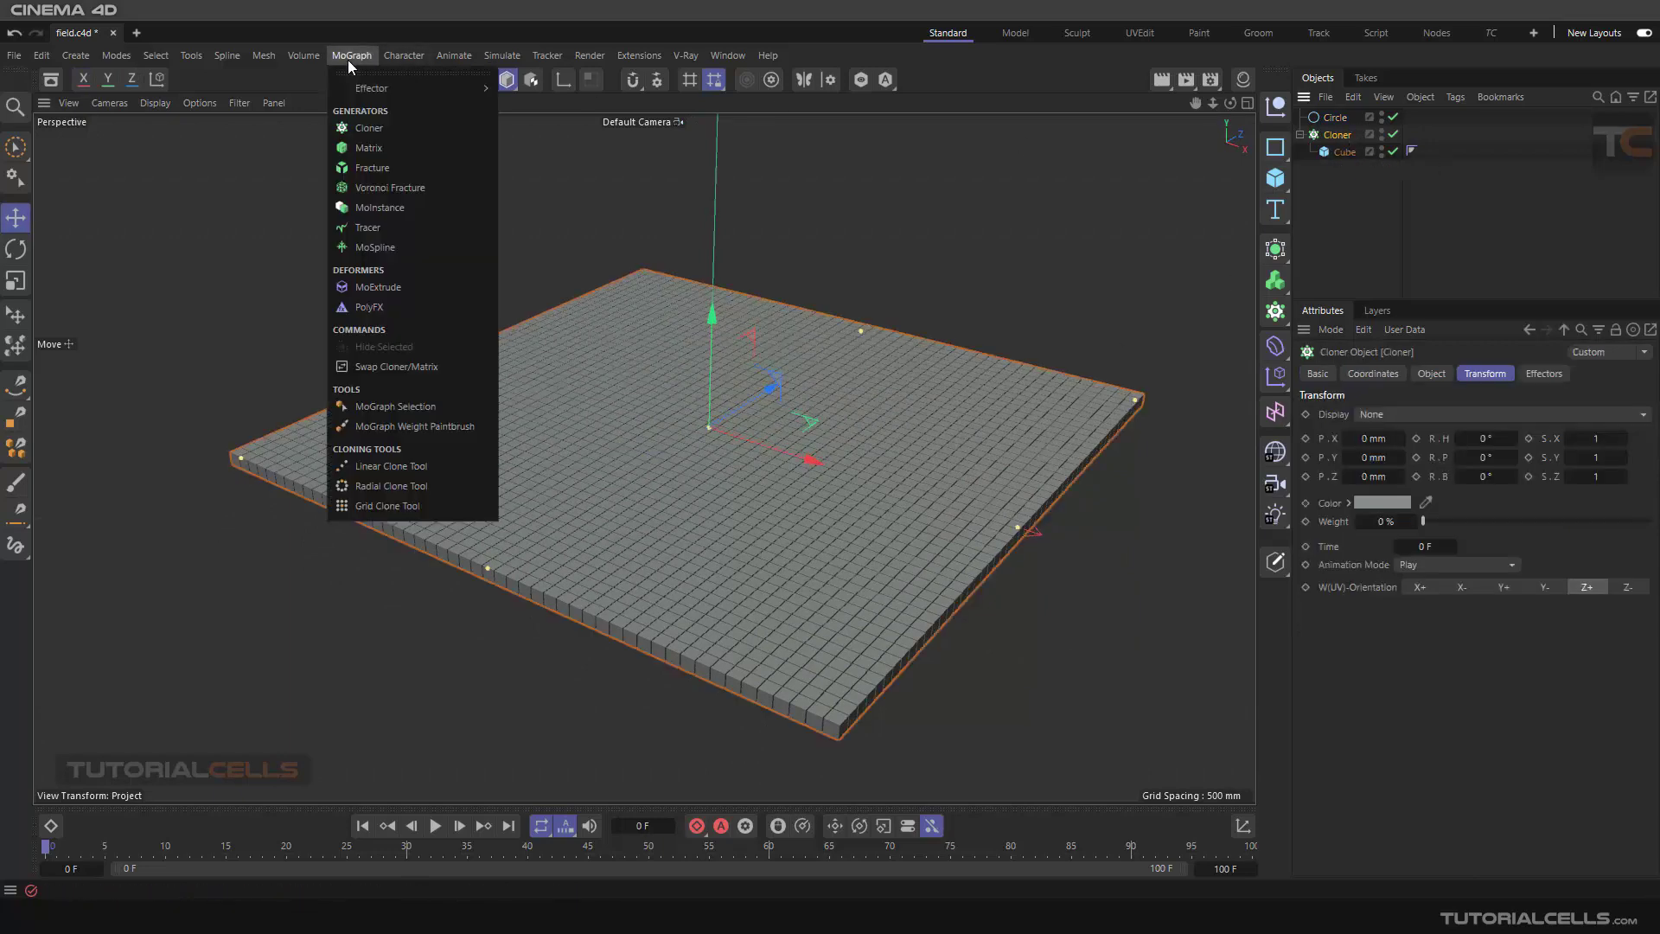
pyautogui.moveTo(375, 88)
pyautogui.click(524, 99)
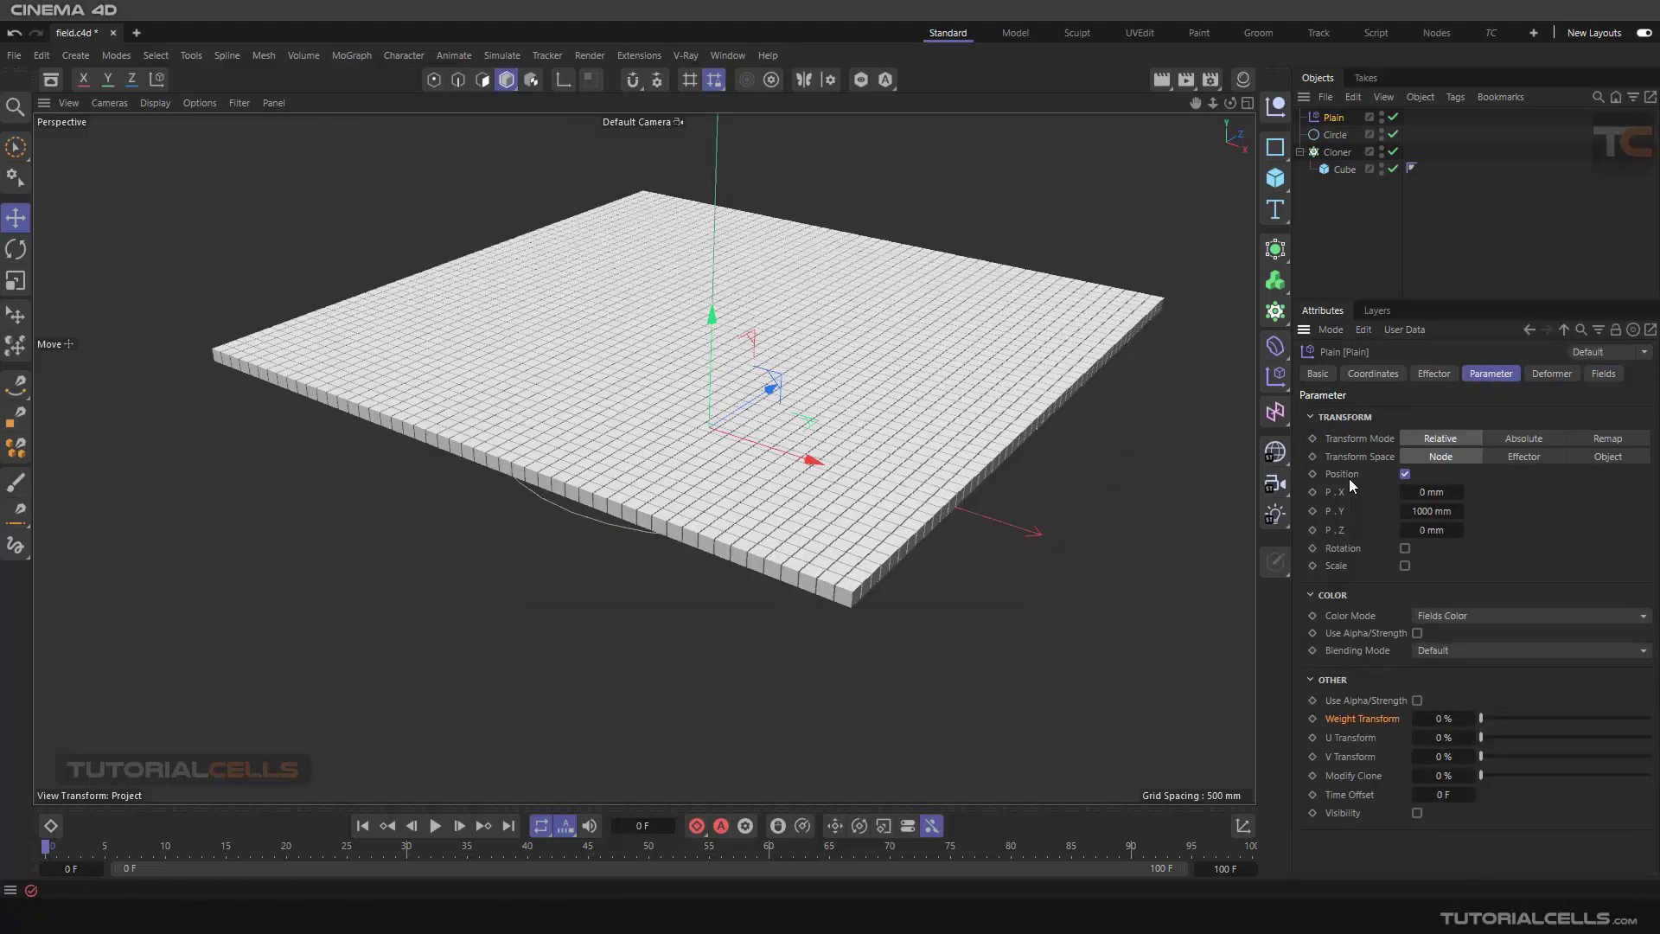
# Add a Spline Object field layer to the Plain effector using the Circle, and inspect its effect on the cubes.
pyautogui.click(1601, 373)
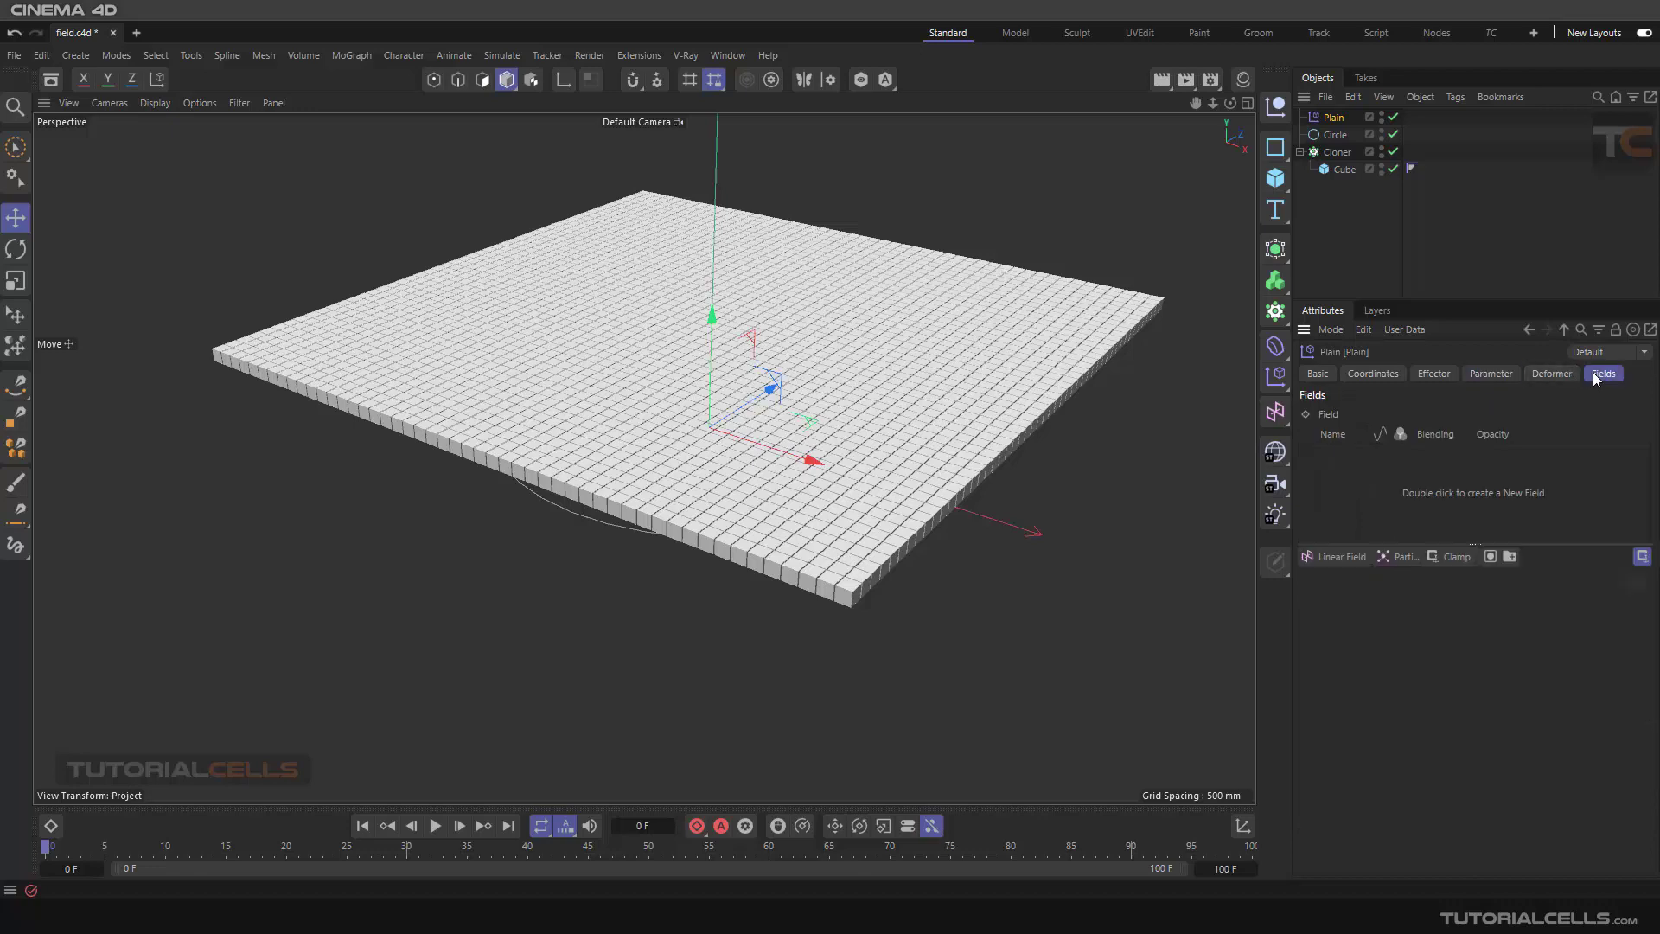
pyautogui.click(1392, 560)
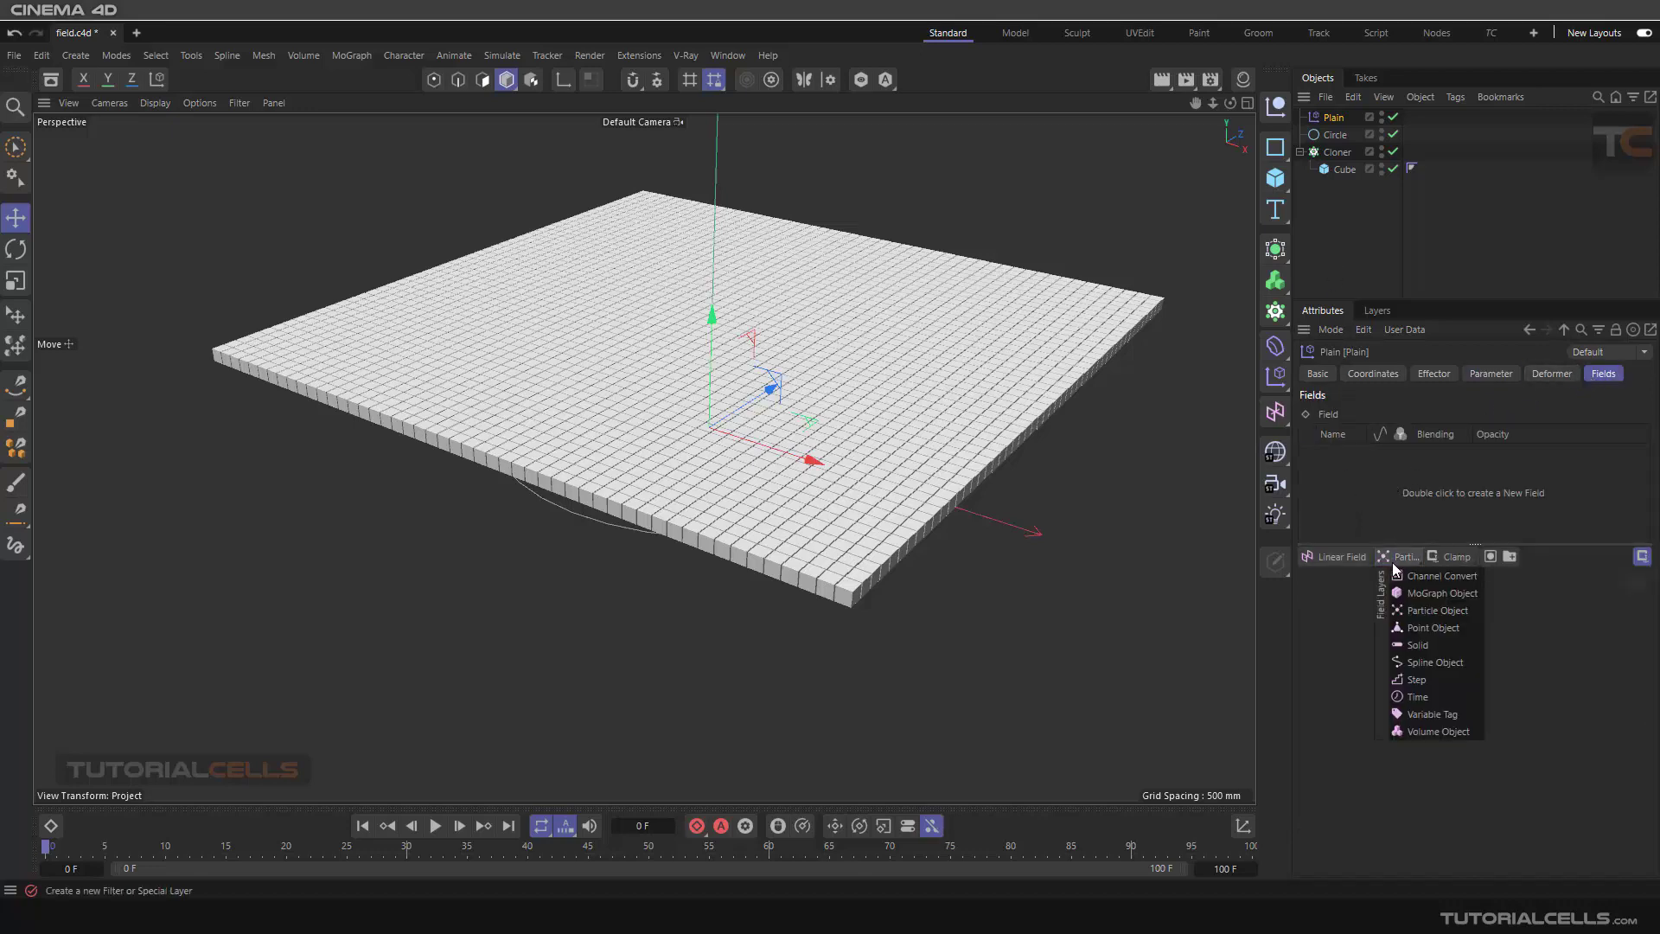
pyautogui.click(1428, 662)
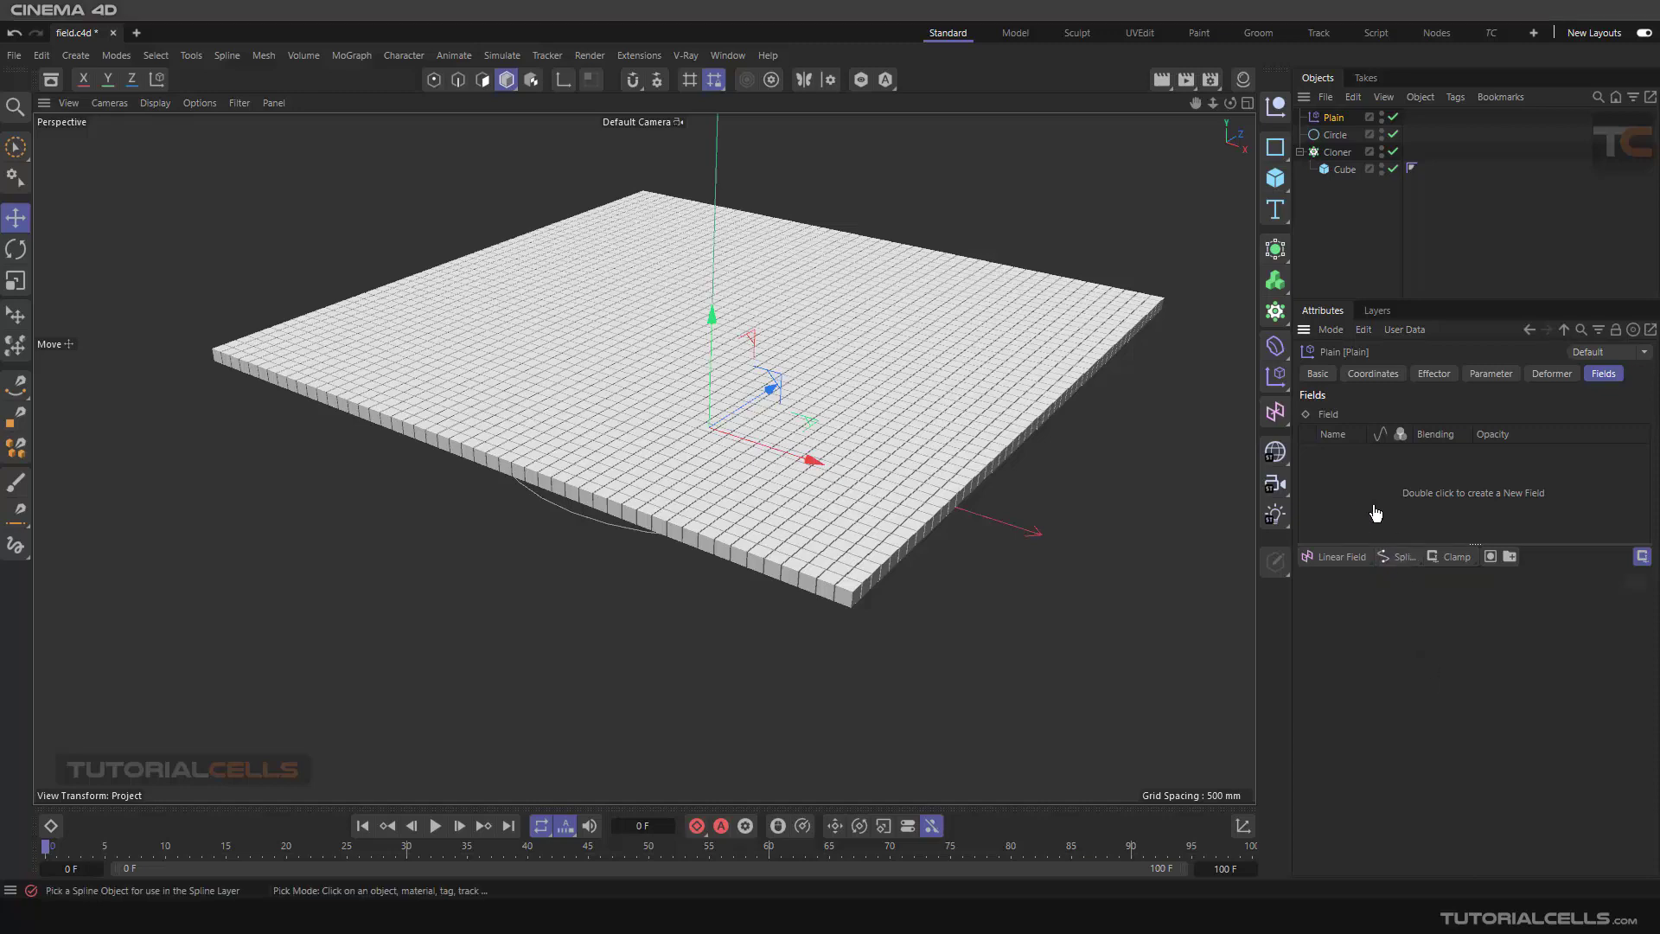
pyautogui.click(1342, 138)
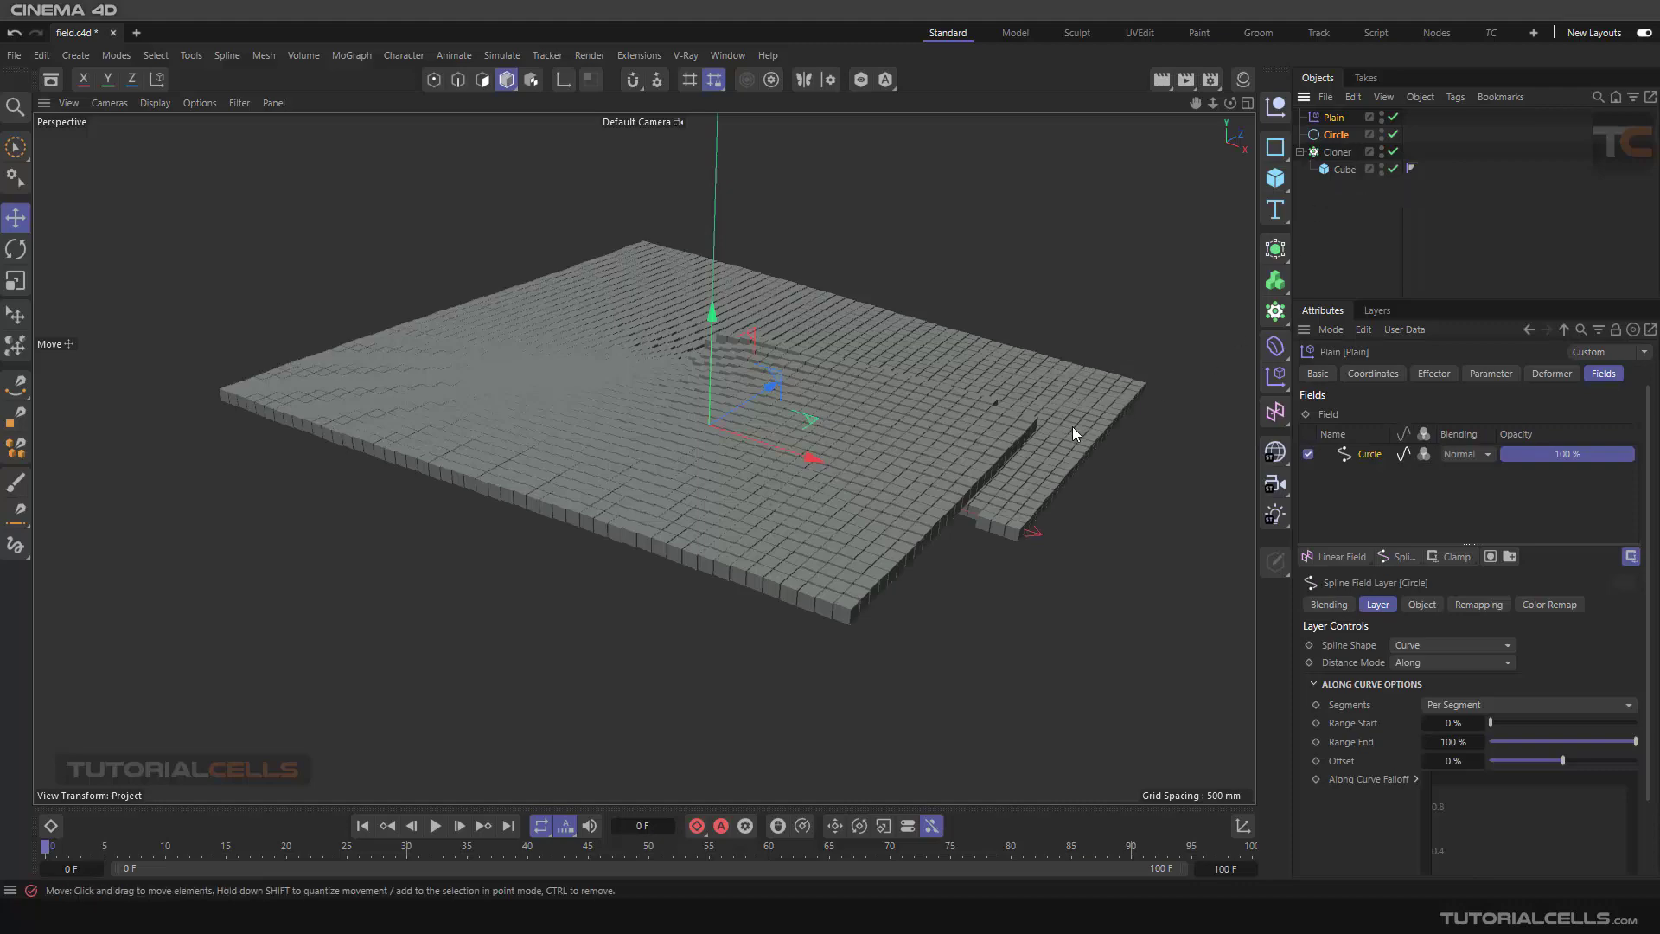
pyautogui.keyDown('alt'); pyautogui.moveTo(1076, 418); pyautogui.dragTo(708, 485); pyautogui.keyUp('alt')
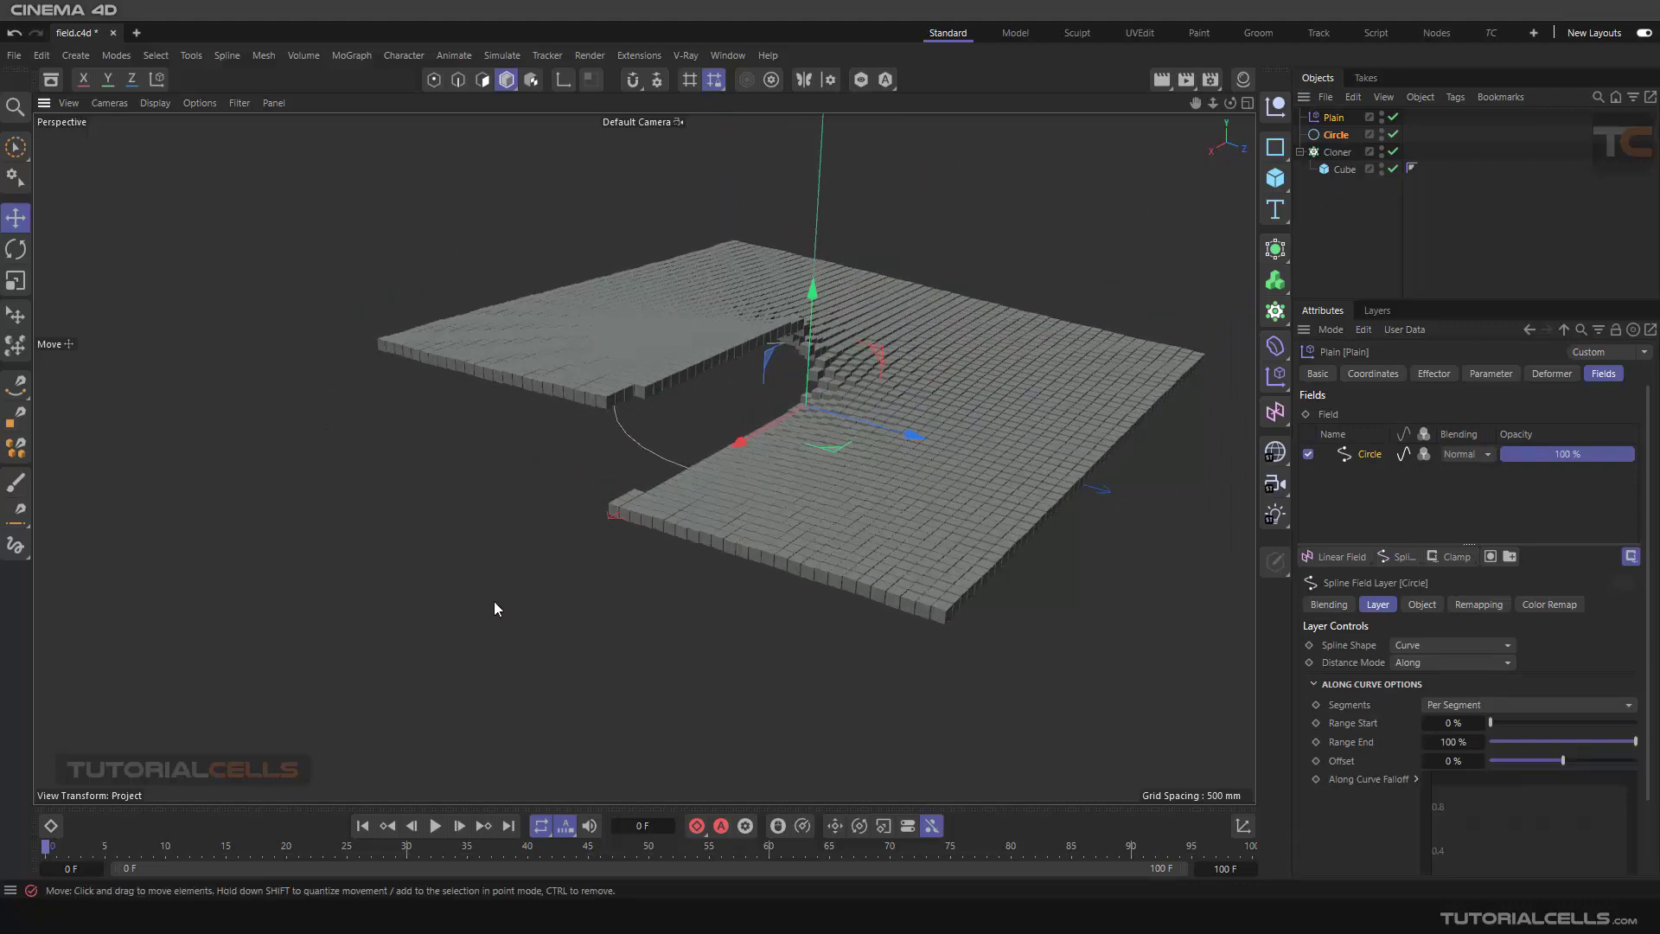
pyautogui.keyDown('alt'); pyautogui.moveTo(677, 491); pyautogui.dragTo(718, 488); pyautogui.keyUp('alt')
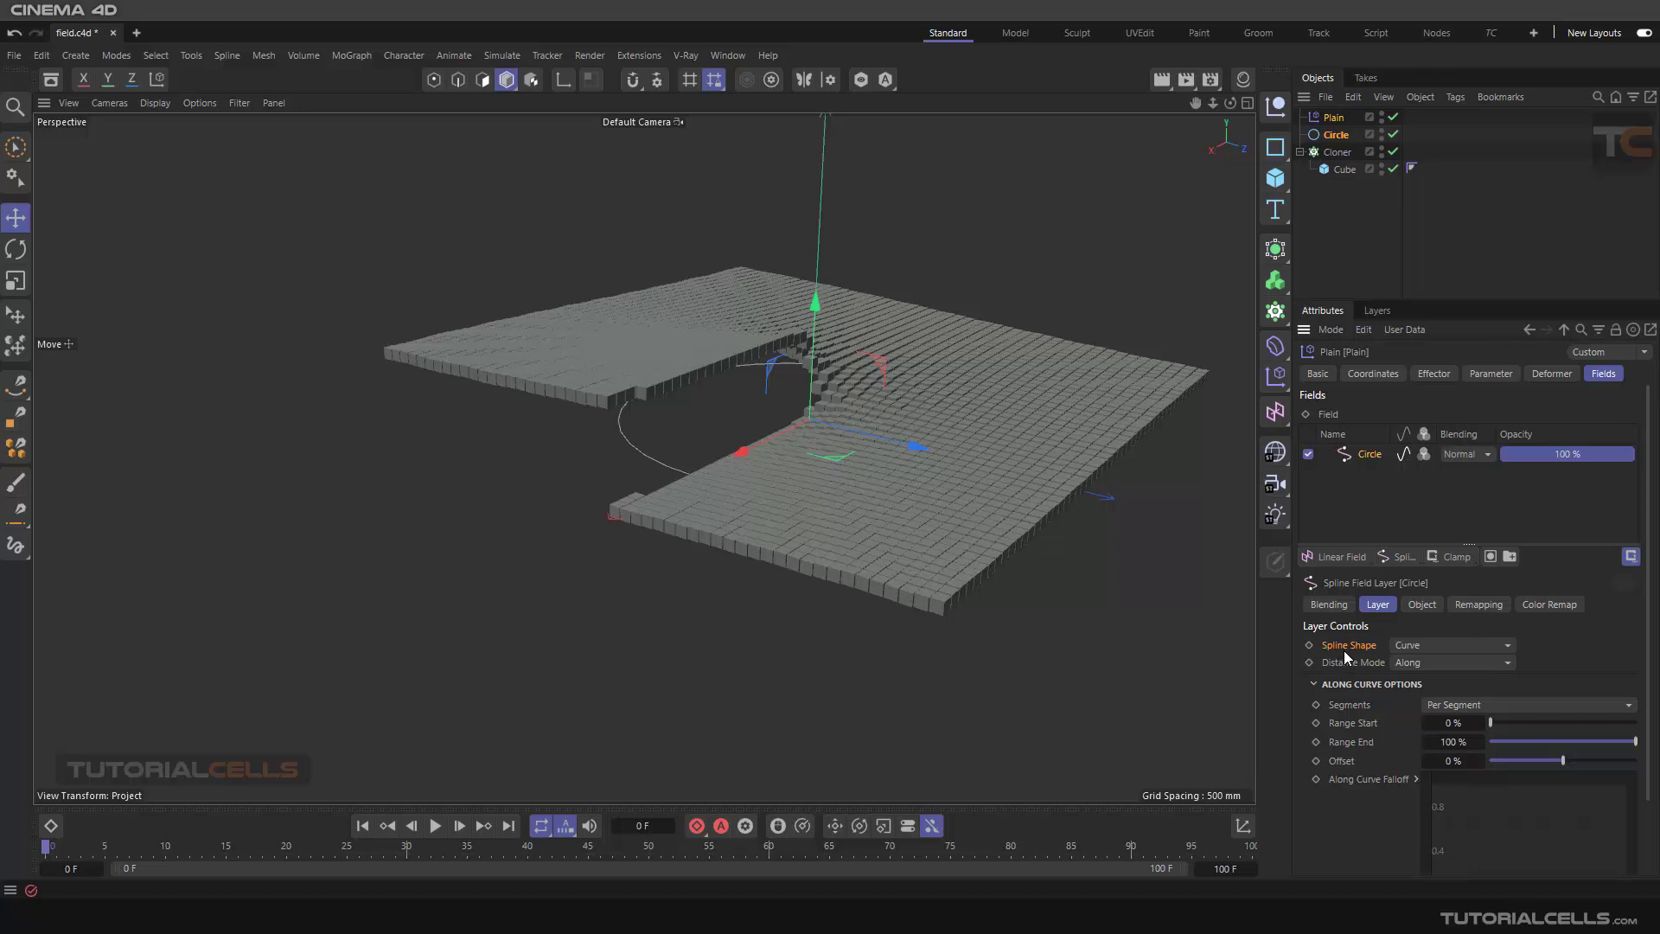
# Set the Circle layer's spline shape to Mask and its mask projection to Along Y.
pyautogui.click(1408, 646)
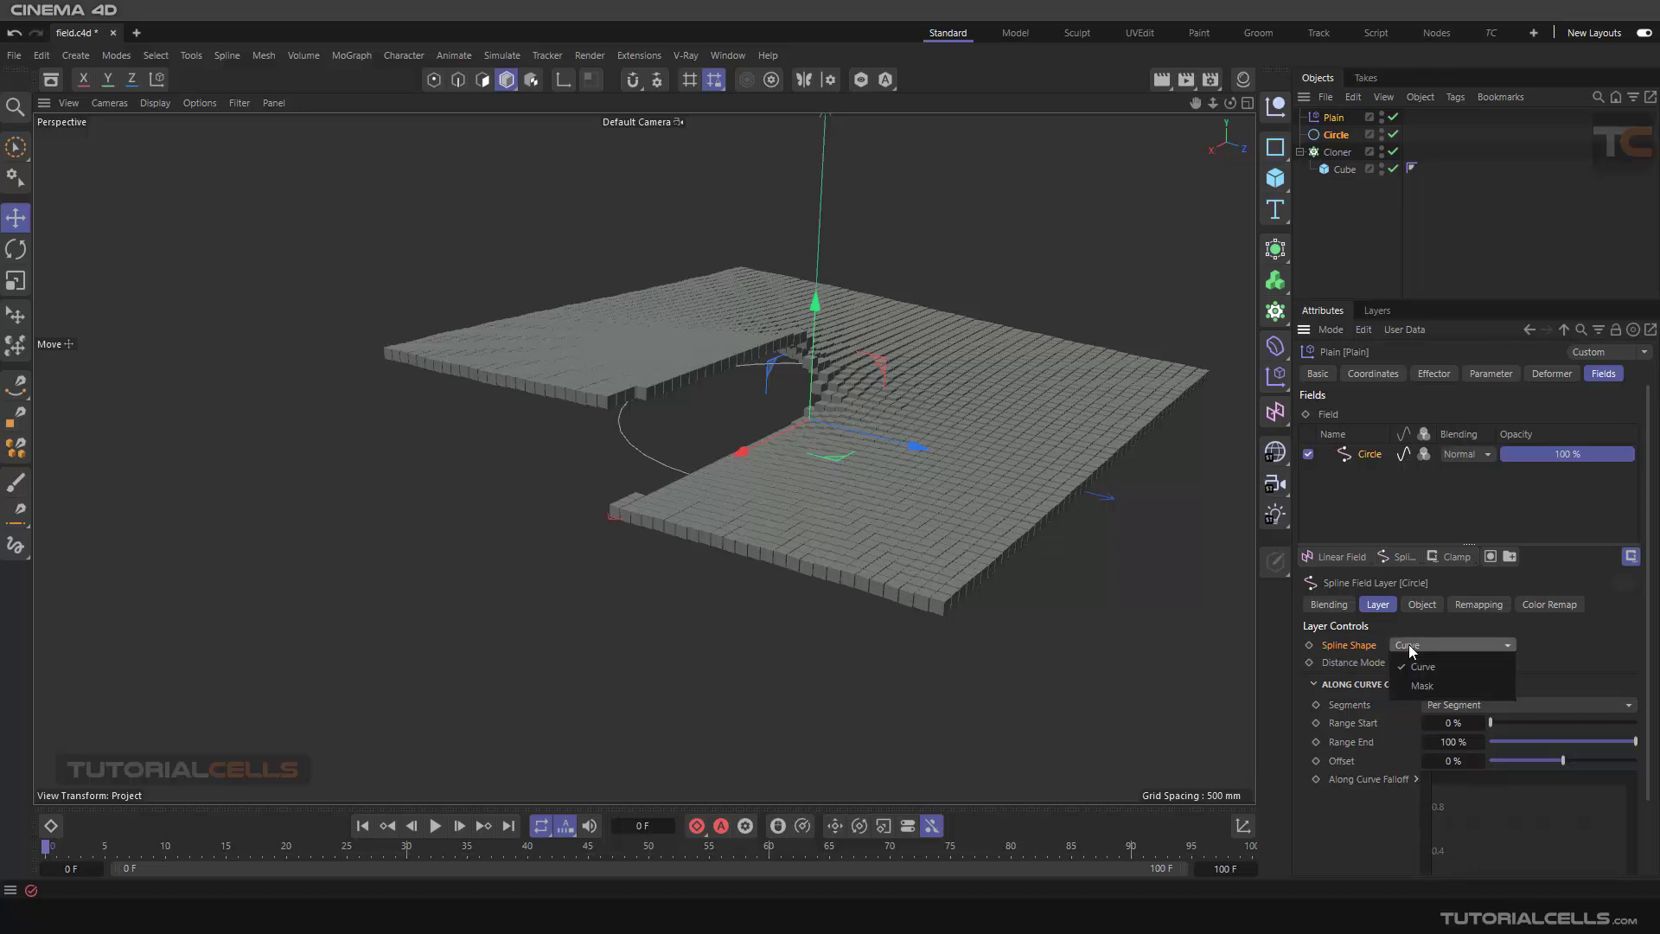
pyautogui.click(1419, 686)
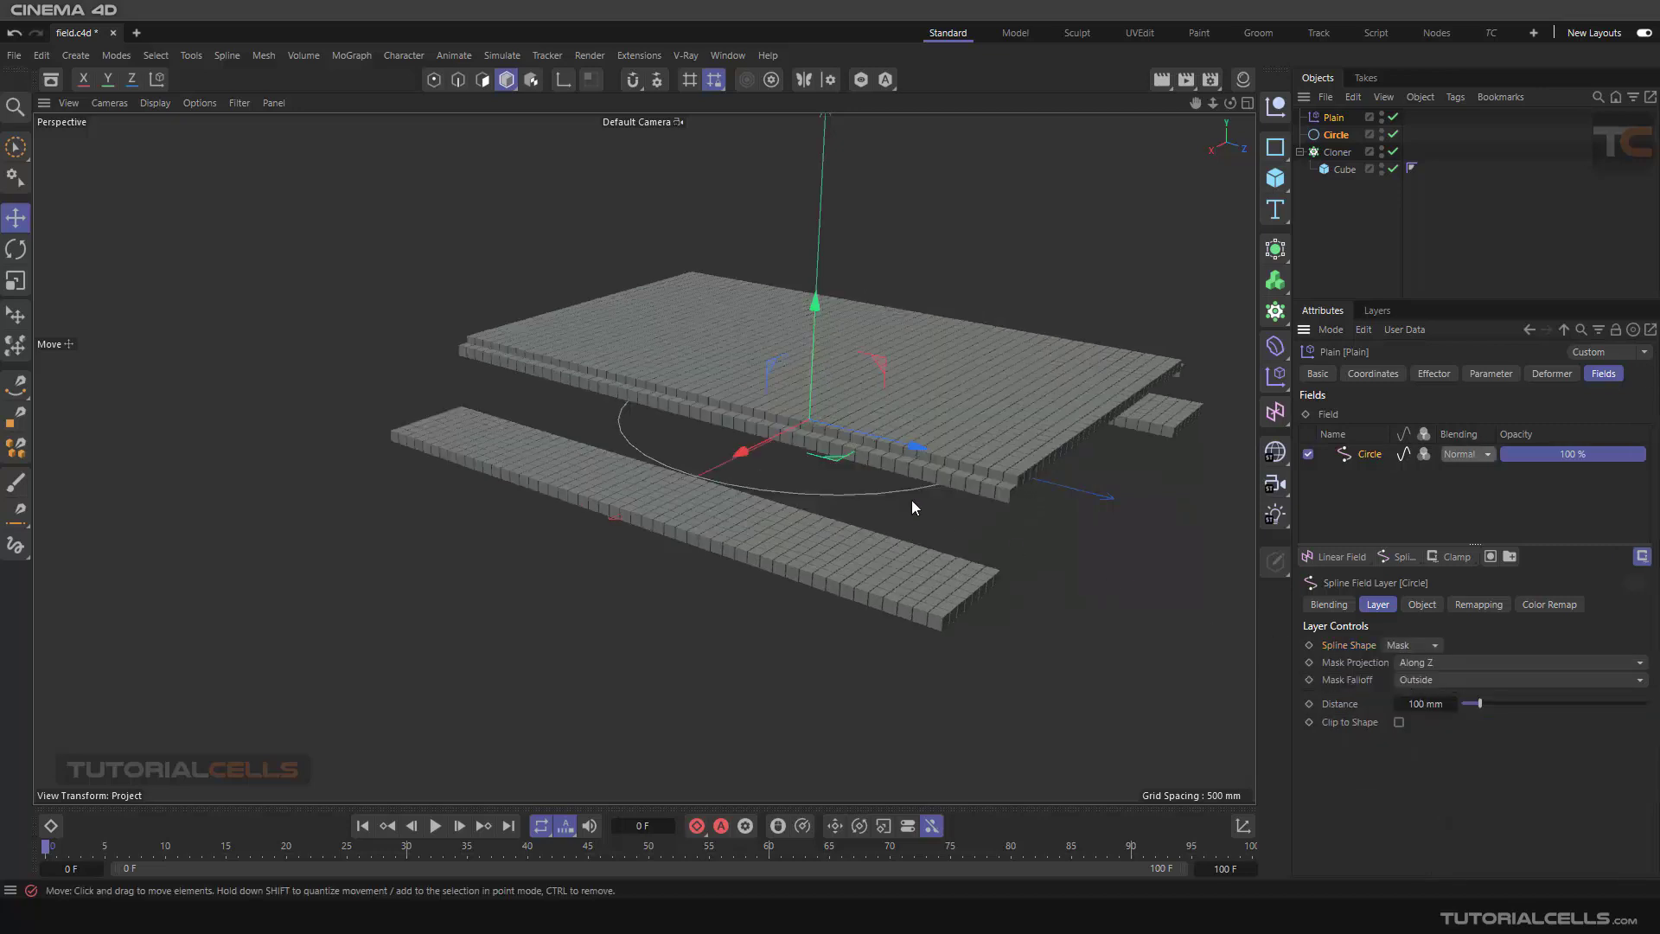
pyautogui.moveTo(910, 472)
pyautogui.keyDown('alt'); pyautogui.mouseDown()
pyautogui.moveTo(878, 468)
pyautogui.moveTo(917, 473)
pyautogui.mouseUp(); pyautogui.keyUp('alt')
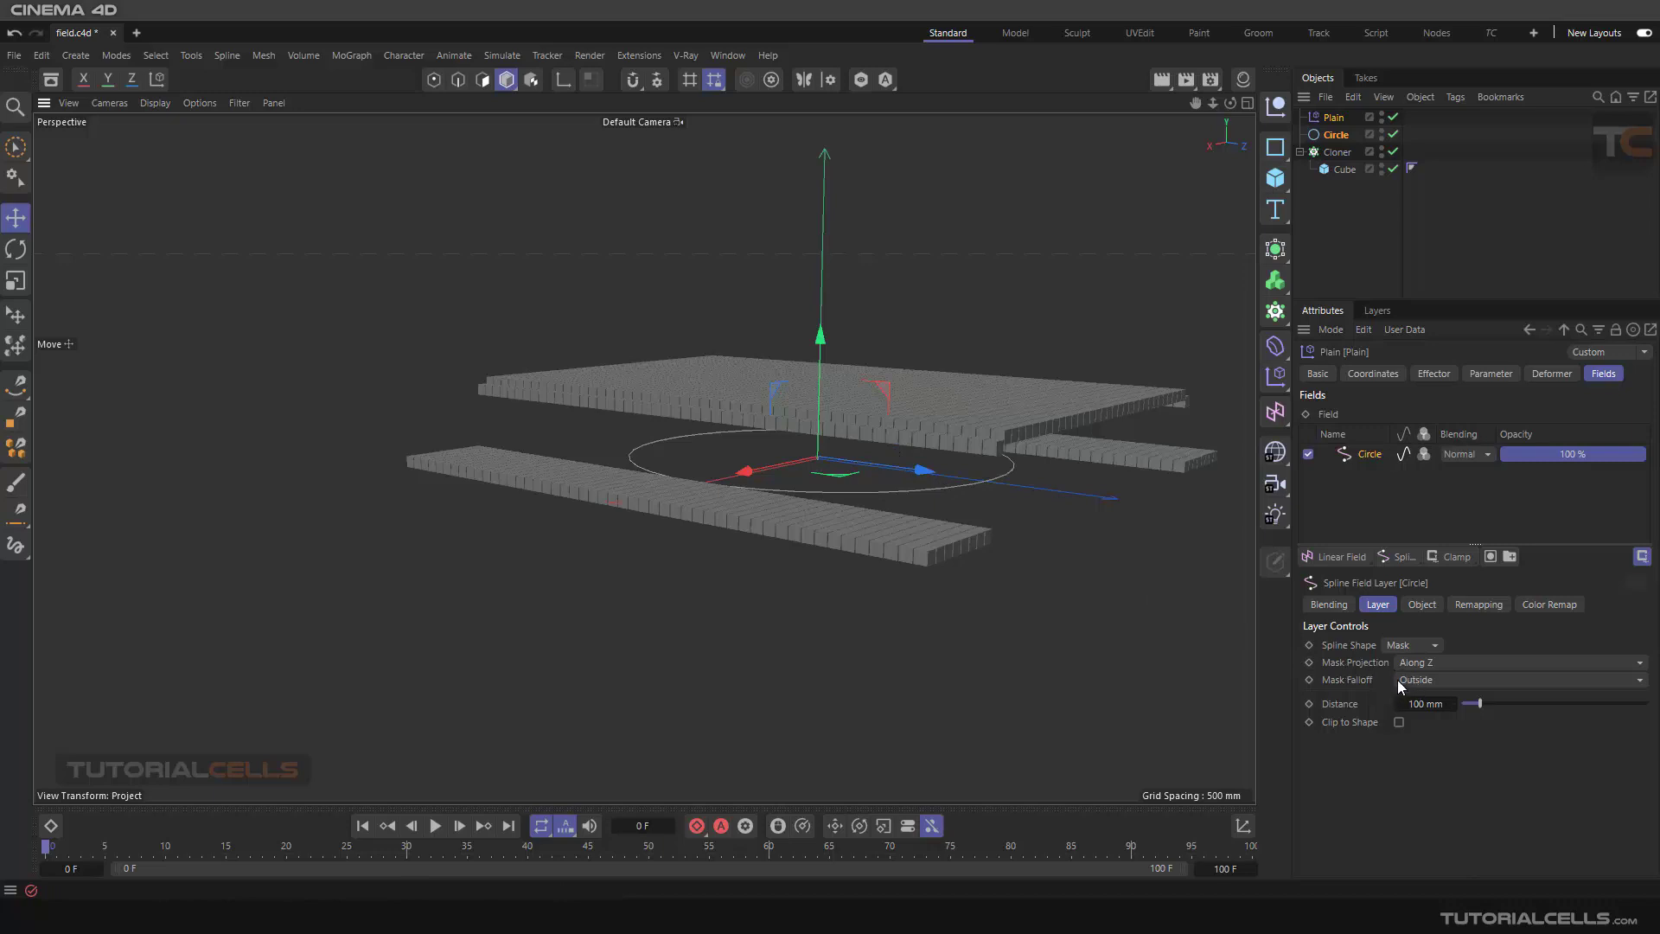
pyautogui.click(1422, 668)
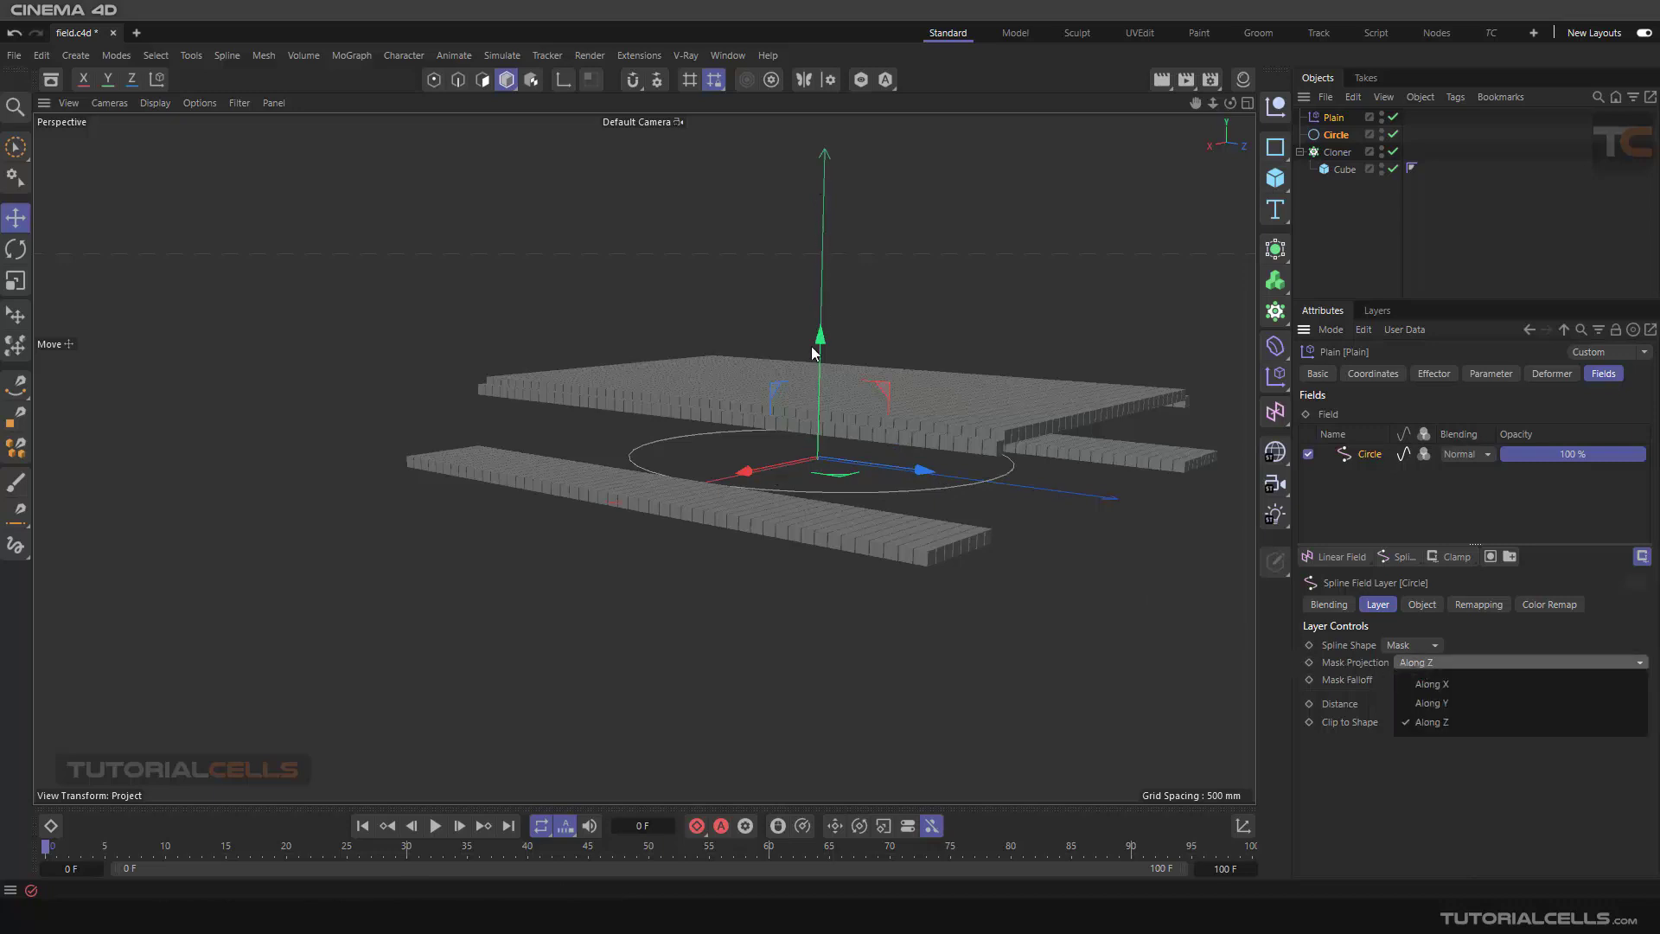
pyautogui.click(1463, 705)
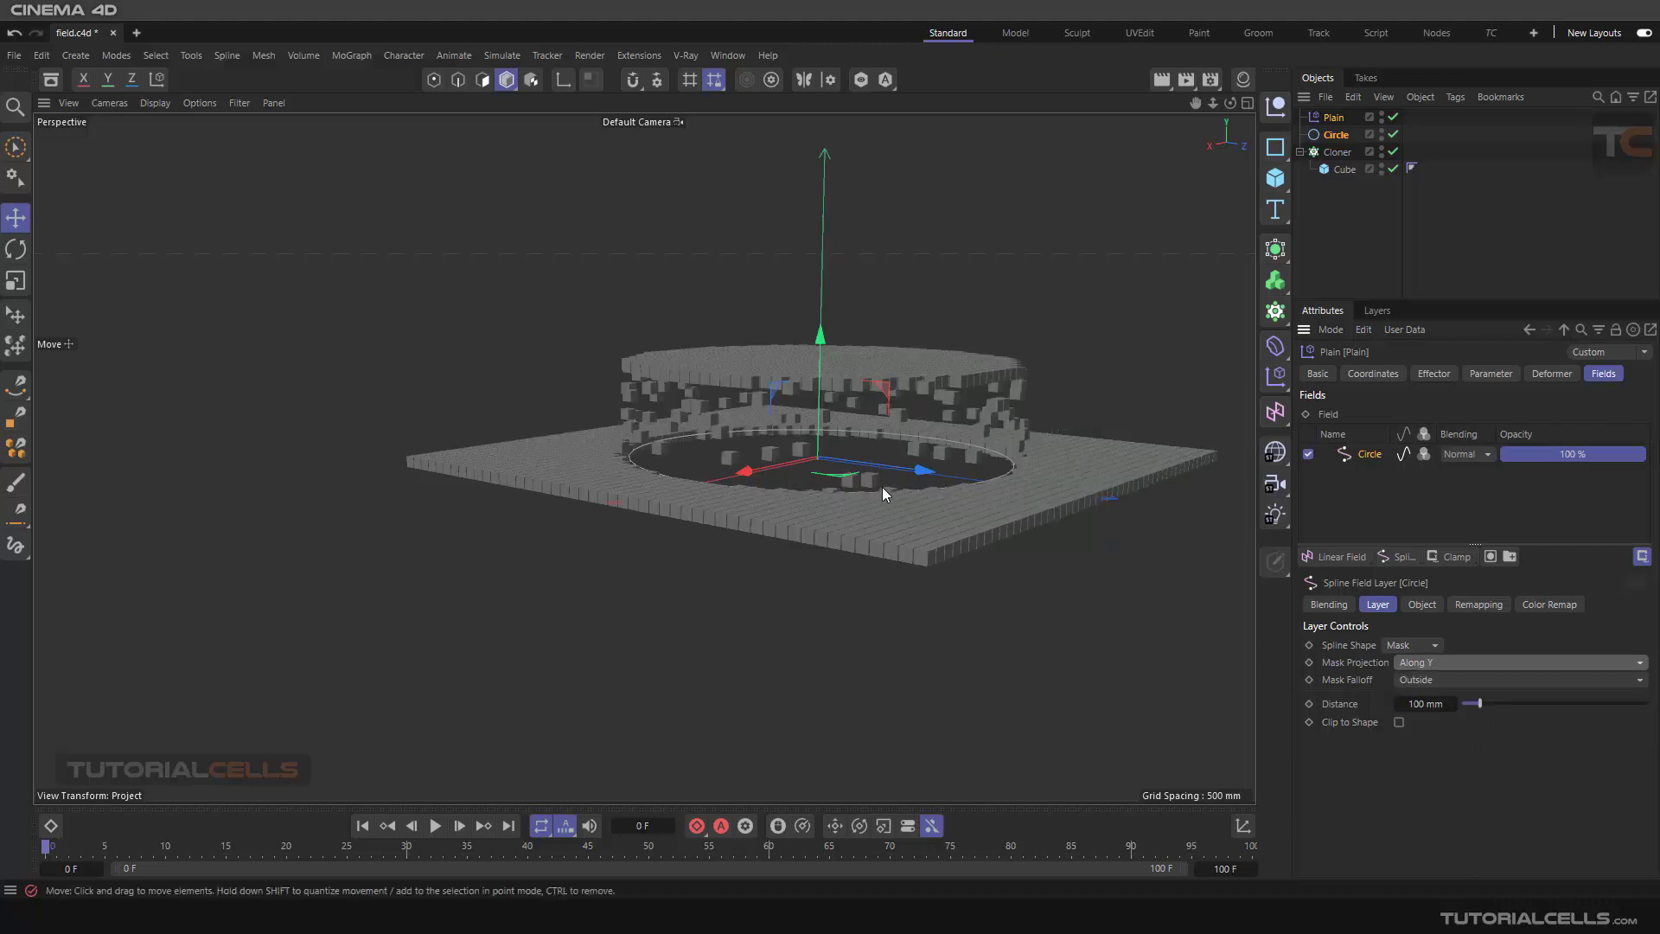
pyautogui.keyDown('alt'); pyautogui.moveTo(880, 434); pyautogui.dragTo(905, 540); pyautogui.keyUp('alt')
pyautogui.keyDown('alt'); pyautogui.moveTo(904, 540); pyautogui.dragTo(827, 479, button='middle'); pyautogui.keyUp('alt')
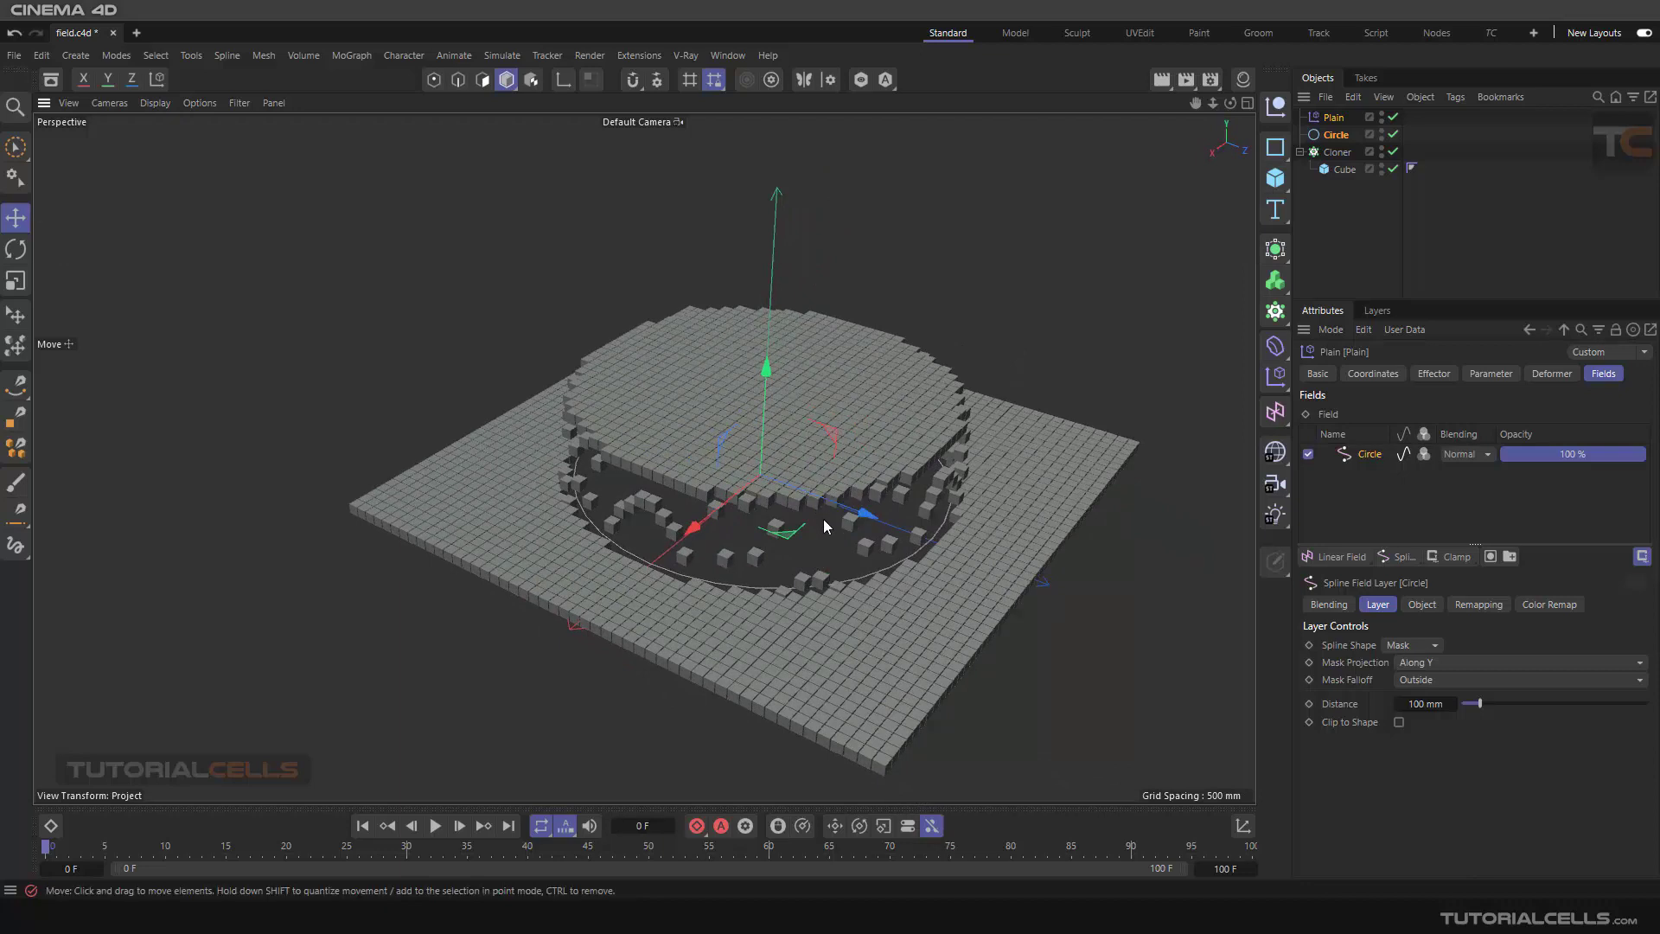
# Set the Circle layer's mask falloff to Inside with a distance of 720 mm.
pyautogui.click(1440, 681)
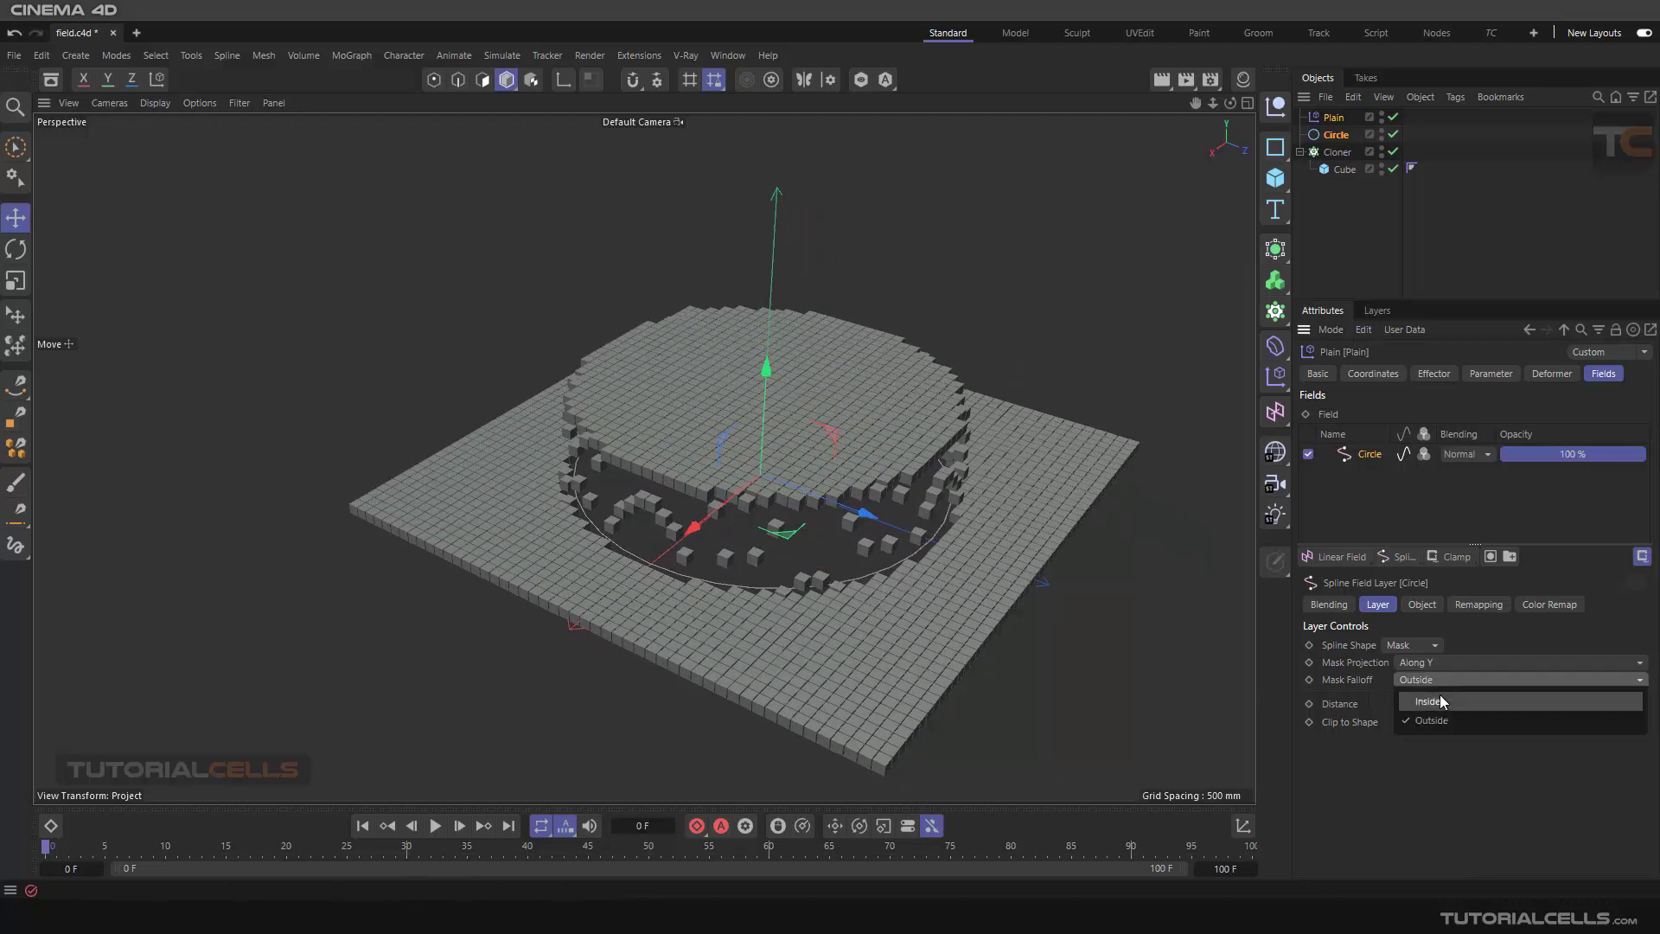
pyautogui.click(1439, 694)
pyautogui.moveTo(1474, 706); pyautogui.dragTo(1595, 705)
pyautogui.keyDown('alt'); pyautogui.moveTo(1056, 625); pyautogui.dragTo(989, 558, button='middle'); pyautogui.keyUp('alt')
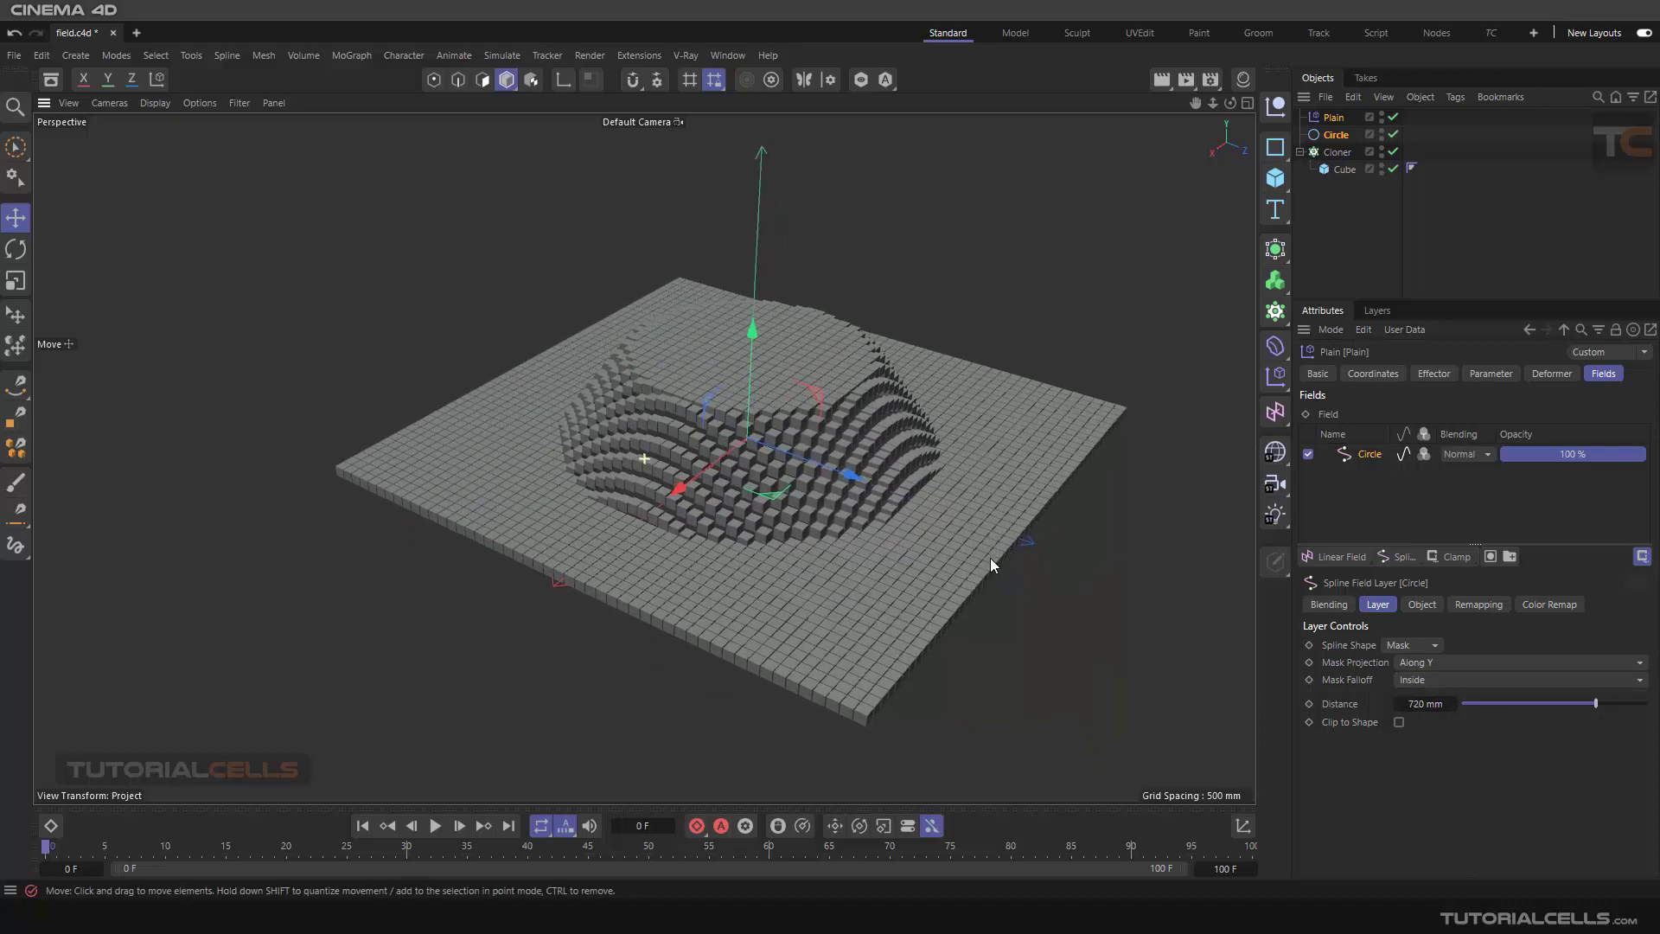
# Return the Circle layer's spline shape to Curve and inspect the cubes along the circle from a low angle.
pyautogui.click(1429, 645)
pyautogui.click(1425, 662)
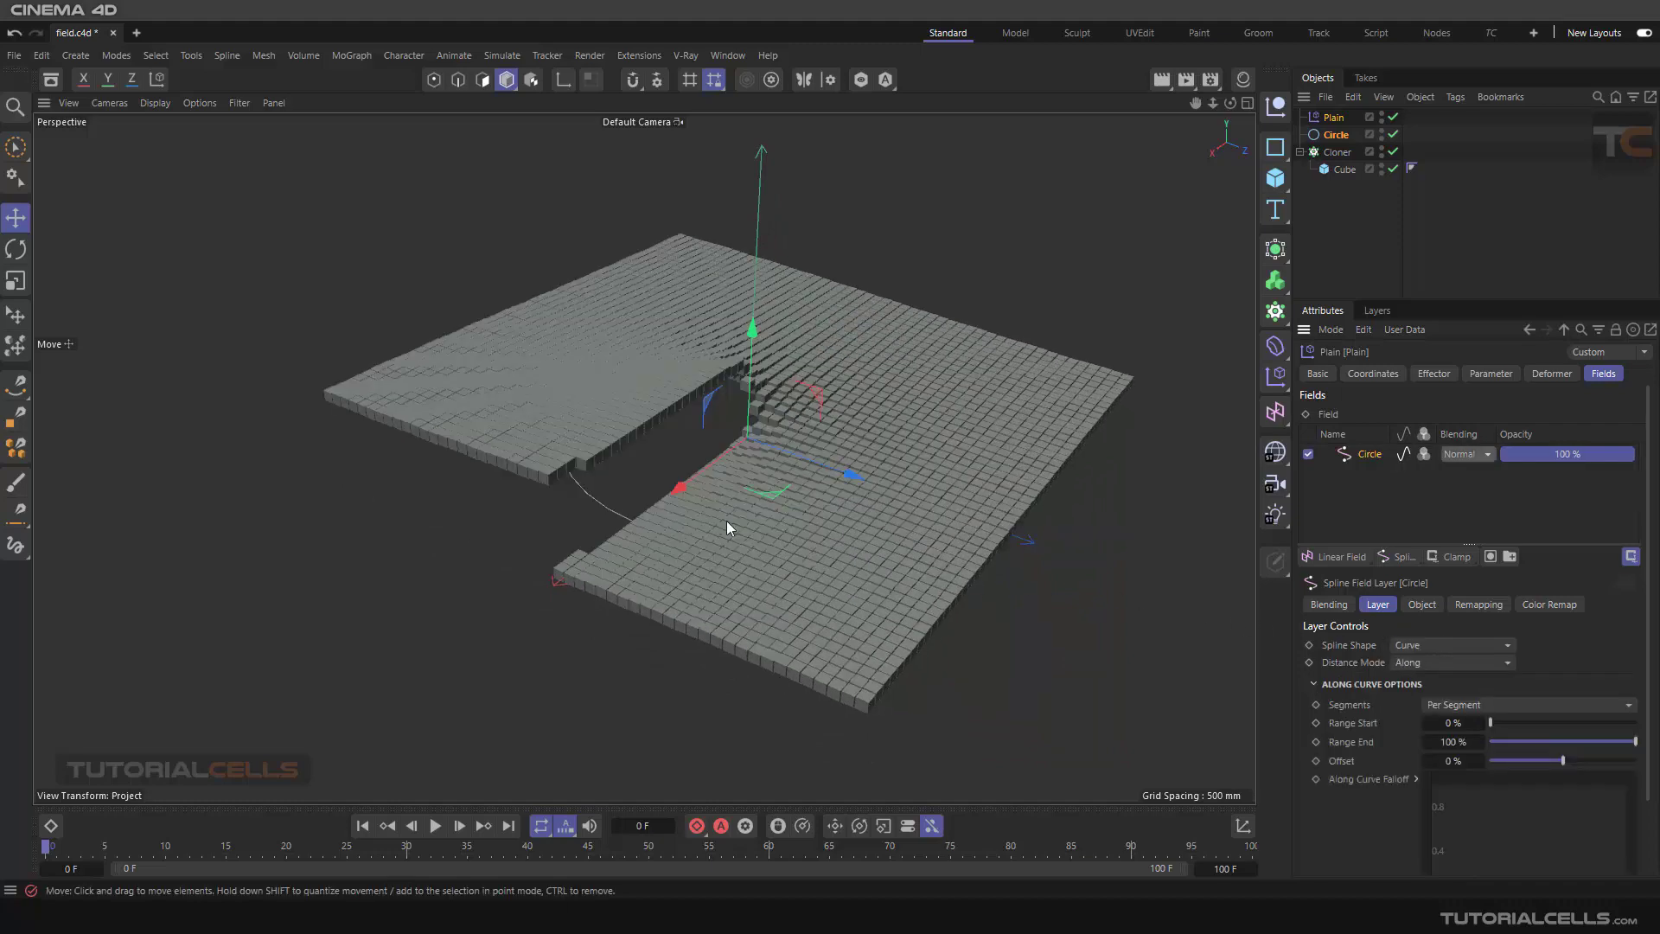
pyautogui.keyDown('alt'); pyautogui.moveTo(640, 543); pyautogui.dragTo(600, 571); pyautogui.keyUp('alt')
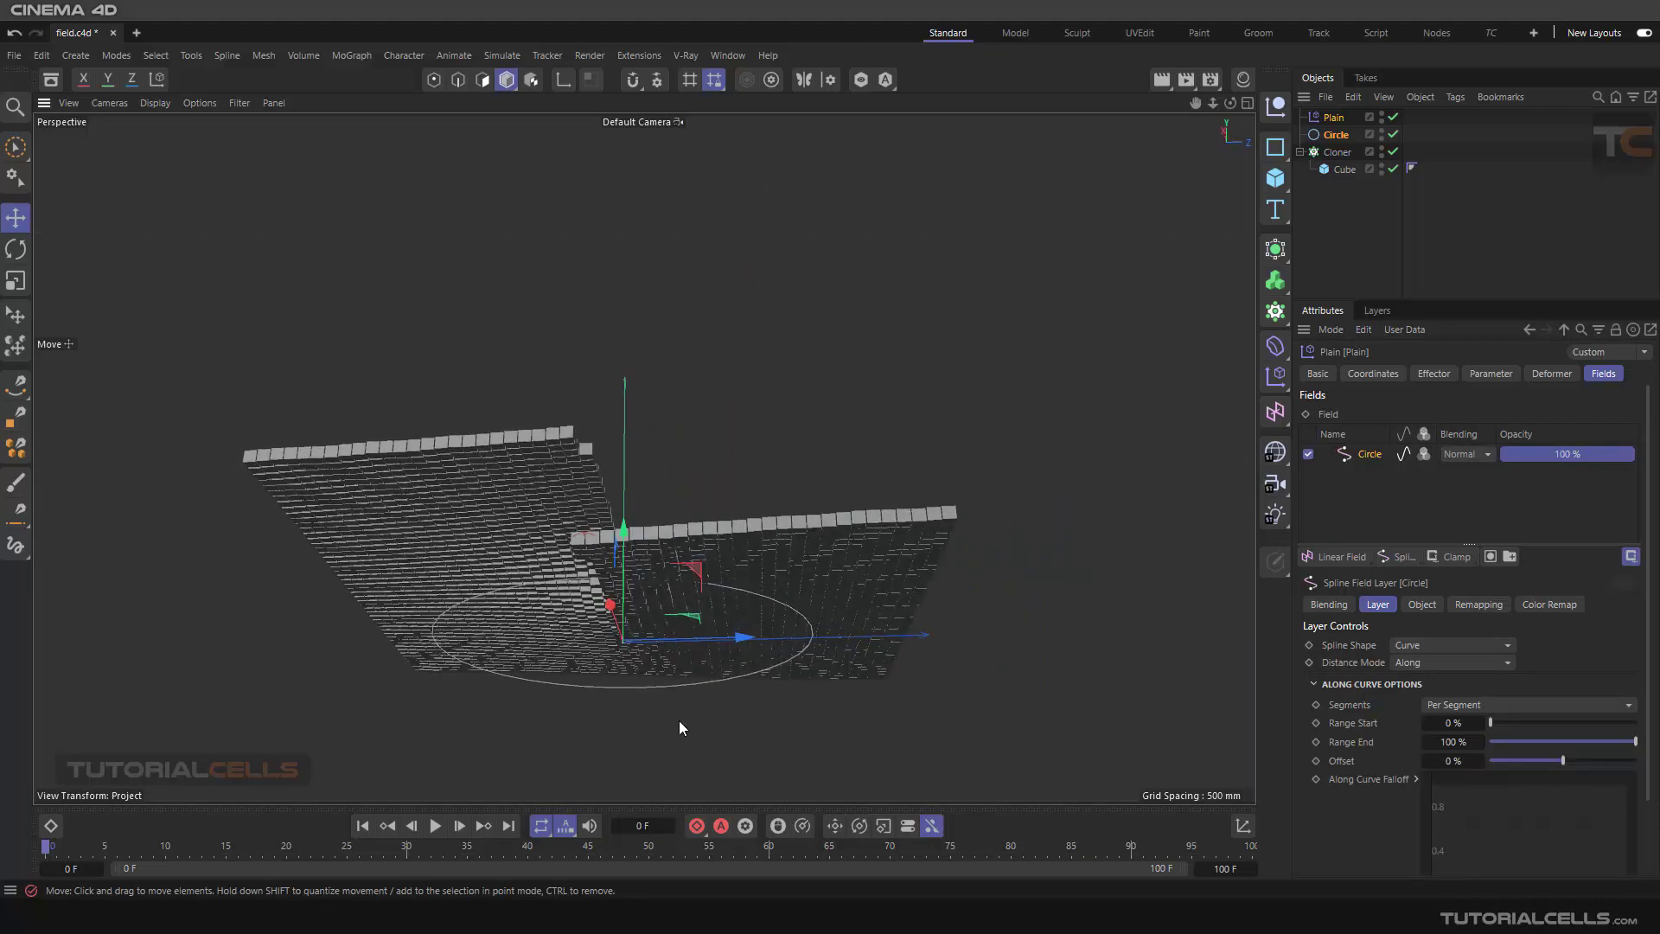
# Check the Circle layer's distance mode options and examine how the cubes rise along the circle from several angles.
pyautogui.keyDown('alt'); pyautogui.moveTo(698, 579); pyautogui.dragTo(752, 692); pyautogui.keyUp('alt')
pyautogui.click(1361, 662)
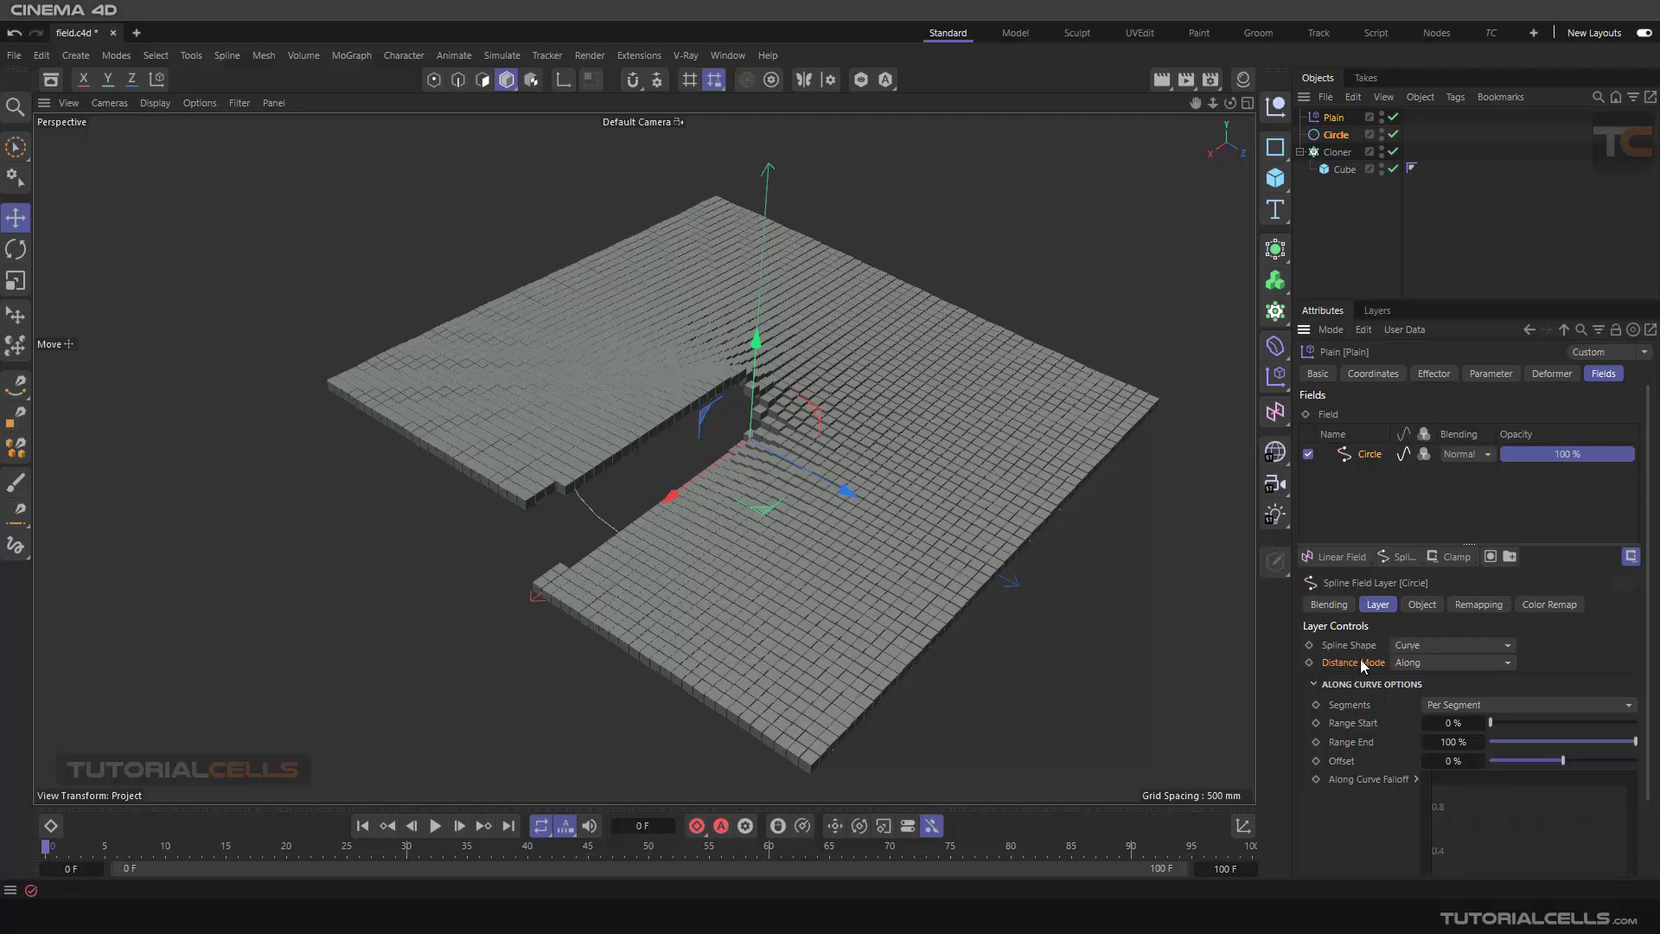
pyautogui.click(1409, 662)
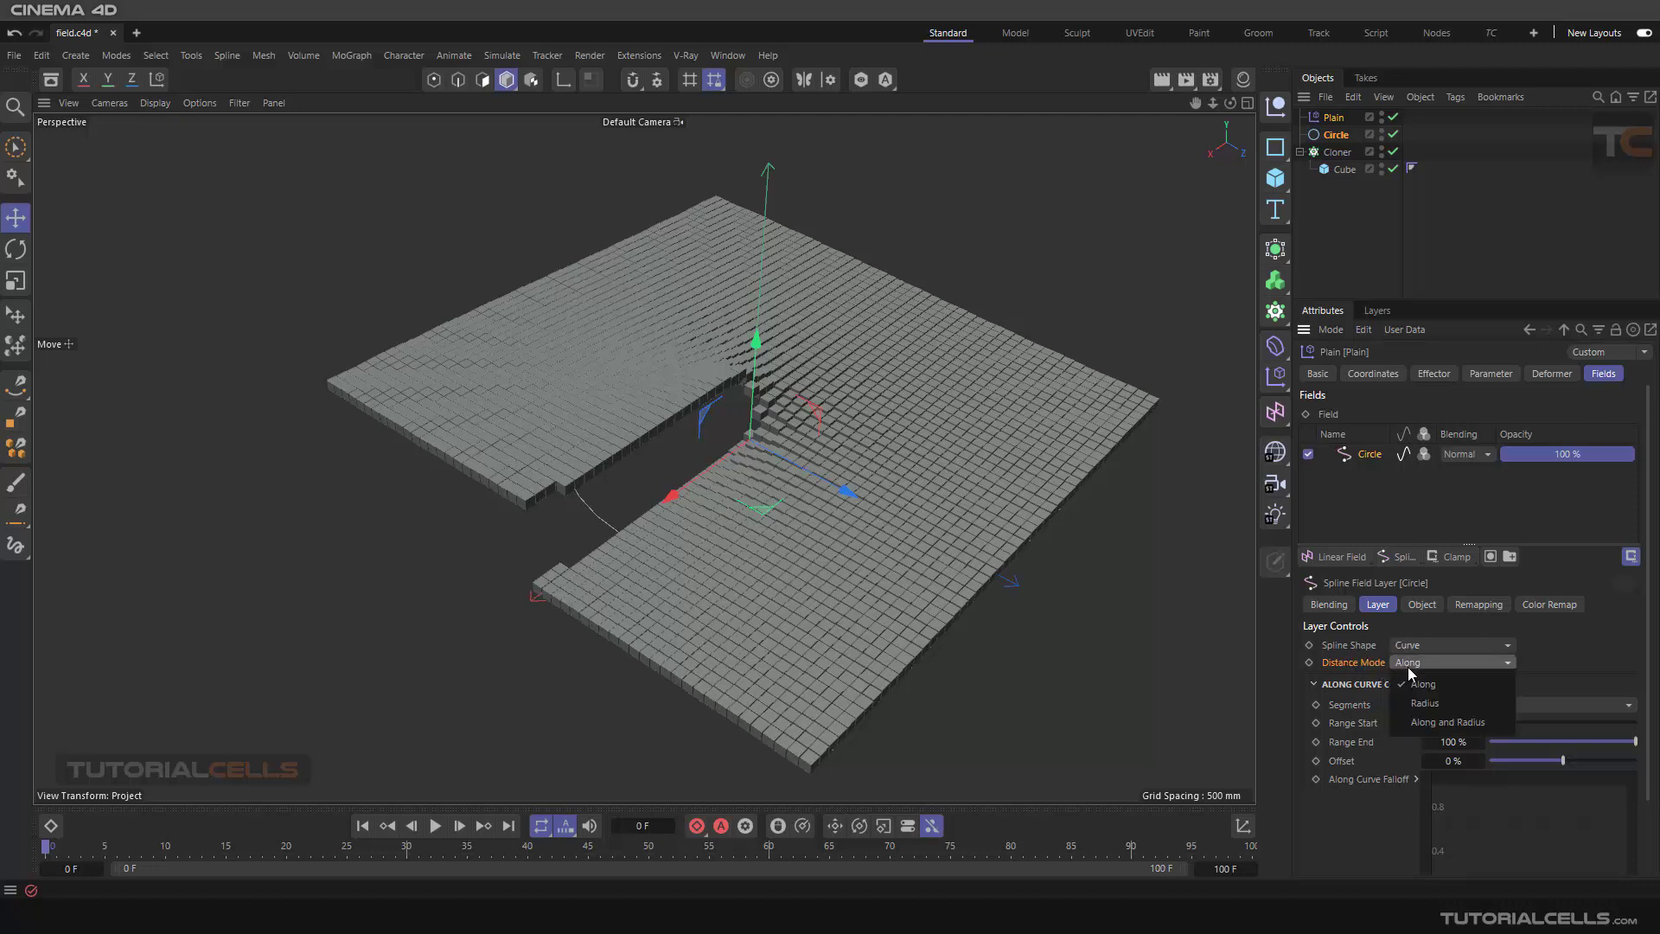
pyautogui.click(1405, 667)
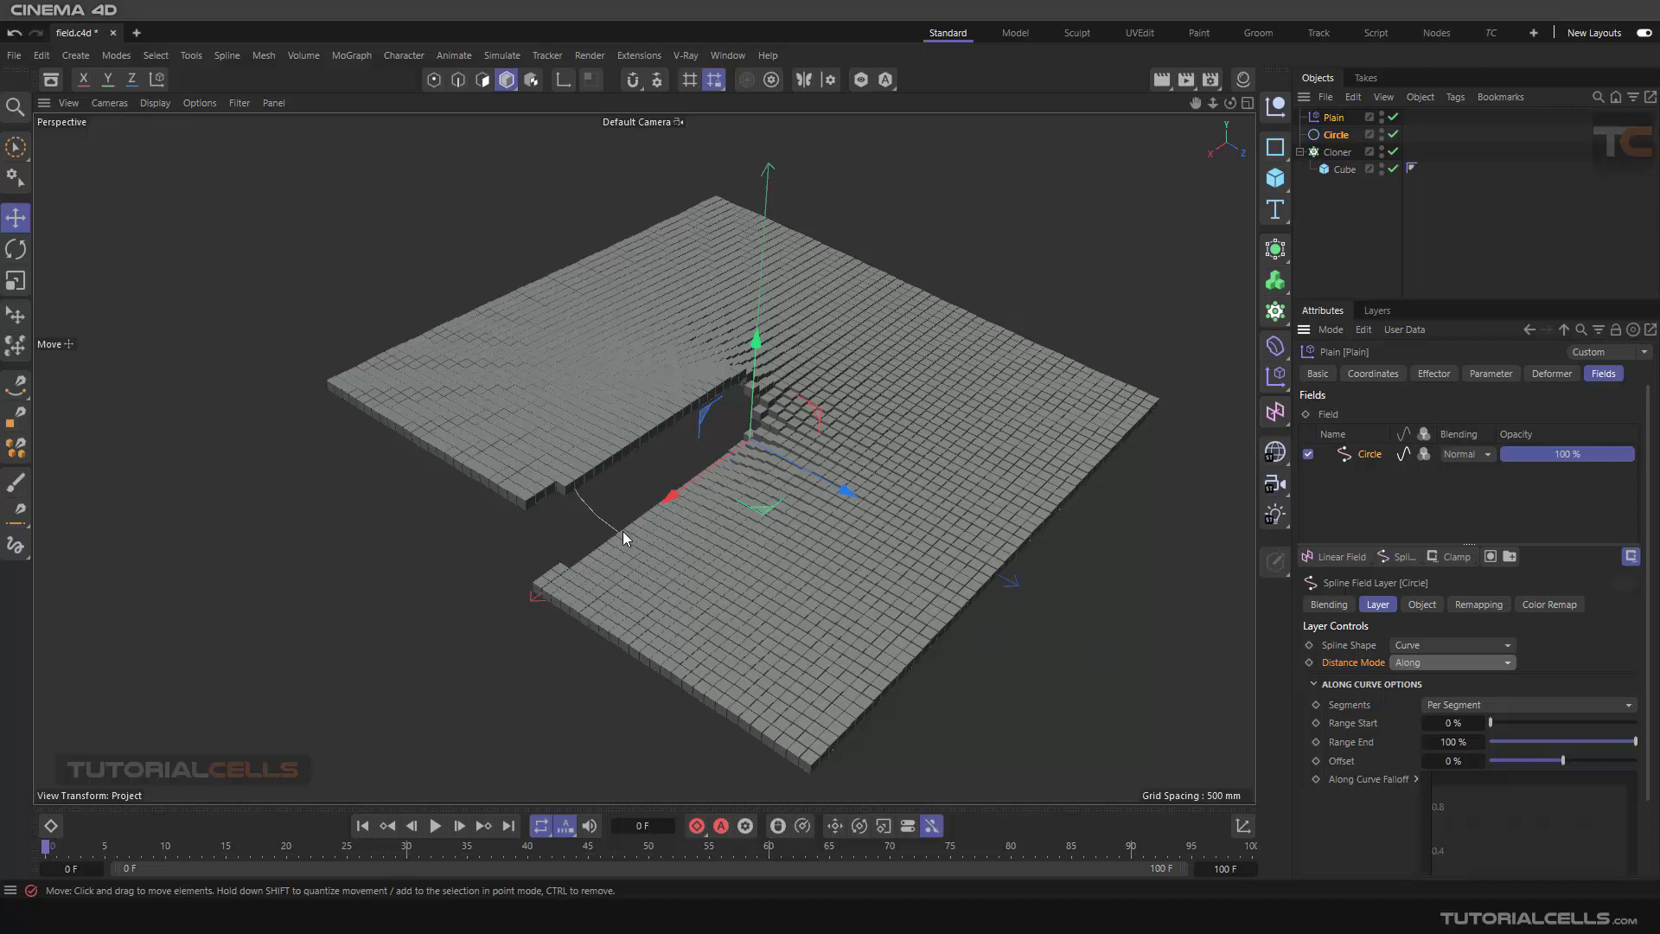
pyautogui.keyDown('alt'); pyautogui.moveTo(623, 531); pyautogui.dragTo(635, 531); pyautogui.keyUp('alt')
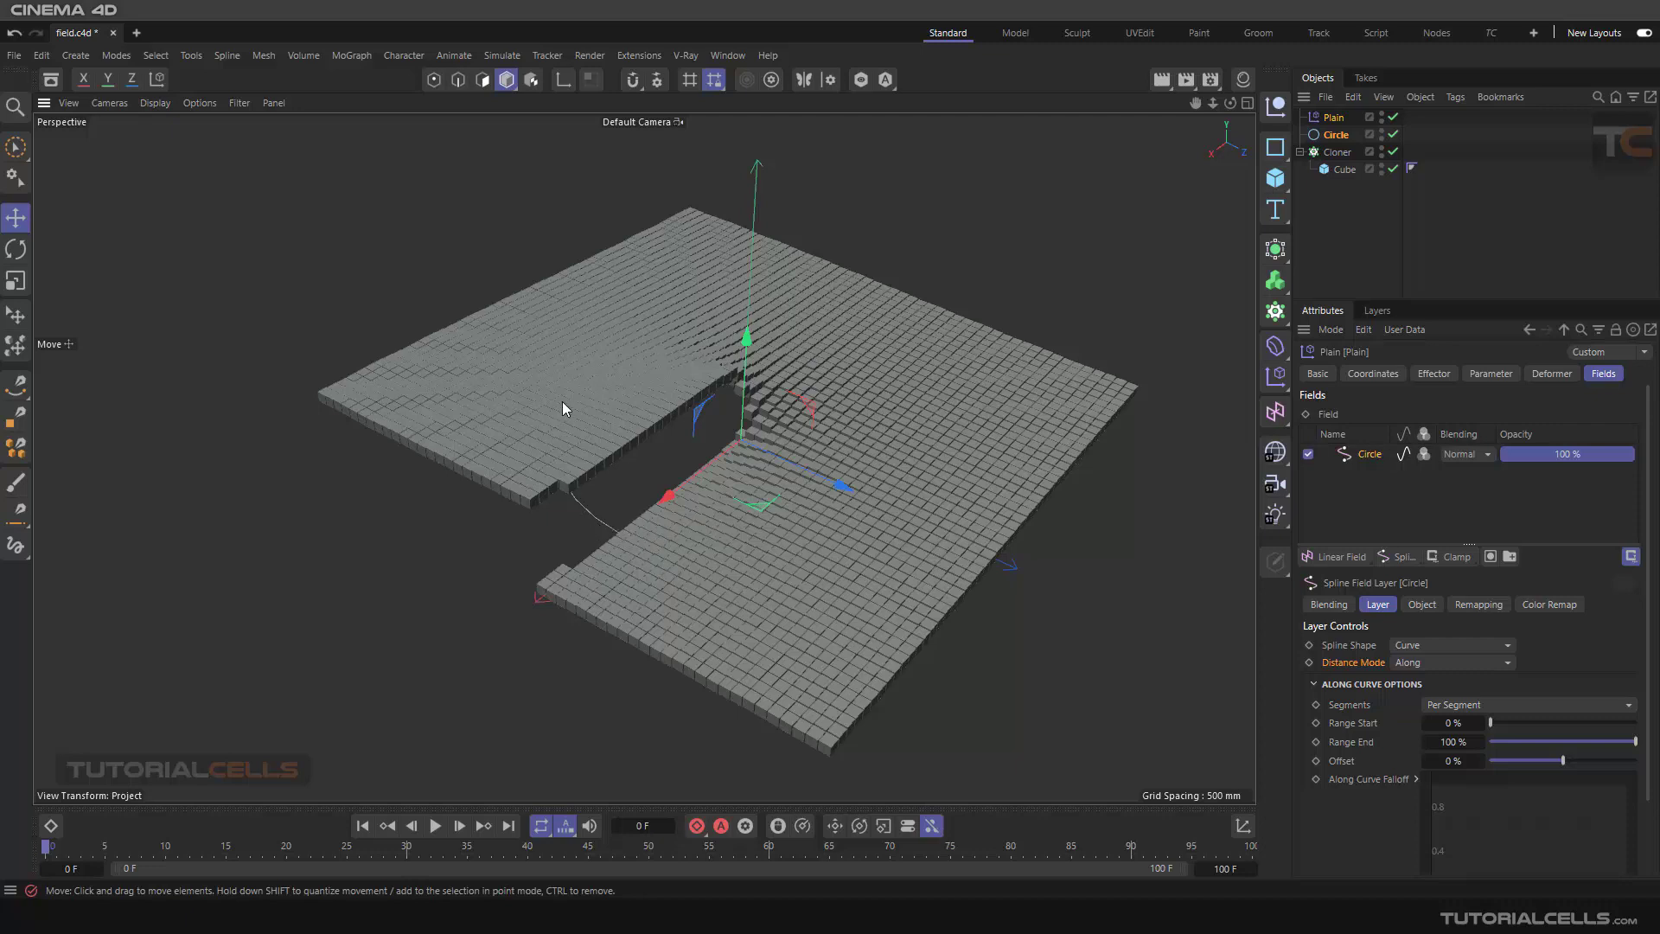
pyautogui.keyDown('alt'); pyautogui.moveTo(603, 523); pyautogui.dragTo(629, 526); pyautogui.keyUp('alt')
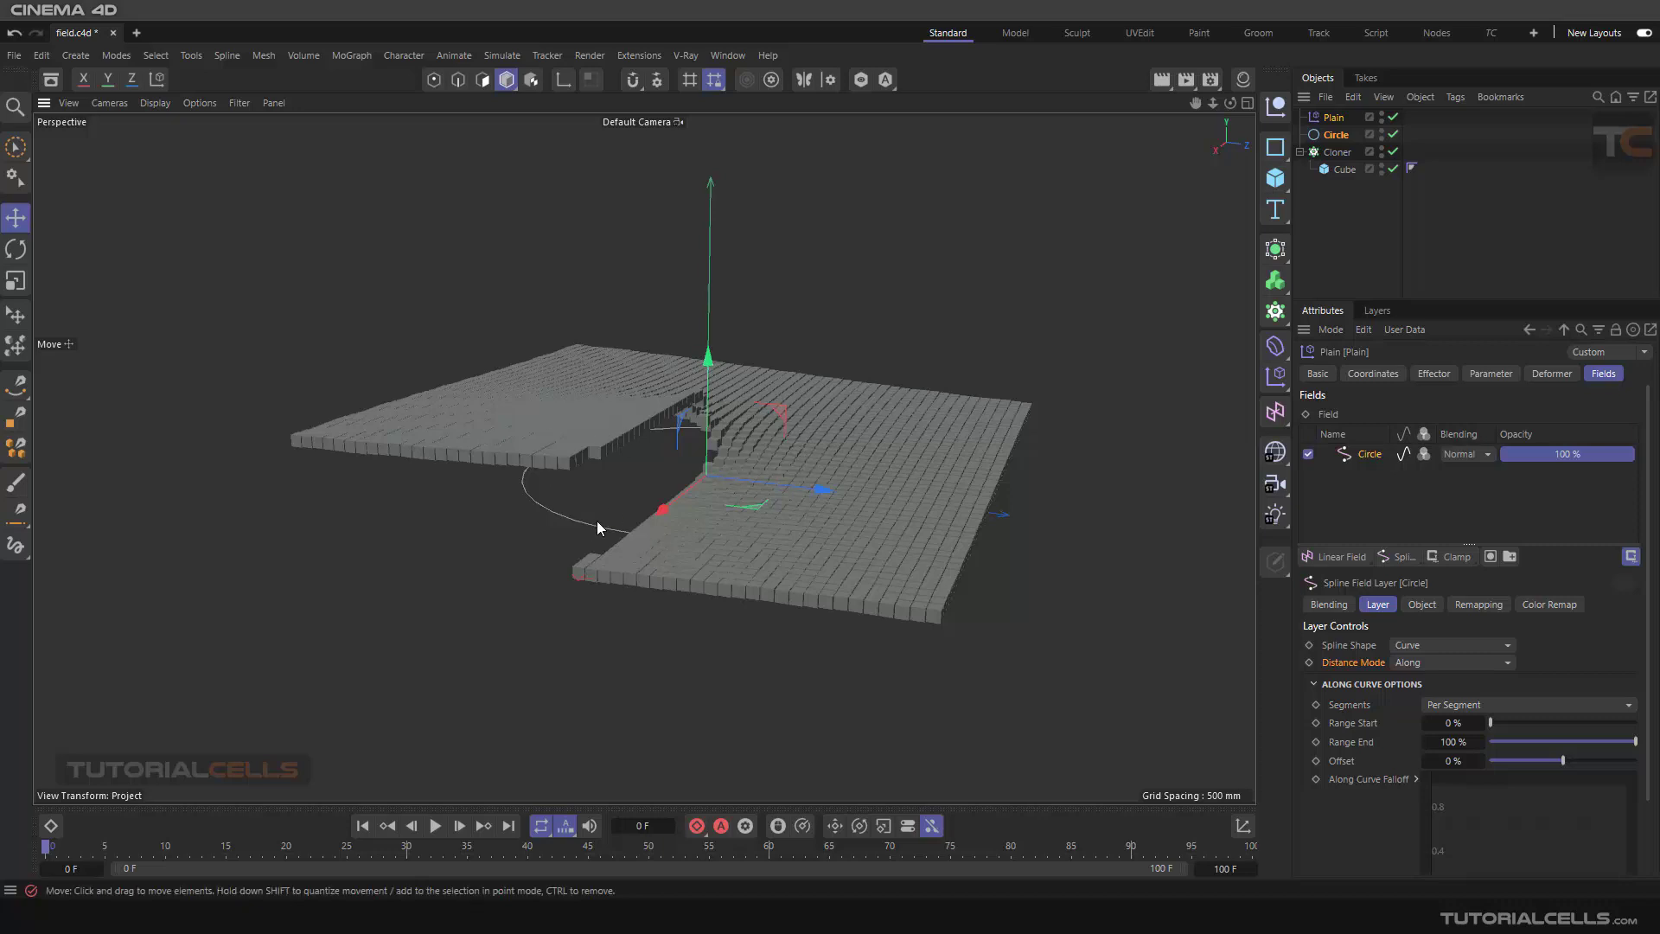
# Set the Circle layer's distance mode to Radius and view the raised band of cubes from above.
pyautogui.click(1413, 664)
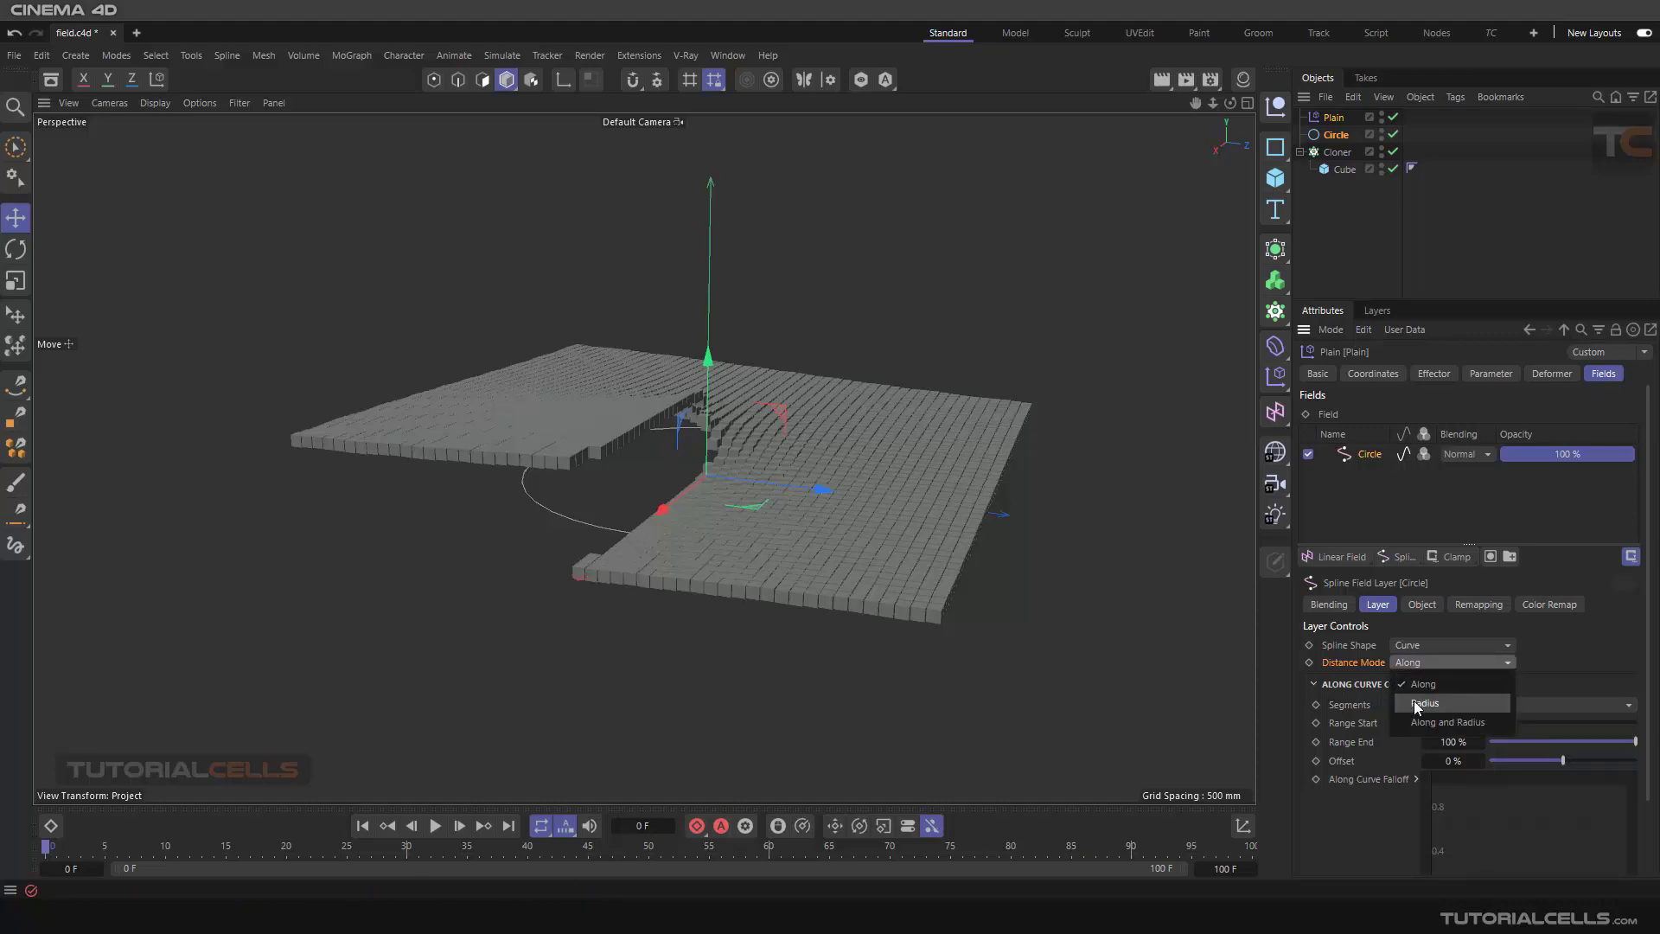
pyautogui.click(1418, 703)
pyautogui.keyDown('alt'); pyautogui.moveTo(727, 505); pyautogui.dragTo(760, 536); pyautogui.keyUp('alt')
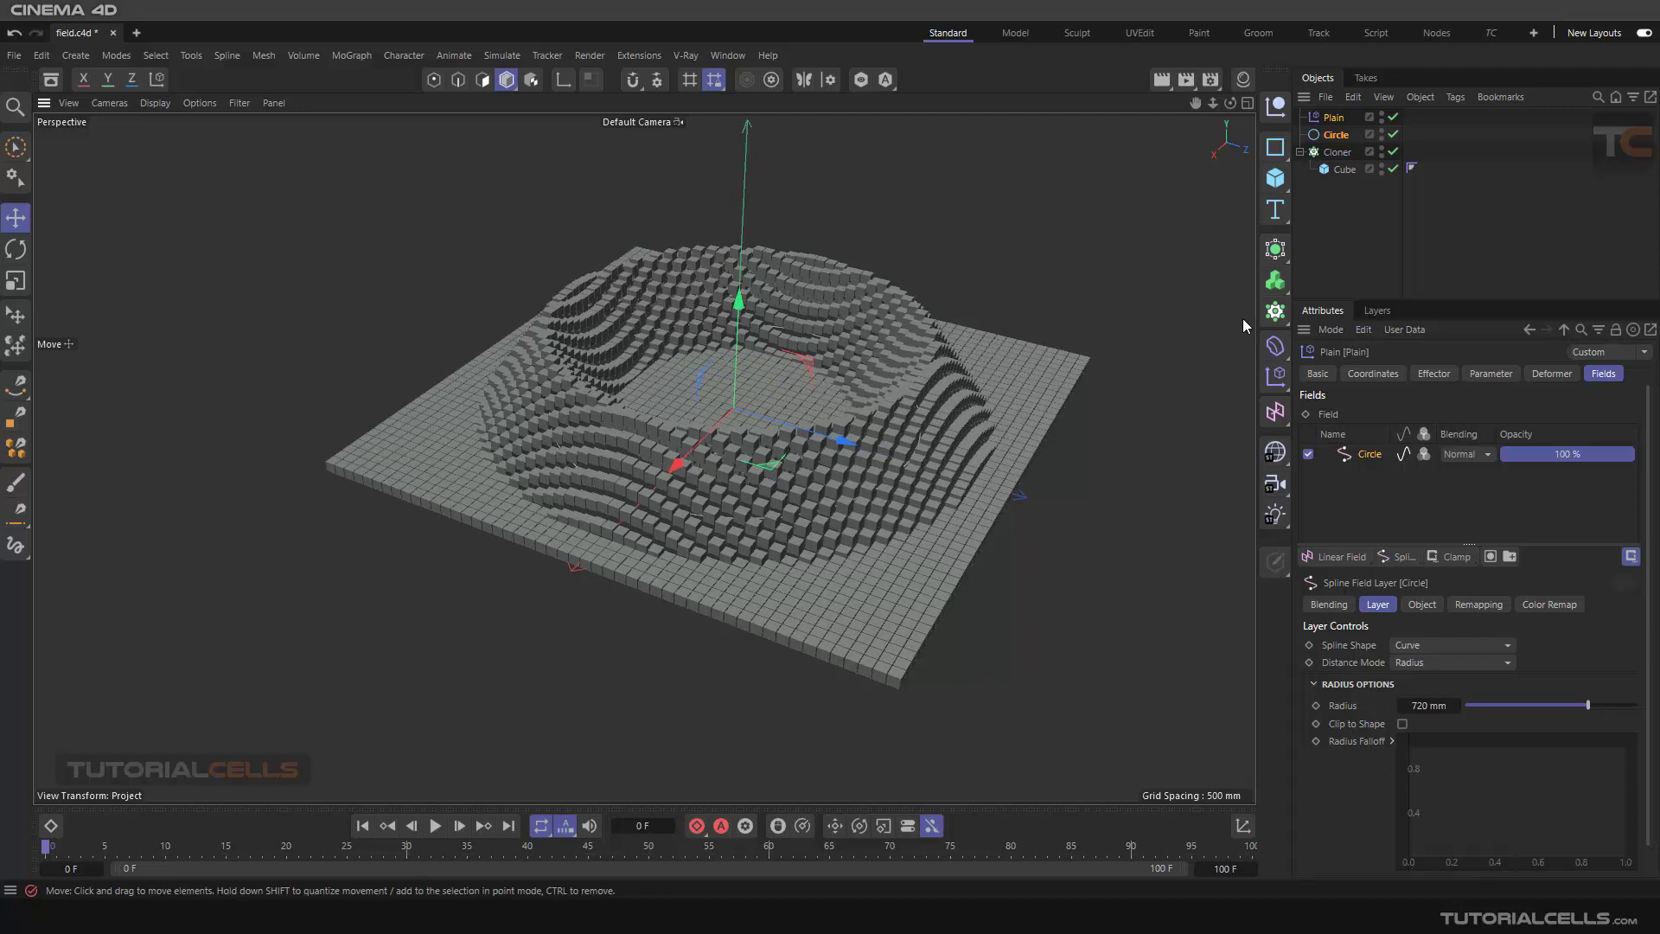
# Turn the Circle spline into a ring and reduce its outer radius to 1960 mm.
pyautogui.click(1335, 136)
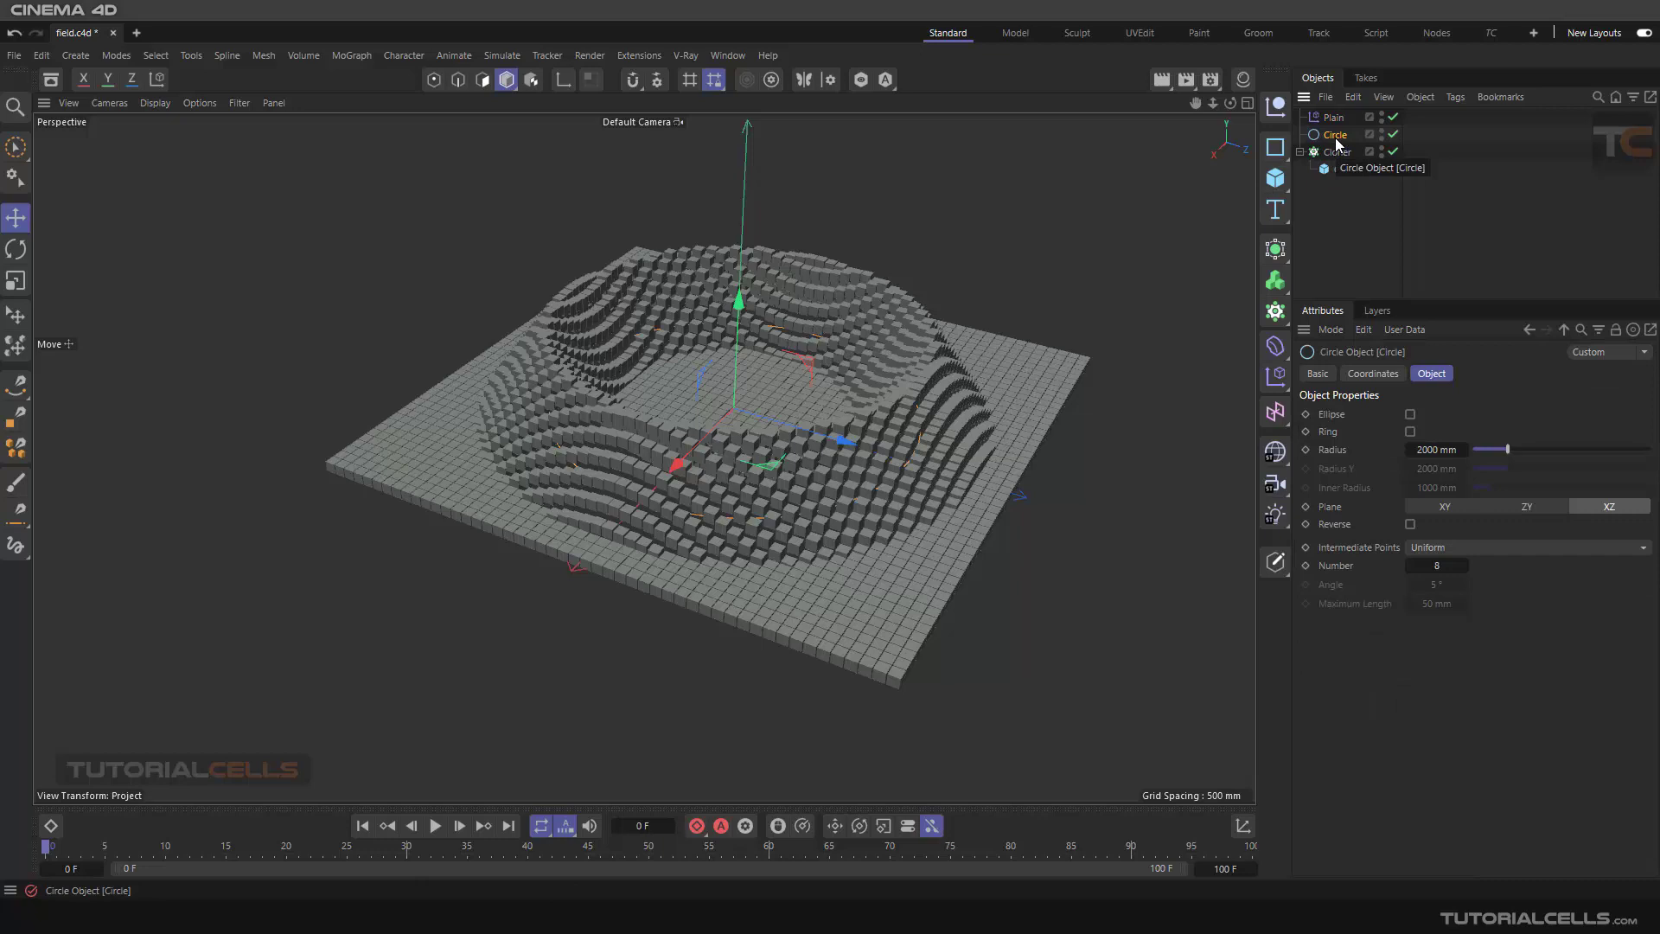
pyautogui.click(1275, 147)
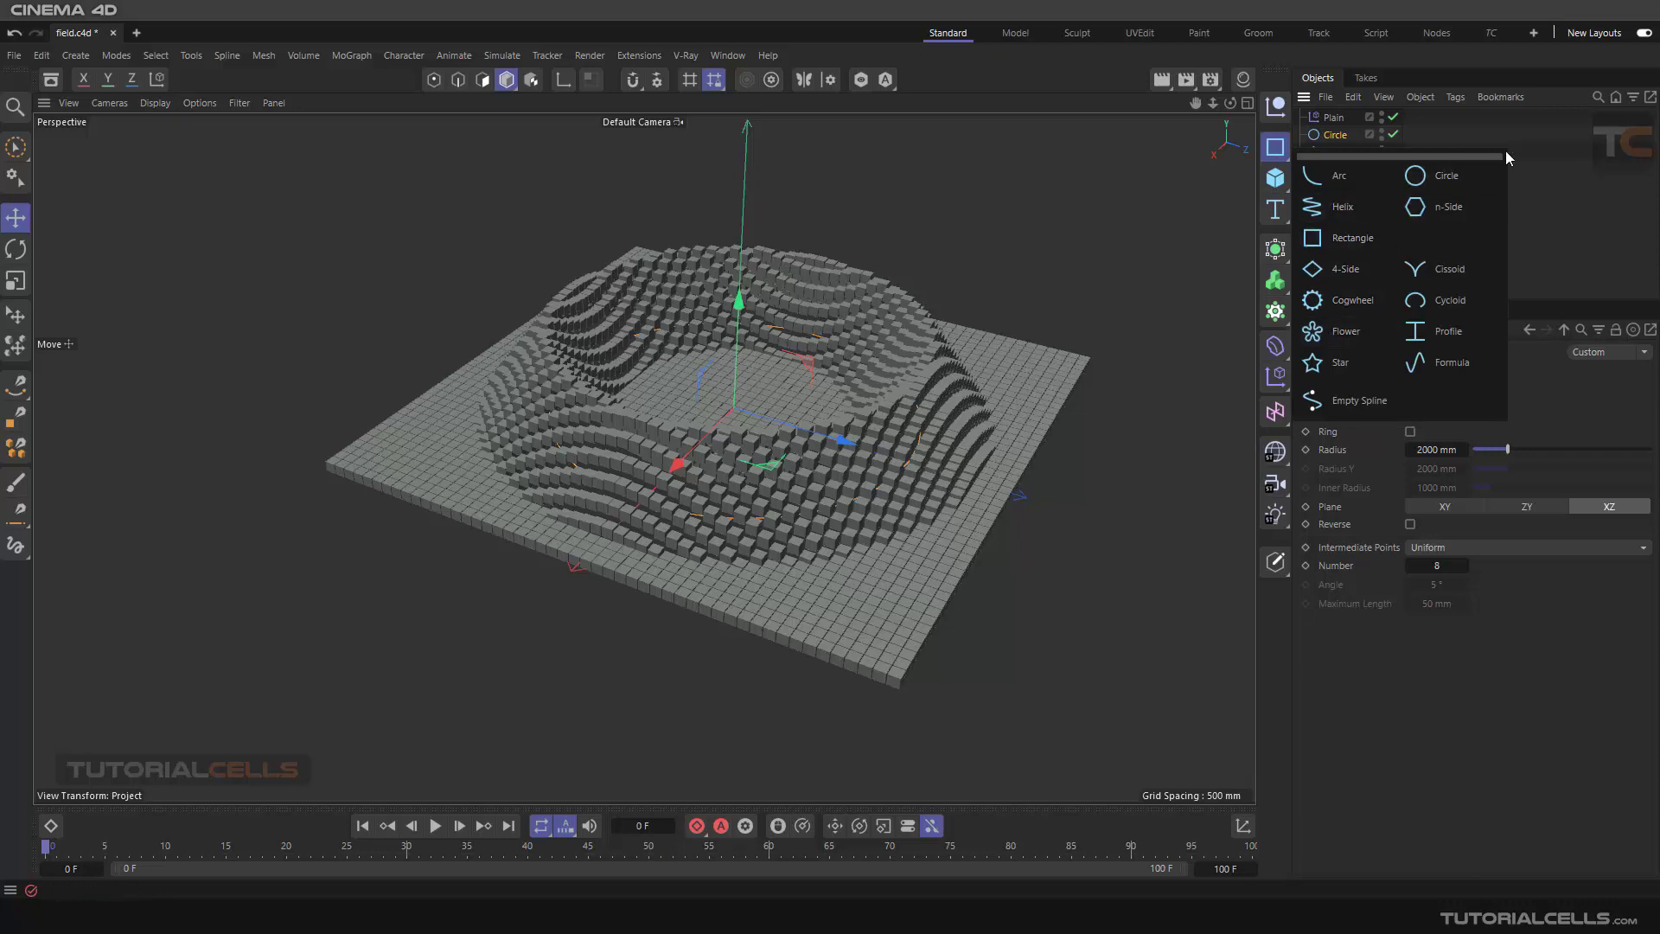
pyautogui.click(1336, 136)
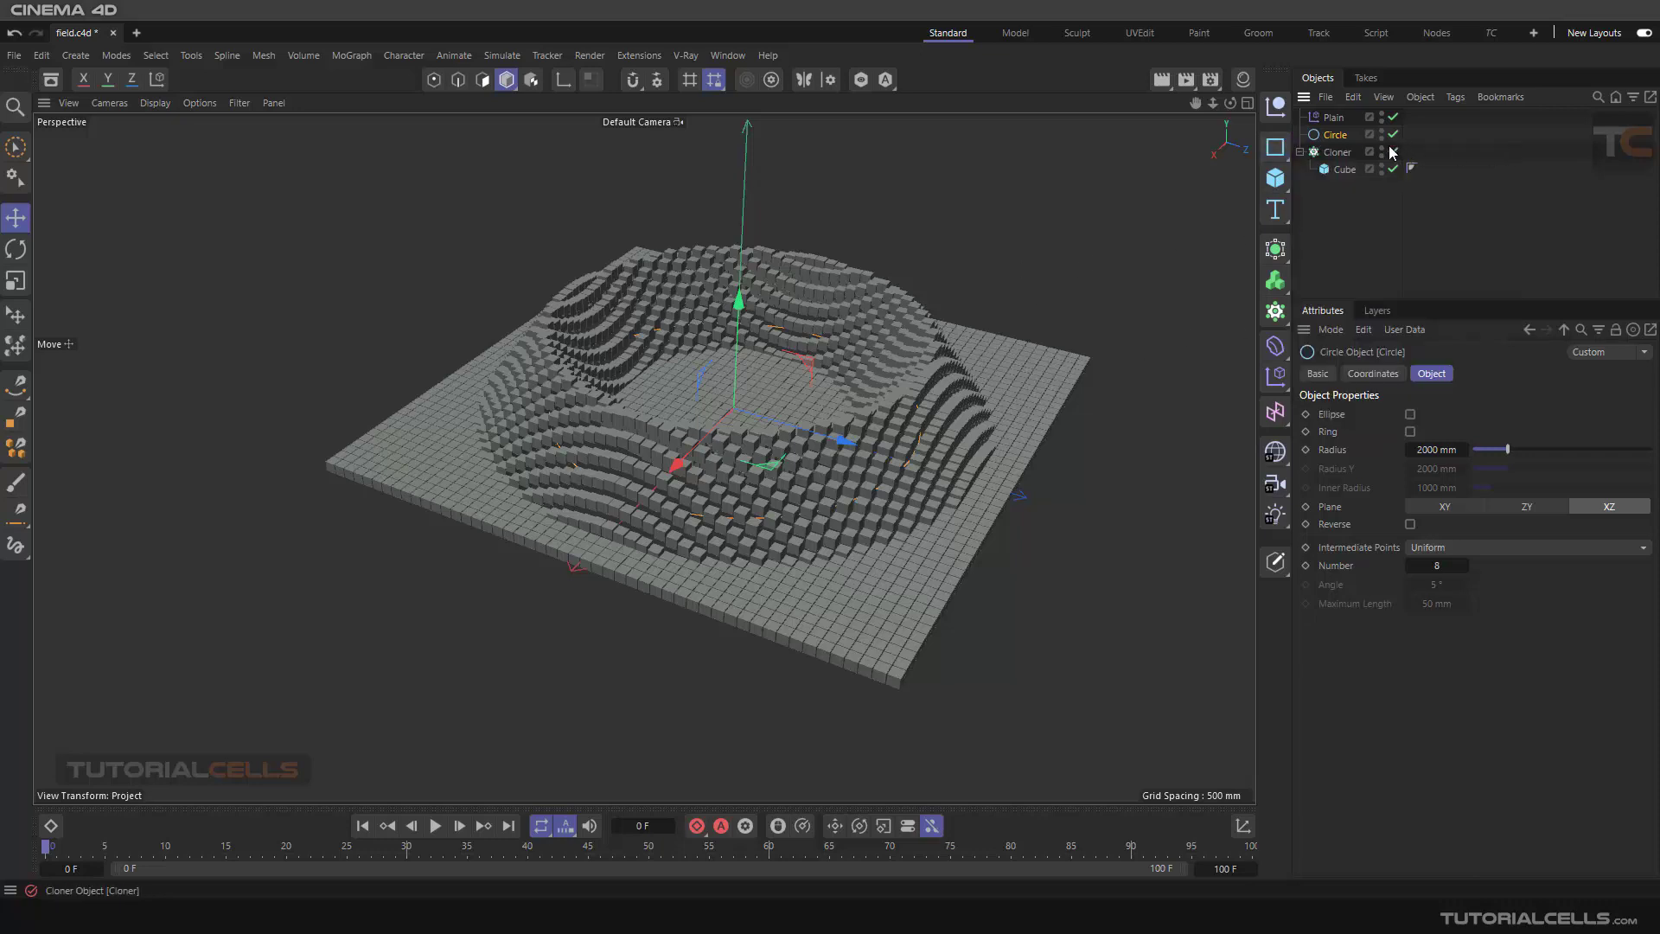
pyautogui.click(1411, 432)
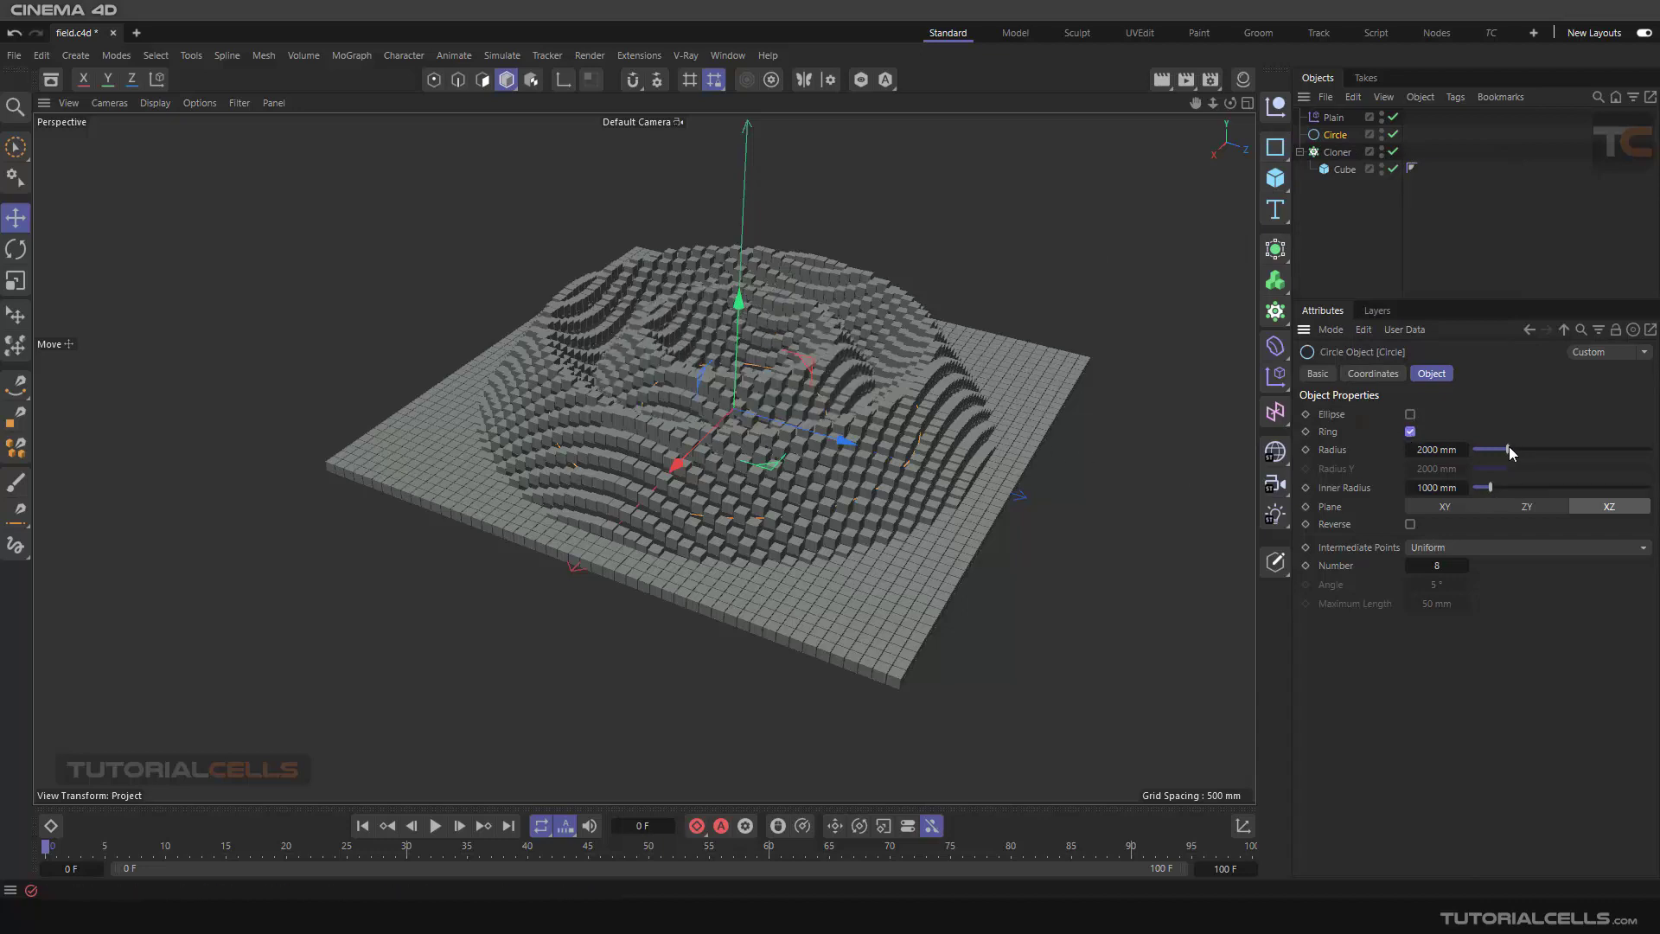
pyautogui.moveTo(1509, 448)
pyautogui.mouseDown()
pyautogui.moveTo(1522, 450)
pyautogui.moveTo(1492, 450)
pyautogui.moveTo(1537, 451)
pyautogui.moveTo(1510, 451)
pyautogui.mouseUp()
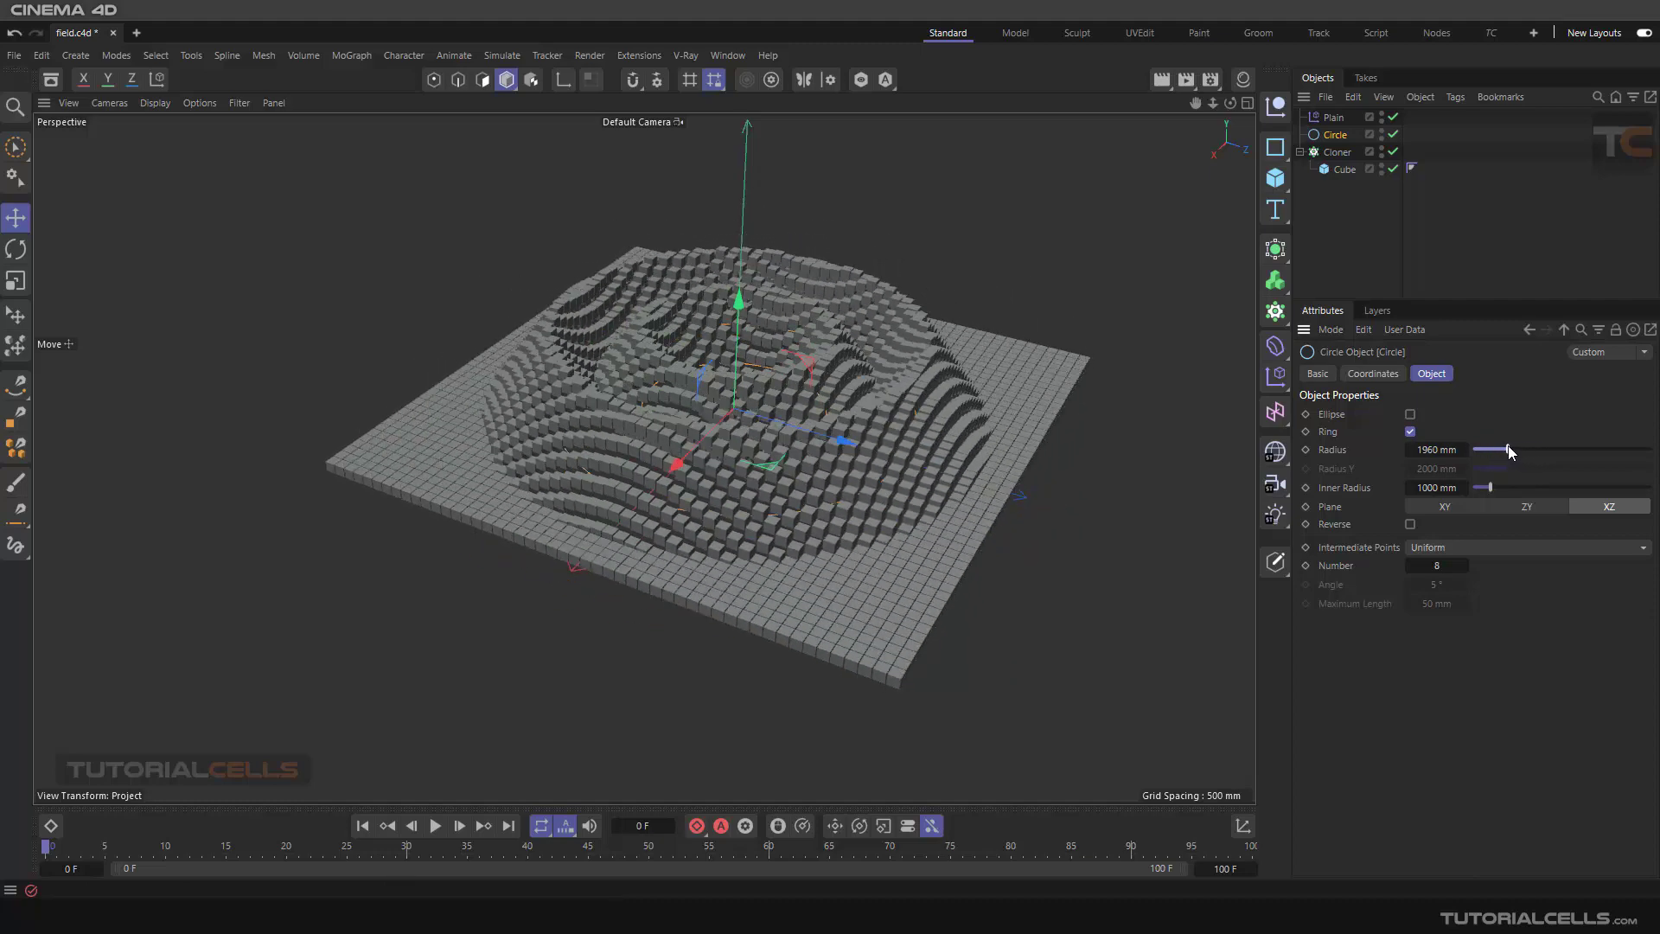
# Set the Circle layer's distance mode to Along and Radius in the Plain effector's fields and inspect the cubes.
pyautogui.click(1334, 117)
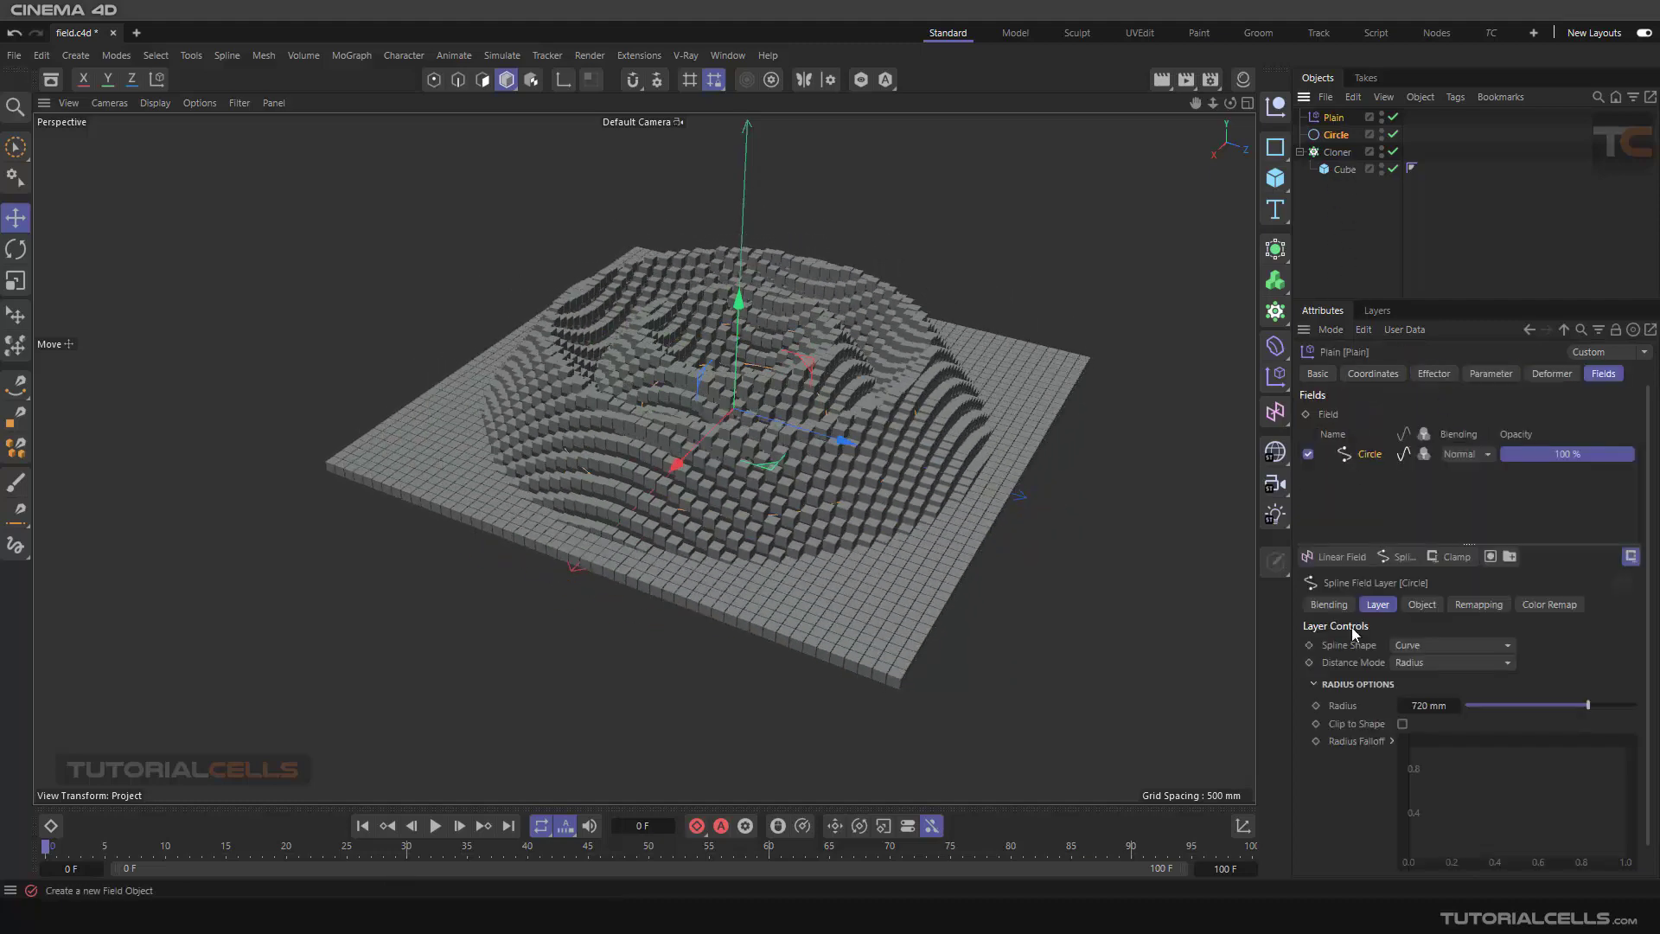
pyautogui.click(1394, 662)
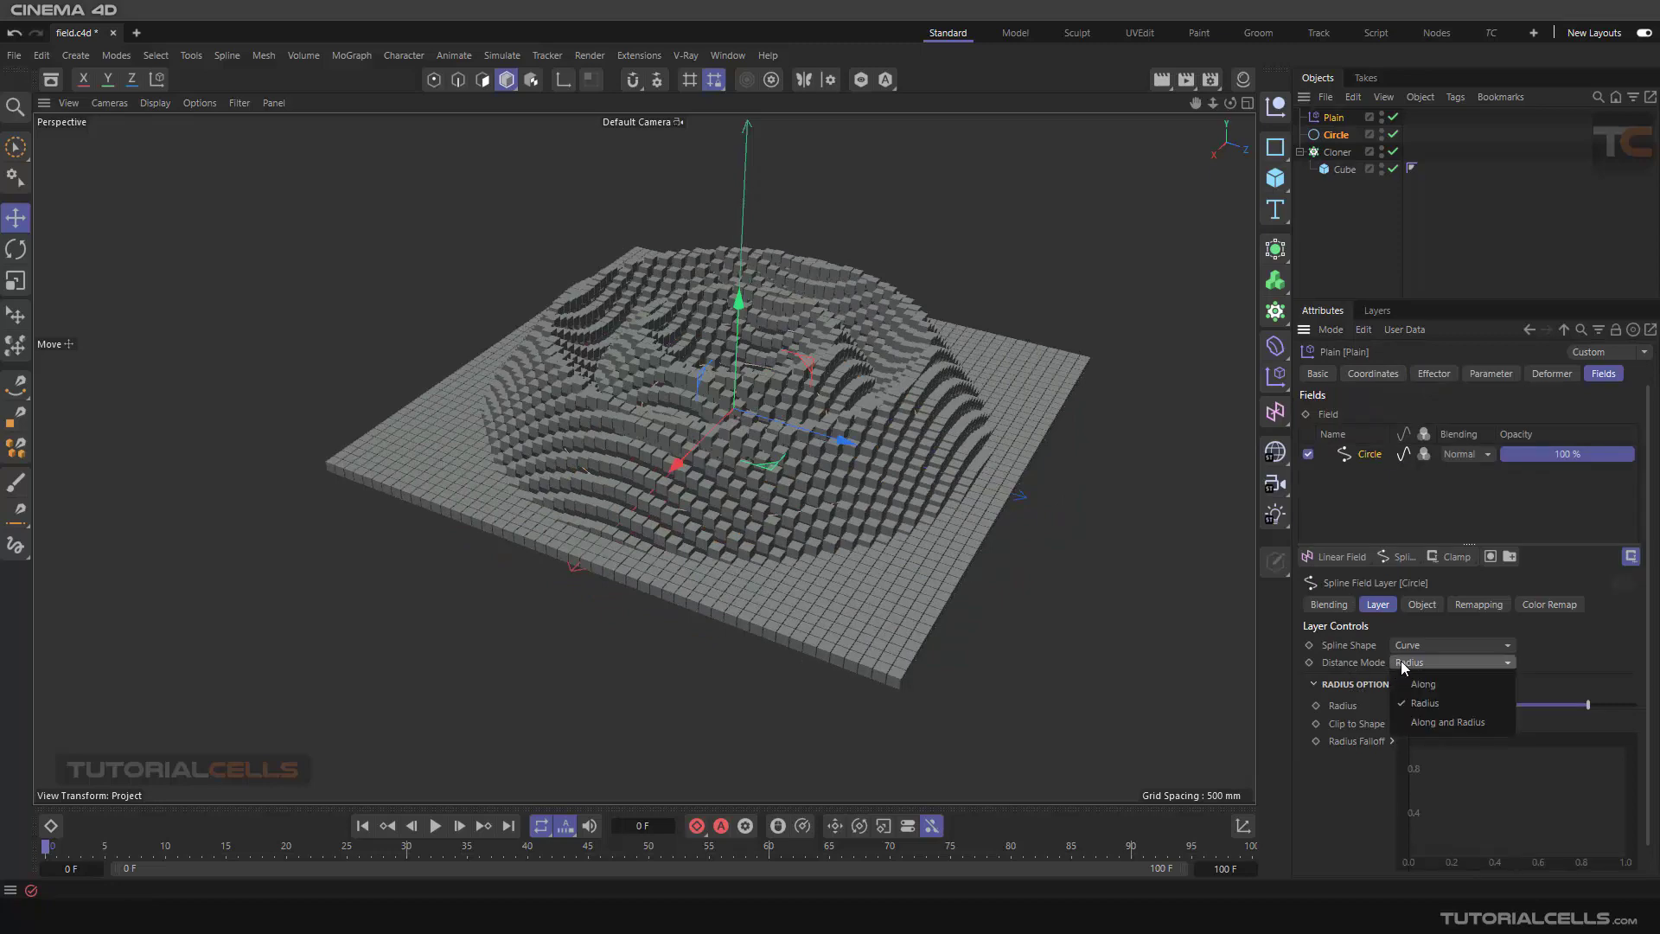
pyautogui.click(1415, 721)
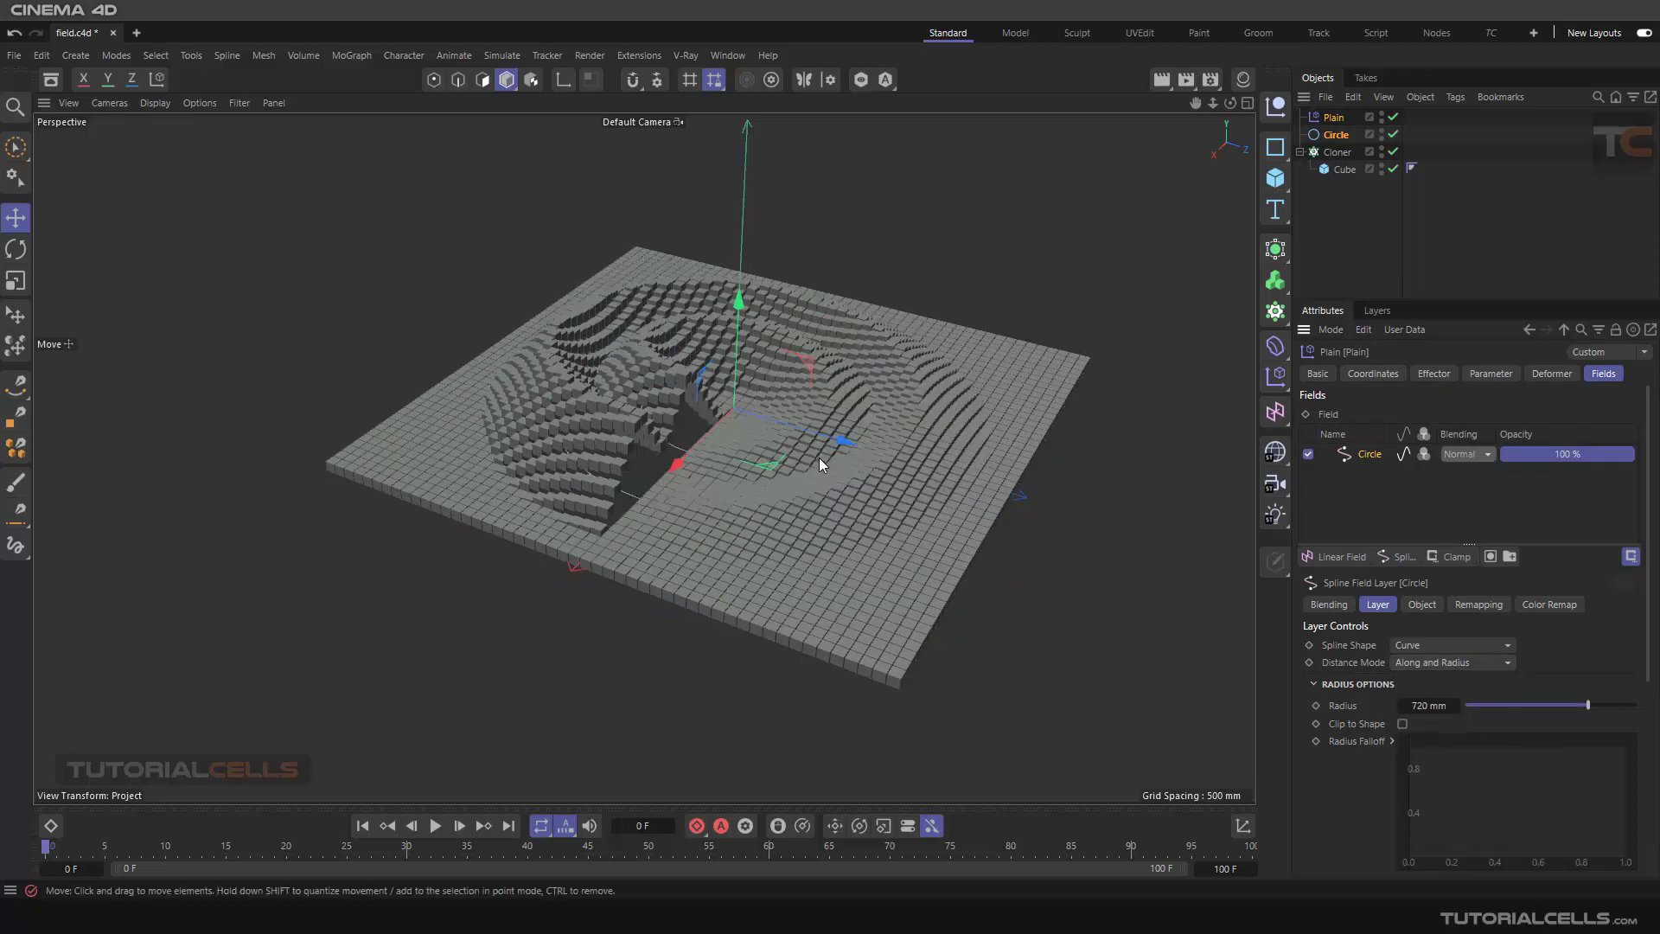
pyautogui.keyDown('alt'); pyautogui.moveTo(818, 458); pyautogui.dragTo(873, 432); pyautogui.keyUp('alt')
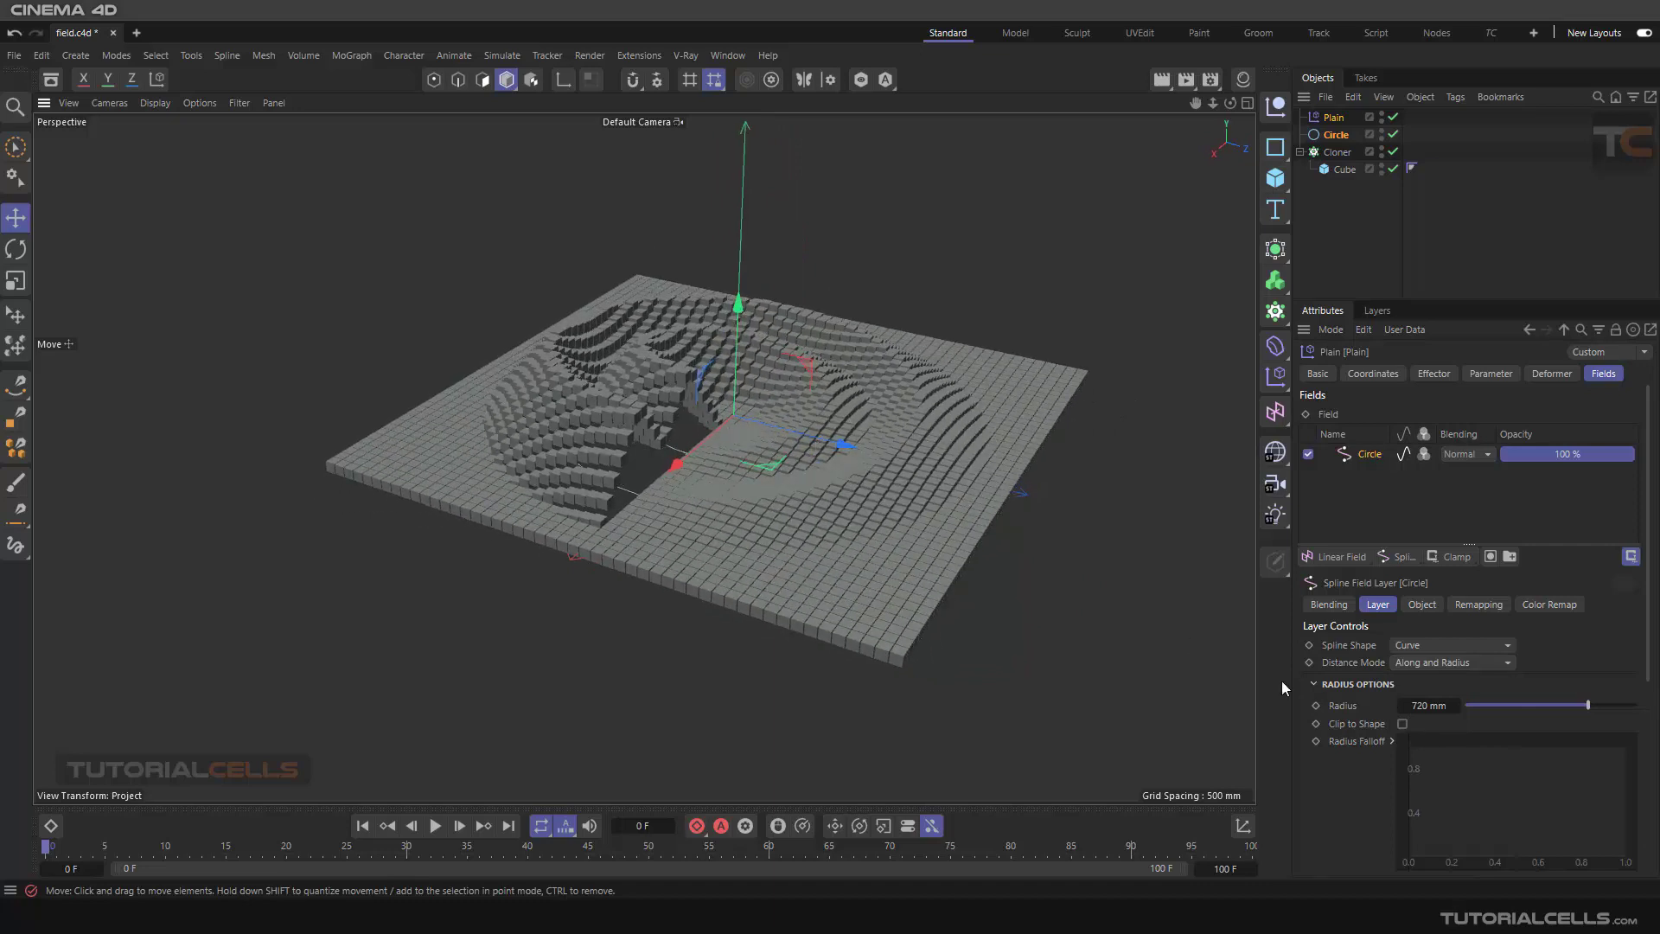
# Switch the Circle layer's distance mode to Radius and set its radius to 600 mm.
pyautogui.click(1456, 662)
pyautogui.click(1442, 700)
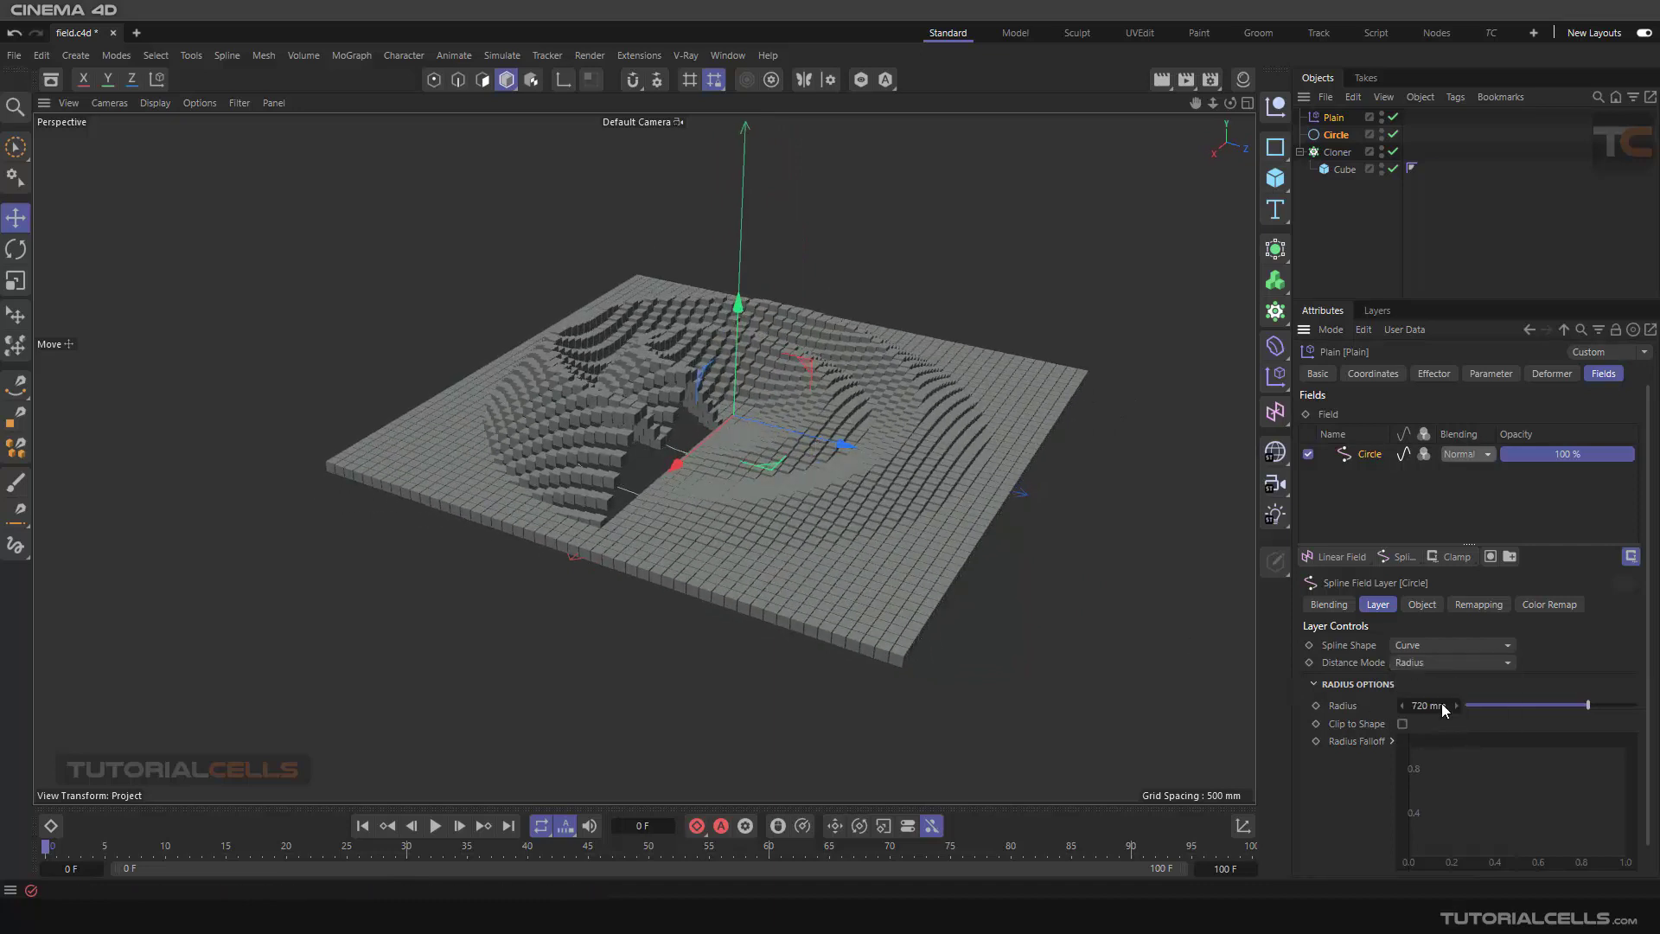
pyautogui.moveTo(1534, 704); pyautogui.dragTo(1568, 706)
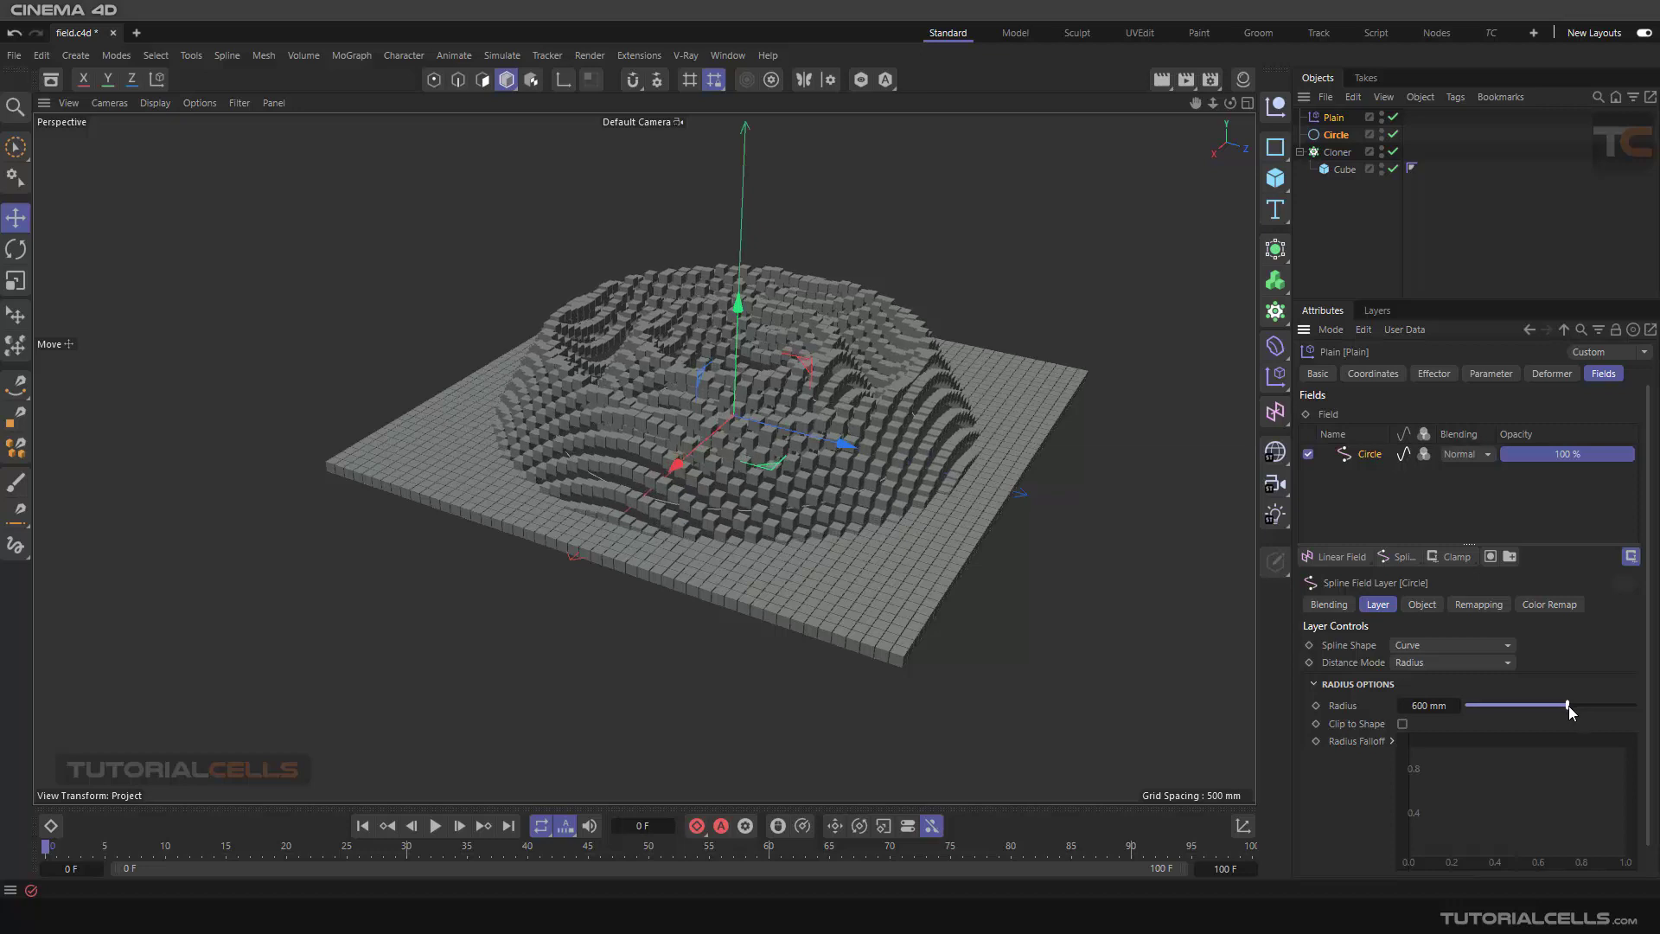
# Return the Circle layer's distance mode to Along and try its curve range, shifting the offset to -27 %.
pyautogui.click(1441, 663)
pyautogui.click(1440, 680)
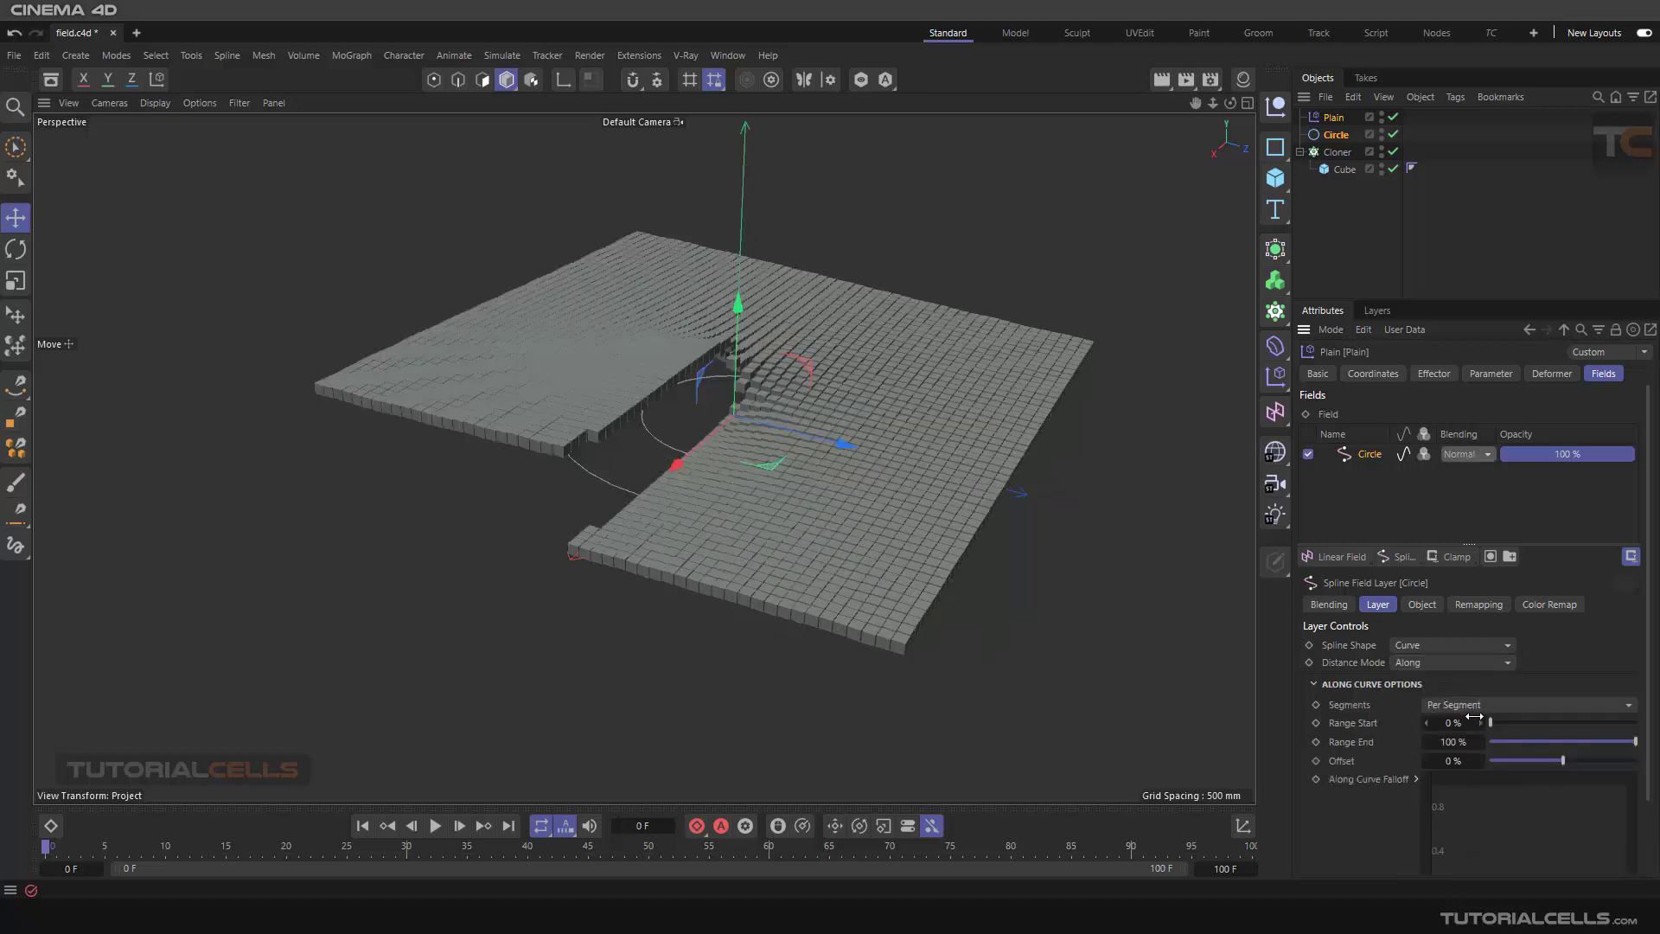
pyautogui.moveTo(1492, 720); pyautogui.dragTo(1456, 723)
pyautogui.moveTo(1635, 741)
pyautogui.mouseDown()
pyautogui.moveTo(1470, 751)
pyautogui.moveTo(1651, 749)
pyautogui.moveTo(1545, 765)
pyautogui.mouseUp()
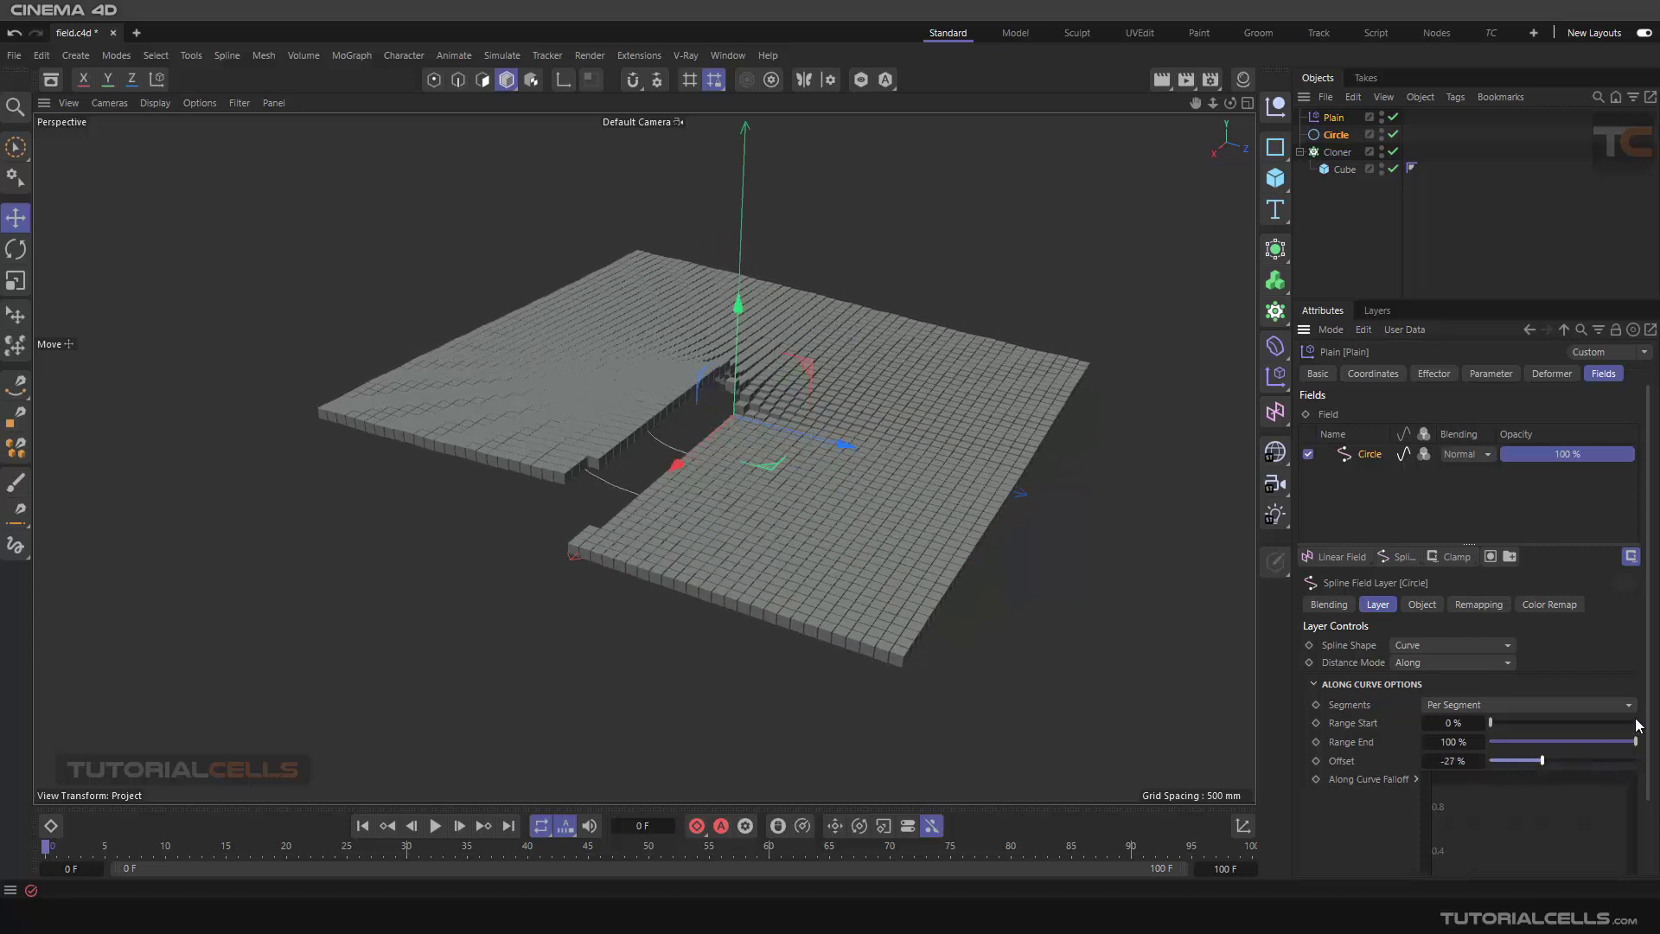
# Set the Circle layer's along-curve offset to 0 % and inspect the cube grid from a lower angle.
pyautogui.scroll(-3, 1652, 698)
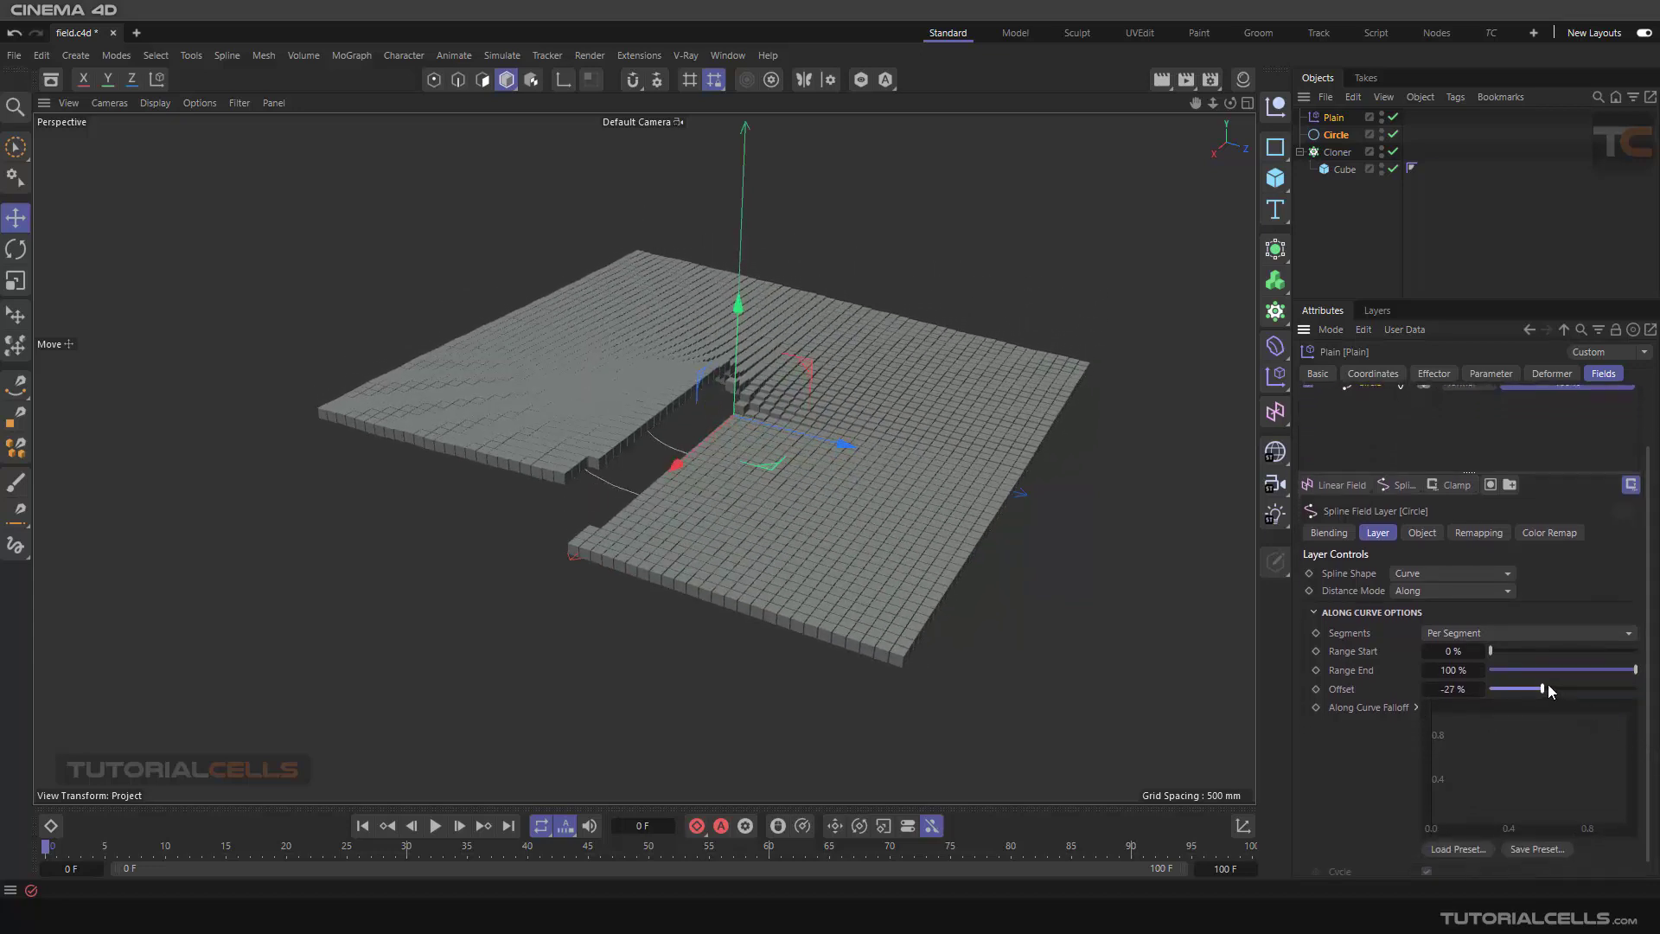
pyautogui.moveTo(1548, 685)
pyautogui.mouseDown()
pyautogui.moveTo(1511, 689)
pyautogui.moveTo(1626, 692)
pyautogui.moveTo(1566, 699)
pyautogui.mouseUp()
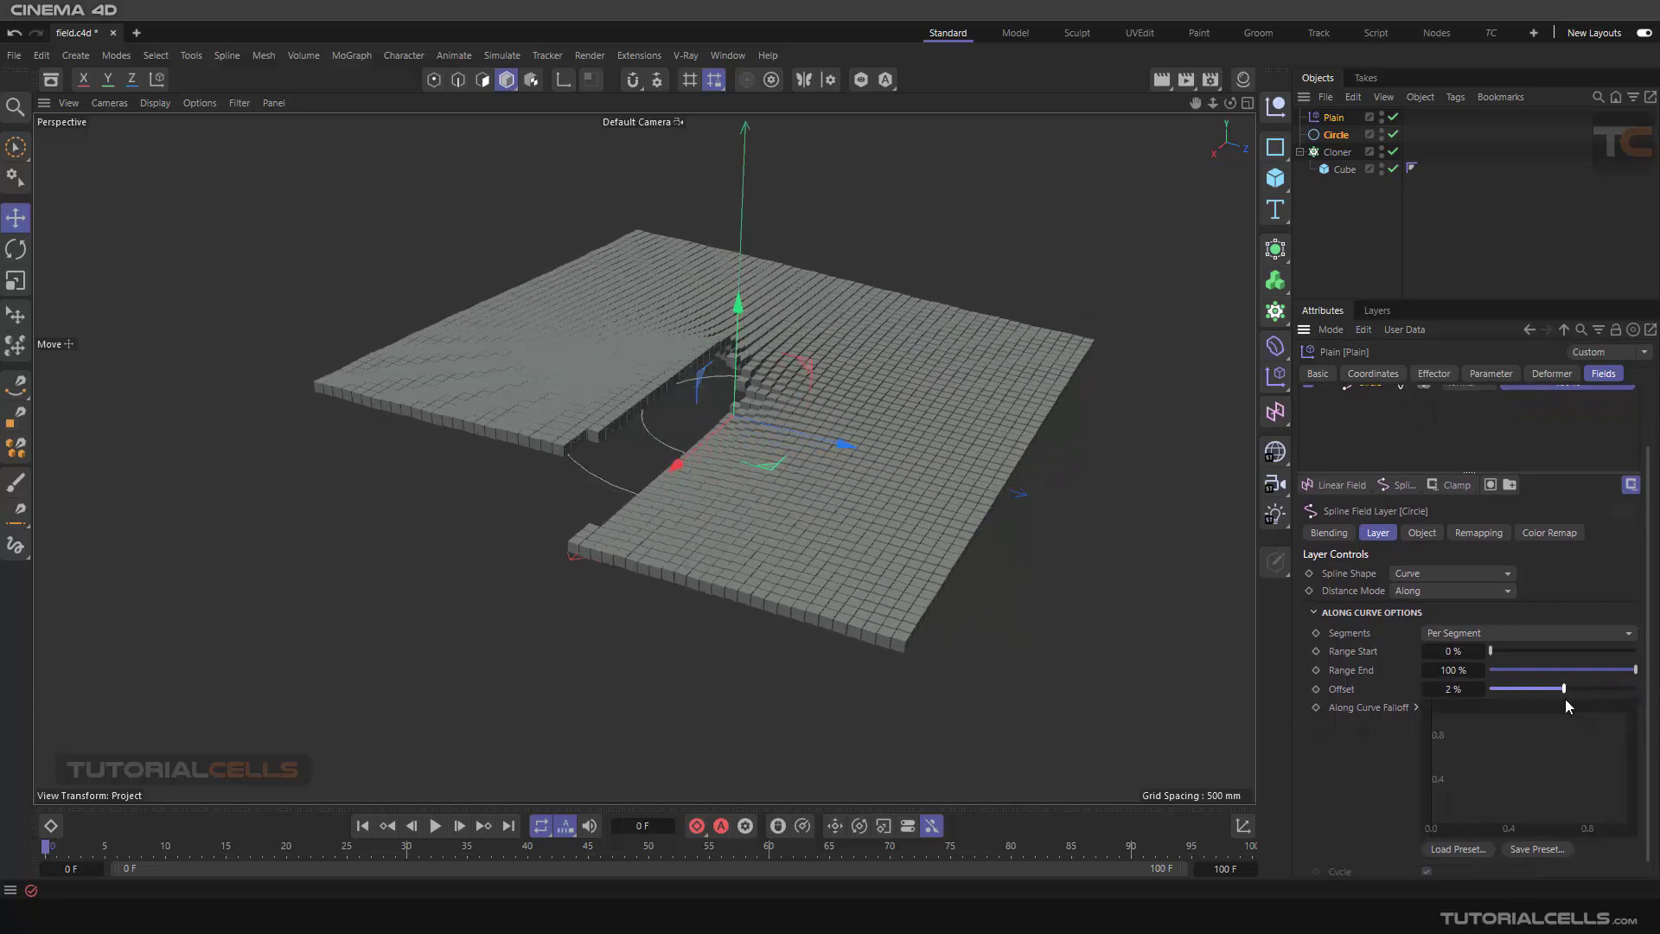
pyautogui.click(1465, 691)
pyautogui.write('0')
pyautogui.press('Return')
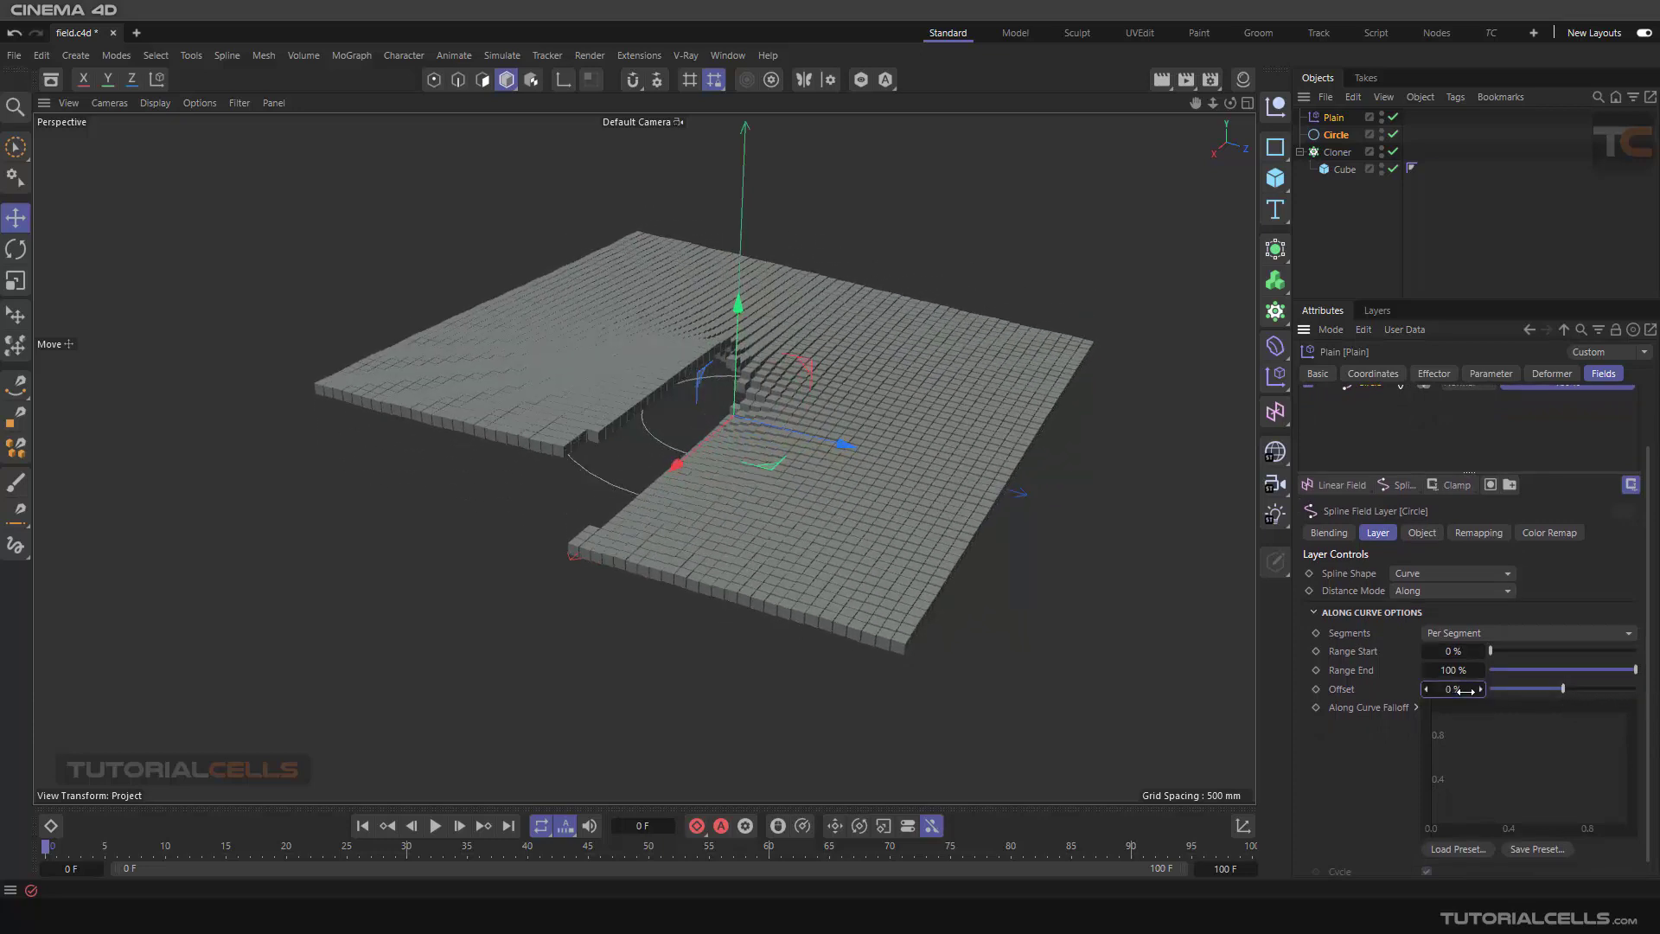
pyautogui.keyDown('alt'); pyautogui.moveTo(725, 309); pyautogui.dragTo(786, 392); pyautogui.keyUp('alt')
pyautogui.keyDown('alt'); pyautogui.moveTo(864, 459); pyautogui.dragTo(994, 568); pyautogui.keyUp('alt')
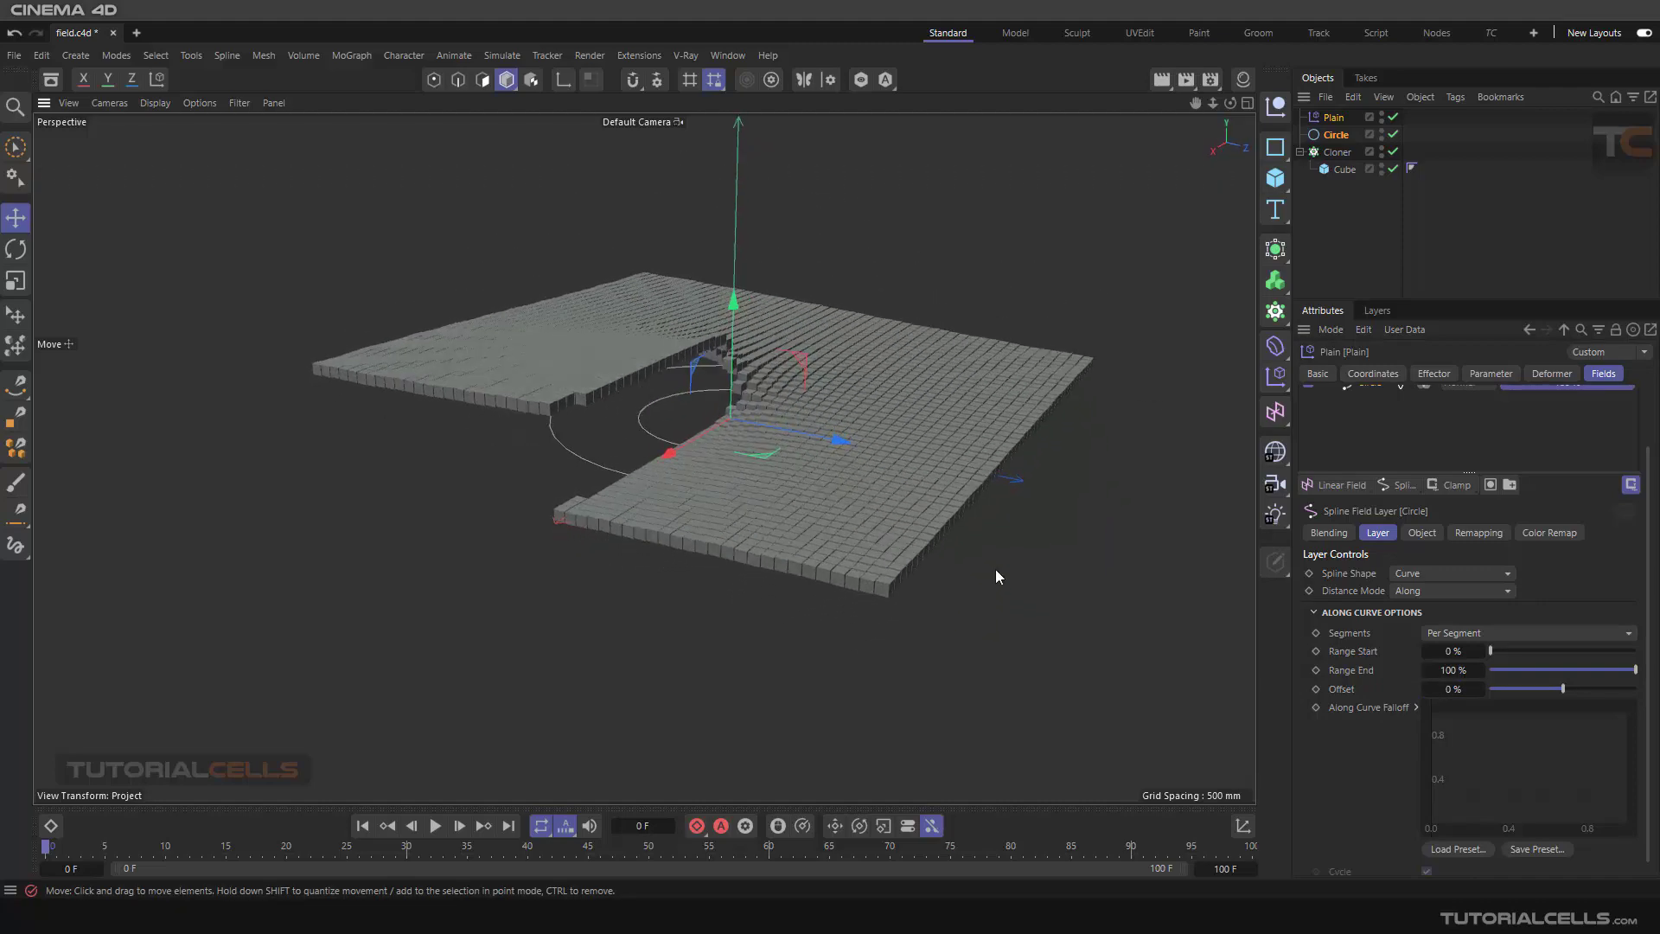
# Reset the Along Curve Falloff graph and add two points forming a nearly flat section at a height of about 0.4.
pyautogui.rightClick(1492, 747)
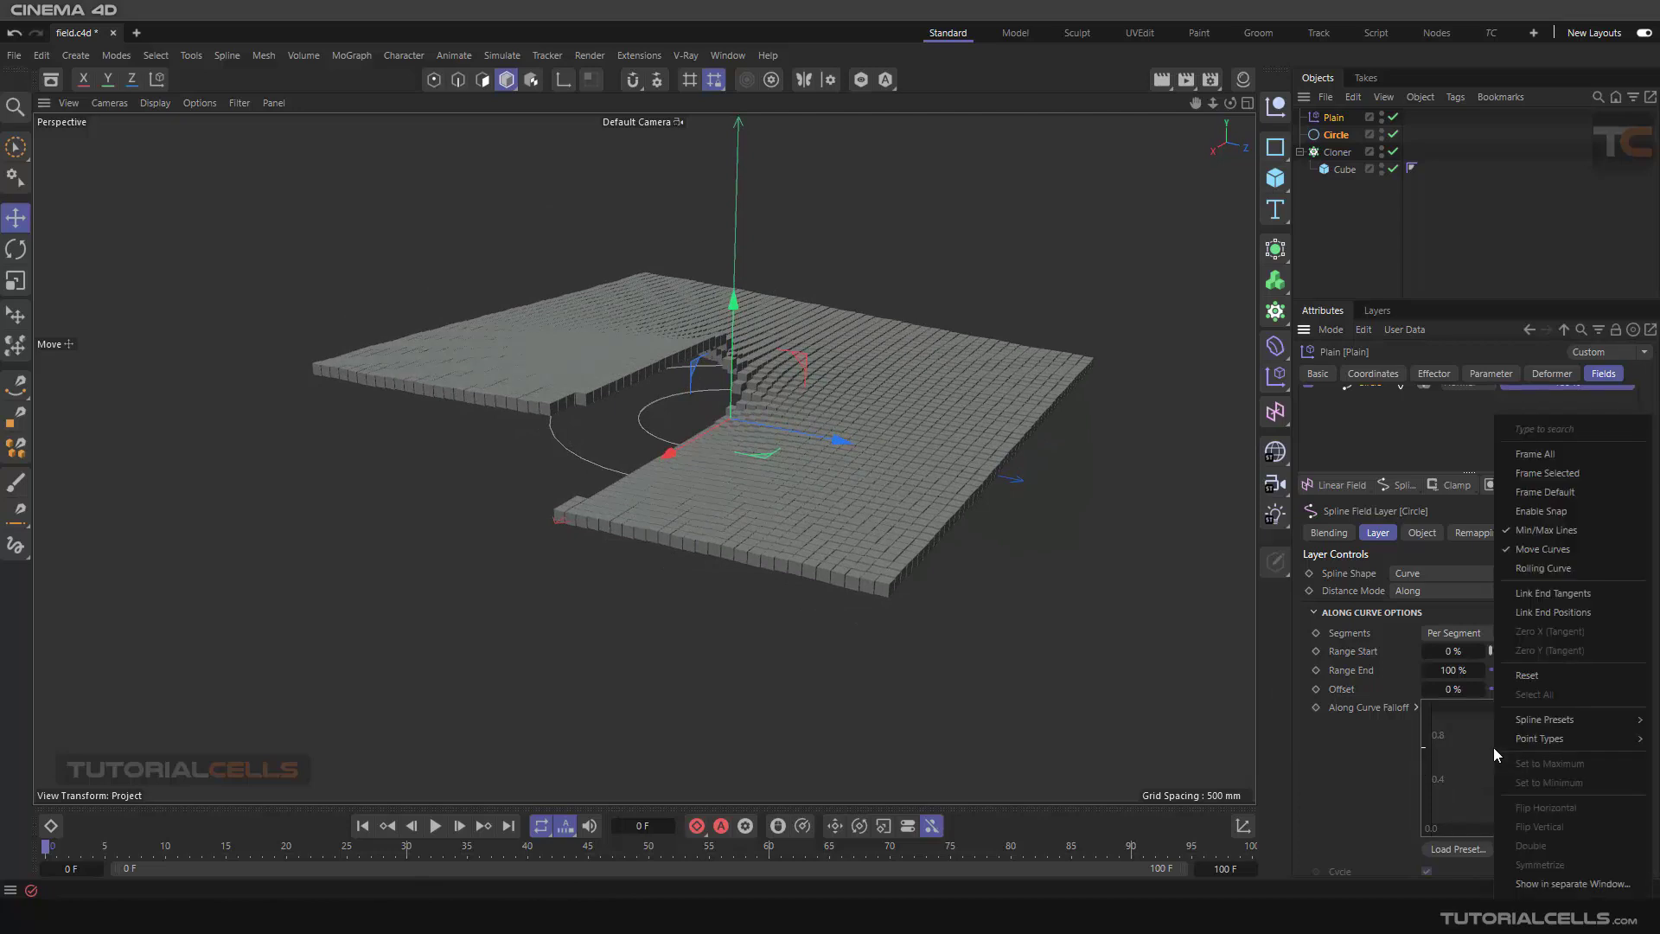
pyautogui.click(1530, 678)
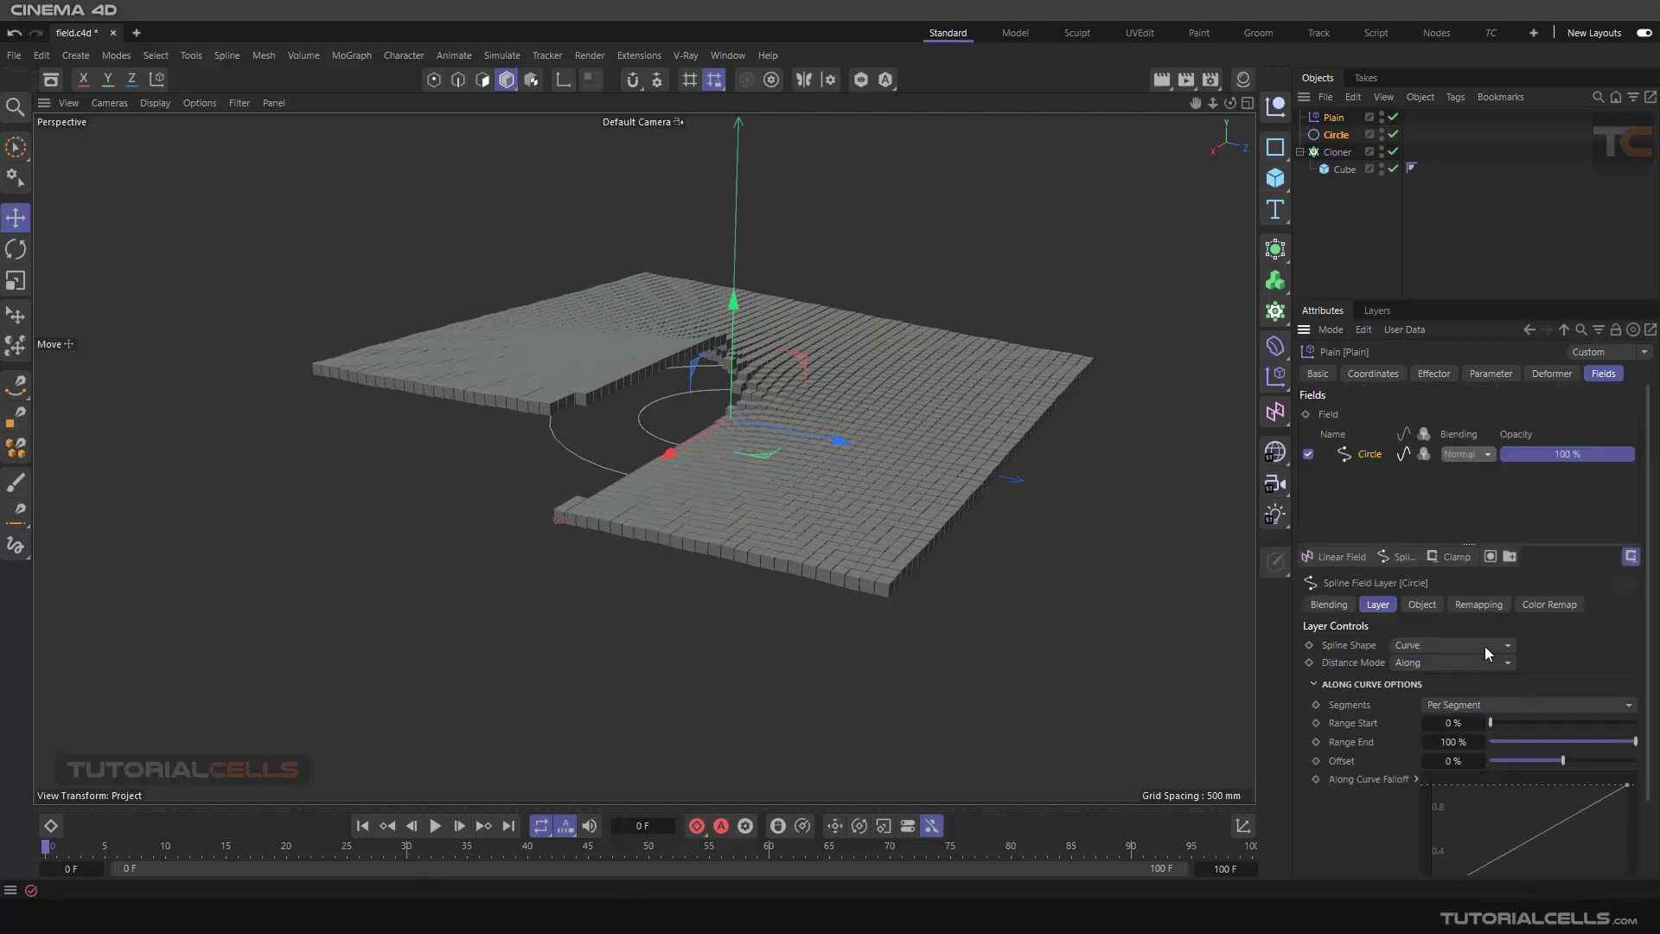
pyautogui.moveTo(1648, 571); pyautogui.dragTo(1650, 674)
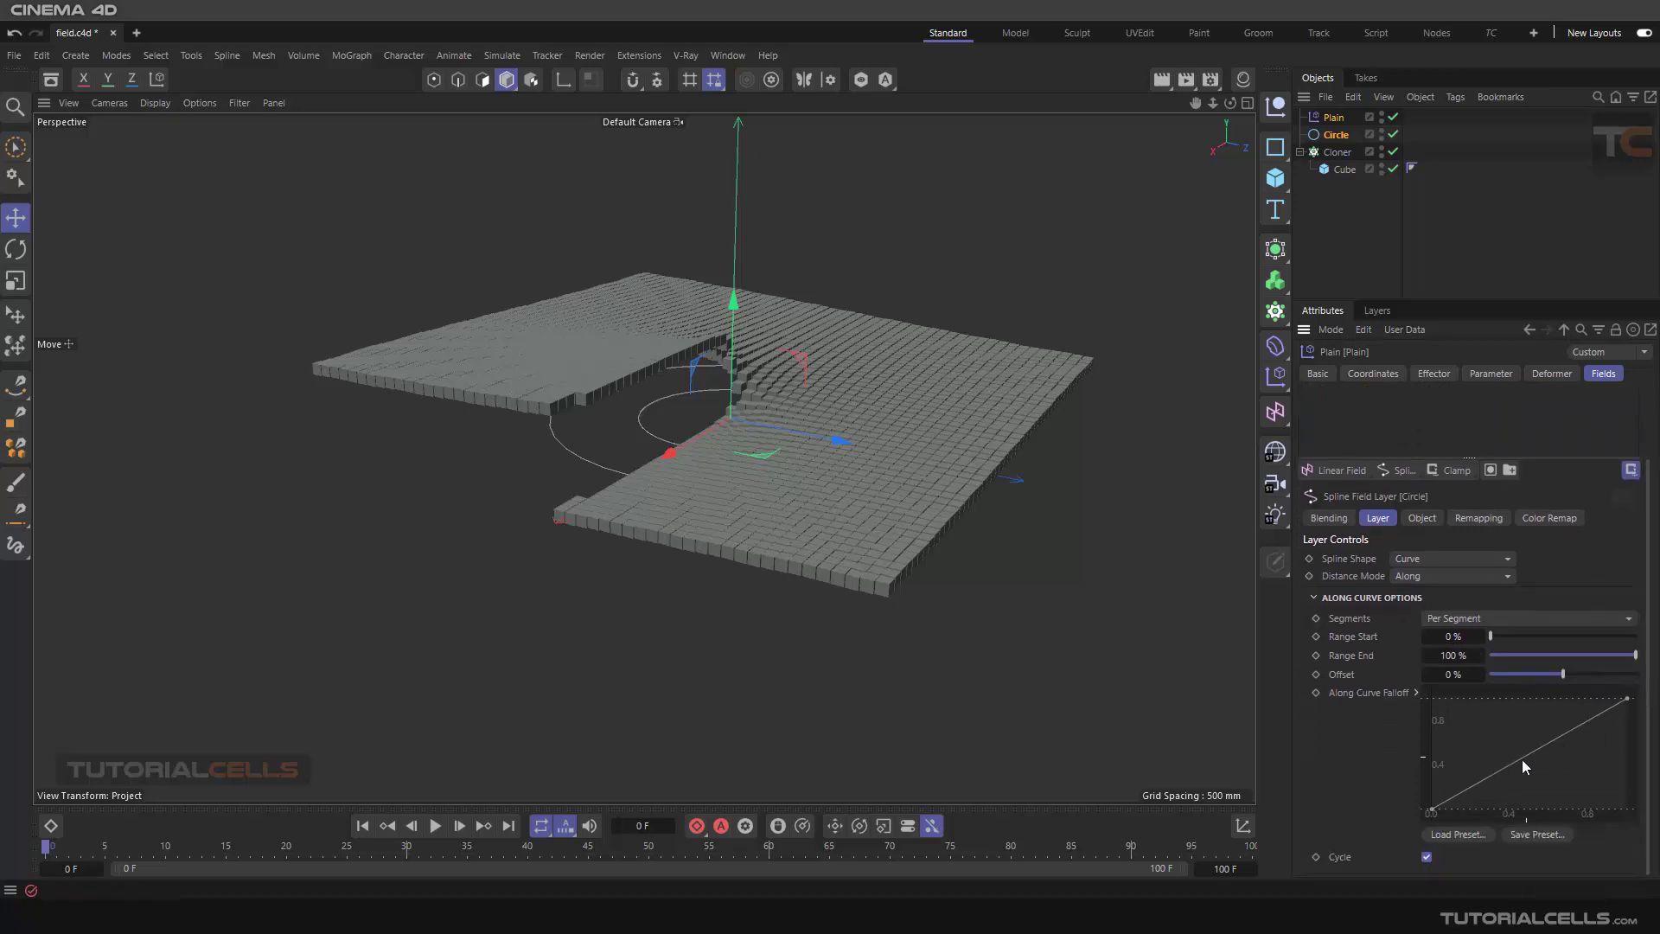
pyautogui.moveTo(1477, 781); pyautogui.dragTo(1461, 759)
pyautogui.keyDown('ctrl'); pyautogui.moveTo(1525, 823); pyautogui.dragTo(1531, 851); pyautogui.keyUp('ctrl')
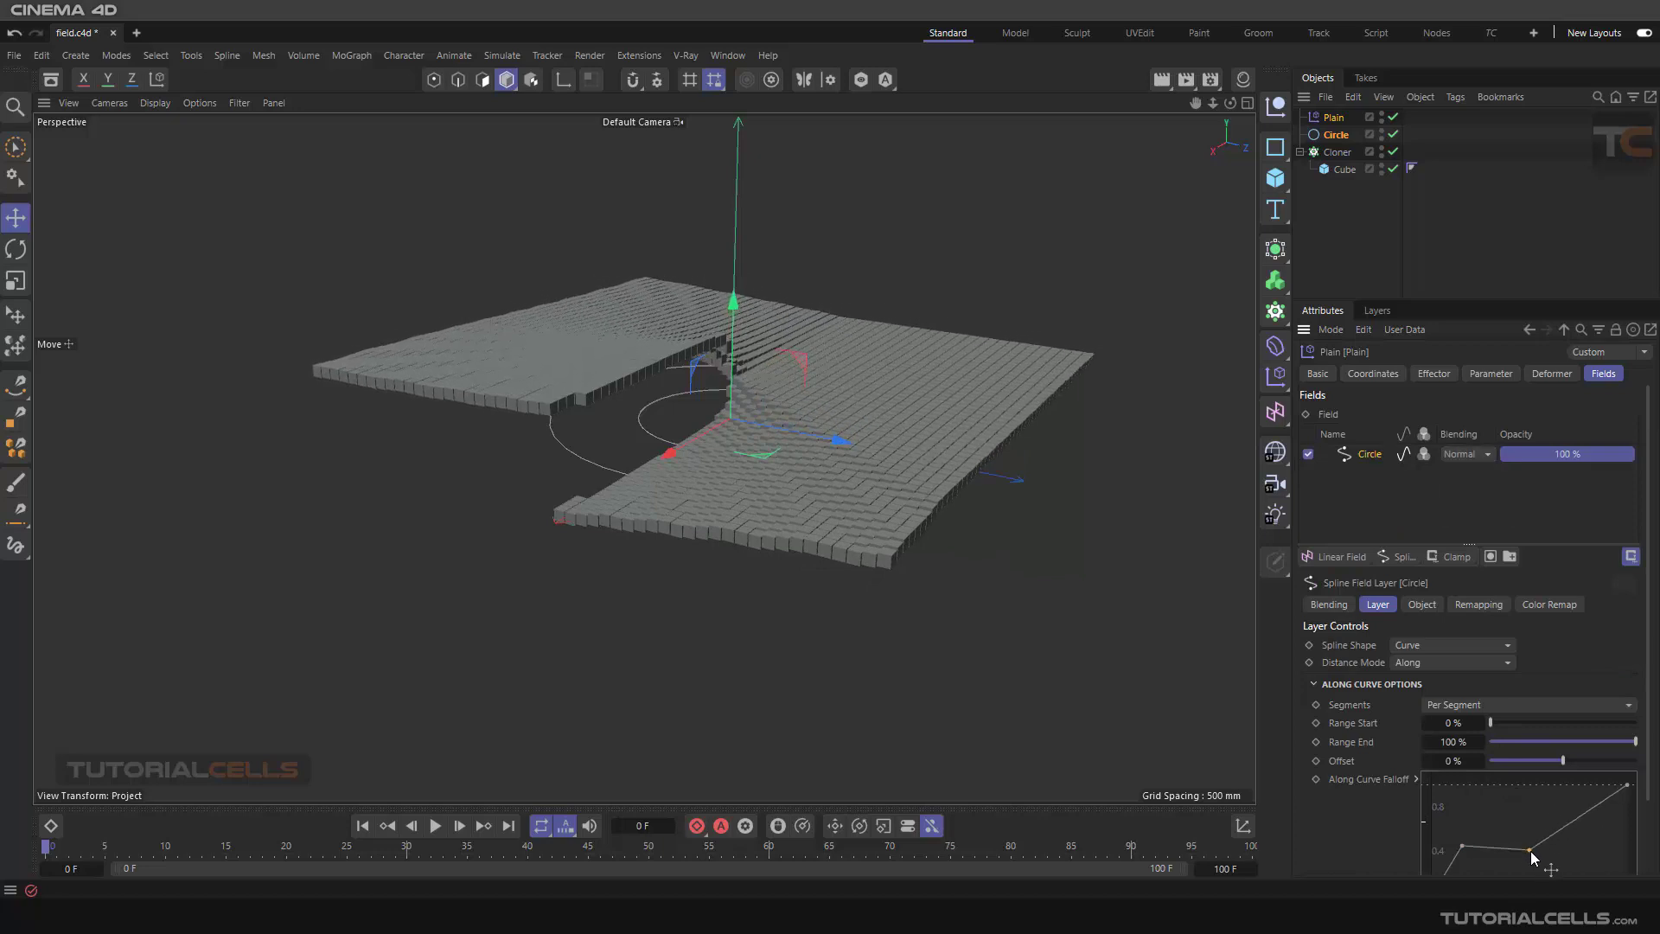
# Add a dip of about 0.3 near the falloff curve's end, raise the middle point to about 0.75, and inspect the cubes.
pyautogui.moveTo(1321, 299); pyautogui.dragTo(1321, 199)
pyautogui.keyDown('alt'); pyautogui.moveTo(775, 365); pyautogui.dragTo(717, 386); pyautogui.keyUp('alt')
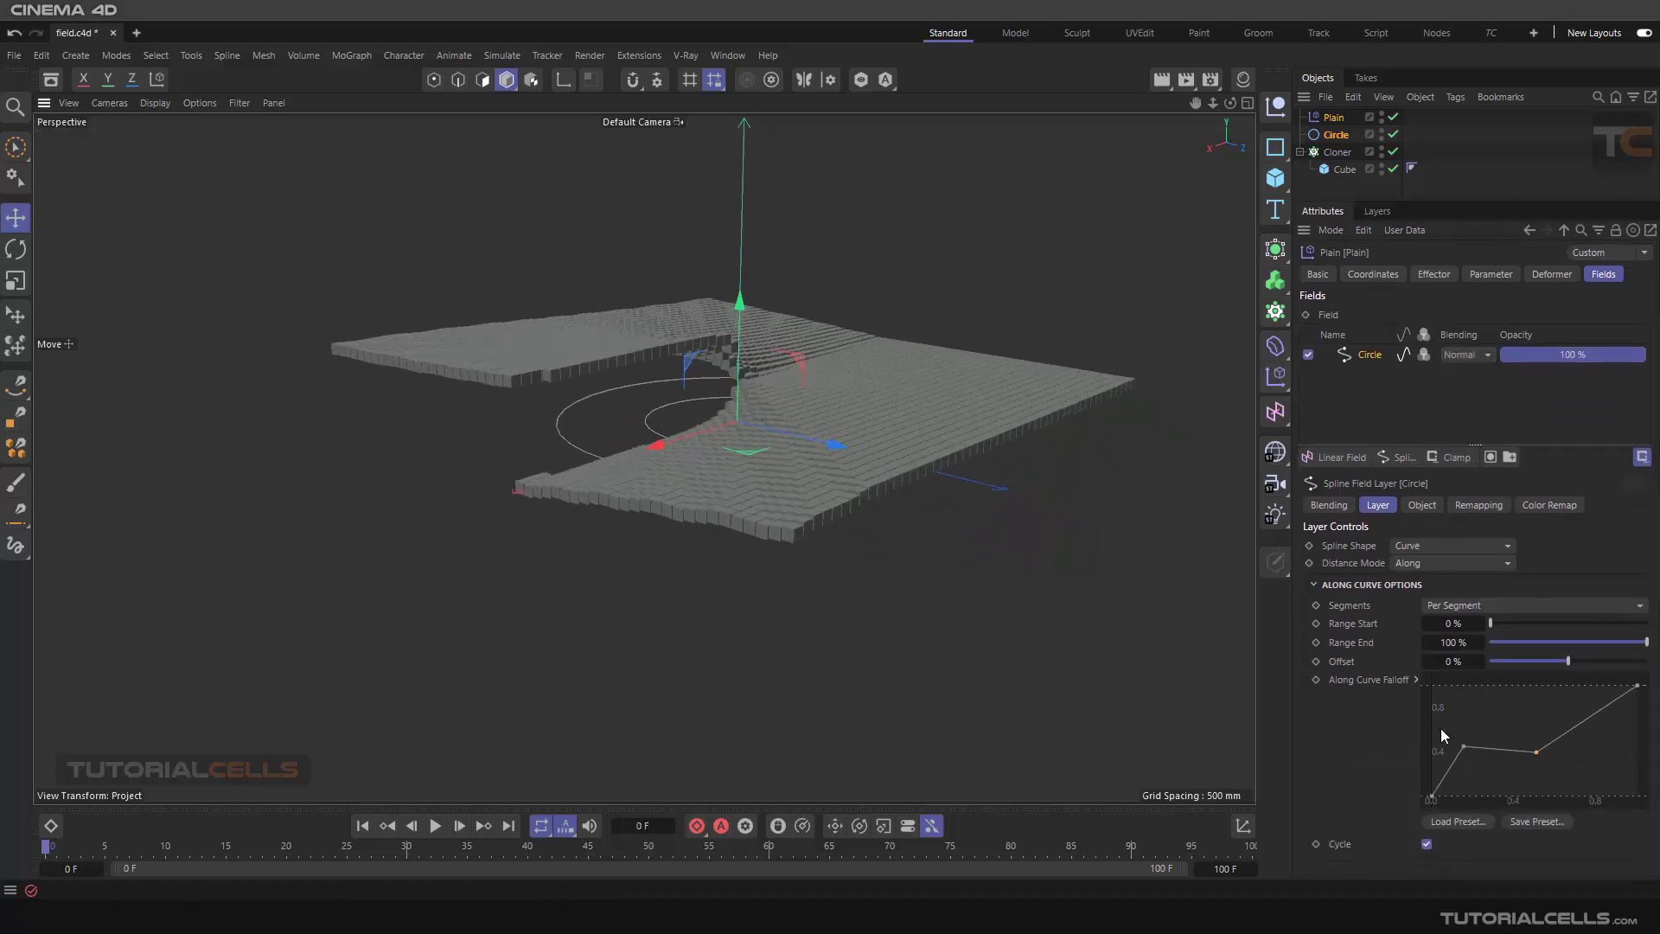
pyautogui.keyDown('ctrl'); pyautogui.moveTo(1579, 729); pyautogui.dragTo(1537, 712); pyautogui.keyUp('ctrl')
pyautogui.keyDown('alt'); pyautogui.moveTo(894, 453); pyautogui.dragTo(948, 507); pyautogui.keyUp('alt')
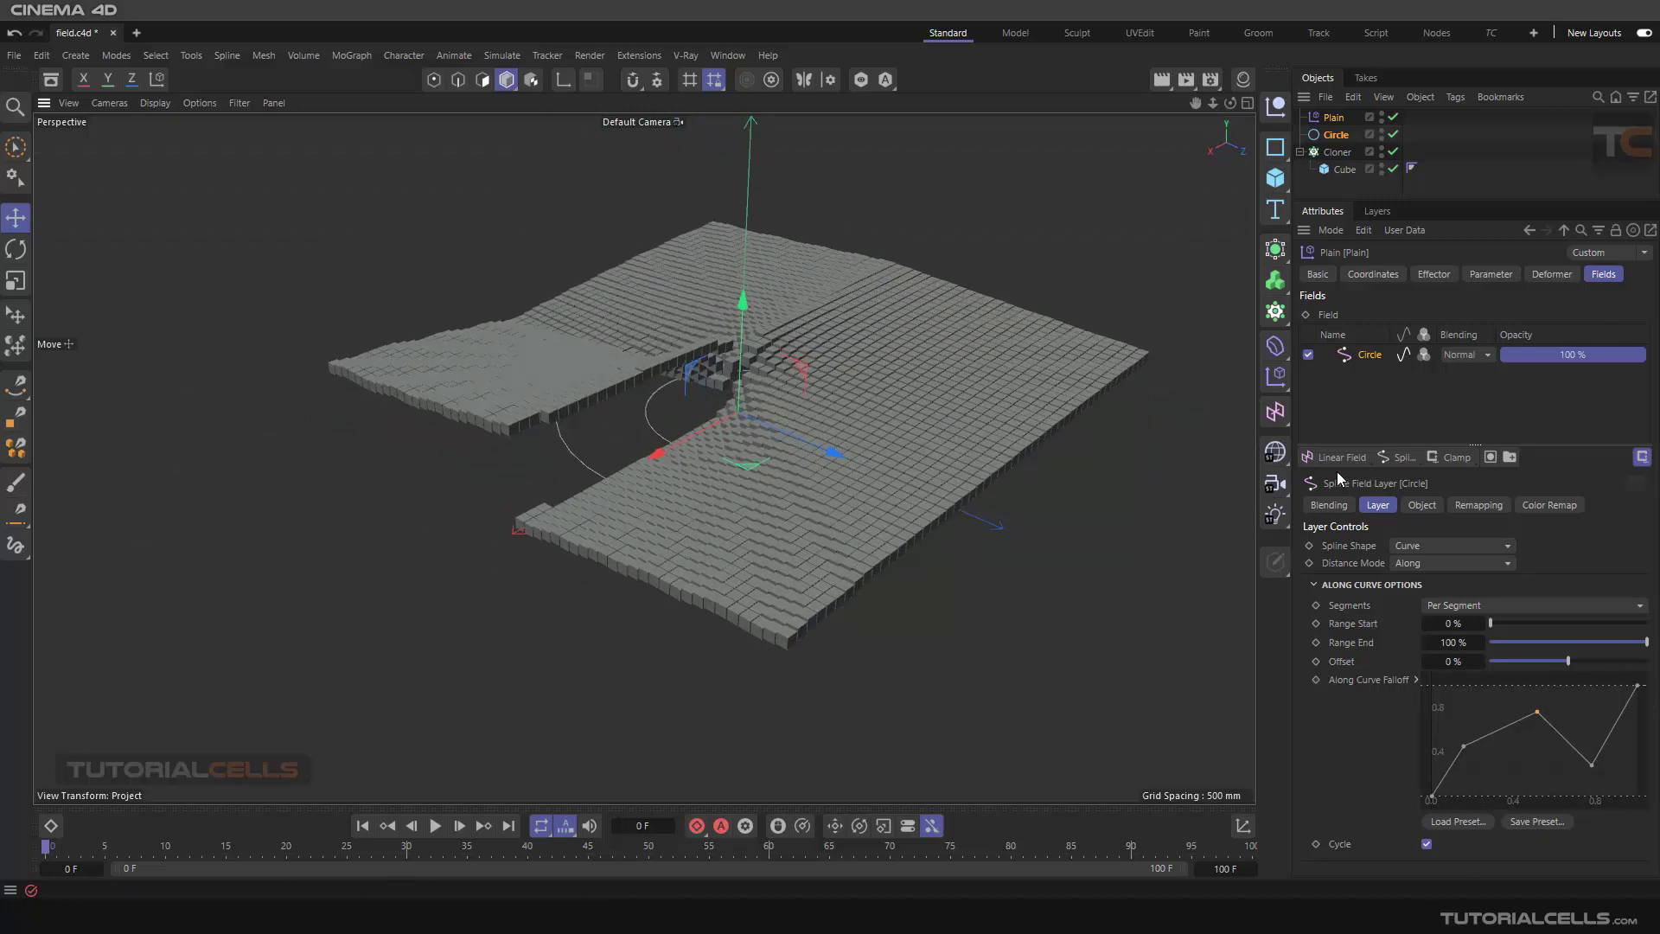